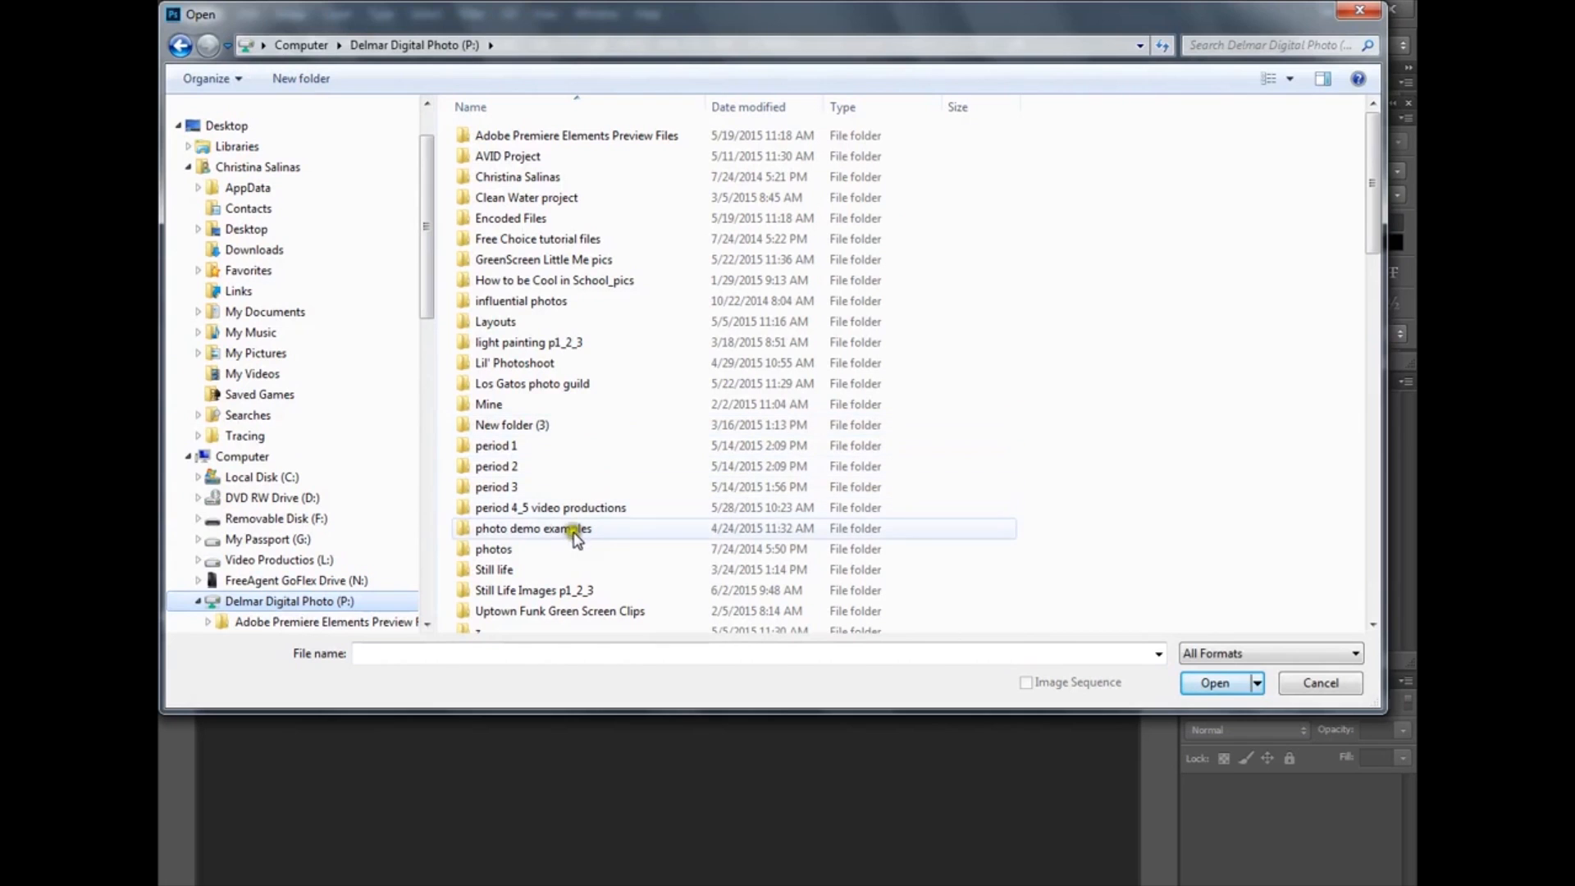
Step: Open B&WLandscape from the landscape edit folder inside photo demo examples
{"action": "double_click", "coordinate": [574, 533]}
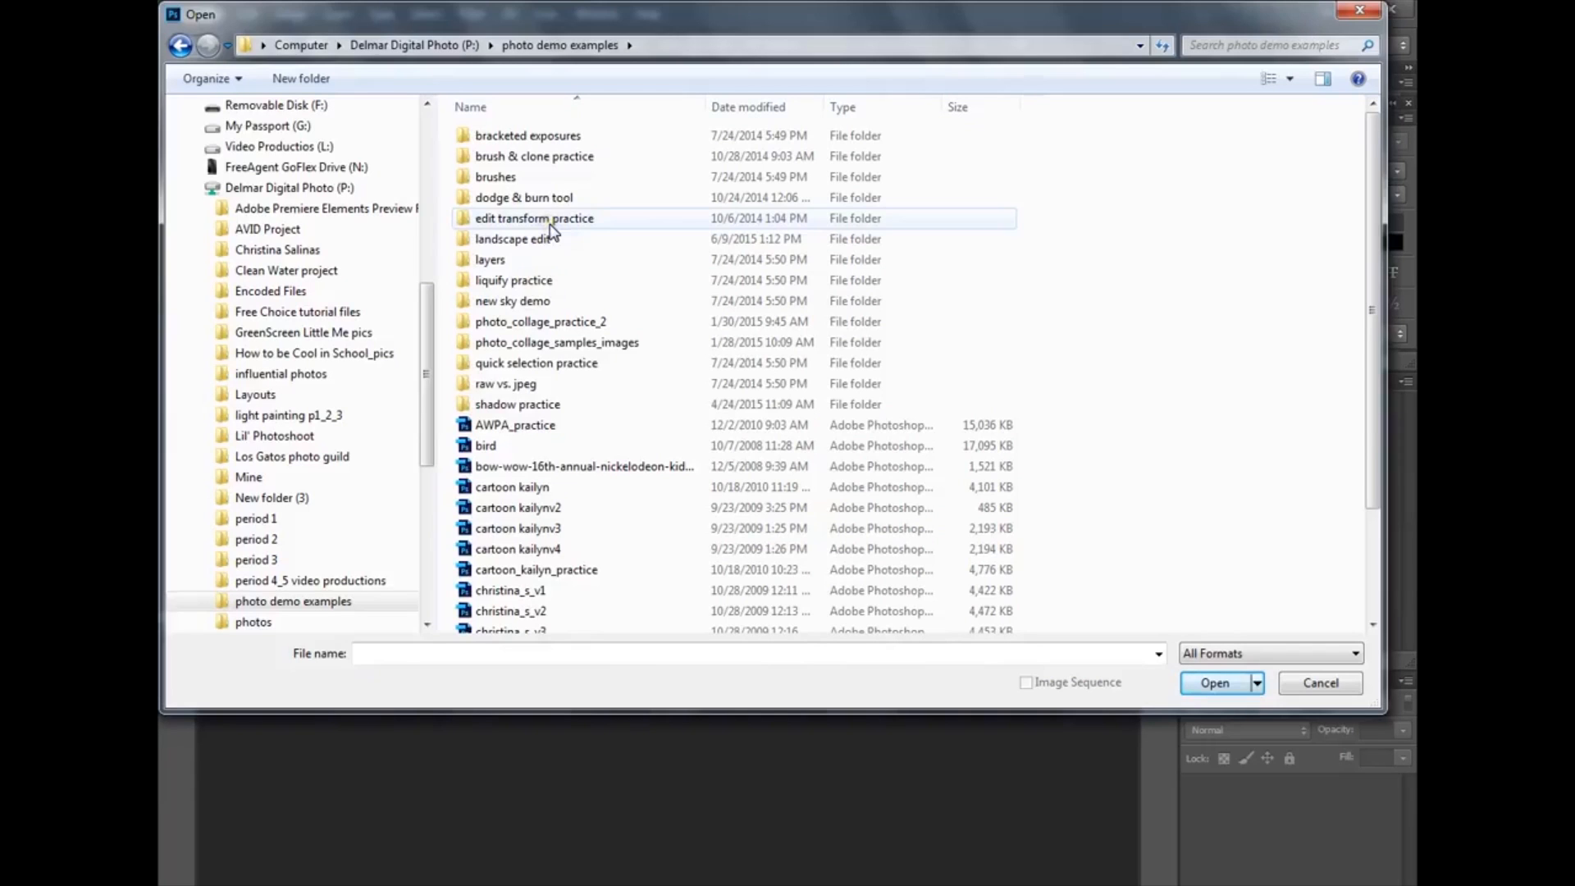
{"action": "double_click", "coordinate": [522, 239]}
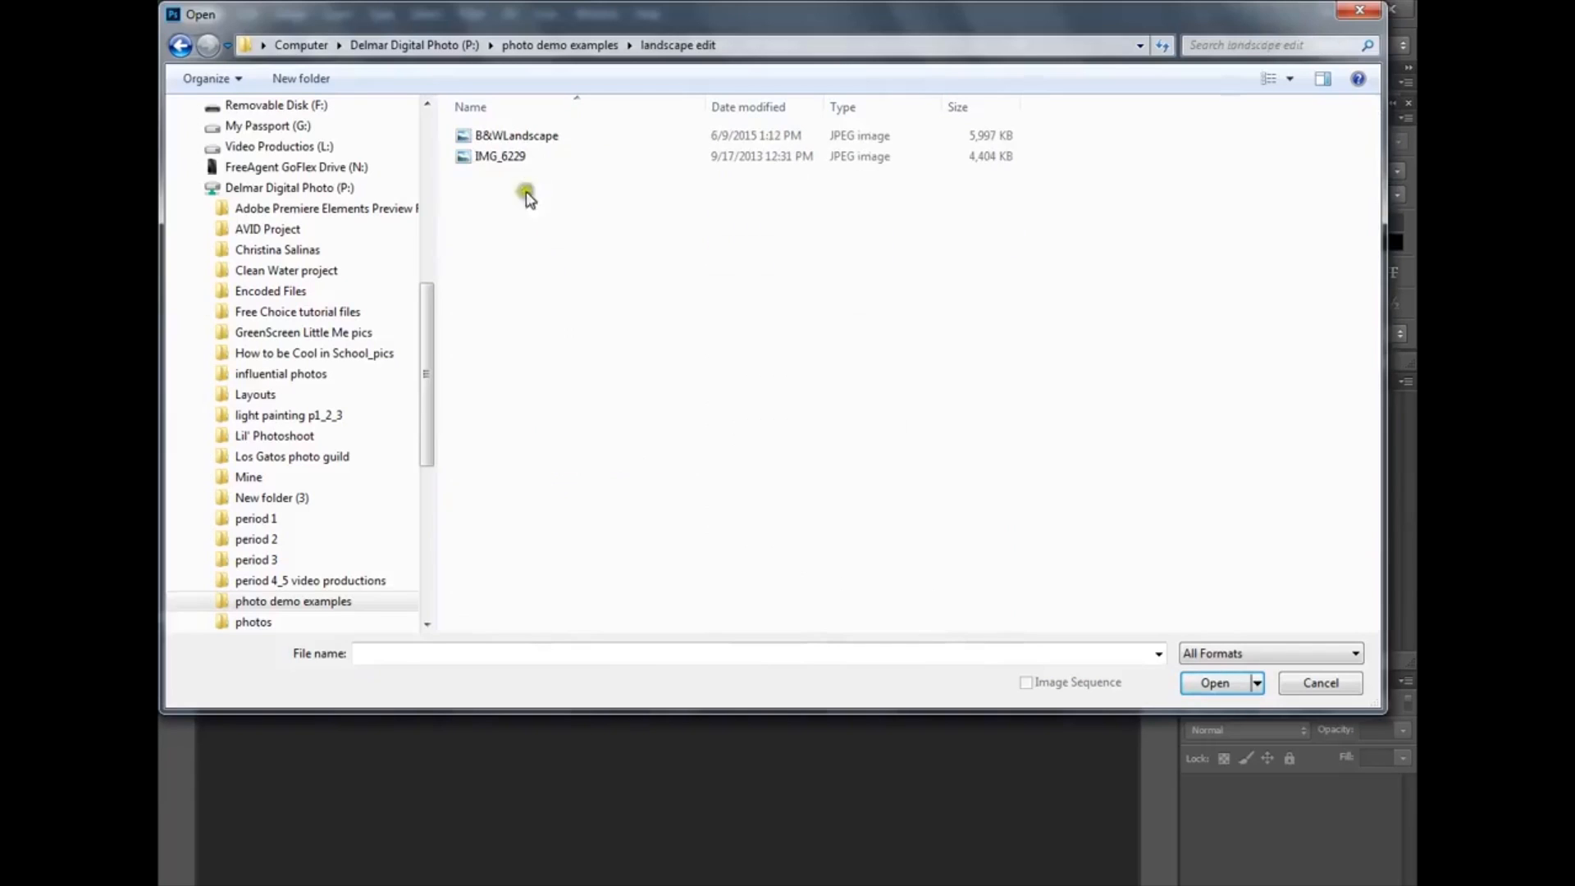
{"action": "left_click", "coordinate": [550, 147]}
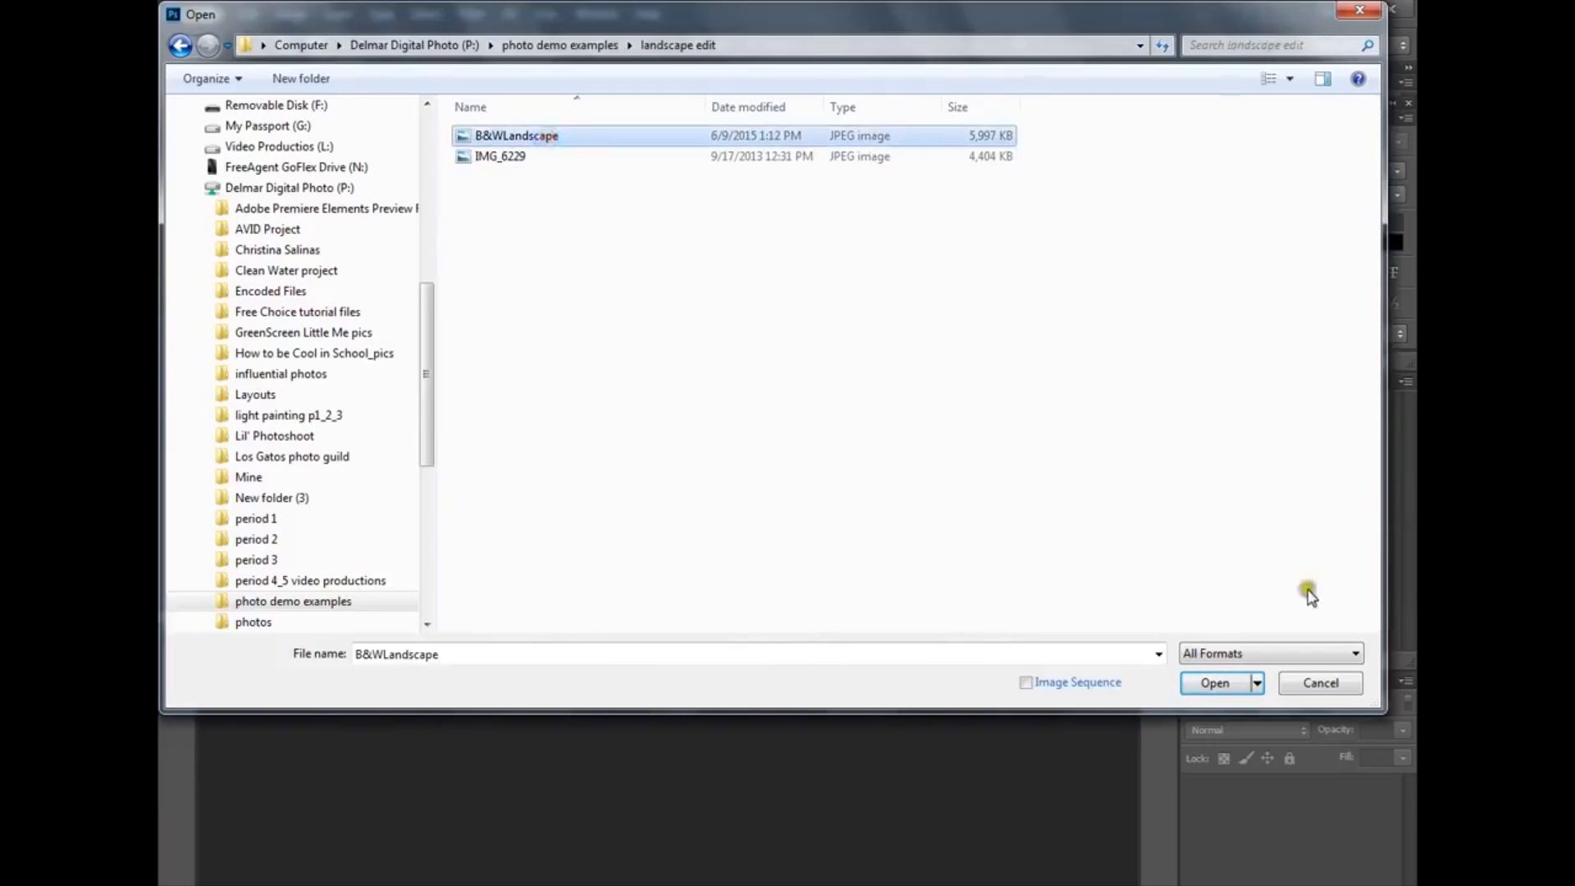
{"action": "left_click", "coordinate": [1212, 683]}
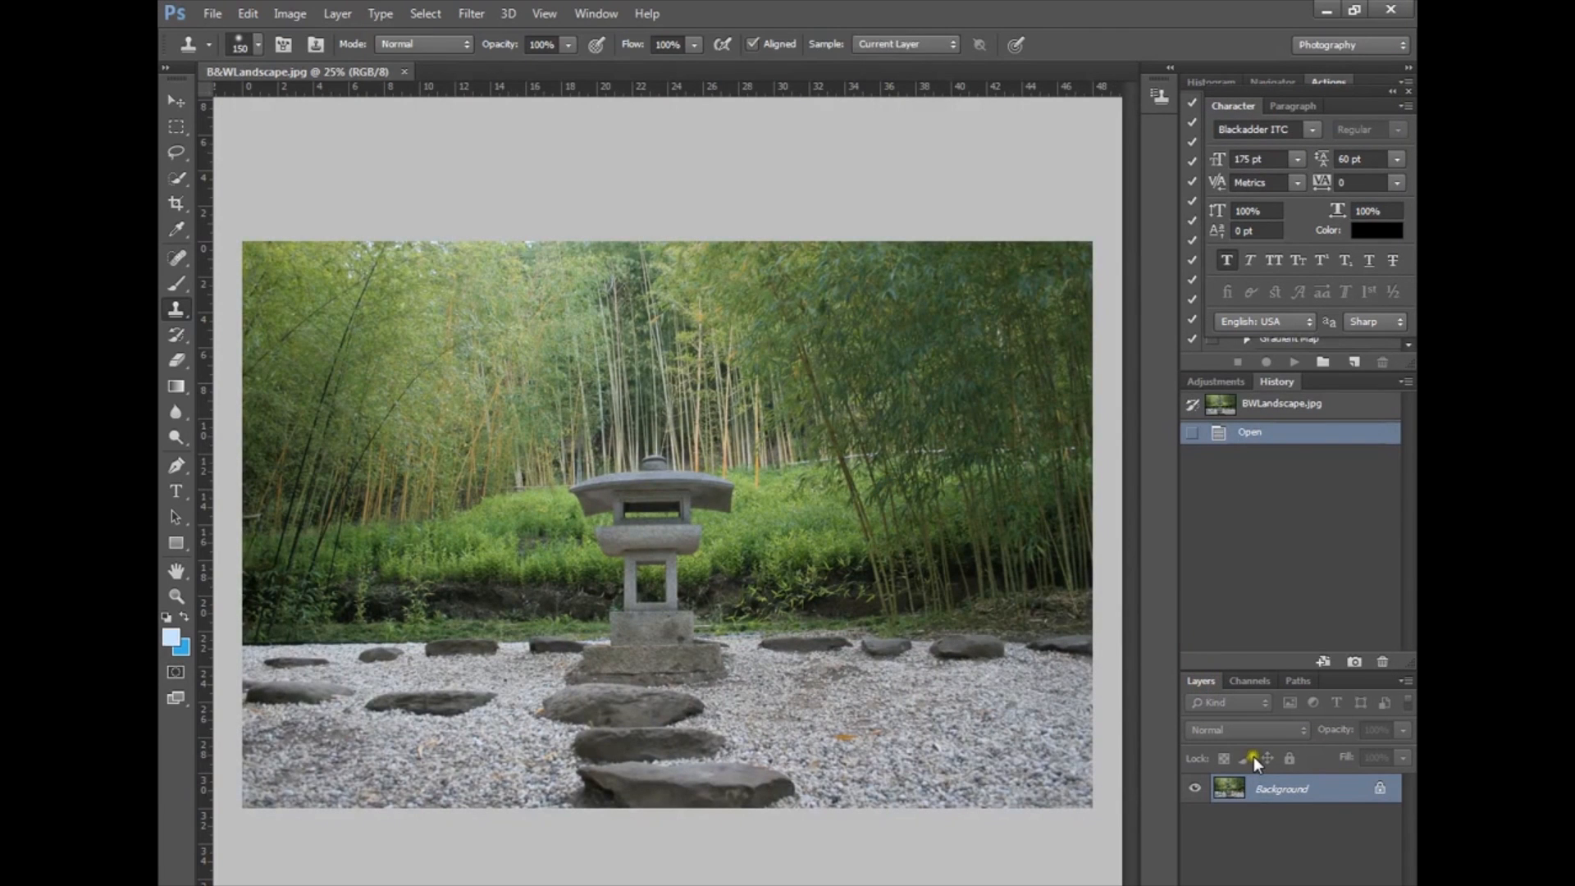
Step: Duplicate the Background layer and name the copy "working image"
{"action": "right_click", "coordinate": [1281, 791]}
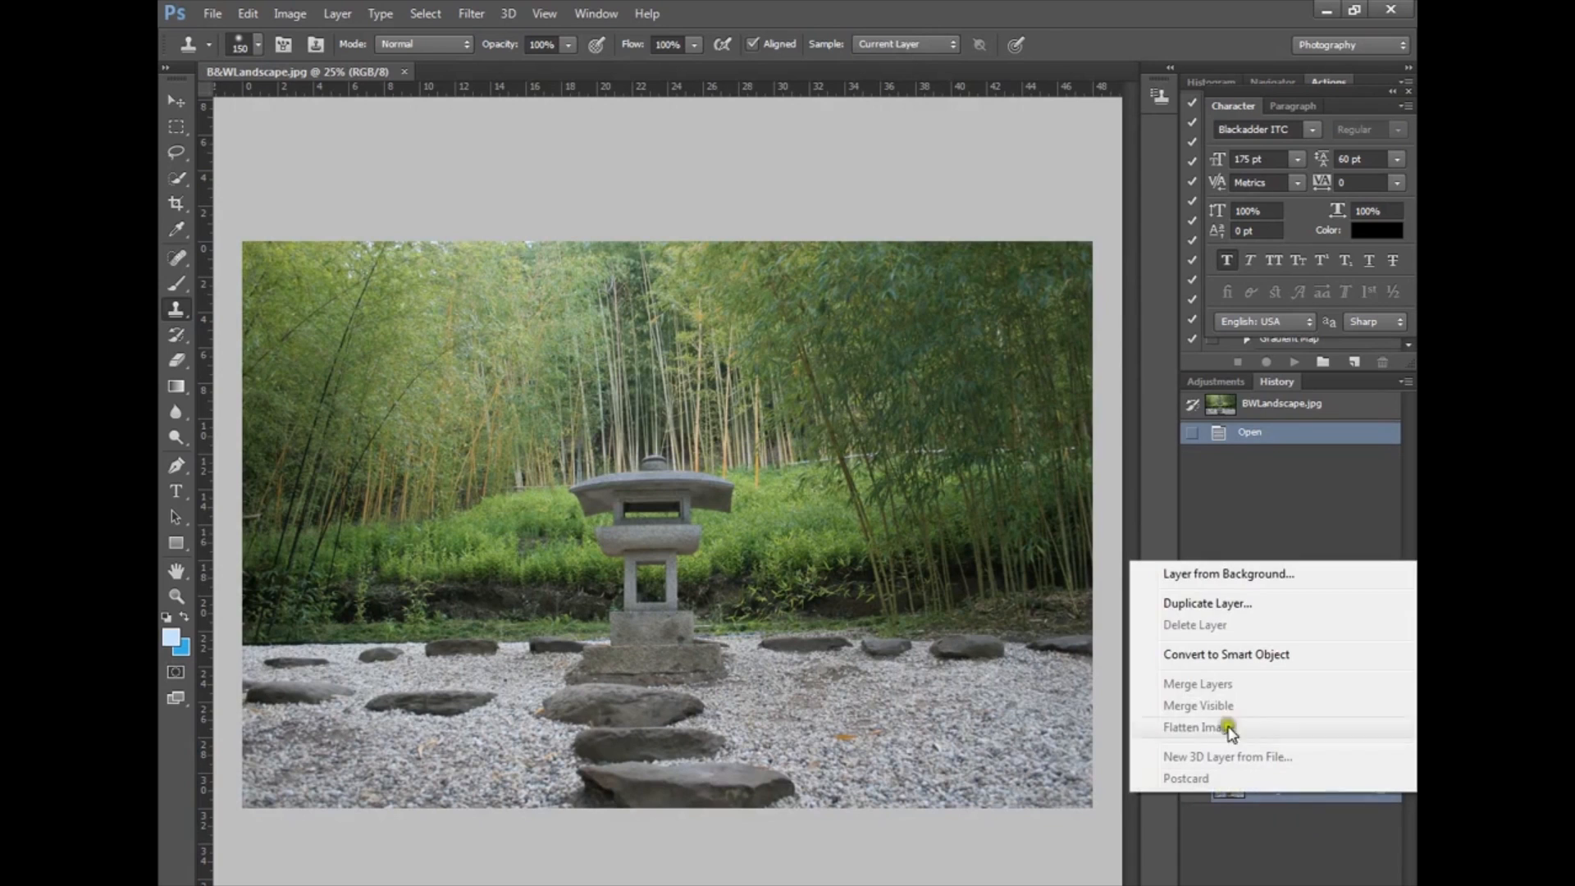
{"action": "left_click", "coordinate": [1207, 603]}
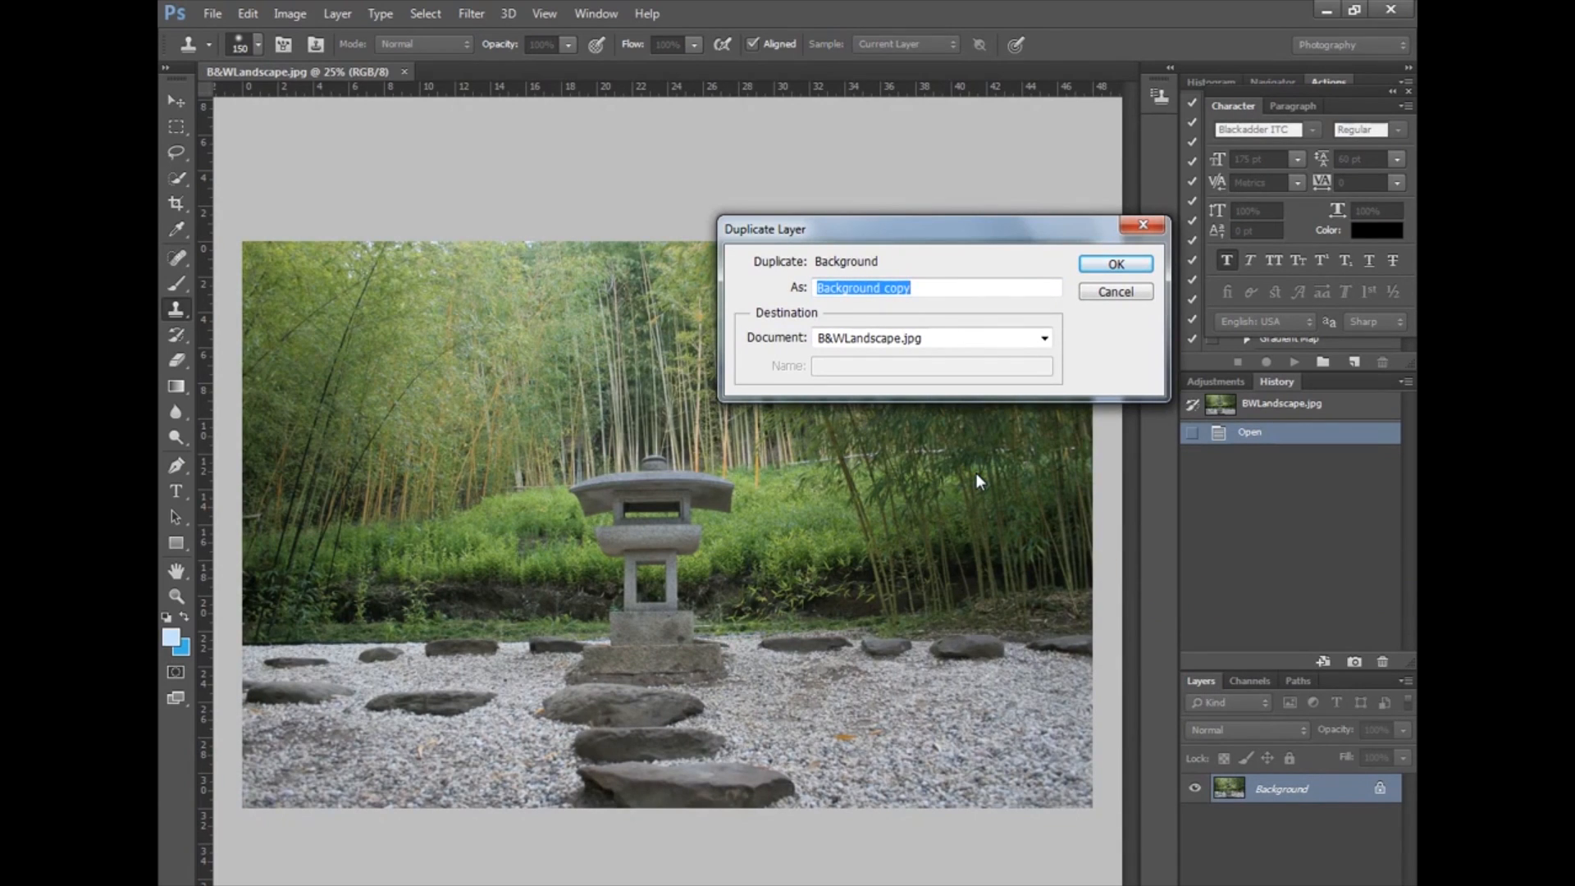
{"action": "type", "text": "work"}
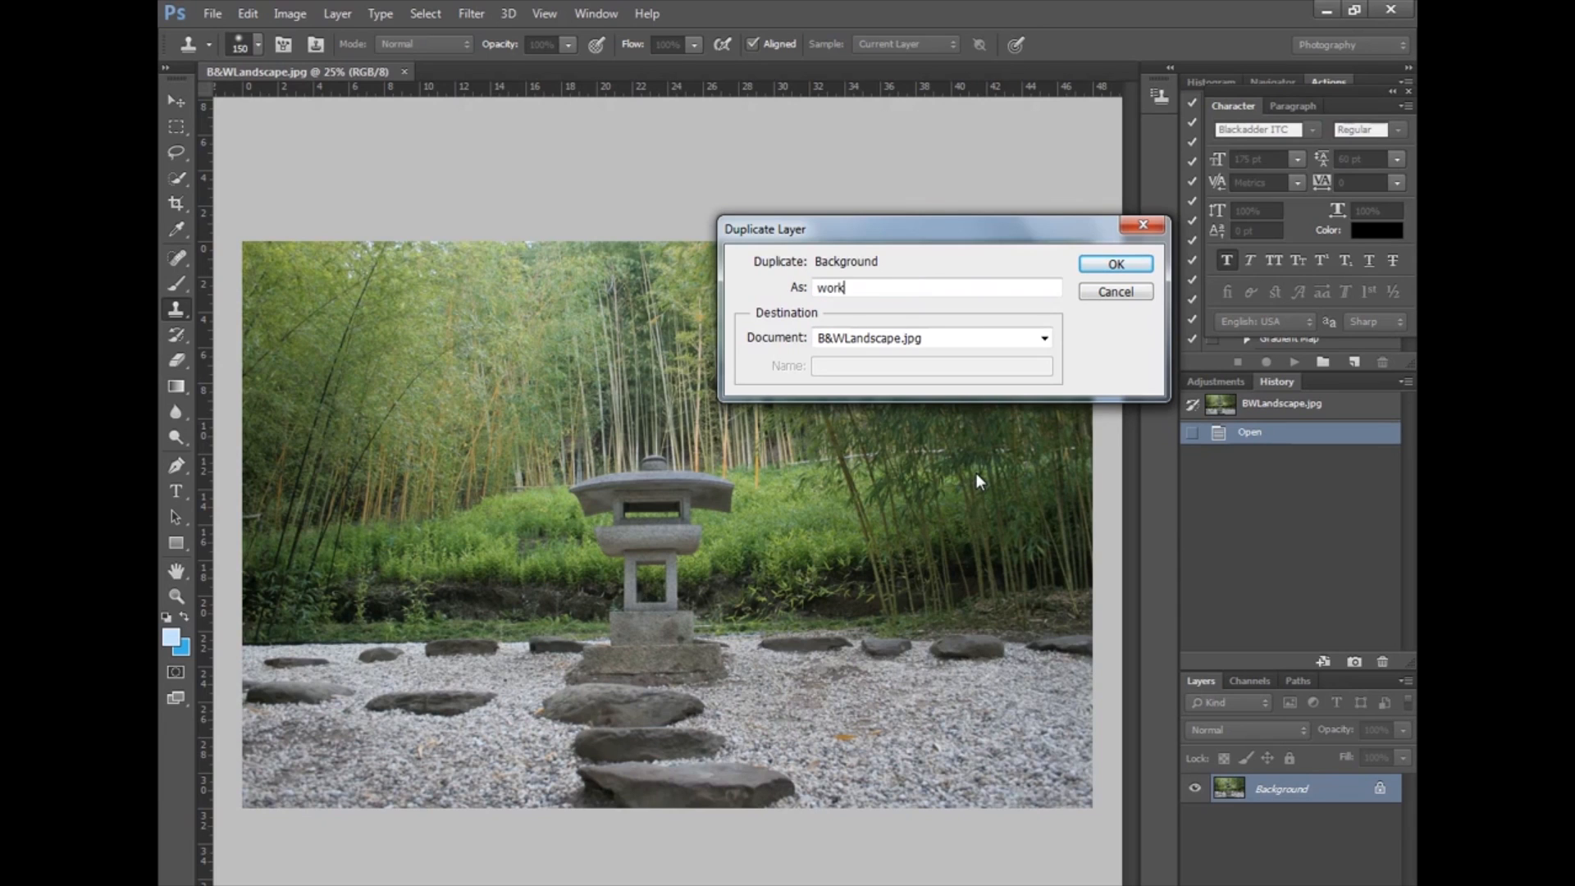
{"action": "type", "text": "ing image"}
{"action": "left_click", "coordinate": [1099, 266]}
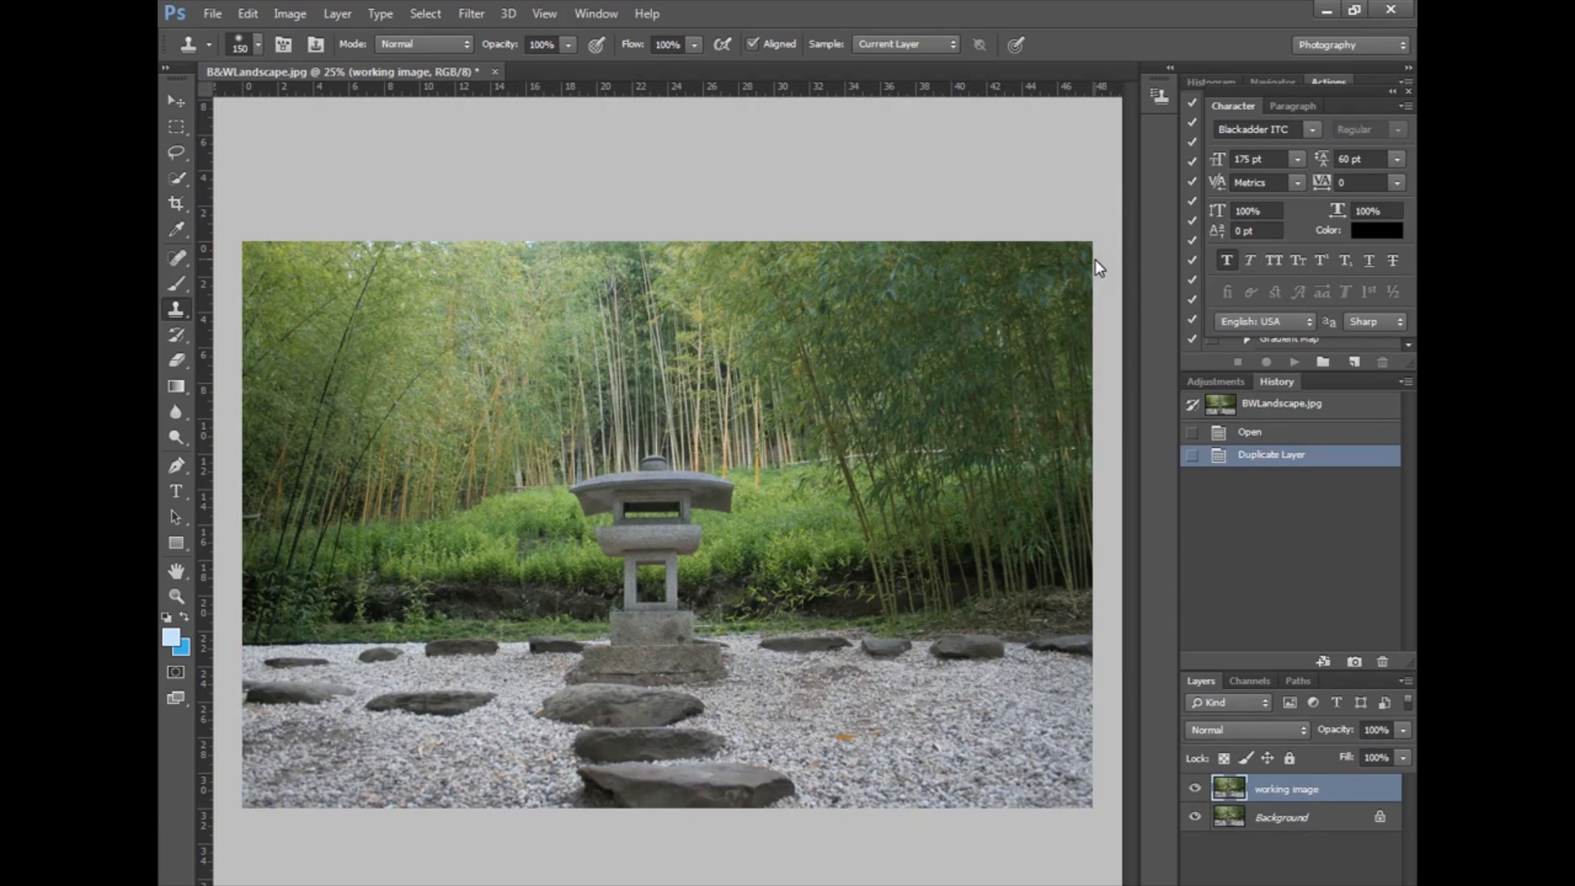
Step: Lasso the dark bamboo in the photo's upper right corner and feather the selection edge by about 177 px using Refine Edge
{"action": "left_click_drag", "start_coordinate": [170, 154], "coordinate": [260, 151]}
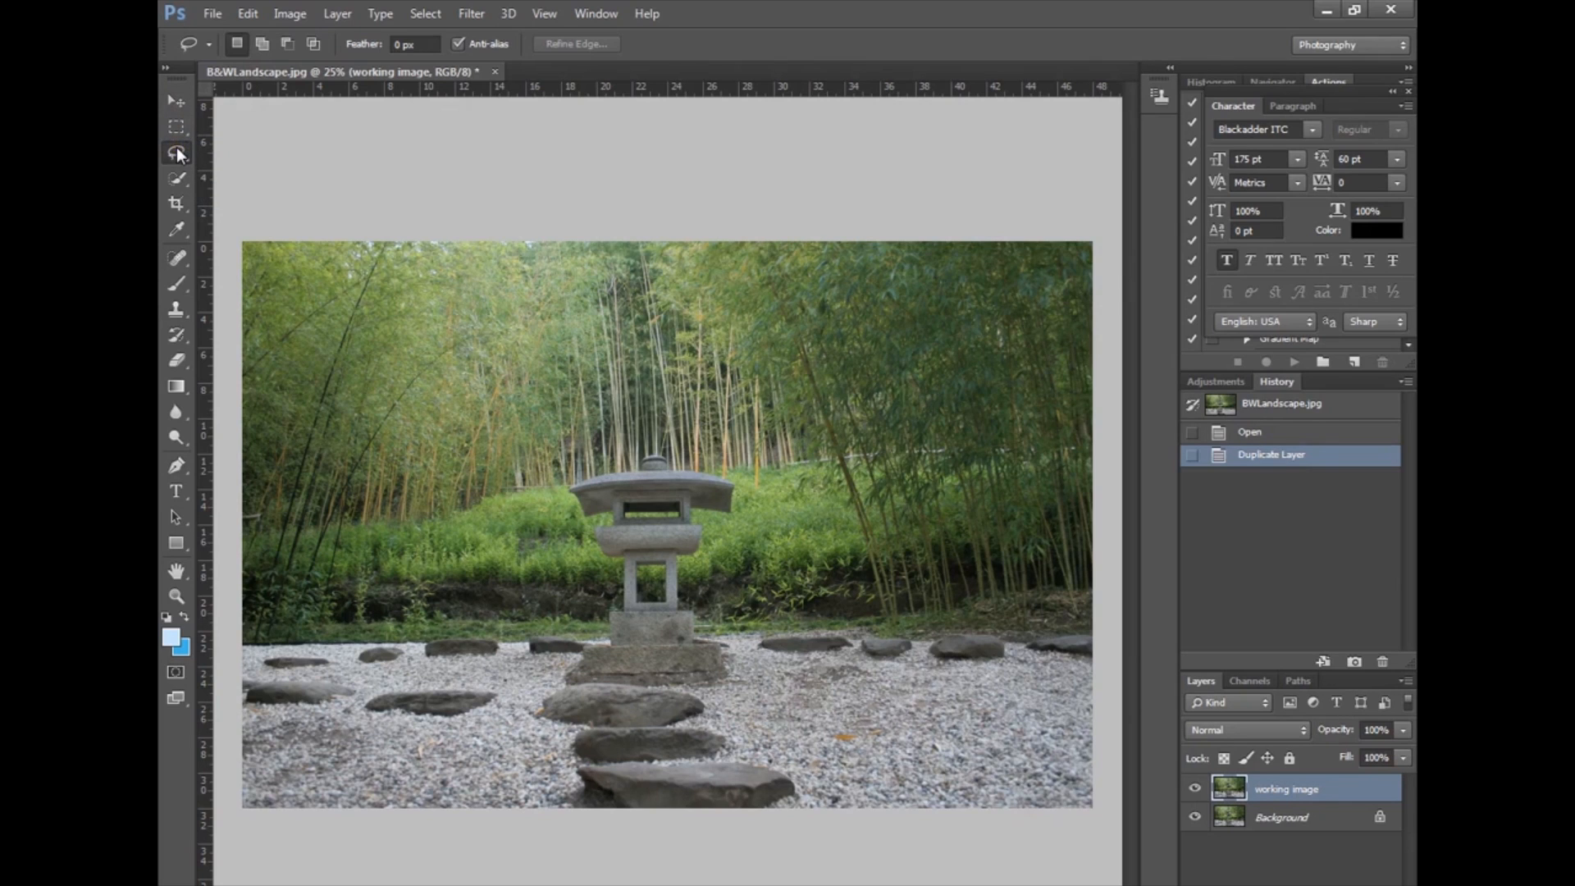
{"action": "mouse_move", "coordinate": [1092, 255]}
{"action": "left_mouse_down"}
{"action": "mouse_move", "coordinate": [771, 259]}
{"action": "mouse_move", "coordinate": [765, 303]}
{"action": "mouse_move", "coordinate": [844, 474]}
{"action": "mouse_move", "coordinate": [875, 491]}
{"action": "mouse_move", "coordinate": [1076, 480]}
{"action": "mouse_move", "coordinate": [1106, 451]}
{"action": "mouse_move", "coordinate": [1103, 312]}
{"action": "mouse_move", "coordinate": [1073, 229]}
{"action": "mouse_move", "coordinate": [853, 238]}
{"action": "left_mouse_up"}
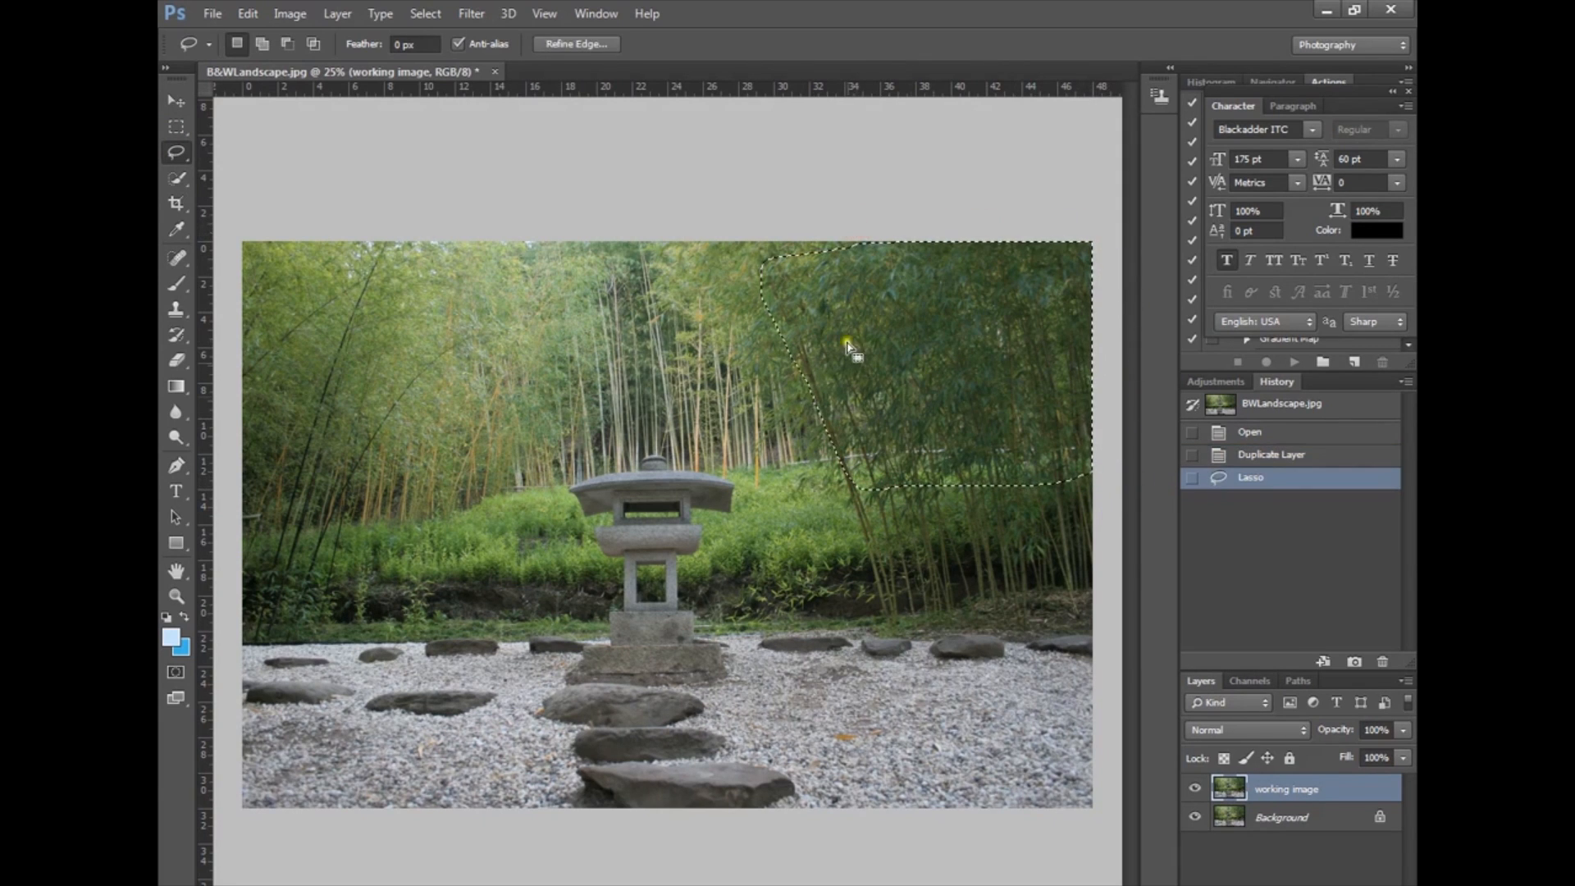
{"action": "left_click", "coordinate": [575, 44]}
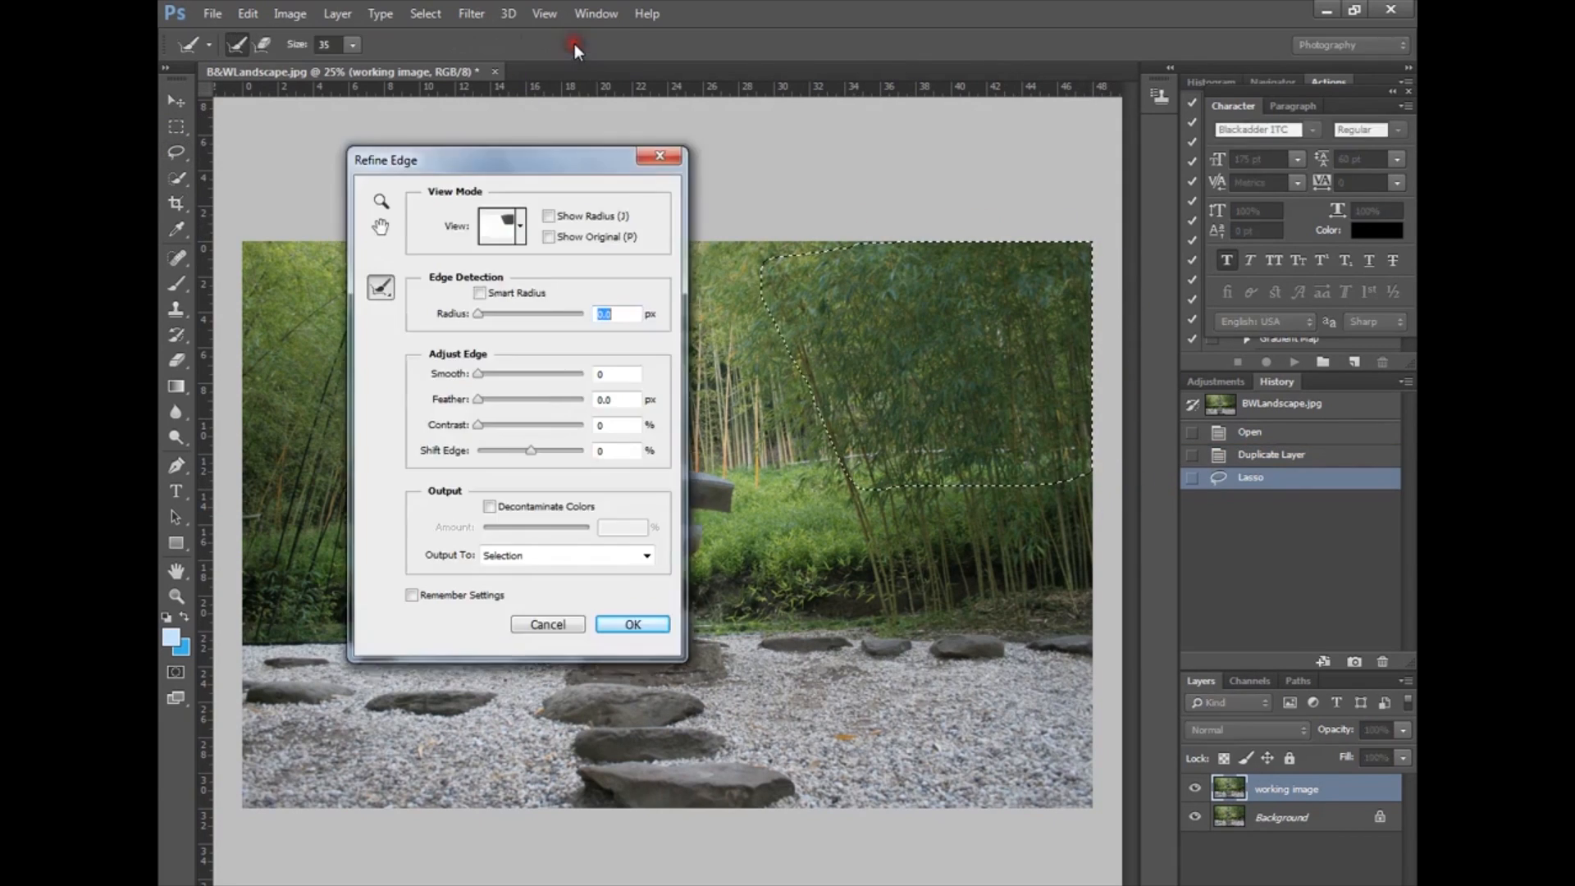
{"action": "left_click_drag", "start_coordinate": [479, 399], "coordinate": [565, 406]}
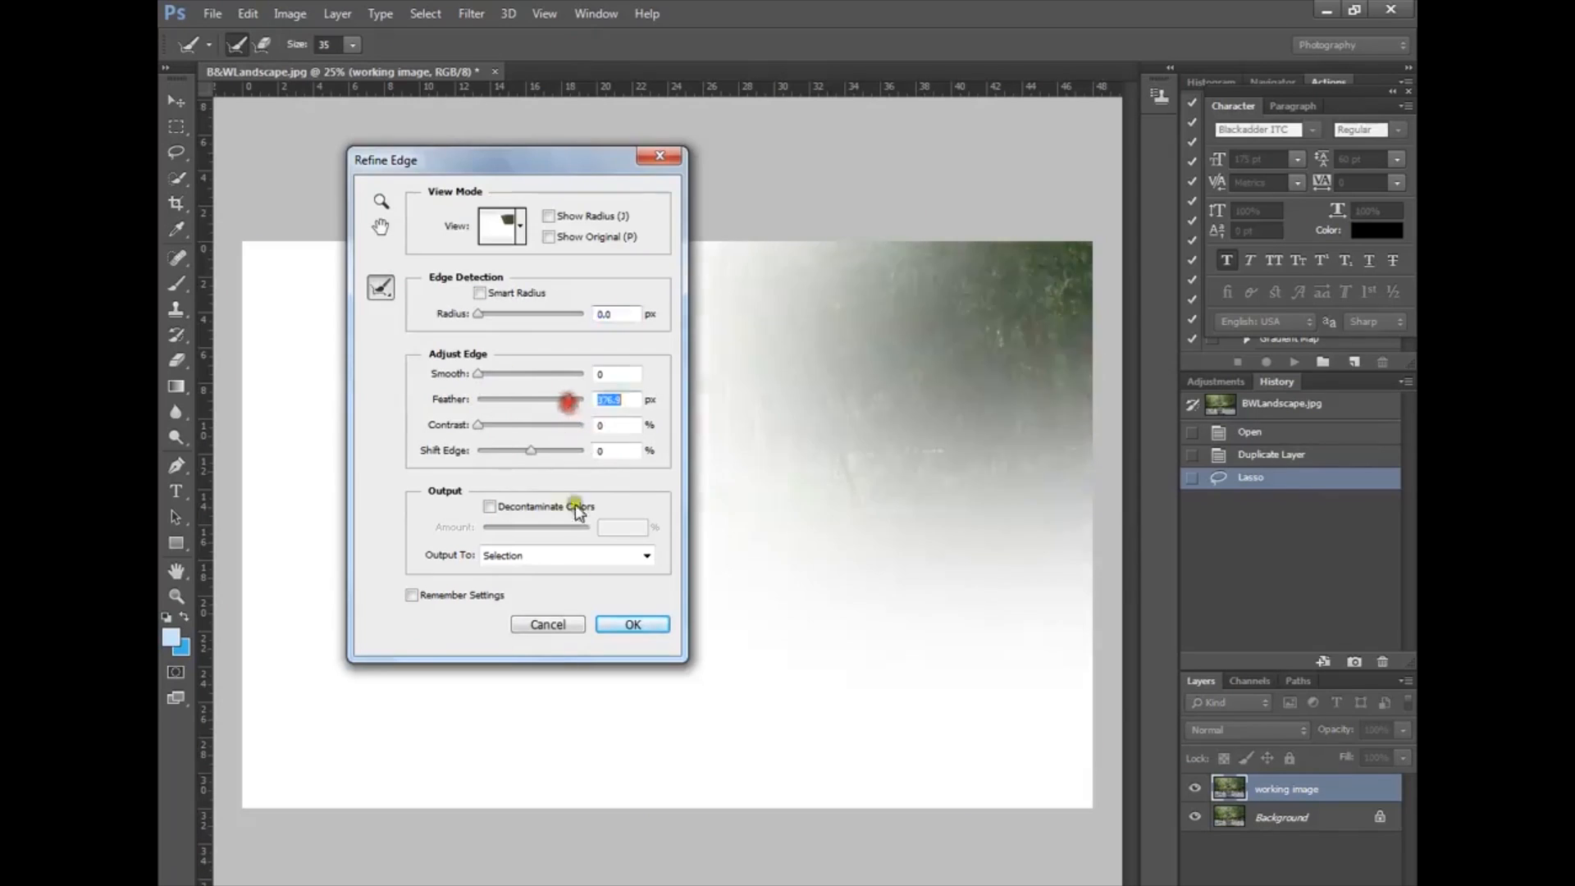
{"action": "left_click", "coordinate": [609, 621]}
Step: Brighten the selected upper right bamboo with Levels by lowering the white input level to the end of the histogram
{"action": "left_click", "coordinate": [289, 14]}
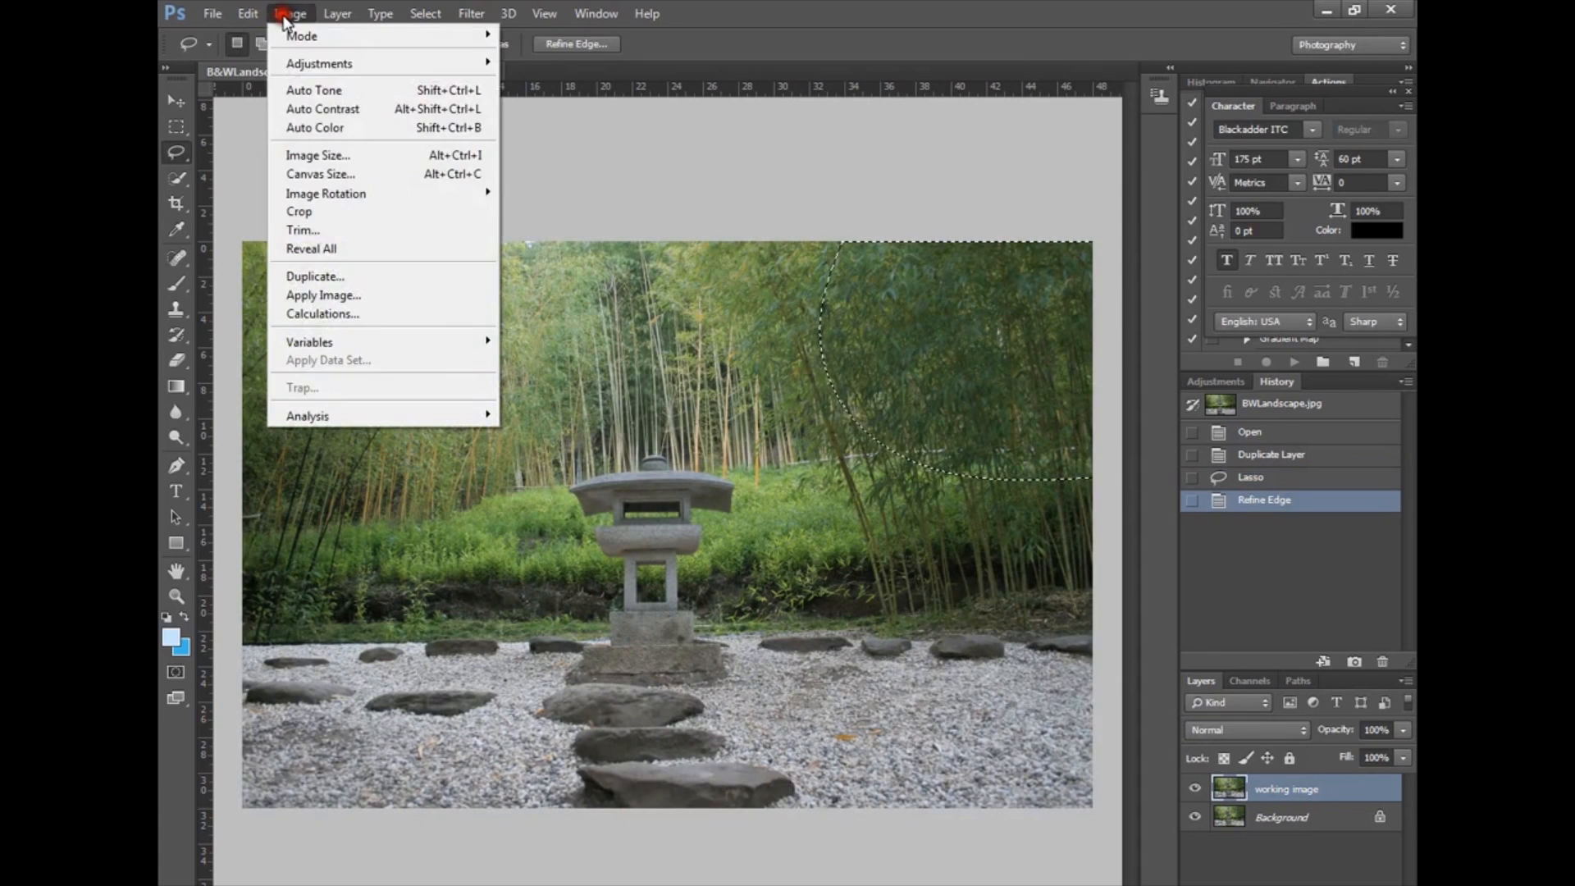
{"action": "mouse_move", "coordinate": [295, 56]}
{"action": "left_click", "coordinate": [523, 79]}
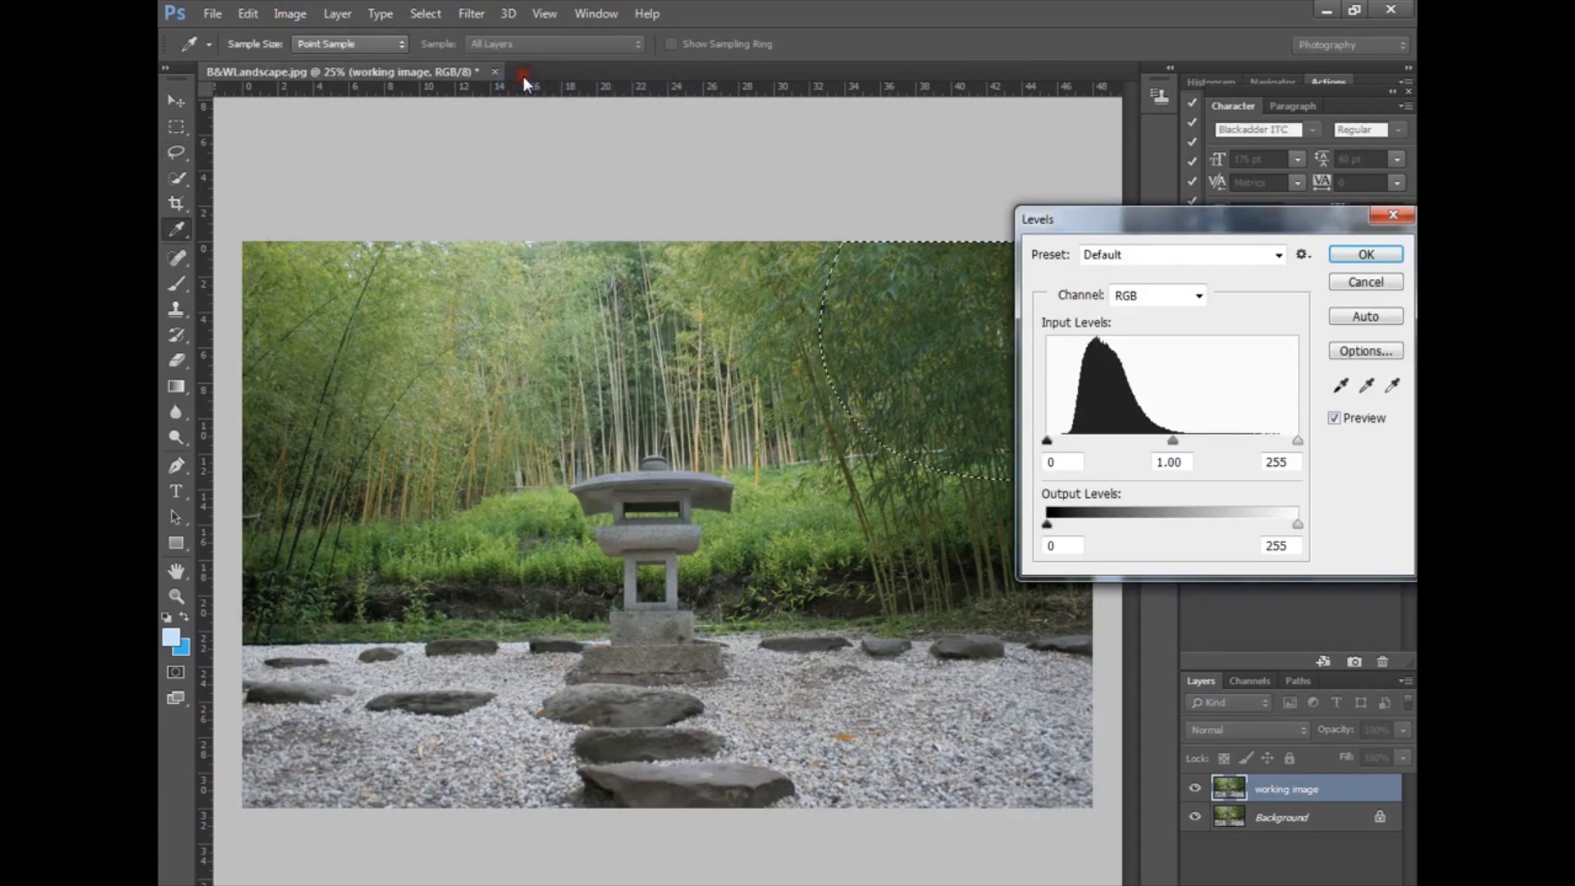
{"action": "left_click_drag", "start_coordinate": [1297, 440], "coordinate": [1203, 442]}
{"action": "left_click", "coordinate": [1363, 256]}
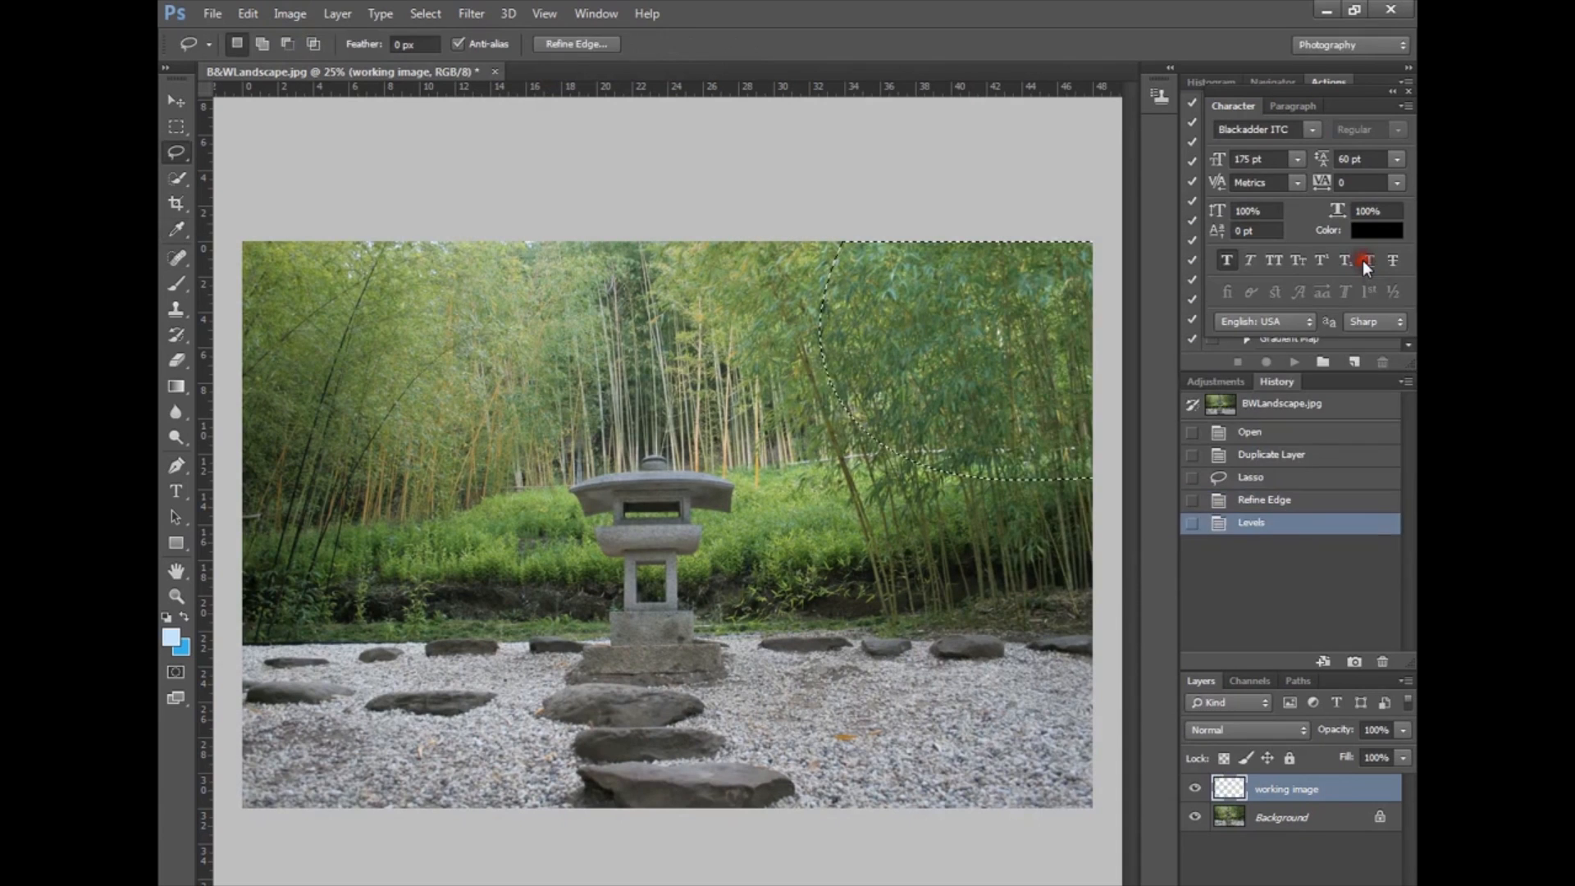
Step: Lasso the bamboo at the photo's upper centre and strongly feather the selection edge with Refine Edge
{"action": "mouse_move", "coordinate": [706, 256]}
{"action": "left_mouse_down"}
{"action": "mouse_move", "coordinate": [779, 246]}
{"action": "mouse_move", "coordinate": [686, 242]}
{"action": "mouse_move", "coordinate": [426, 362]}
{"action": "mouse_move", "coordinate": [510, 474]}
{"action": "mouse_move", "coordinate": [644, 433]}
{"action": "mouse_move", "coordinate": [764, 444]}
{"action": "mouse_move", "coordinate": [773, 272]}
{"action": "mouse_move", "coordinate": [665, 243]}
{"action": "left_mouse_up"}
{"action": "left_click", "coordinate": [577, 44]}
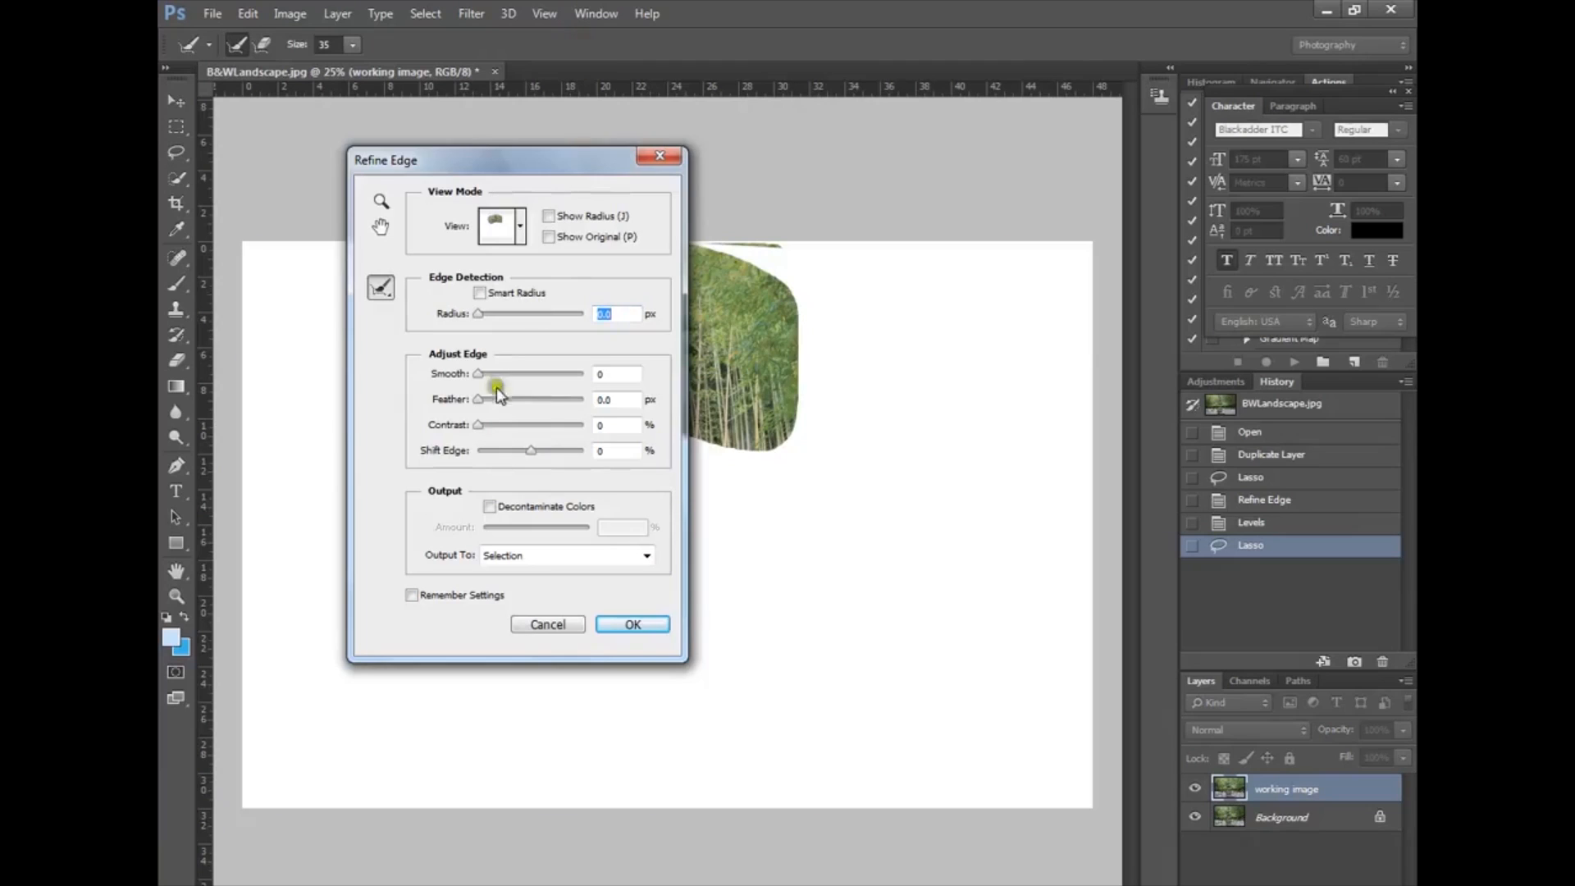
{"action": "left_click_drag", "start_coordinate": [474, 402], "coordinate": [565, 406]}
{"action": "left_click", "coordinate": [634, 625]}
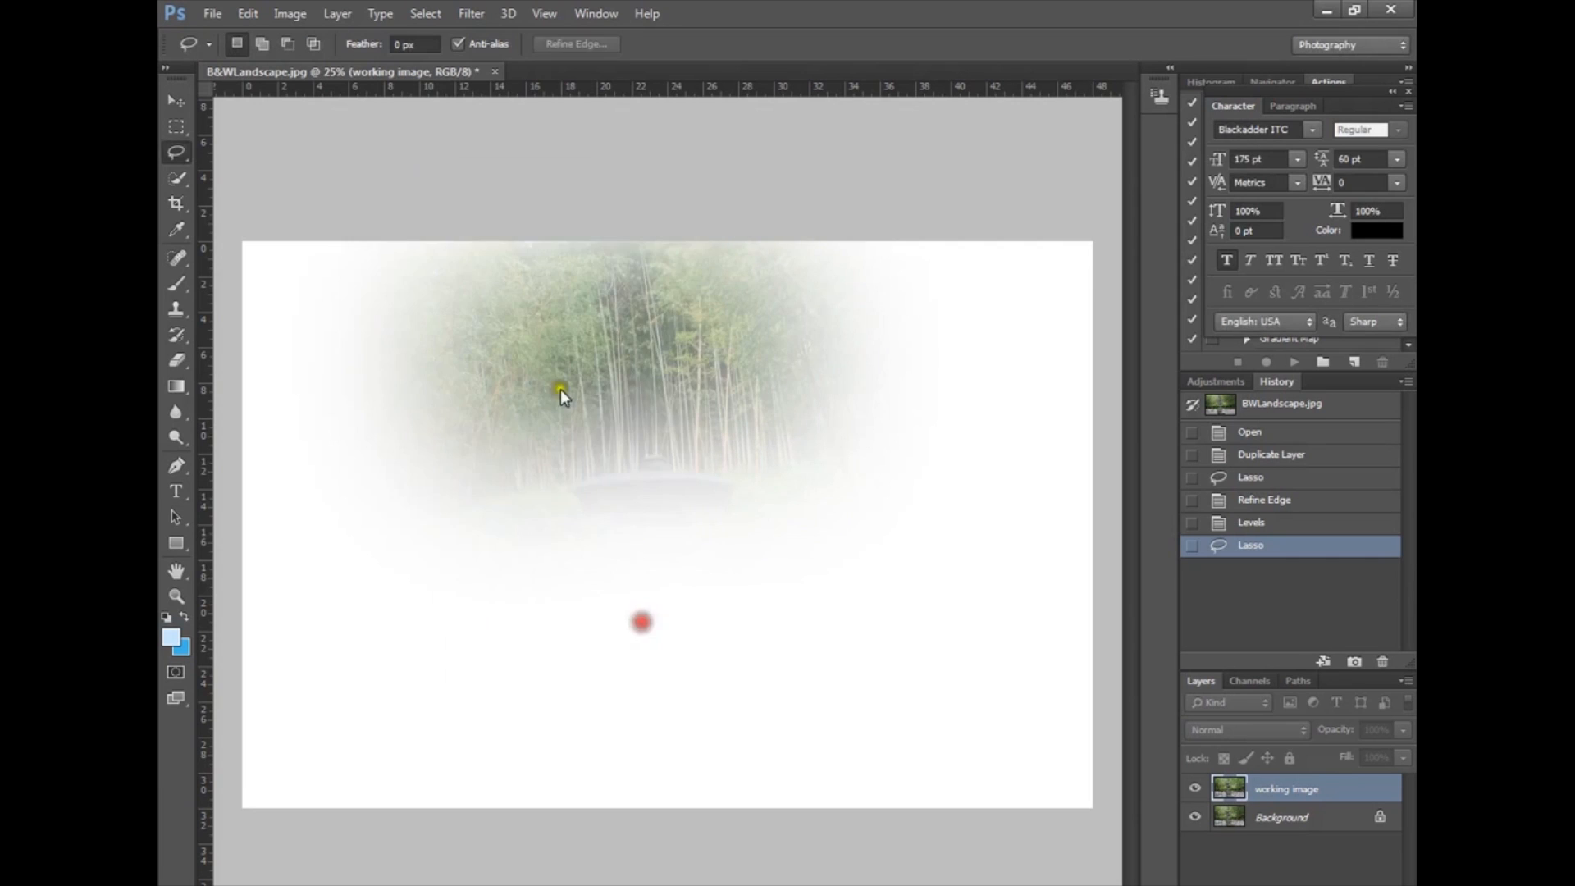
Step: Apply Levels to the selected central bamboo with a black input level of 34 and a white input level of 219
{"action": "left_click", "coordinate": [283, 13]}
{"action": "mouse_move", "coordinate": [308, 66]}
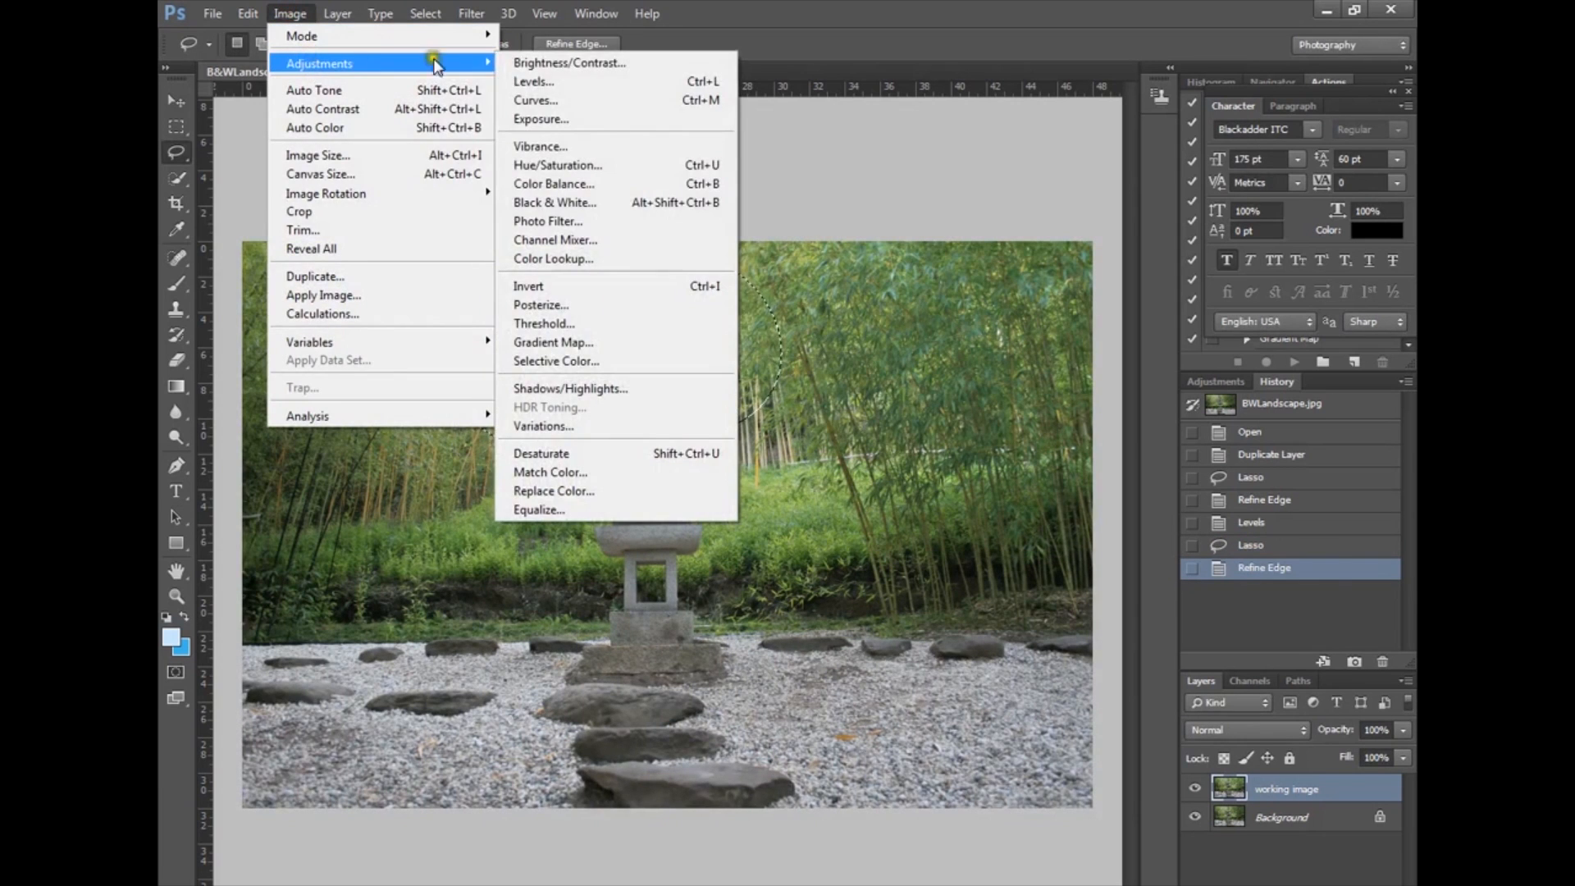
{"action": "left_click", "coordinate": [535, 91]}
{"action": "left_click_drag", "start_coordinate": [1046, 440], "coordinate": [1081, 441]}
{"action": "left_click_drag", "start_coordinate": [1301, 440], "coordinate": [1264, 437]}
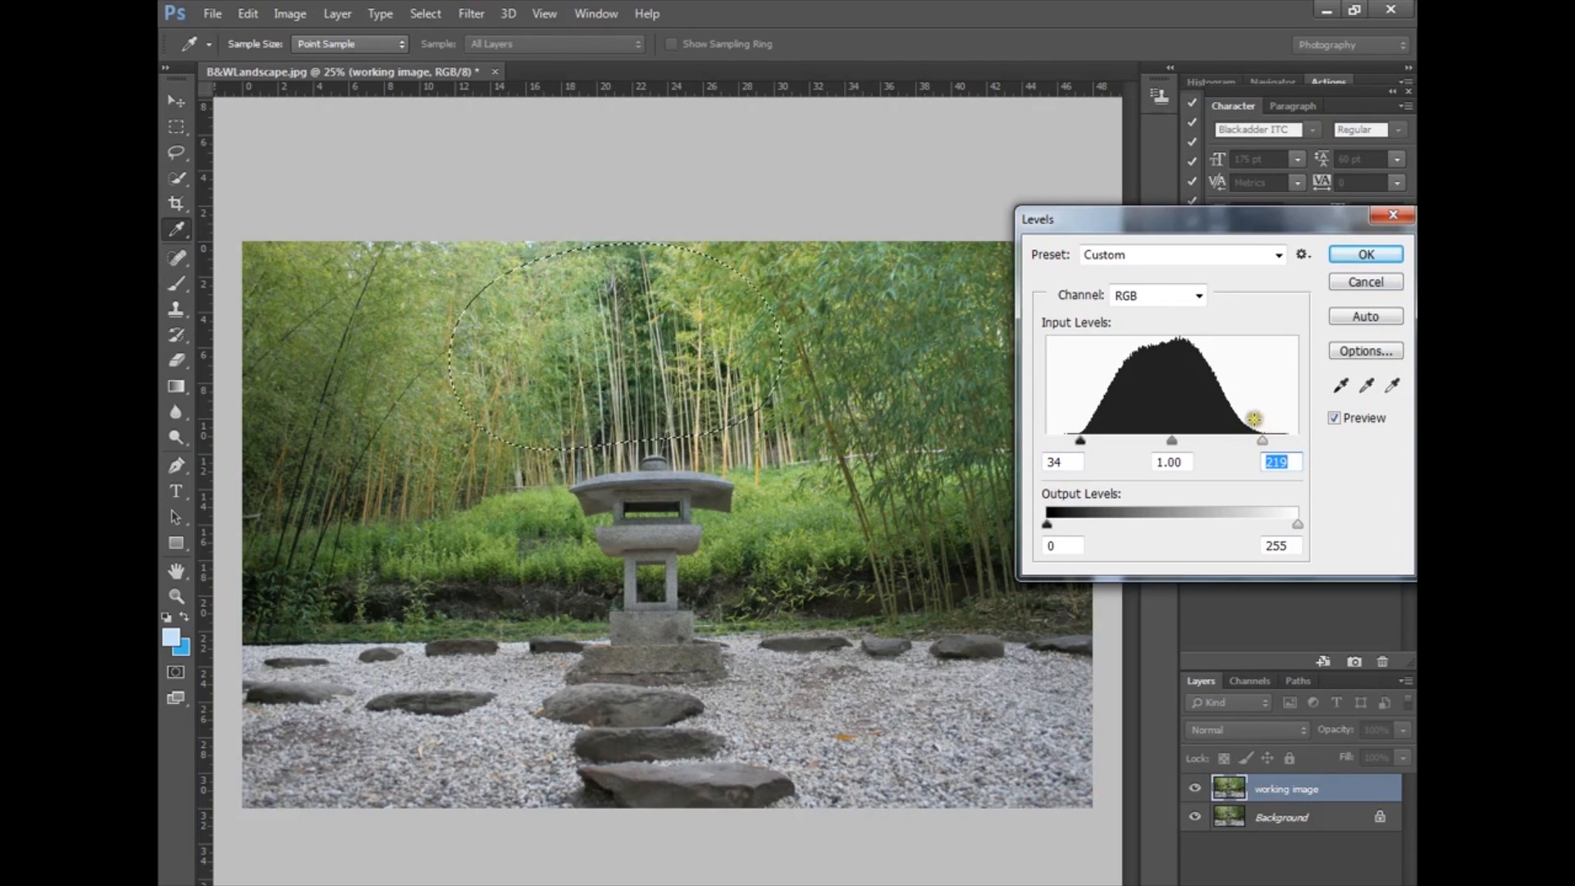
{"action": "left_click", "coordinate": [1365, 254]}
Step: Lasso the bamboo on the photo's left side and strongly feather the selection edge with Refine Edge
{"action": "mouse_move", "coordinate": [474, 264]}
{"action": "left_mouse_down"}
{"action": "mouse_move", "coordinate": [273, 239]}
{"action": "mouse_move", "coordinate": [229, 489]}
{"action": "mouse_move", "coordinate": [347, 605]}
{"action": "mouse_move", "coordinate": [506, 508]}
{"action": "mouse_move", "coordinate": [472, 255]}
{"action": "left_mouse_up"}
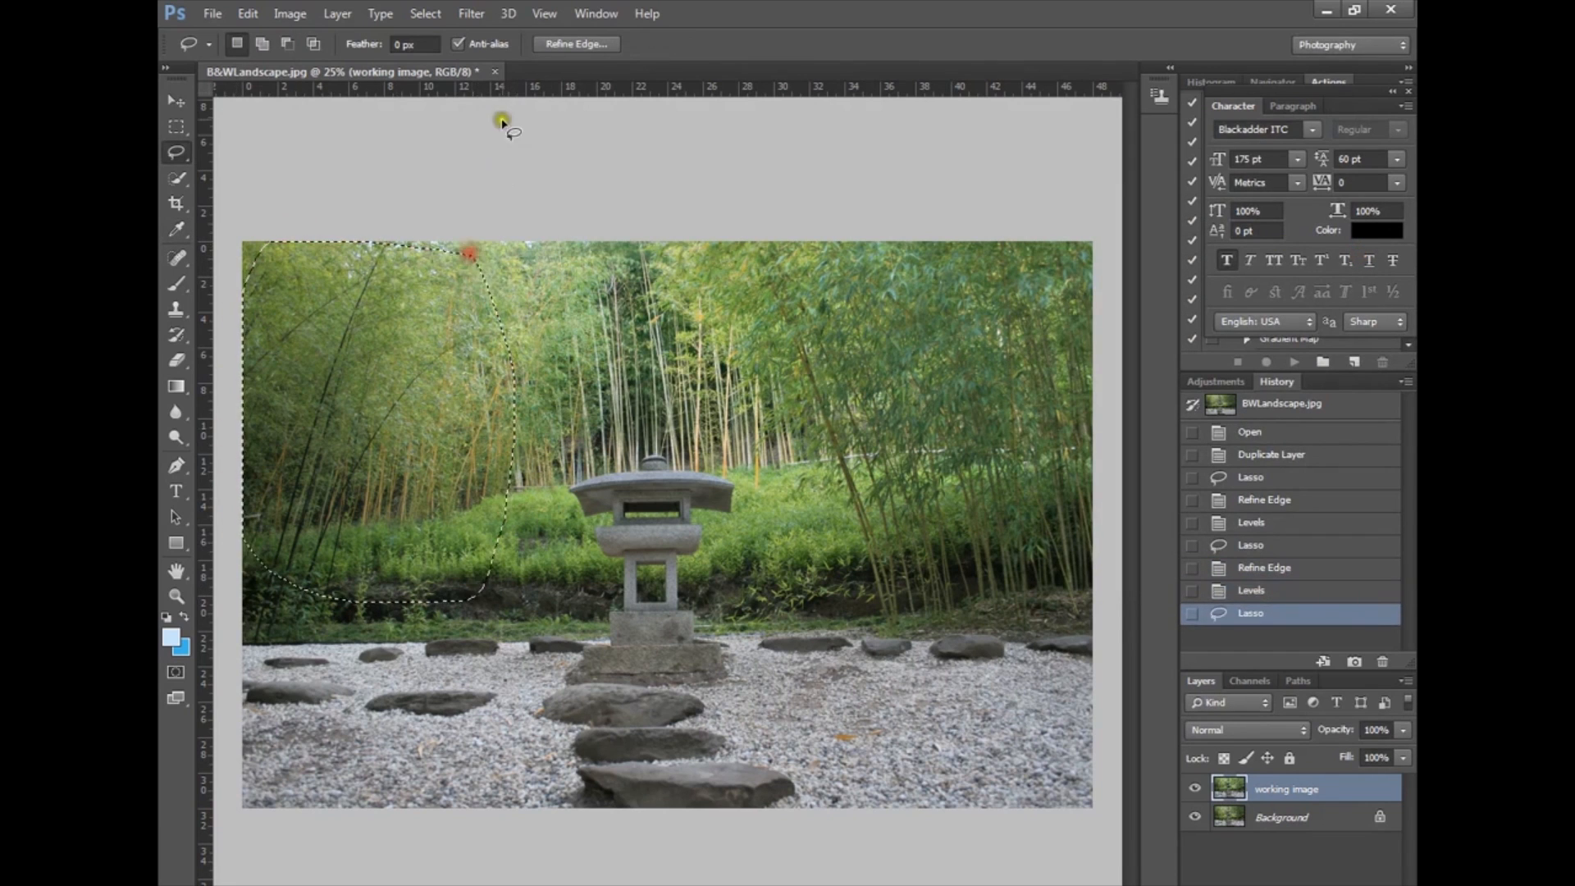
{"action": "left_click", "coordinate": [564, 44]}
{"action": "left_click_drag", "start_coordinate": [476, 400], "coordinate": [570, 410]}
{"action": "left_click", "coordinate": [636, 623]}
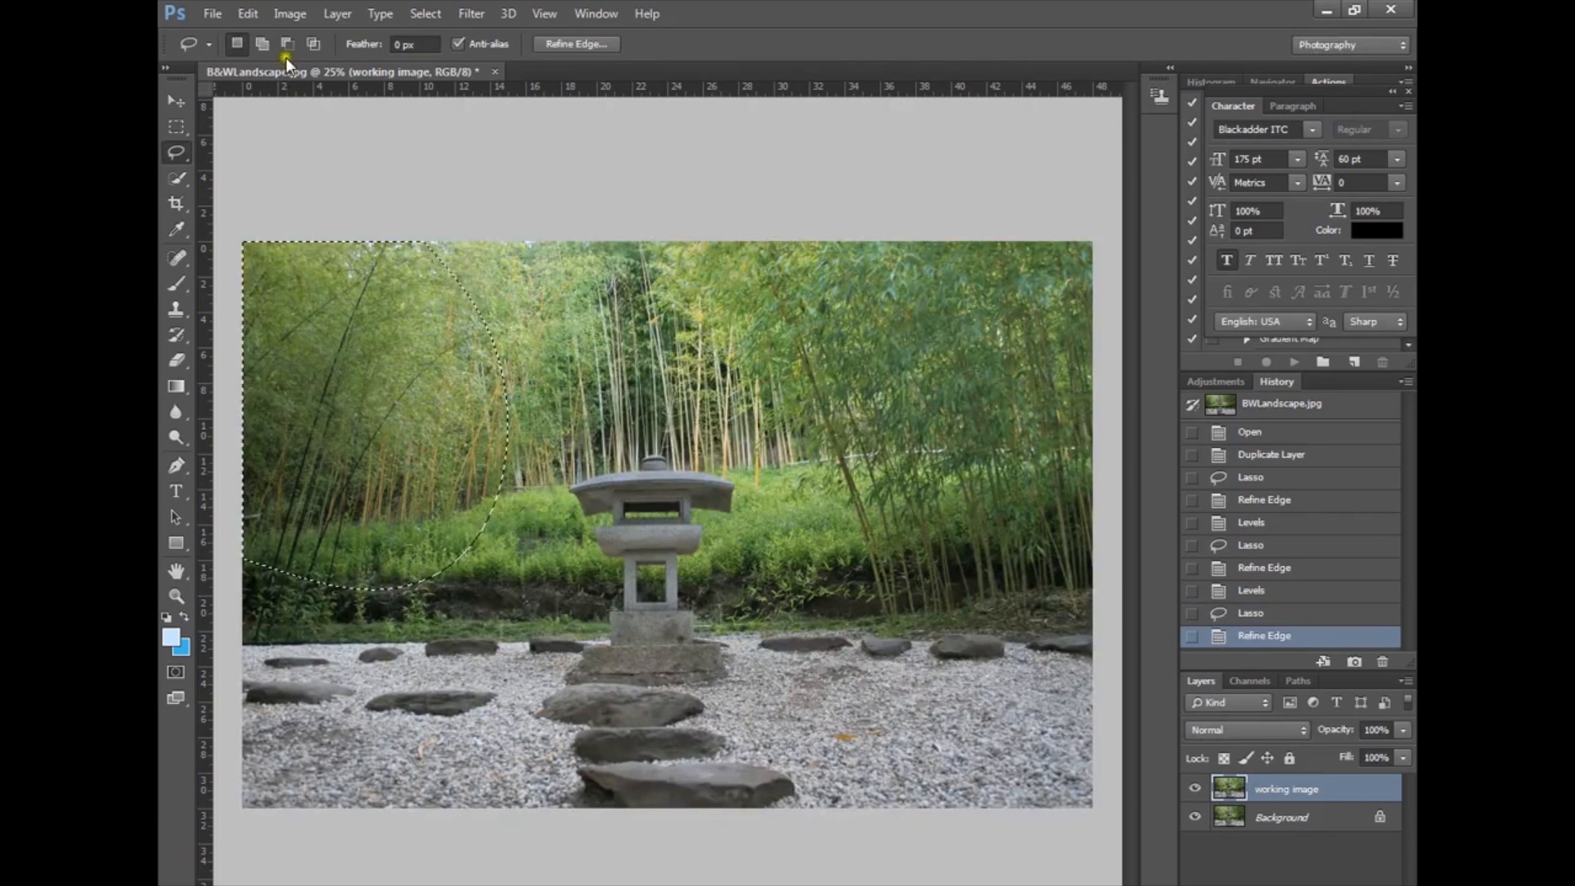
Step: Apply Levels to the selected left bamboo, raising the black input level slightly and lowering the white input level to the histogram's end
{"action": "left_click", "coordinate": [292, 15]}
{"action": "mouse_move", "coordinate": [474, 61]}
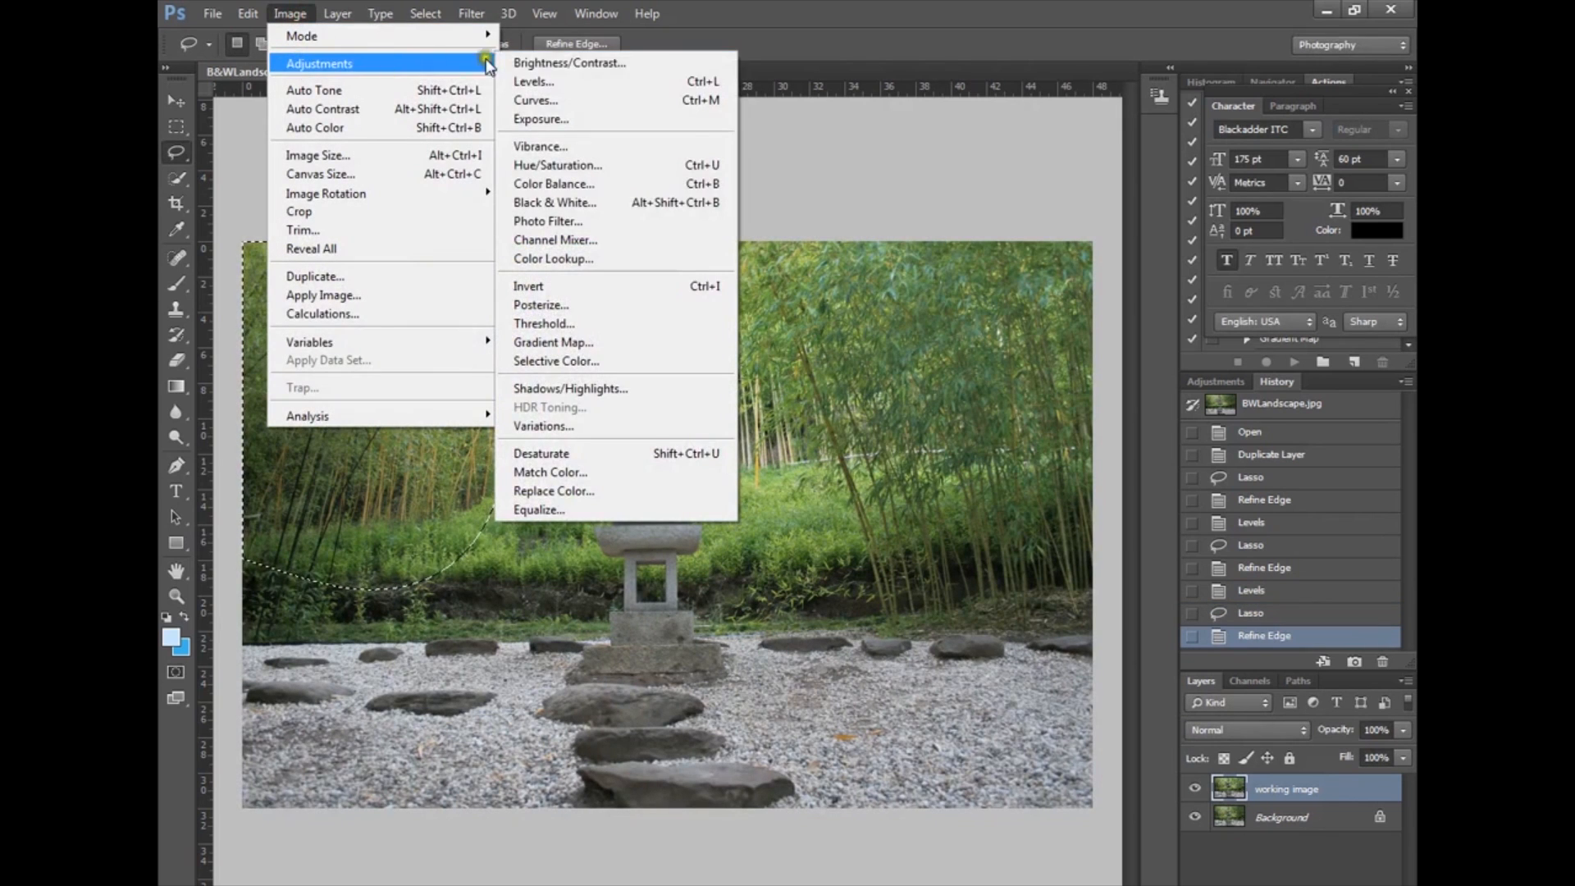
{"action": "left_click", "coordinate": [537, 81]}
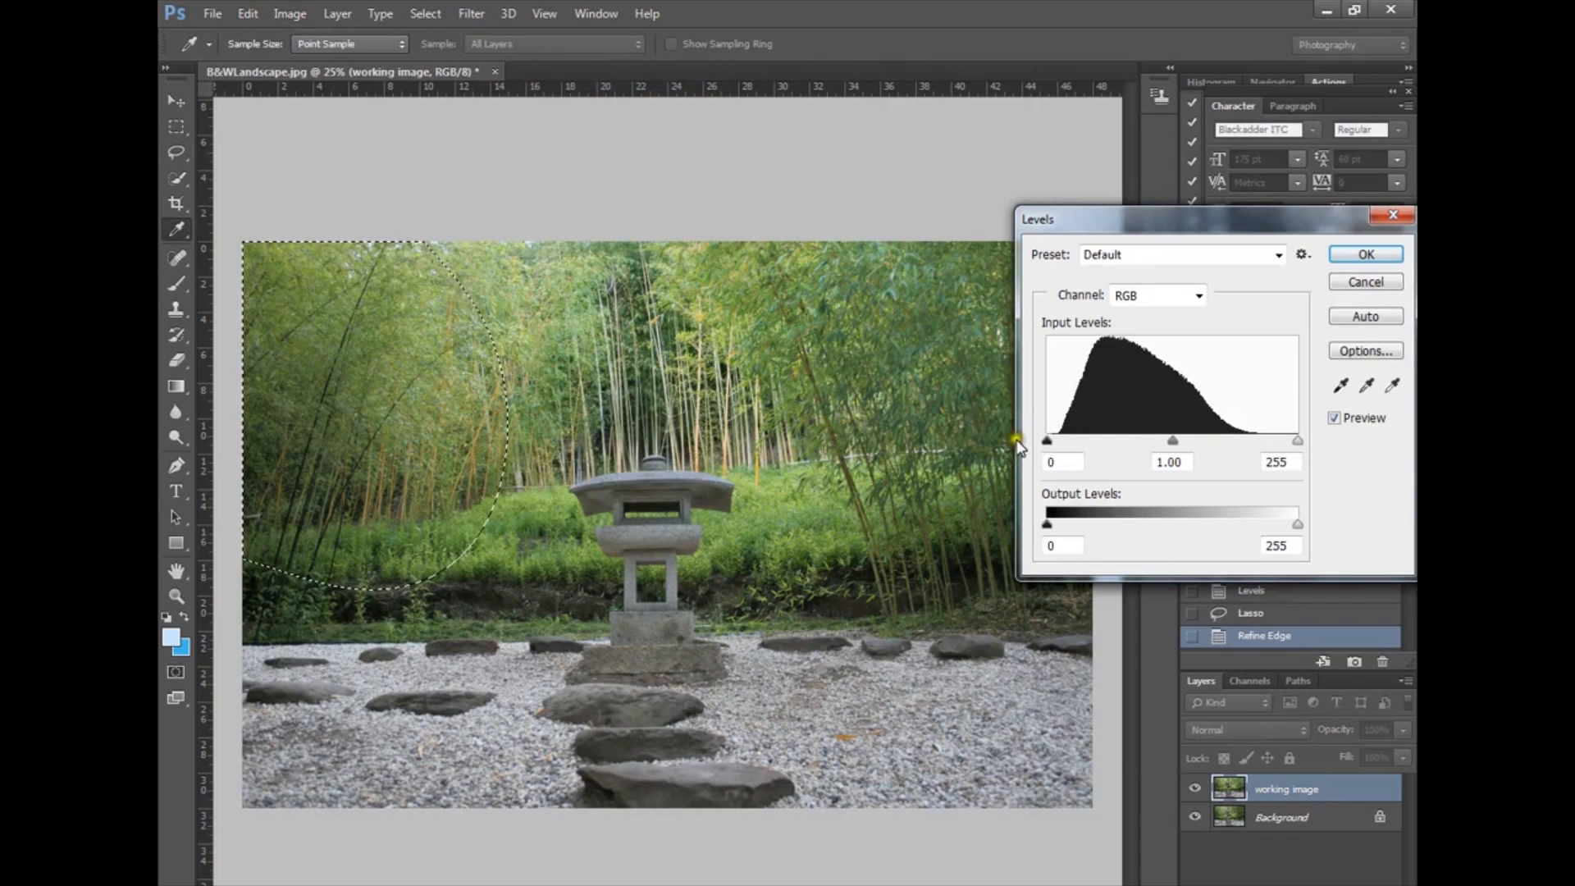
{"action": "left_click_drag", "start_coordinate": [1047, 441], "coordinate": [1053, 442]}
{"action": "left_click_drag", "start_coordinate": [1297, 441], "coordinate": [1260, 439]}
{"action": "left_click", "coordinate": [1386, 256]}
Step: Replace the old selection with a lasso around the gravel at the photo's lower left, strongly feathering its edge with Refine Edge
{"action": "key", "text": "l"}
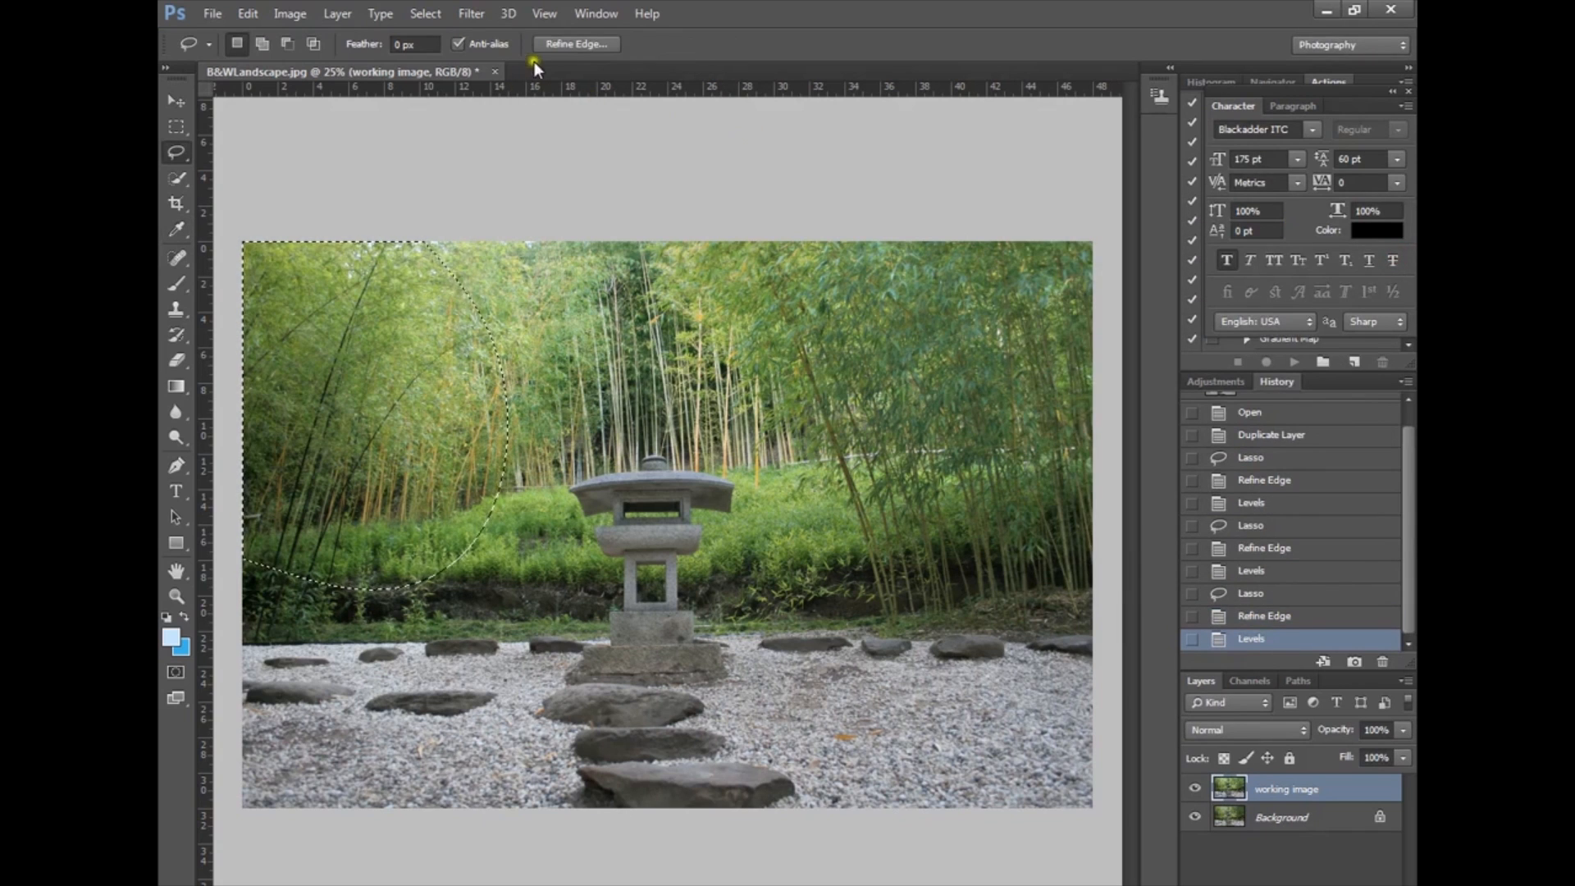
{"action": "left_click", "coordinate": [550, 163]}
{"action": "mouse_move", "coordinate": [568, 647]}
{"action": "left_mouse_down"}
{"action": "mouse_move", "coordinate": [247, 631]}
{"action": "mouse_move", "coordinate": [222, 717]}
{"action": "mouse_move", "coordinate": [229, 790]}
{"action": "mouse_move", "coordinate": [304, 845]}
{"action": "mouse_move", "coordinate": [537, 842]}
{"action": "mouse_move", "coordinate": [556, 788]}
{"action": "mouse_move", "coordinate": [538, 697]}
{"action": "mouse_move", "coordinate": [576, 644]}
{"action": "left_mouse_up"}
{"action": "left_click", "coordinate": [572, 44]}
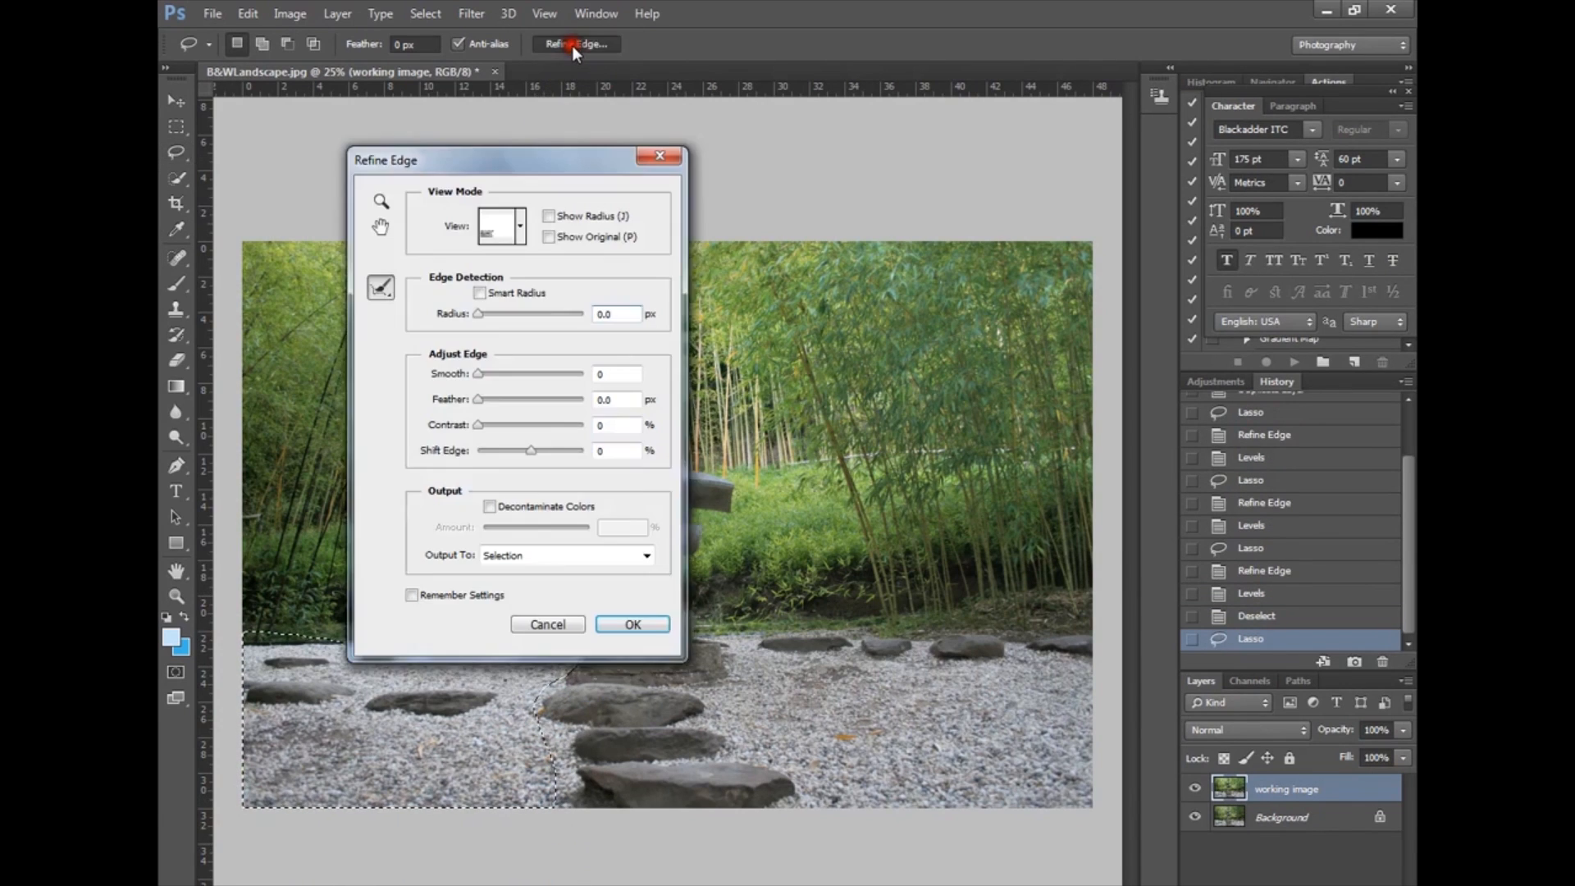
{"action": "left_click_drag", "start_coordinate": [479, 408], "coordinate": [569, 397]}
{"action": "left_click", "coordinate": [607, 624]}
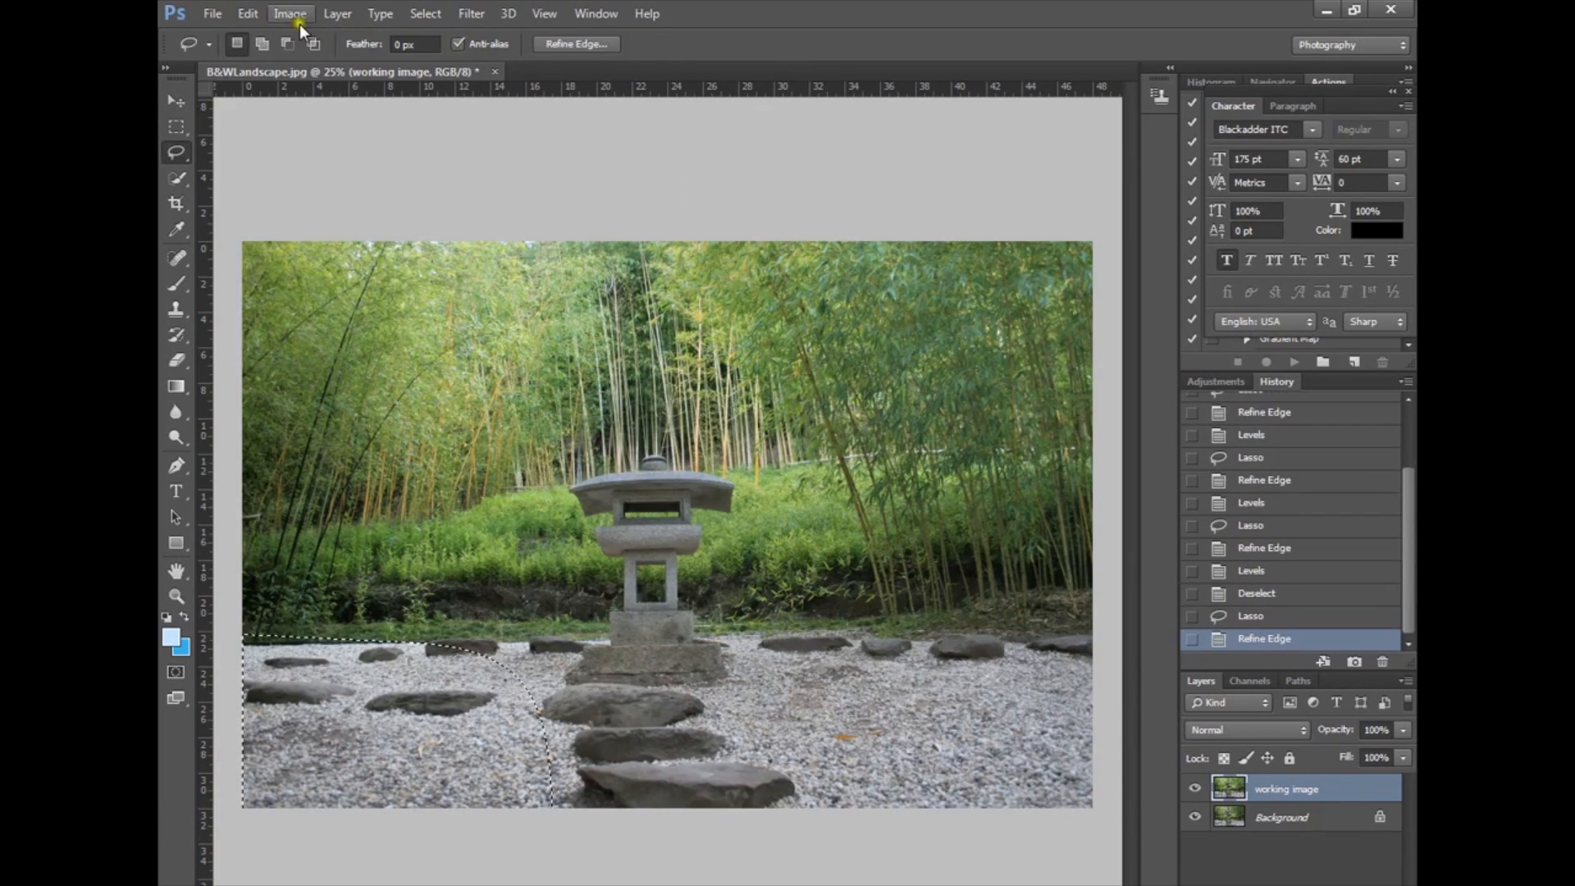
Step: Apply Levels to the selected lower left gravel with a black input level of 17 and a white input level of 236
{"action": "left_click", "coordinate": [289, 16]}
{"action": "mouse_move", "coordinate": [294, 61]}
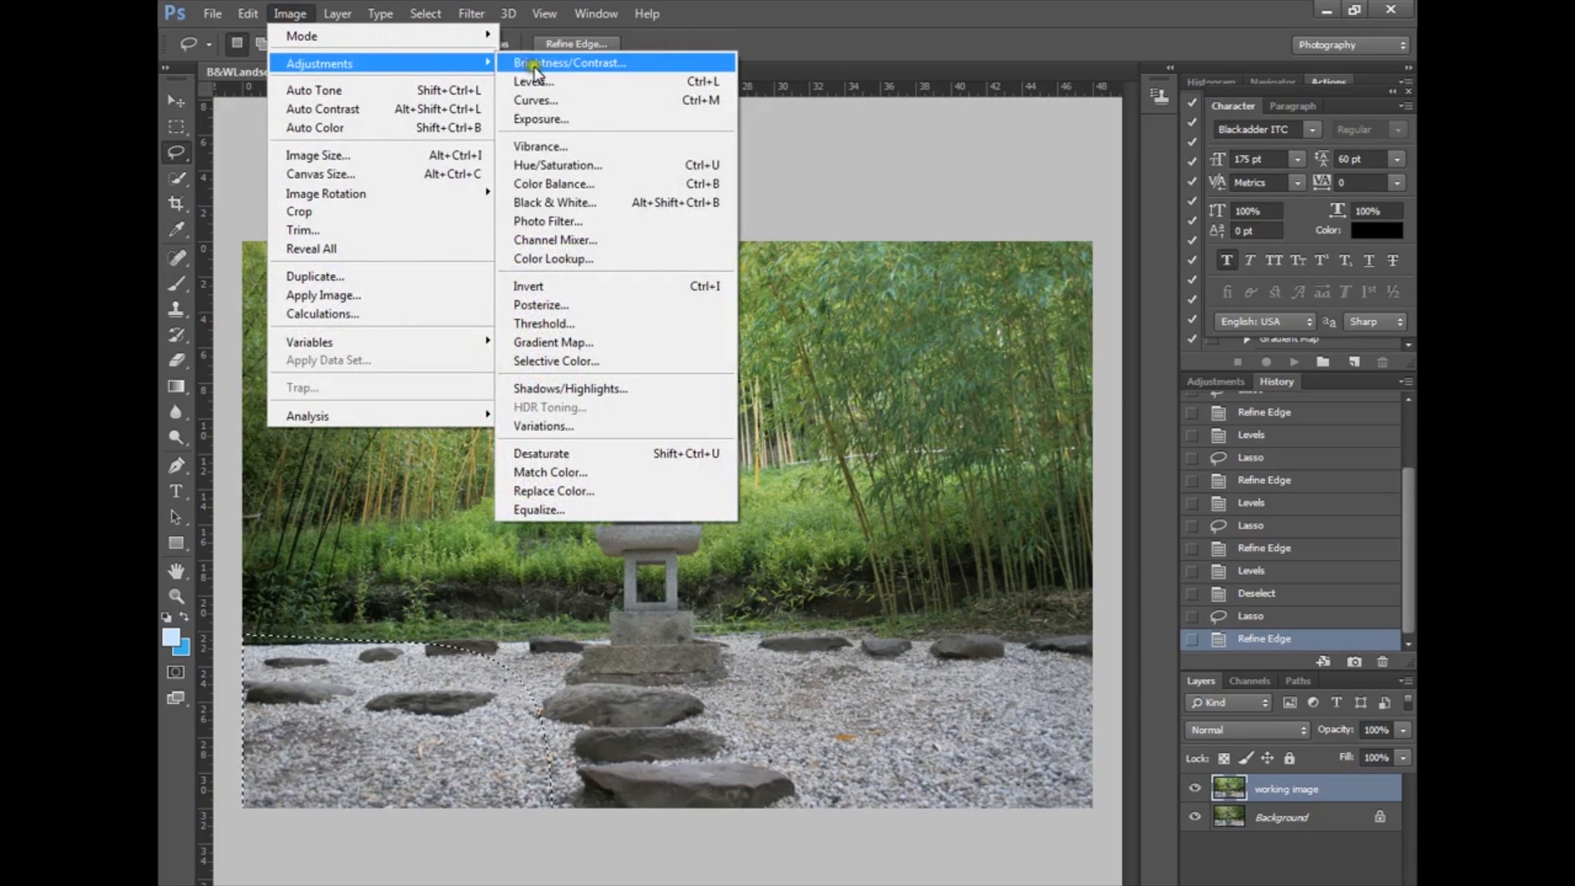
{"action": "left_click", "coordinate": [533, 81]}
{"action": "left_click_drag", "start_coordinate": [1047, 441], "coordinate": [1064, 442]}
{"action": "left_click_drag", "start_coordinate": [1297, 440], "coordinate": [1280, 439]}
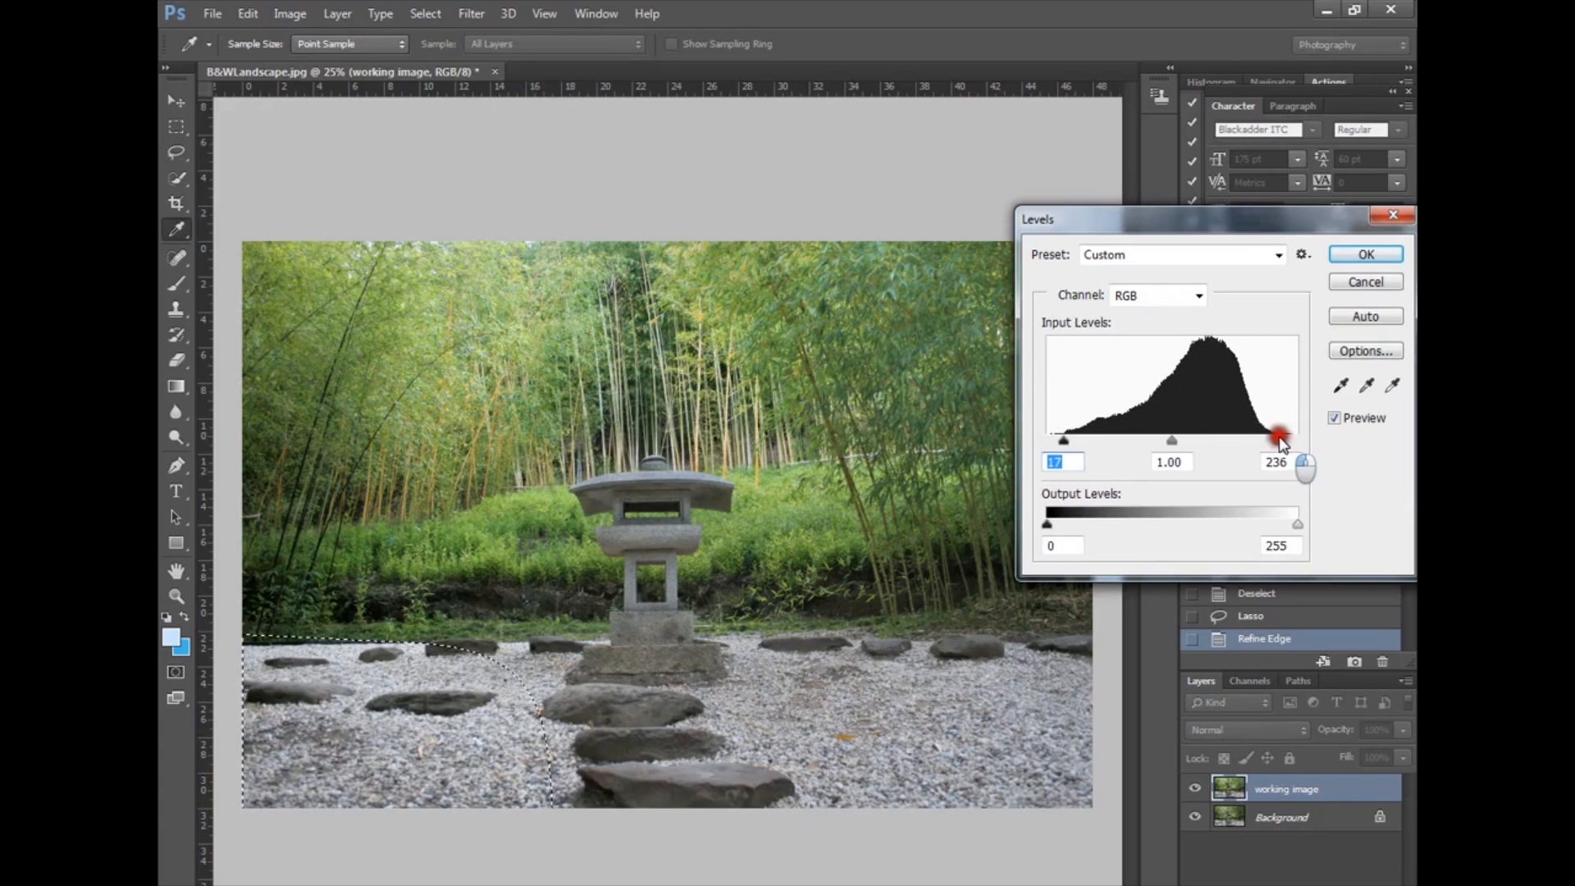
{"action": "left_click", "coordinate": [1366, 254]}
Step: Lasso the gravel at the photo's lower right and feather the selection edge by 250 px using Refine Edge
{"action": "mouse_move", "coordinate": [1074, 622]}
{"action": "left_mouse_down"}
{"action": "mouse_move", "coordinate": [762, 631]}
{"action": "mouse_move", "coordinate": [725, 707]}
{"action": "mouse_move", "coordinate": [821, 811]}
{"action": "mouse_move", "coordinate": [1040, 814]}
{"action": "mouse_move", "coordinate": [1102, 738]}
{"action": "mouse_move", "coordinate": [1099, 675]}
{"action": "mouse_move", "coordinate": [1074, 625]}
{"action": "left_mouse_up"}
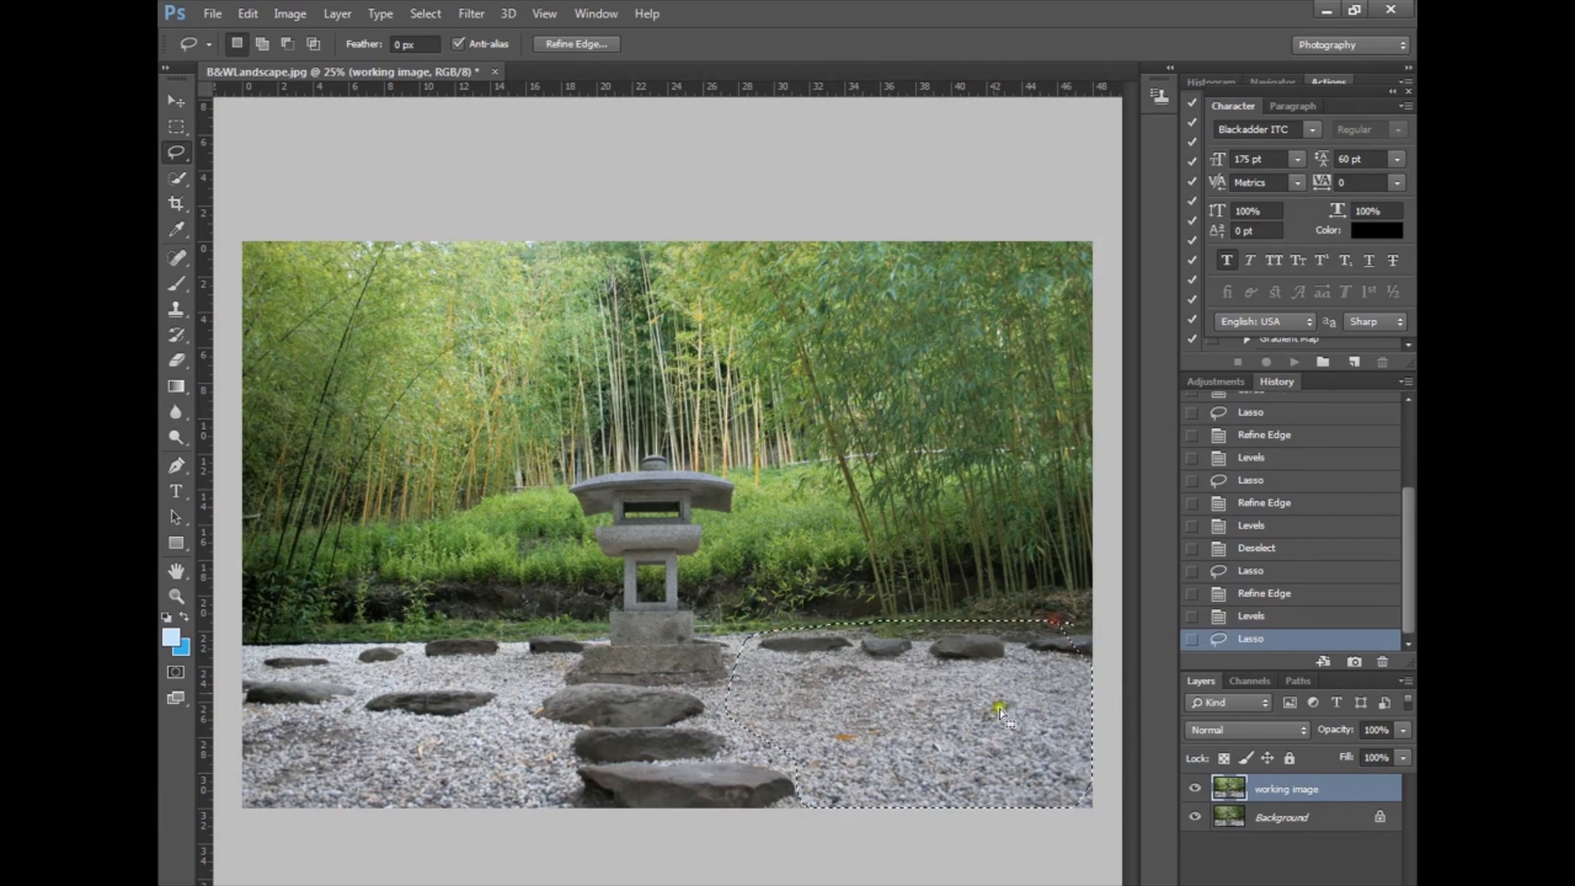
{"action": "left_click", "coordinate": [593, 42]}
{"action": "left_click_drag", "start_coordinate": [482, 402], "coordinate": [537, 402]}
{"action": "left_click", "coordinate": [596, 400]}
{"action": "type", "text": "250"}
{"action": "left_click", "coordinate": [633, 625]}
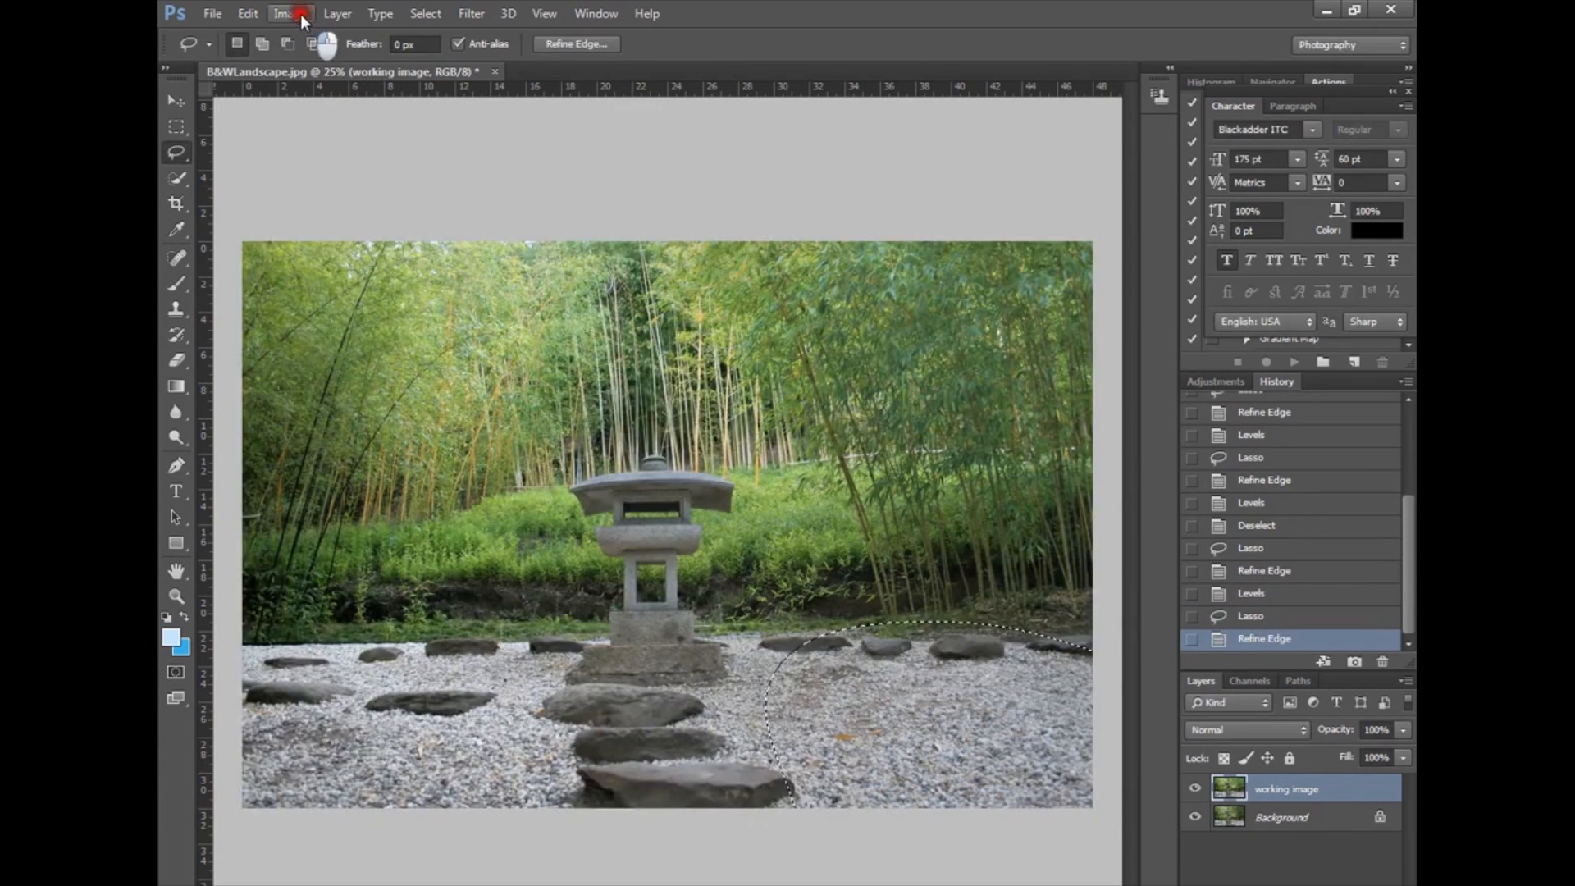
Step: Apply Levels to the selected lower right gravel with a black input level of 18 and a white input level of 225
{"action": "left_click", "coordinate": [300, 13]}
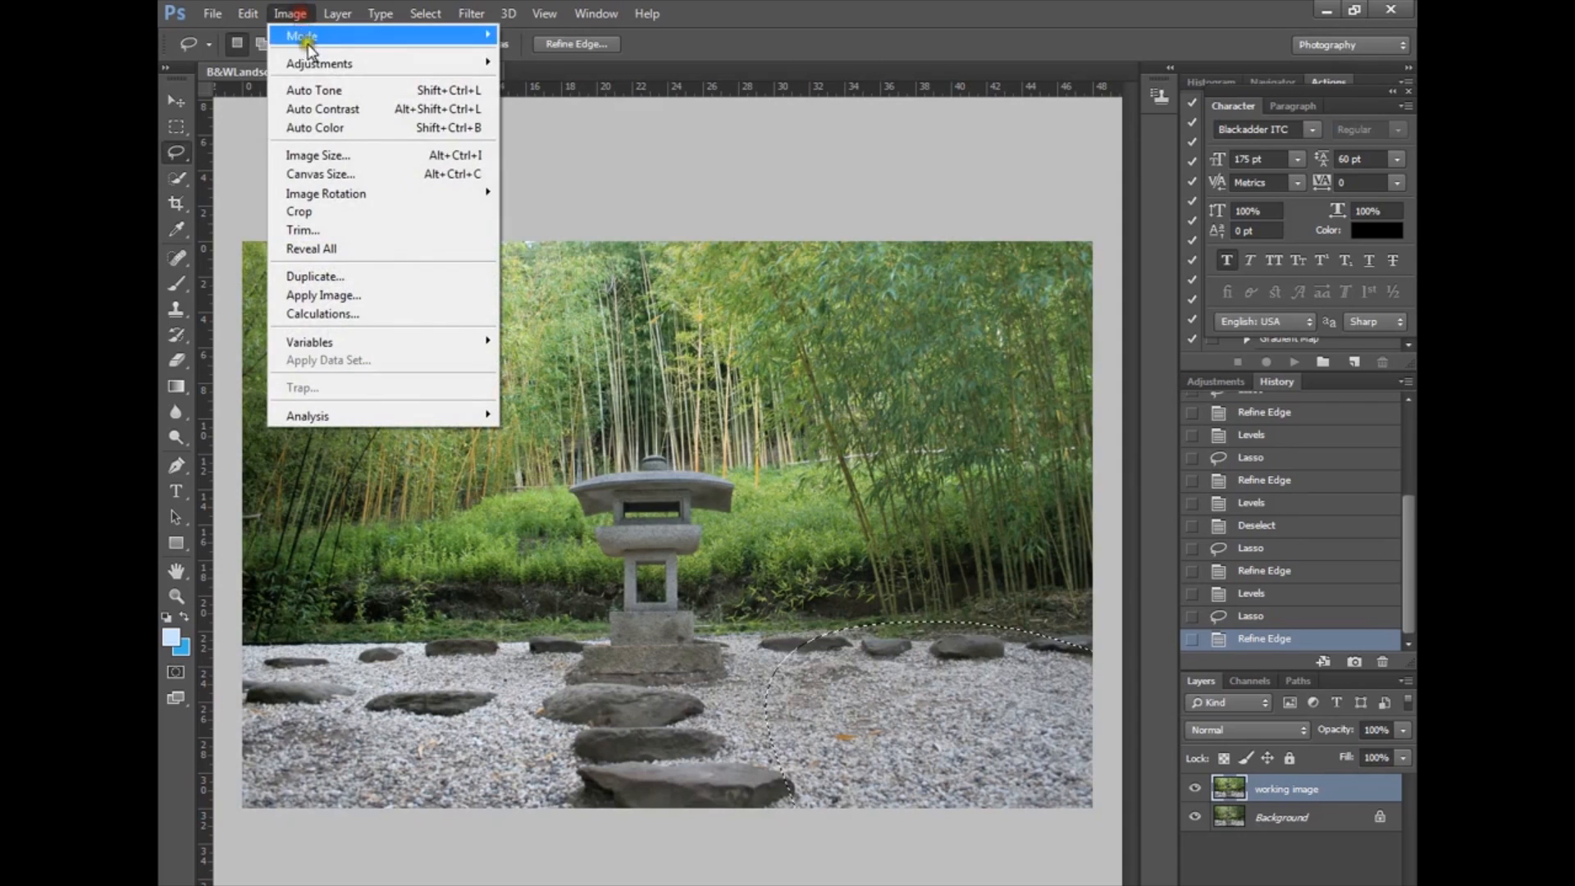
{"action": "mouse_move", "coordinate": [320, 63]}
{"action": "left_click", "coordinate": [544, 82]}
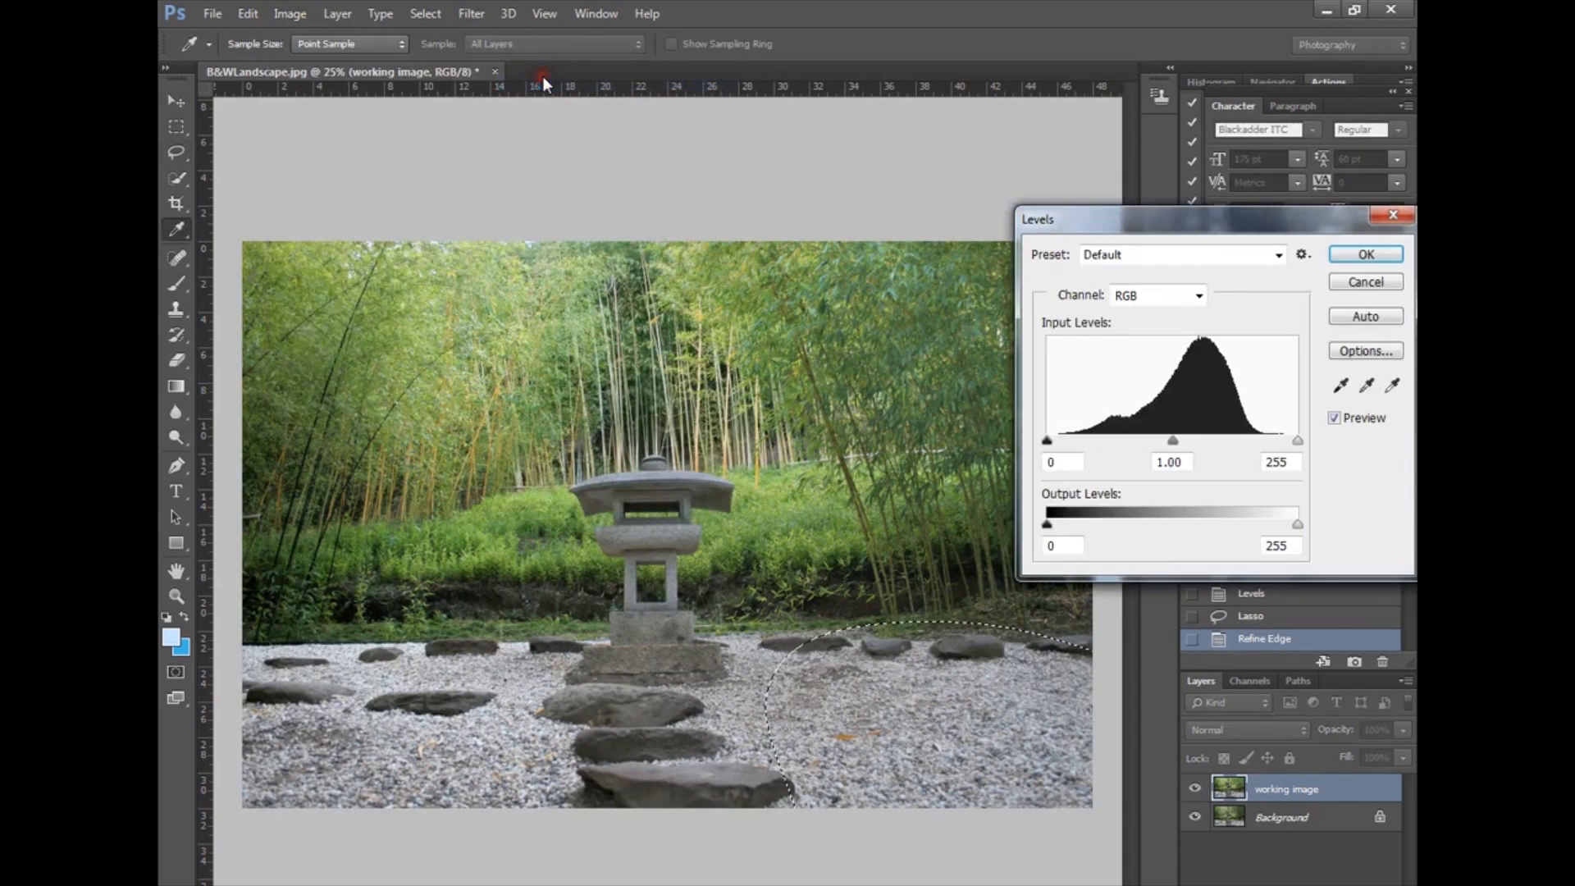
{"action": "left_click_drag", "start_coordinate": [1047, 440], "coordinate": [1064, 441]}
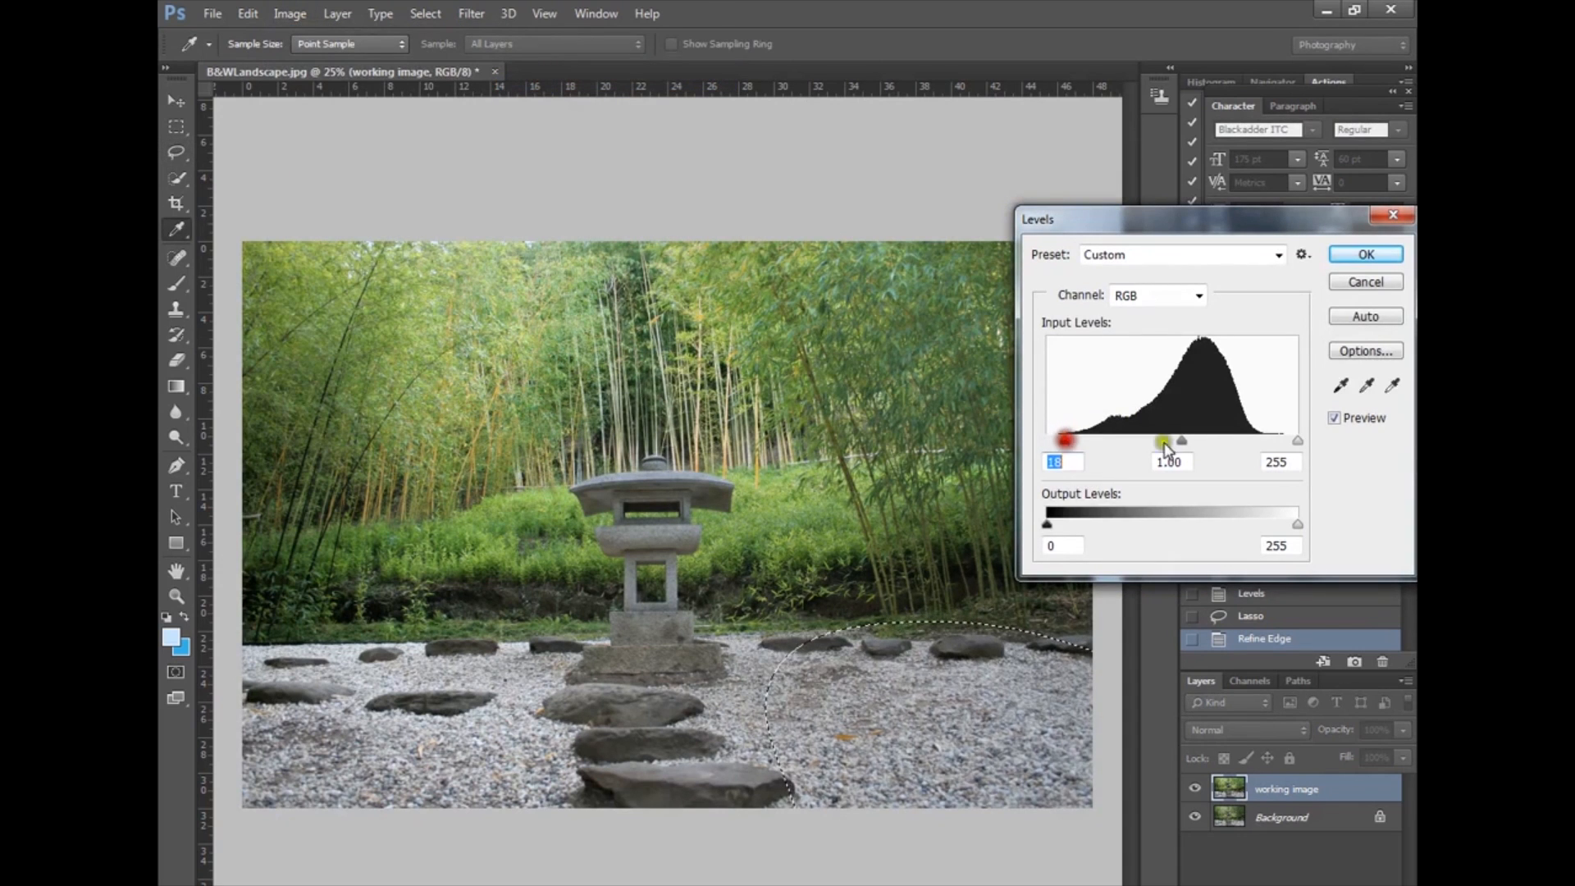
{"action": "left_click_drag", "start_coordinate": [1298, 450], "coordinate": [1268, 443]}
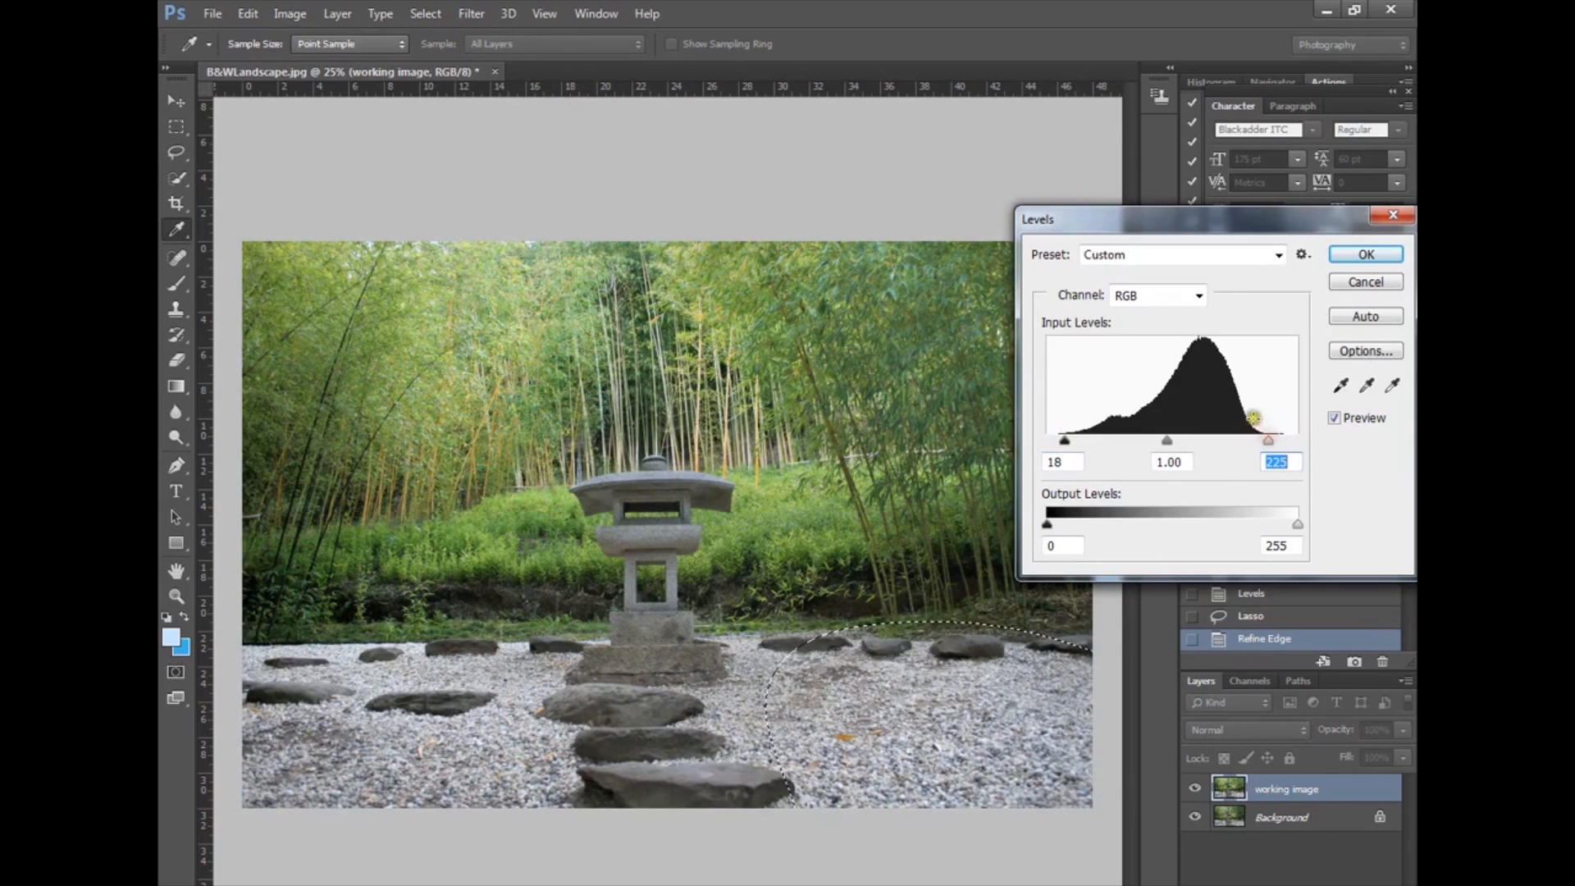
{"action": "left_click", "coordinate": [1400, 256]}
Step: Lasso the stone lantern and the stepping stones in front of it, feathering the selection edge by 250 px with Refine Edge
{"action": "key", "text": "l"}
{"action": "mouse_move", "coordinate": [745, 474]}
{"action": "left_mouse_down"}
{"action": "mouse_move", "coordinate": [669, 456]}
{"action": "mouse_move", "coordinate": [591, 460]}
{"action": "mouse_move", "coordinate": [556, 482]}
{"action": "mouse_move", "coordinate": [577, 506]}
{"action": "mouse_move", "coordinate": [583, 568]}
{"action": "mouse_move", "coordinate": [550, 741]}
{"action": "mouse_move", "coordinate": [667, 800]}
{"action": "mouse_move", "coordinate": [785, 819]}
{"action": "mouse_move", "coordinate": [698, 673]}
{"action": "mouse_move", "coordinate": [704, 519]}
{"action": "left_mouse_up"}
{"action": "left_click", "coordinate": [572, 43]}
{"action": "left_click", "coordinate": [616, 401]}
{"action": "left_click_drag", "start_coordinate": [617, 407], "coordinate": [584, 396]}
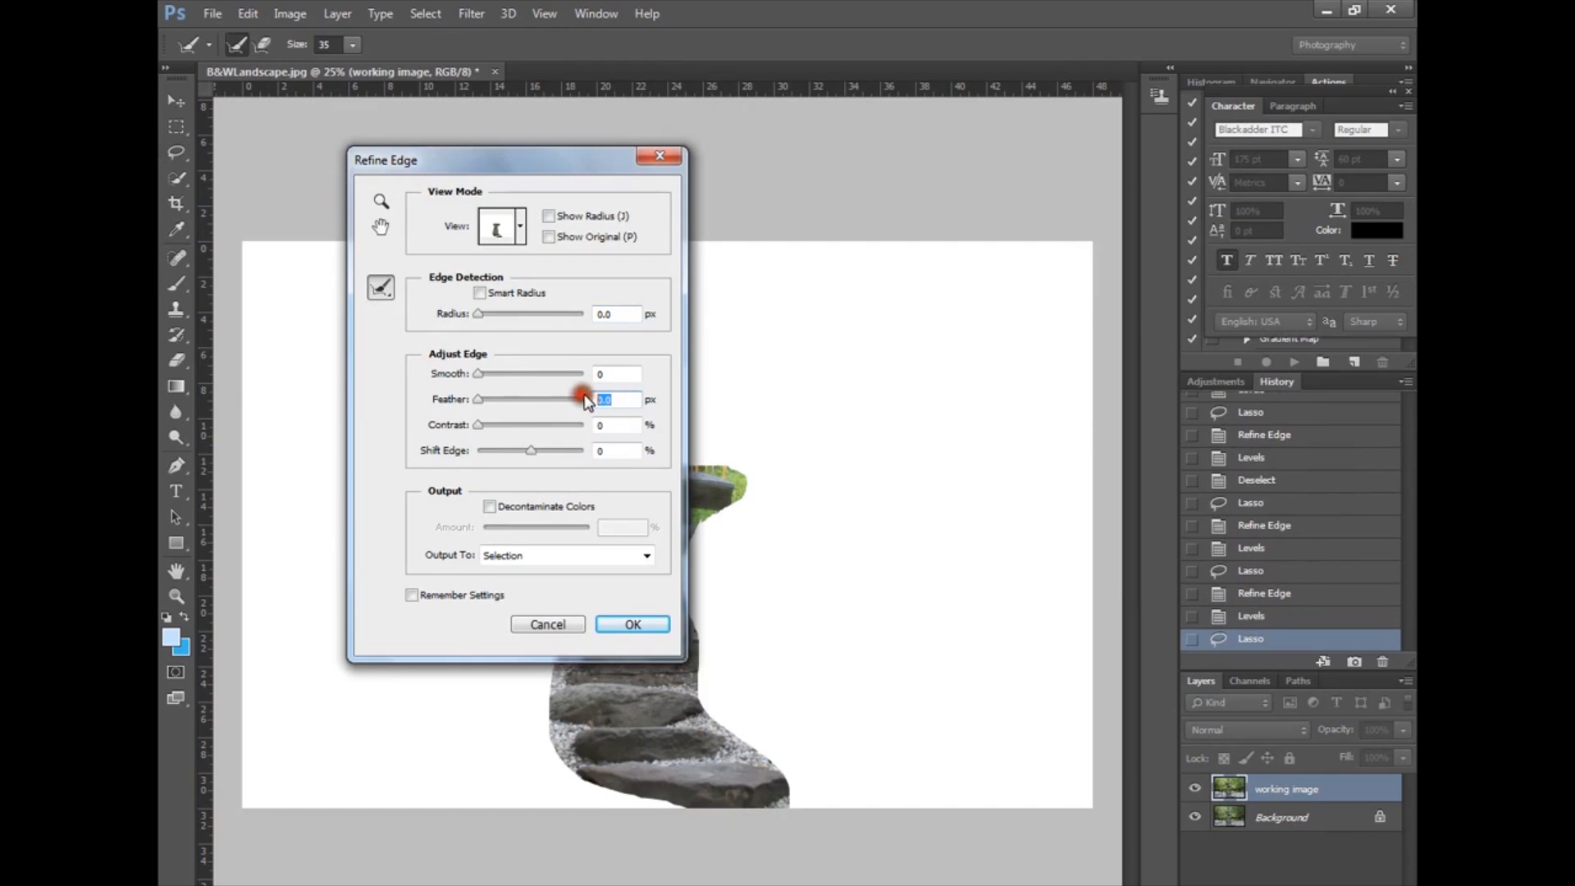
{"action": "type", "text": "250"}
{"action": "left_click", "coordinate": [632, 624]}
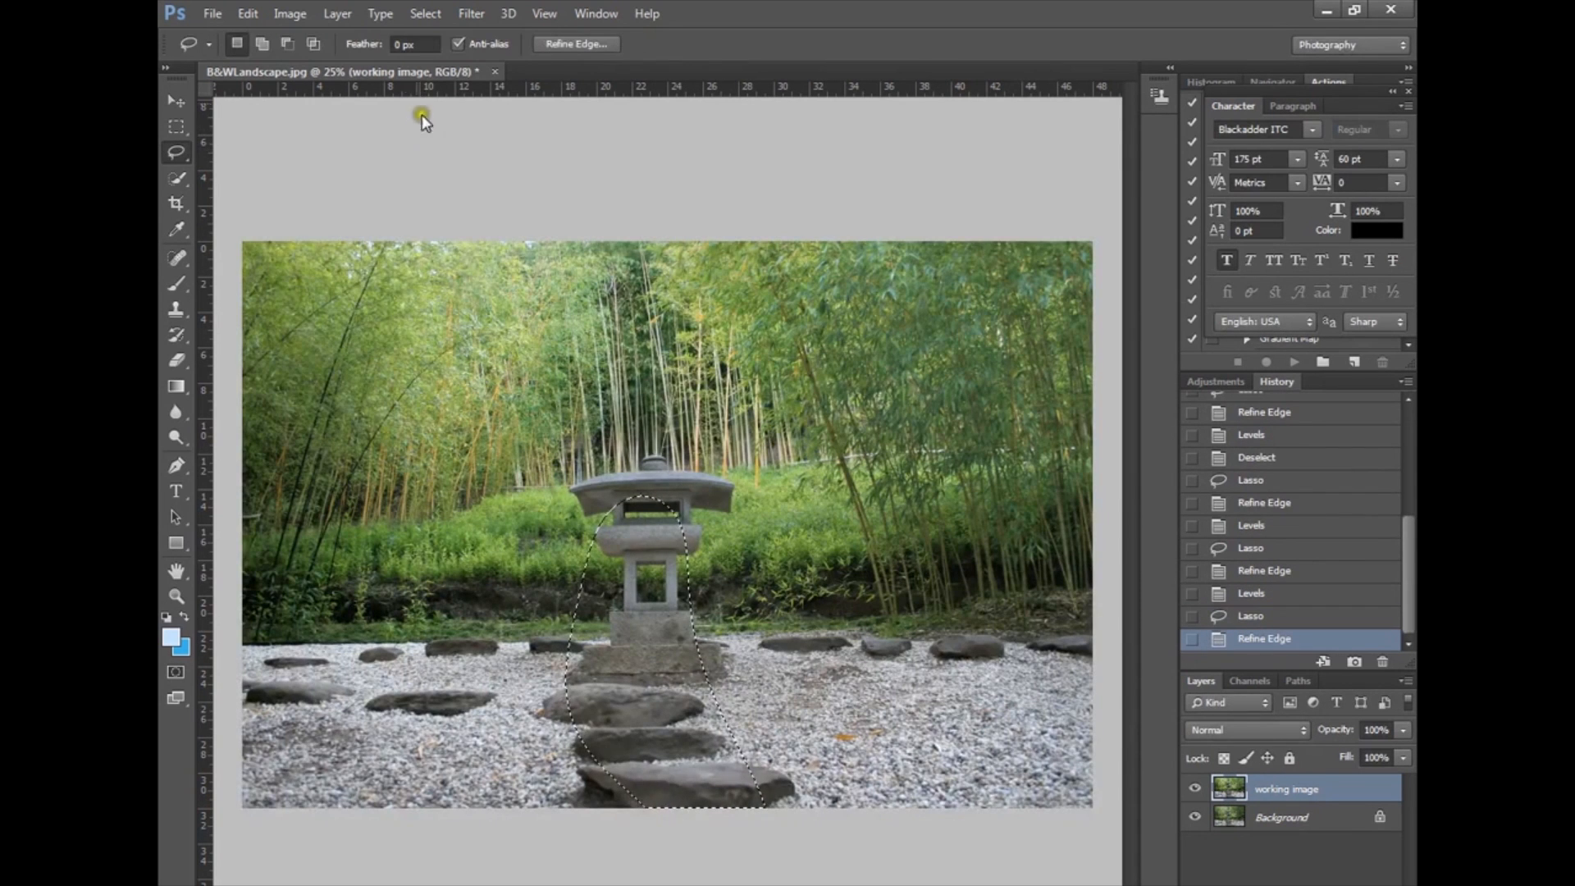
Step: Apply Levels to the selected lantern and stones with a black input level of 10 and a white input level of 211, then deselect
{"action": "left_click", "coordinate": [289, 13]}
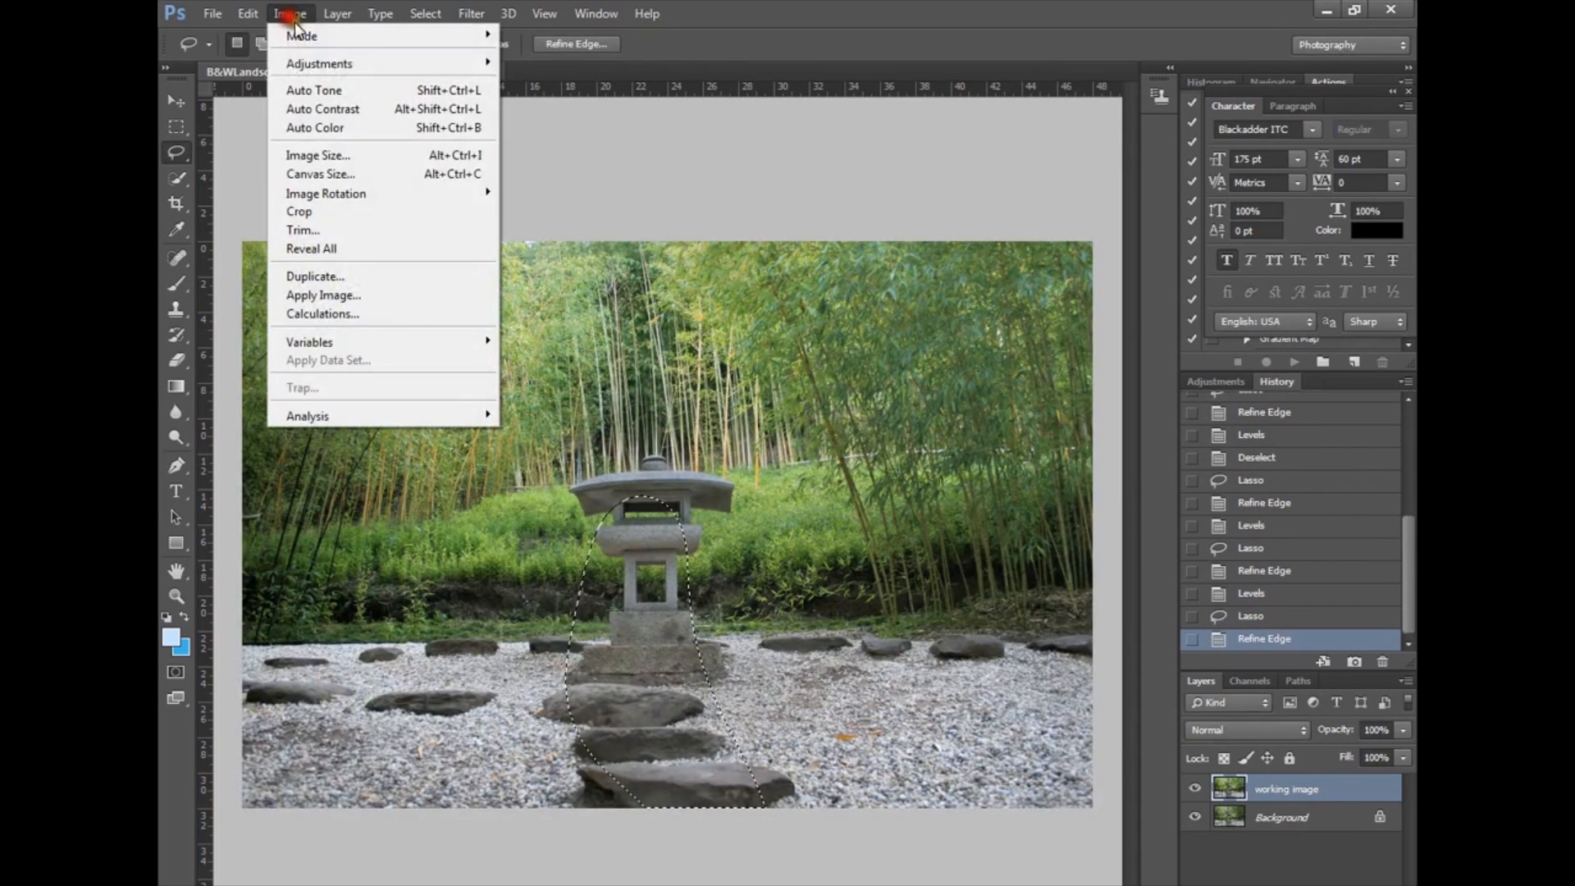
{"action": "mouse_move", "coordinate": [314, 67]}
{"action": "left_click", "coordinate": [535, 83]}
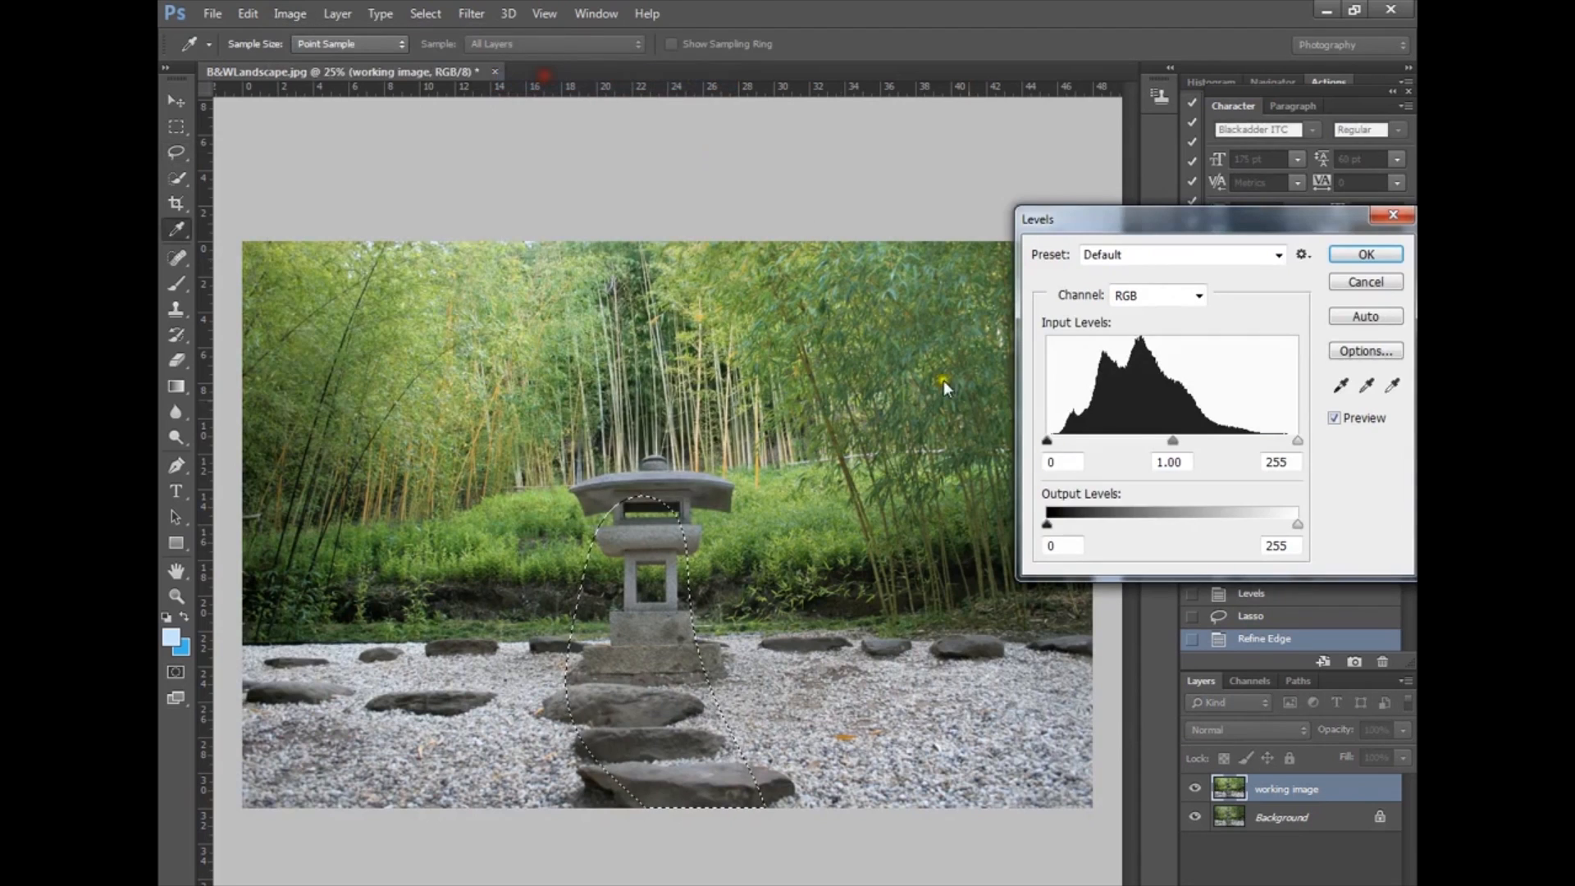
{"action": "left_click_drag", "start_coordinate": [1296, 440], "coordinate": [1254, 443]}
{"action": "left_click_drag", "start_coordinate": [1047, 445], "coordinate": [1057, 444]}
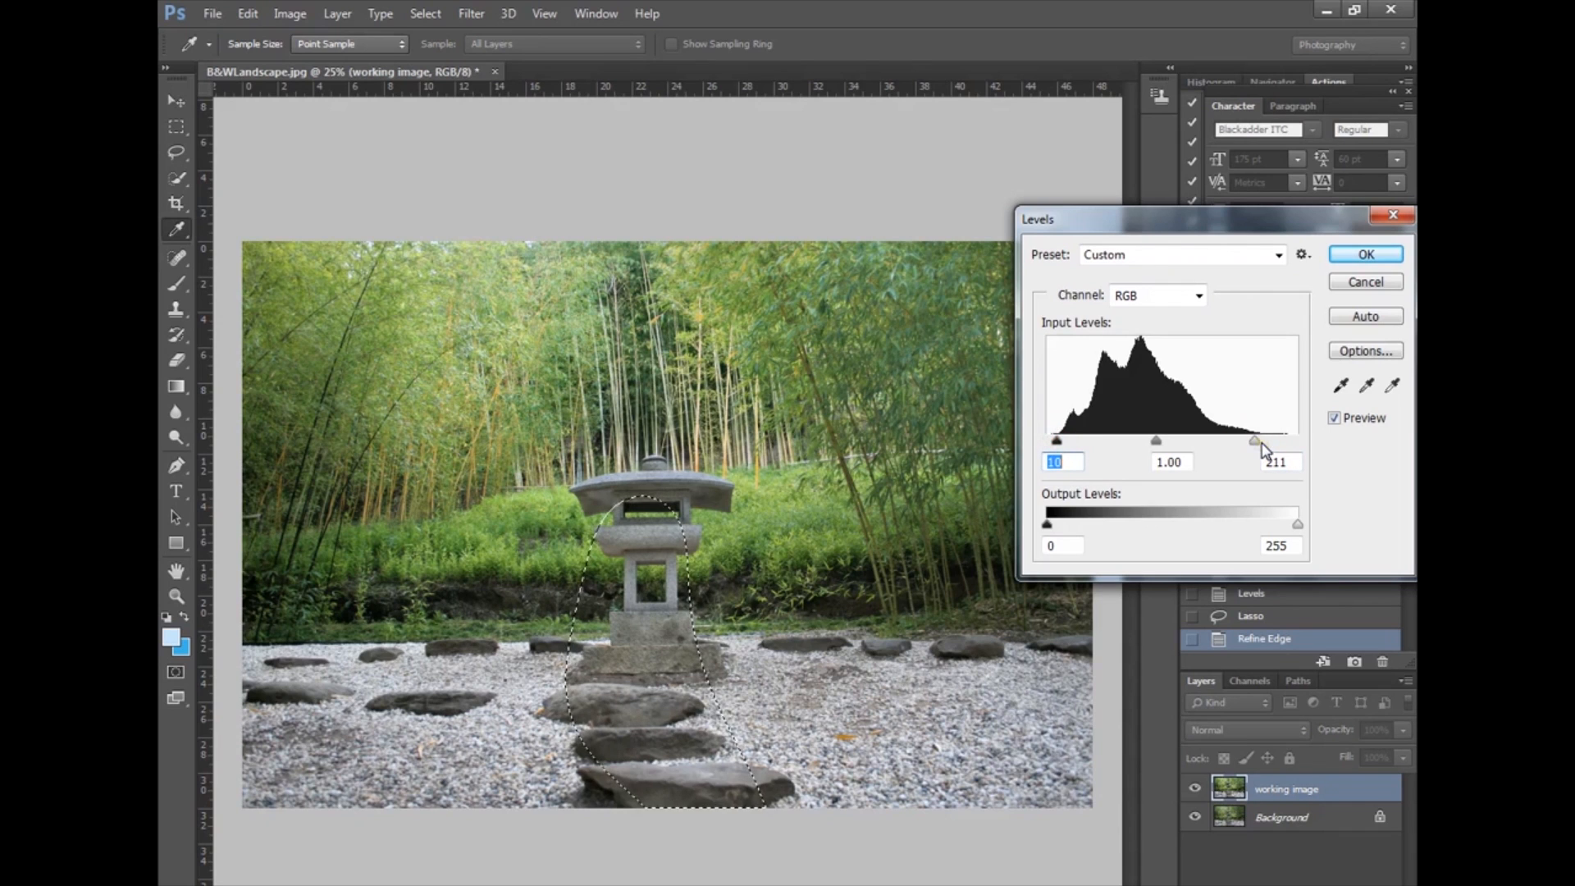
{"action": "left_click", "coordinate": [1366, 254]}
{"action": "left_click", "coordinate": [897, 187]}
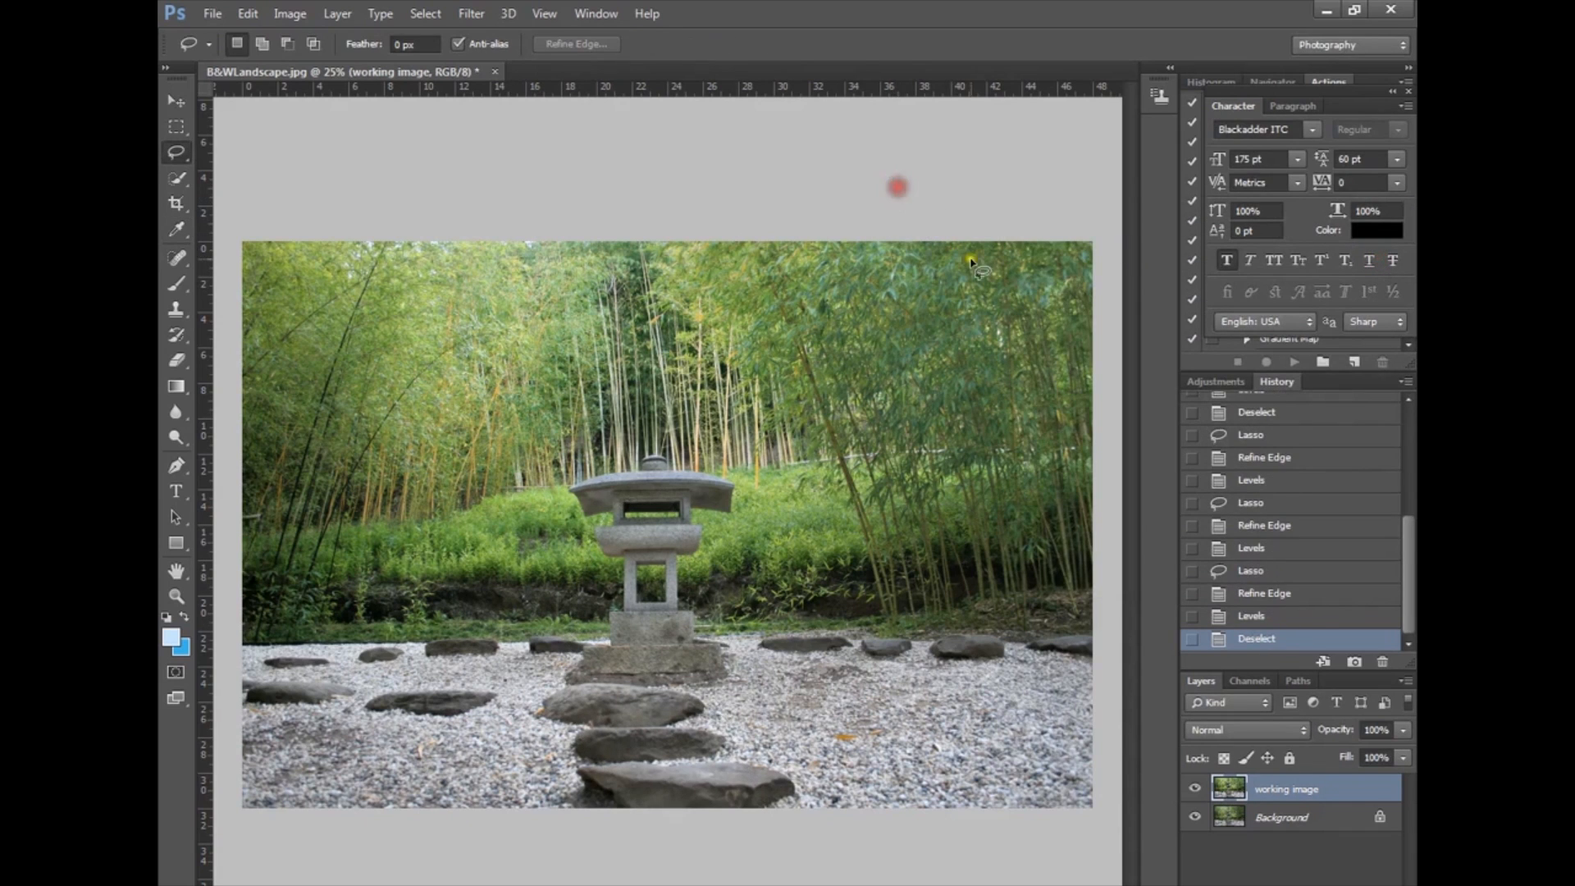
Step: Compare the photo before and after the tonal corrections by repeatedly hiding and showing the working image layer
{"action": "left_click", "coordinate": [1195, 788]}
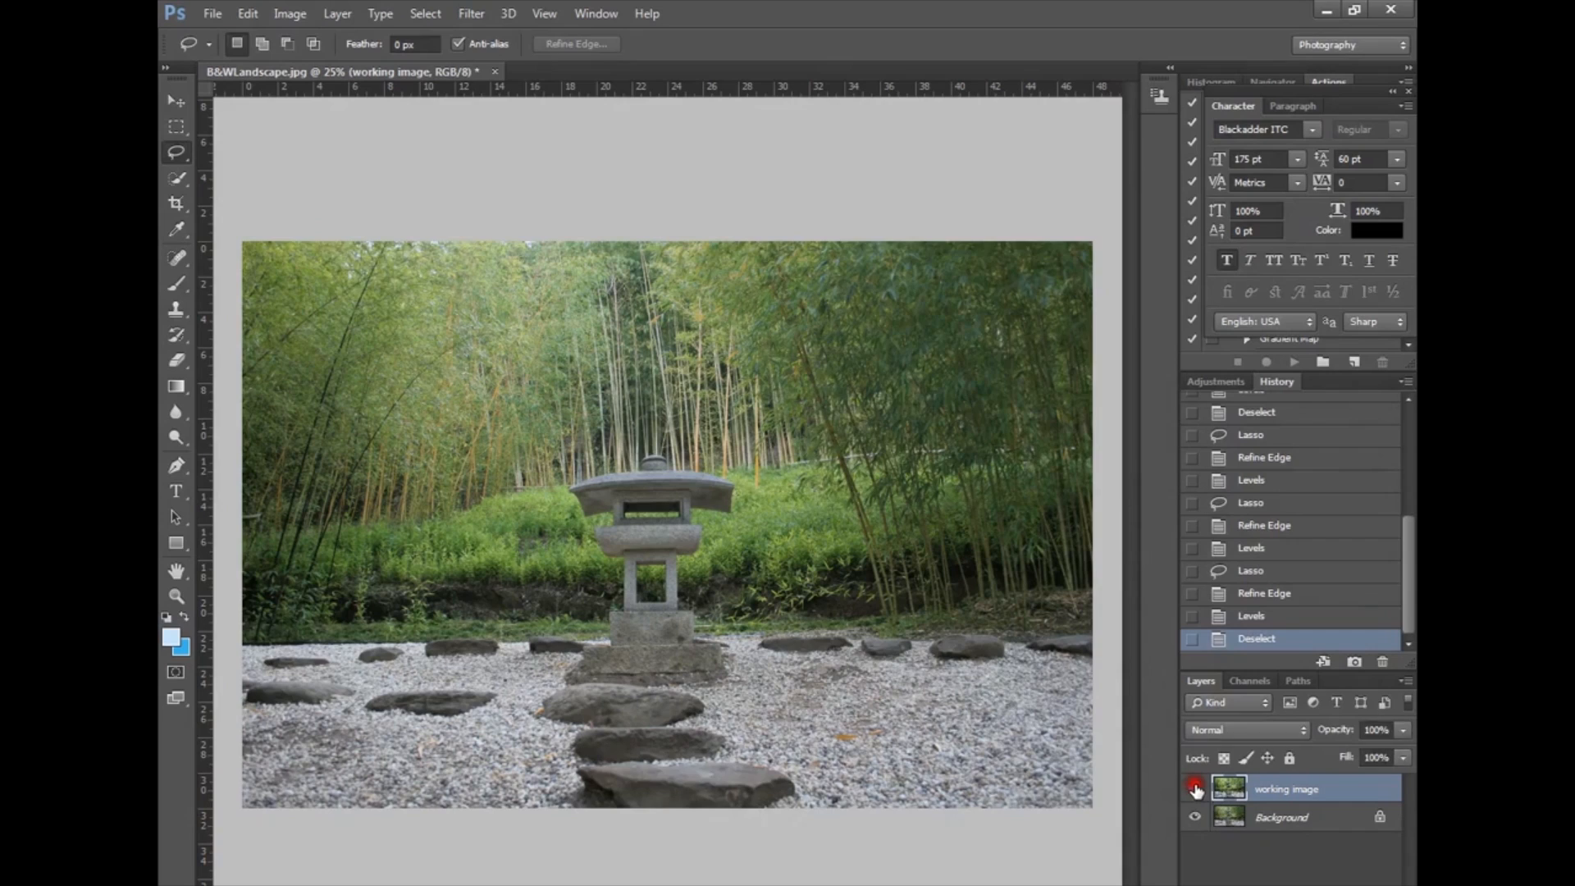
{"action": "left_click", "coordinate": [1195, 788]}
{"action": "left_click", "coordinate": [1195, 787]}
{"action": "left_click", "coordinate": [1195, 787]}
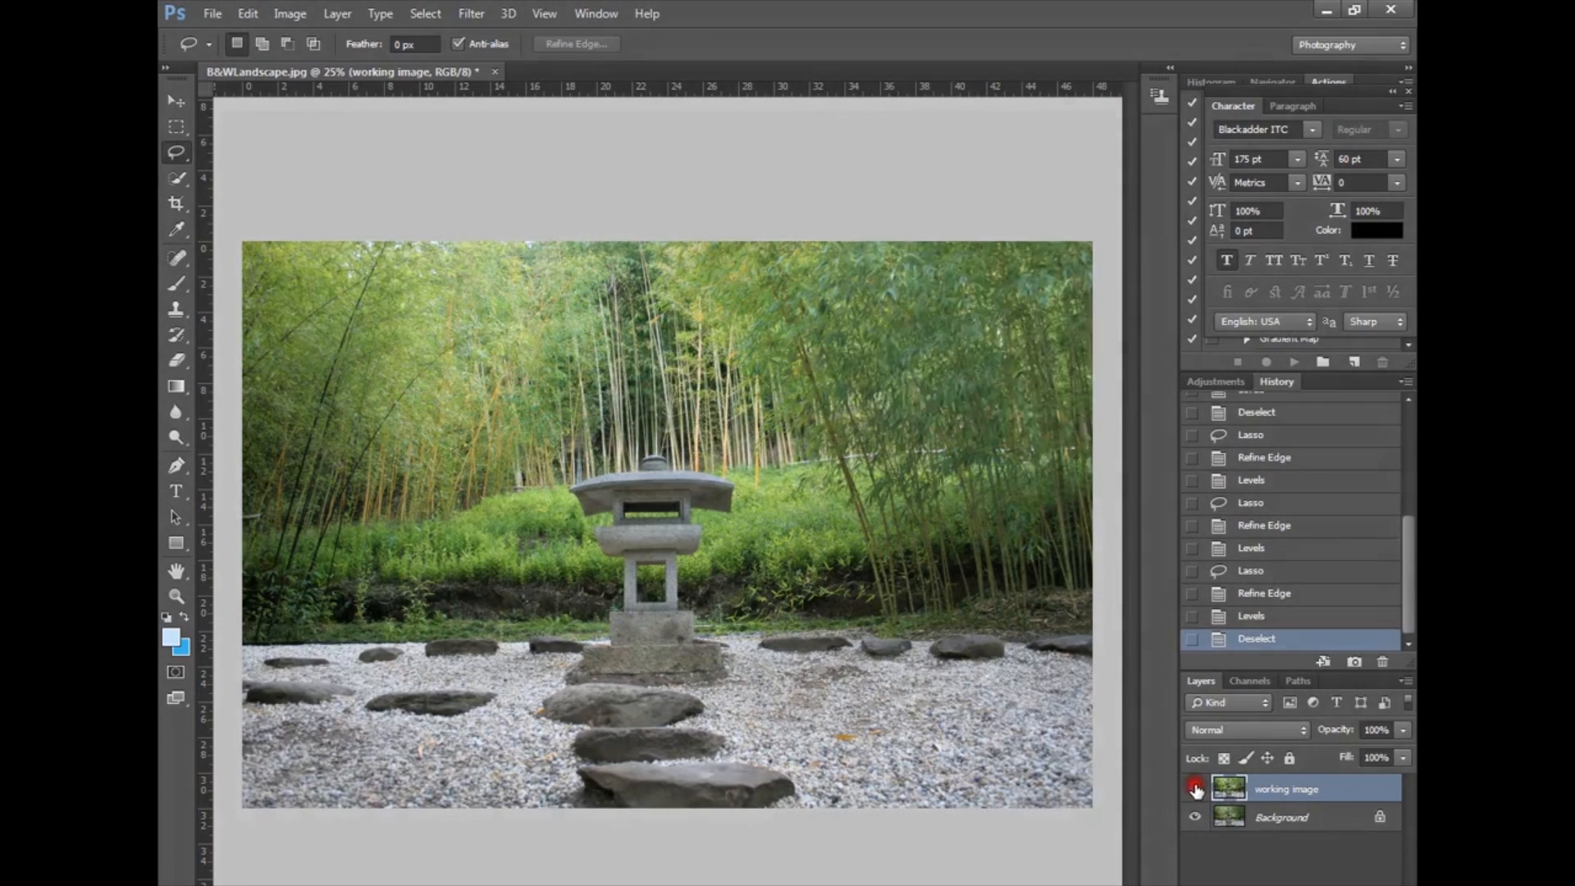
{"action": "left_click", "coordinate": [1195, 787]}
{"action": "left_click", "coordinate": [1195, 787]}
{"action": "left_click", "coordinate": [1195, 787]}
{"action": "left_click", "coordinate": [1195, 788]}
{"action": "left_click", "coordinate": [1195, 787]}
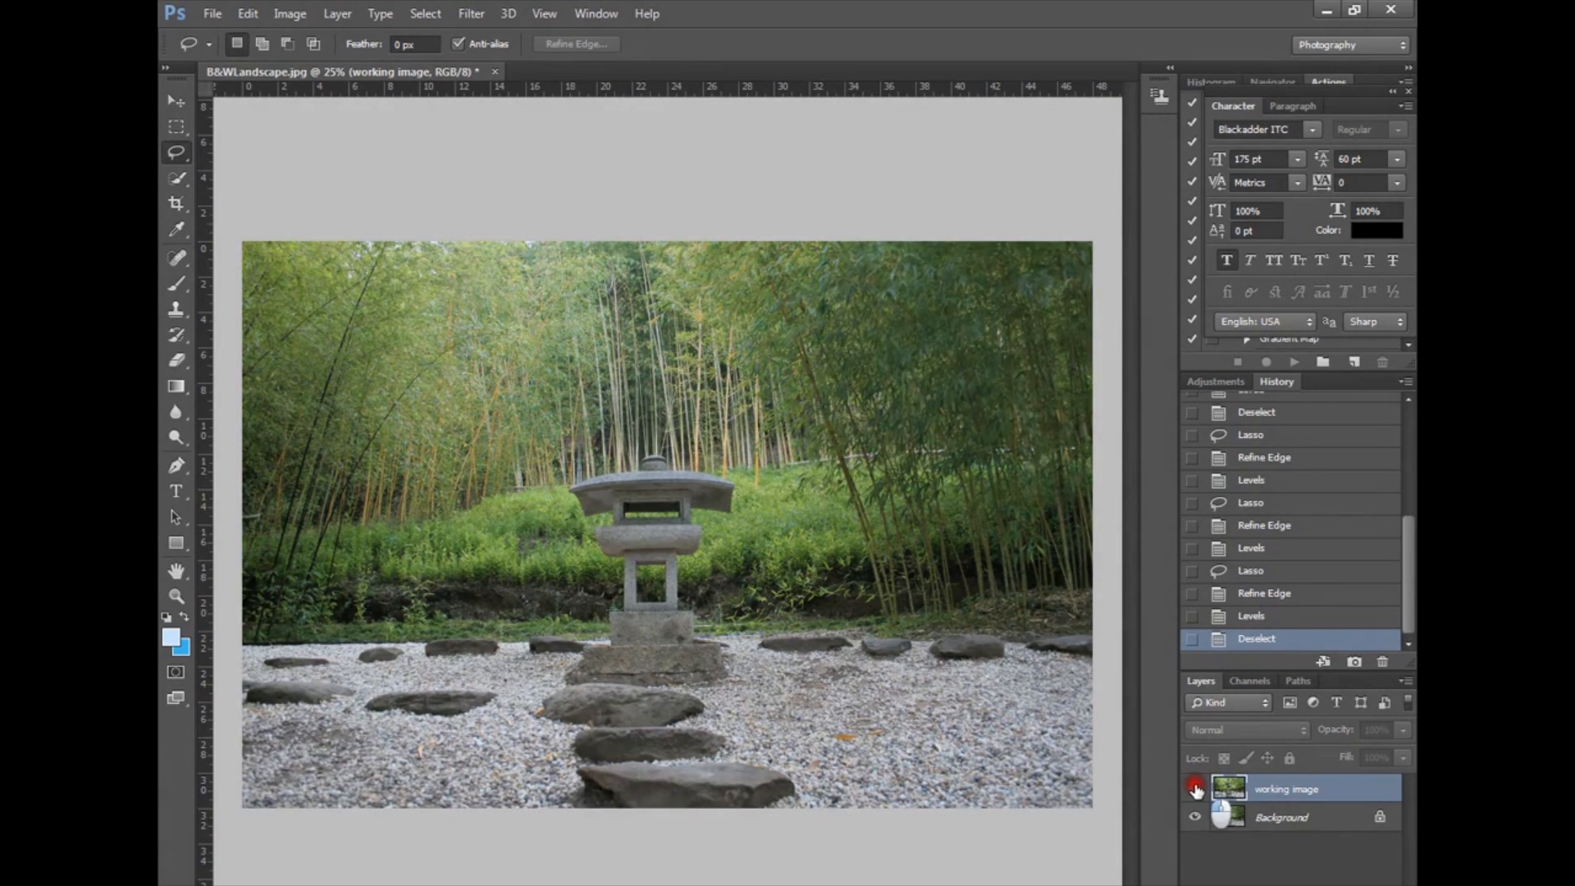
{"action": "left_click", "coordinate": [1195, 787]}
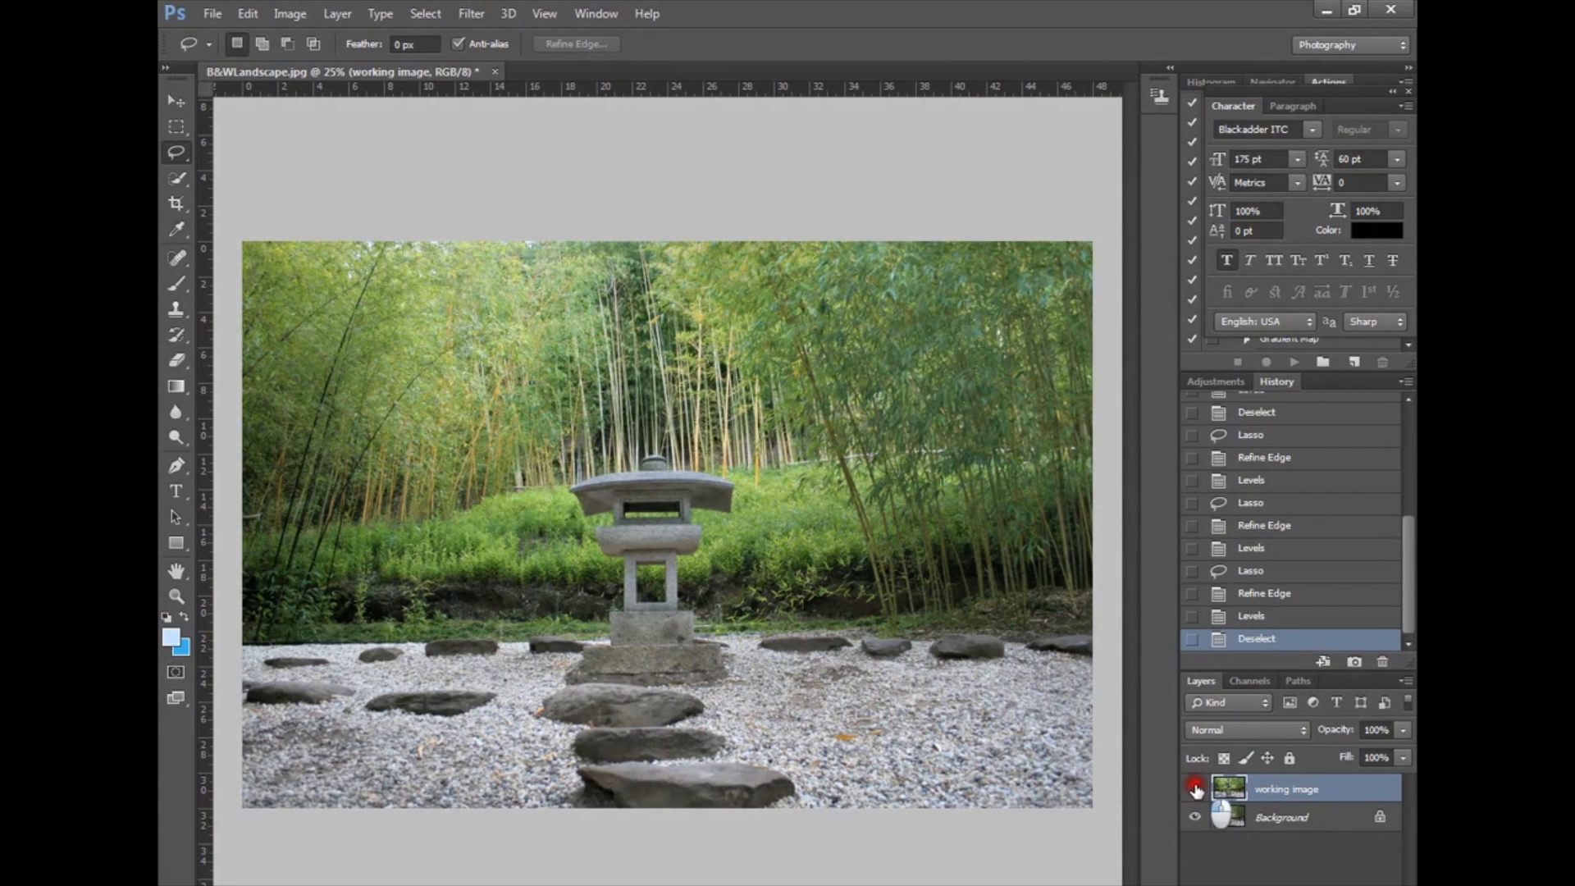
{"action": "left_click", "coordinate": [1195, 787]}
{"action": "left_click", "coordinate": [1195, 788]}
{"action": "left_click", "coordinate": [1195, 788]}
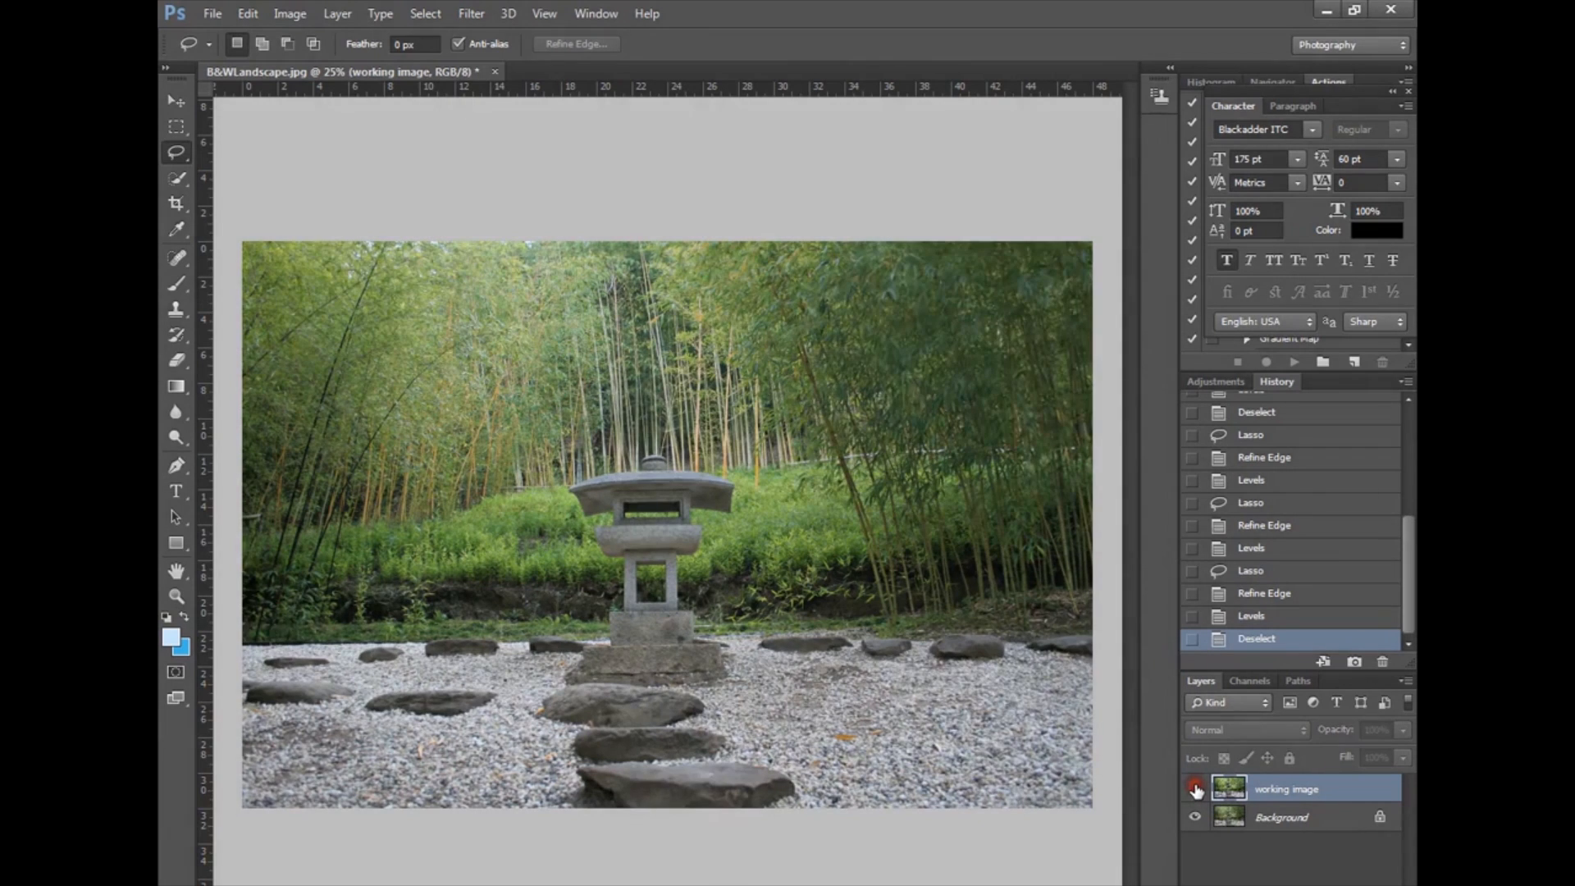
{"action": "left_click", "coordinate": [1195, 787]}
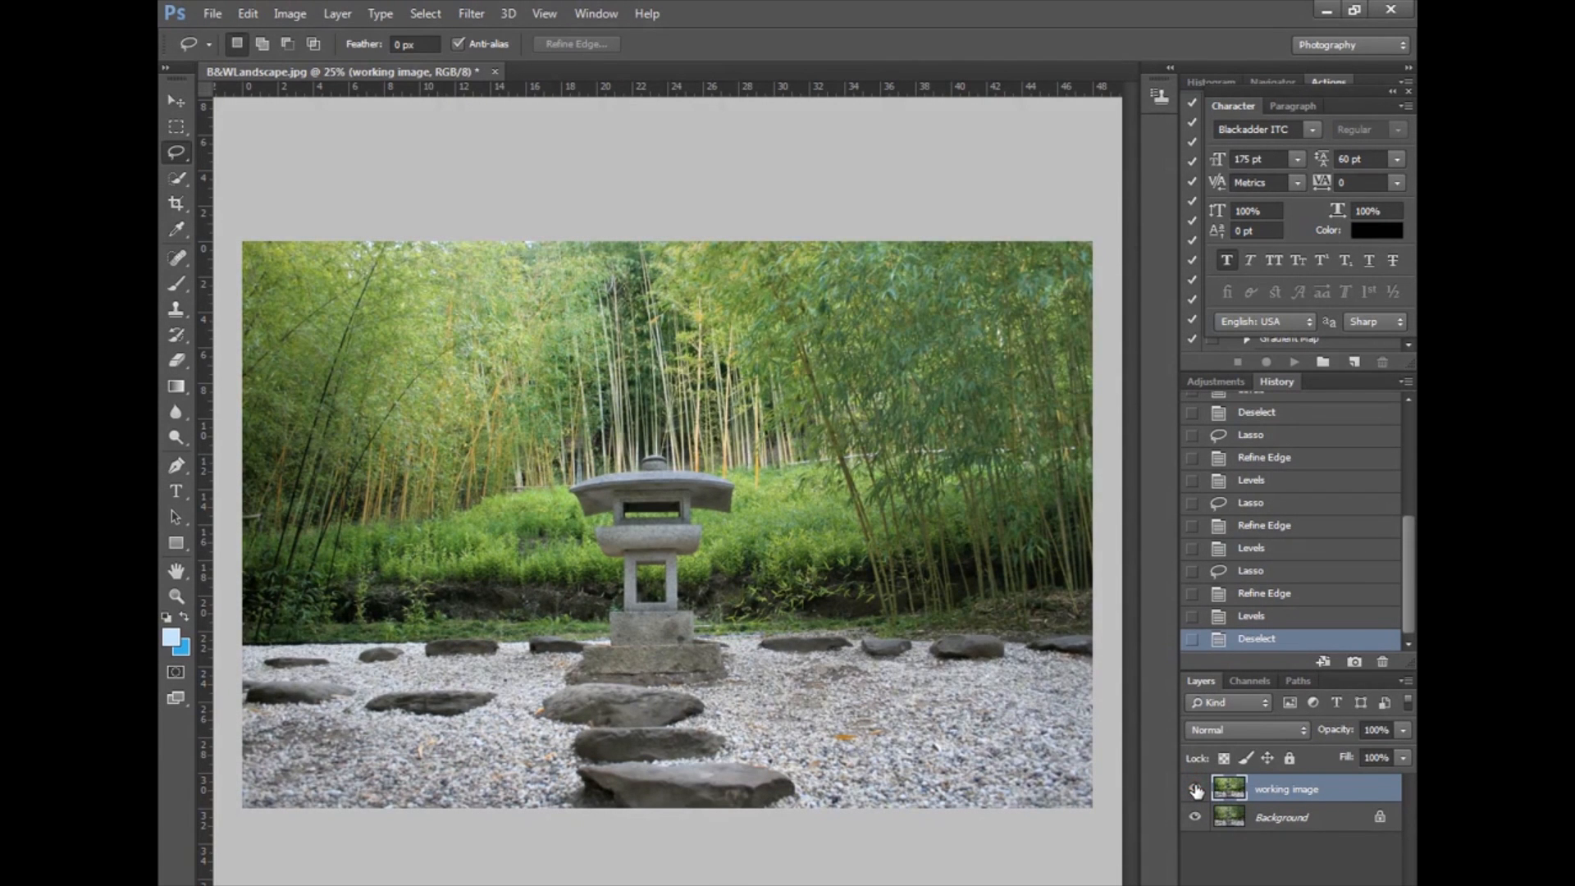
{"action": "left_click", "coordinate": [1195, 787]}
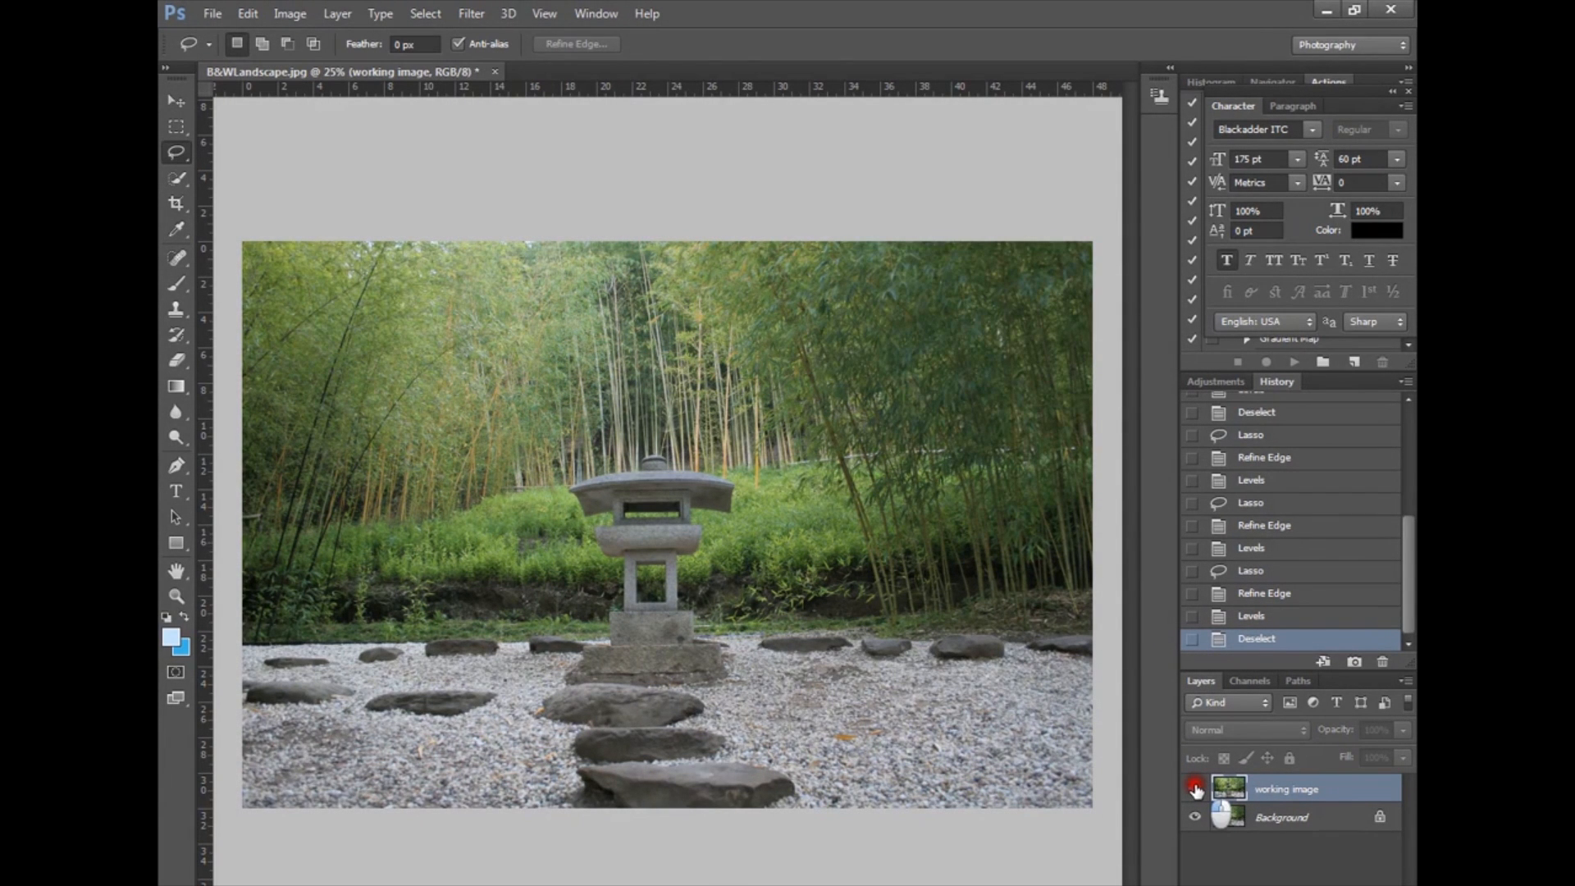
{"action": "left_click", "coordinate": [1195, 788]}
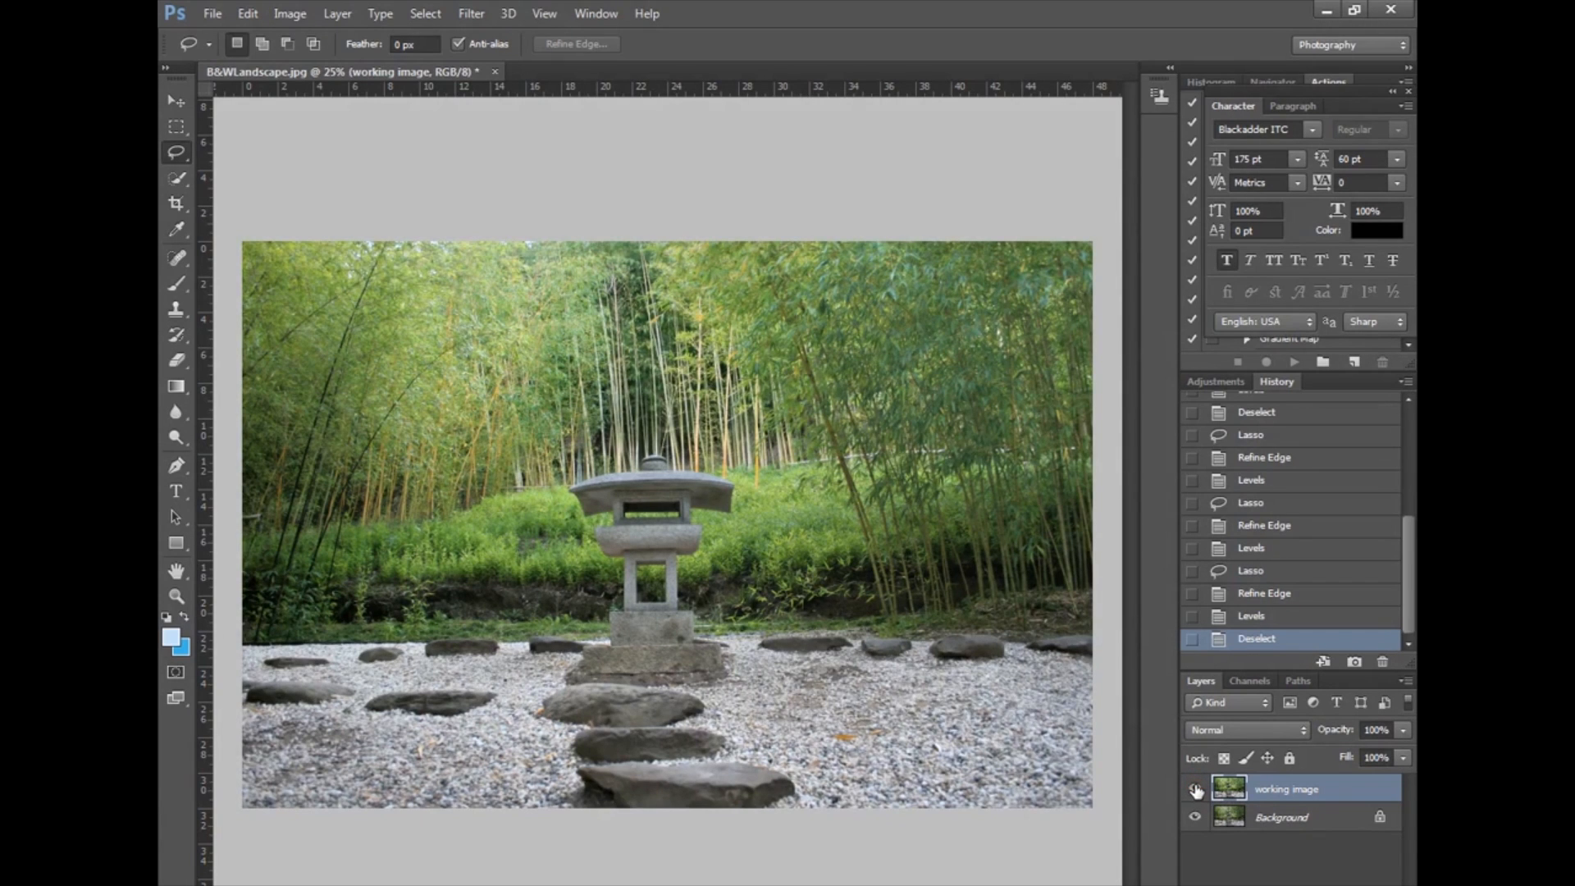
{"action": "left_click", "coordinate": [1195, 789]}
{"action": "left_click", "coordinate": [1195, 789]}
{"action": "left_click", "coordinate": [1351, 789]}
Step: Activate the Clone Stamp tool, bring up the Navigator and close the Character panel covering it
{"action": "left_click_drag", "start_coordinate": [172, 312], "coordinate": [253, 308]}
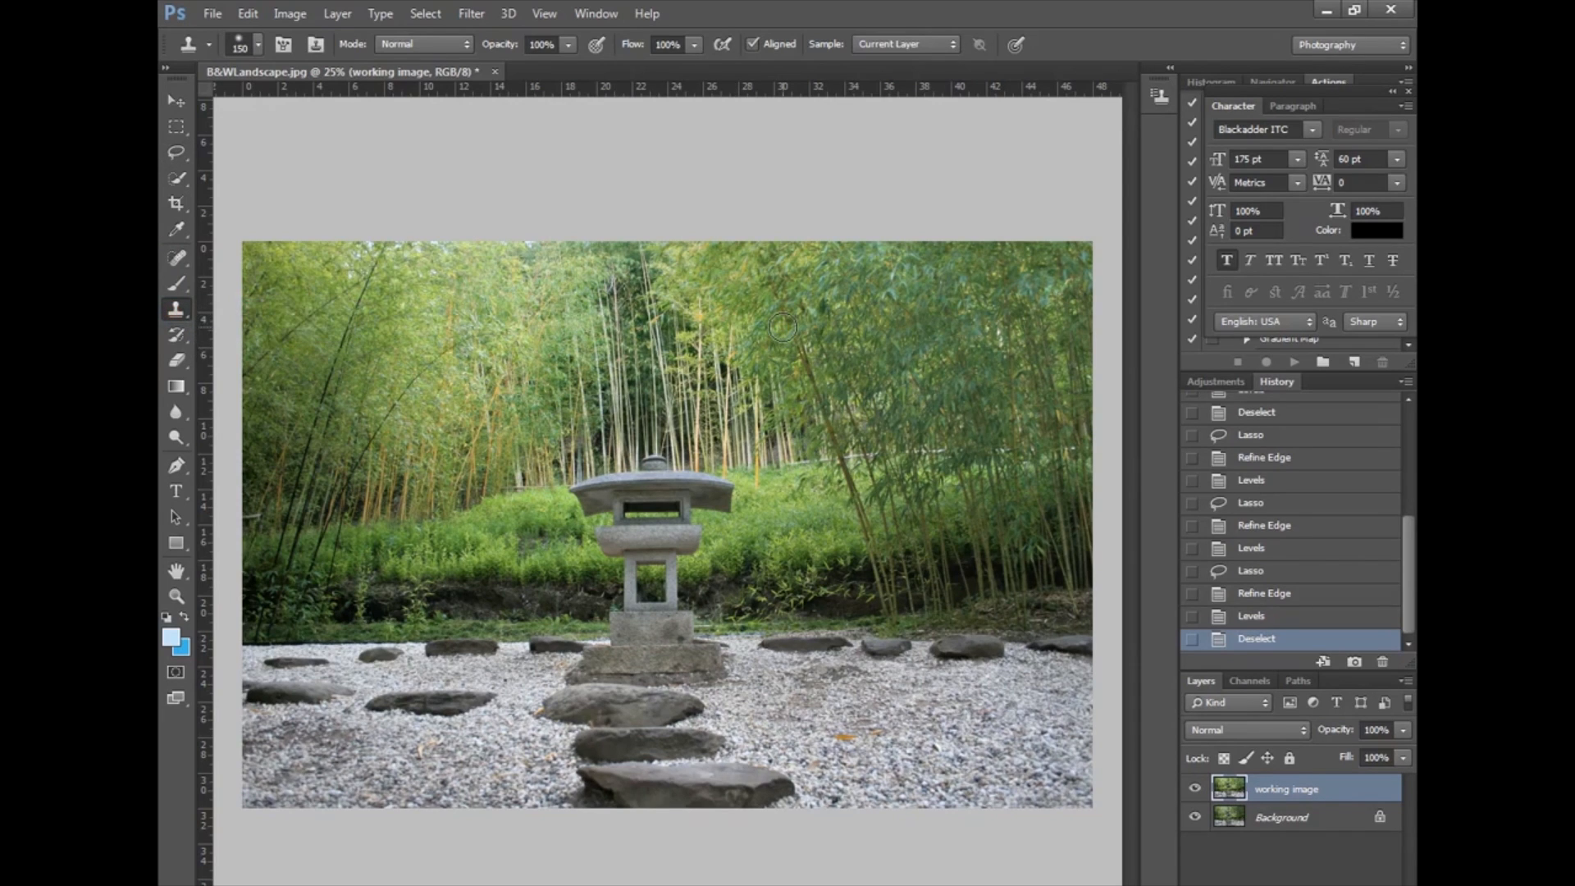
{"action": "key", "text": "ctrl+plus"}
{"action": "key", "text": "ctrl+plus"}
{"action": "key", "text": "ctrl+plus"}
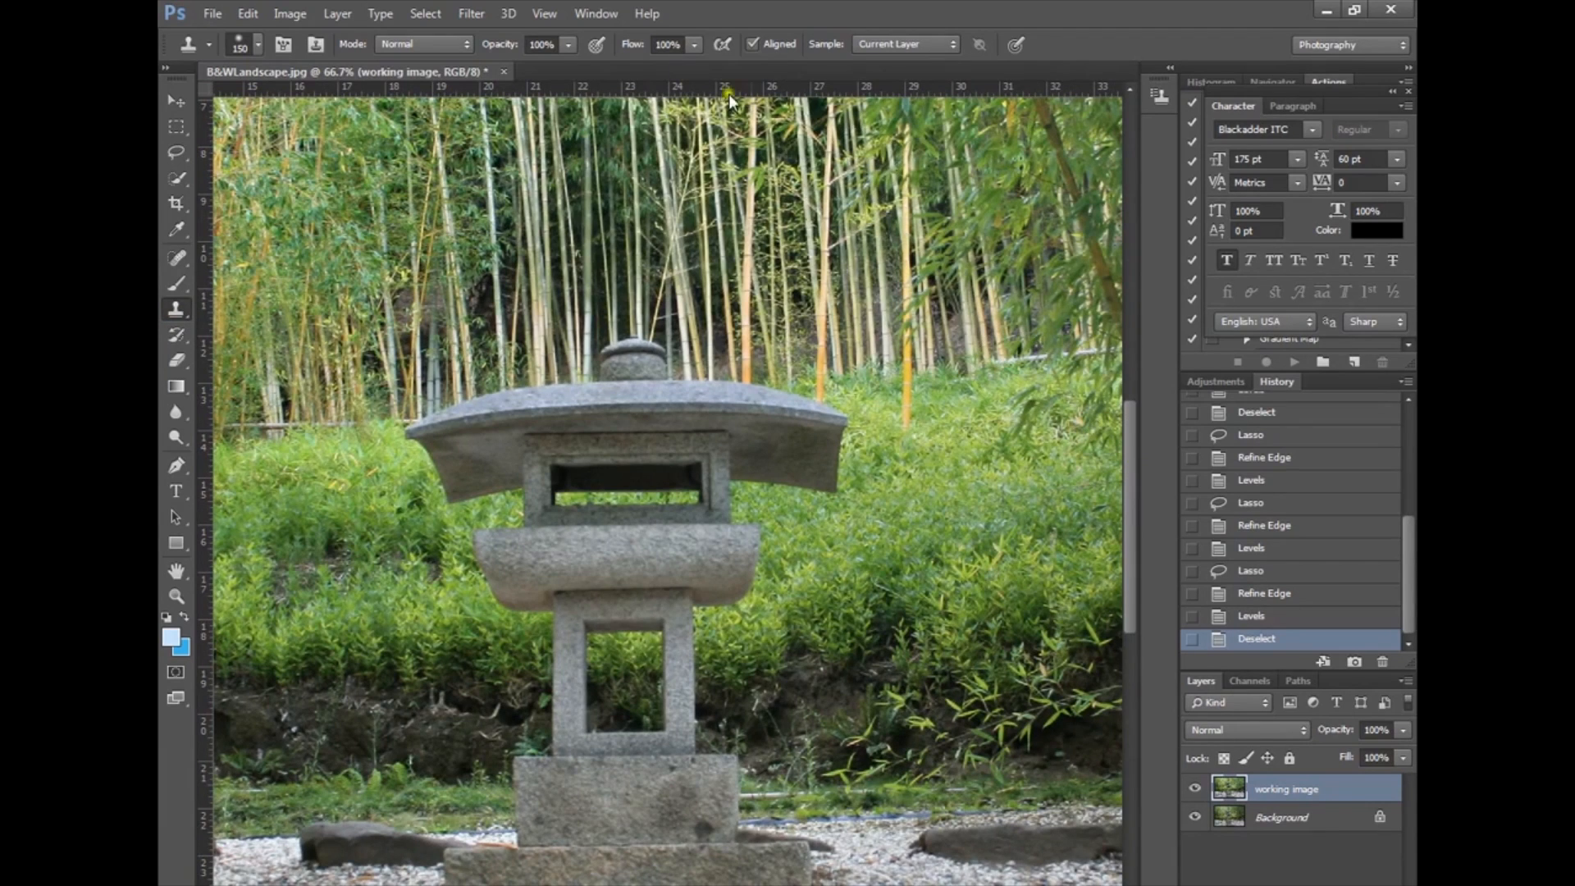
{"action": "left_click", "coordinate": [595, 14]}
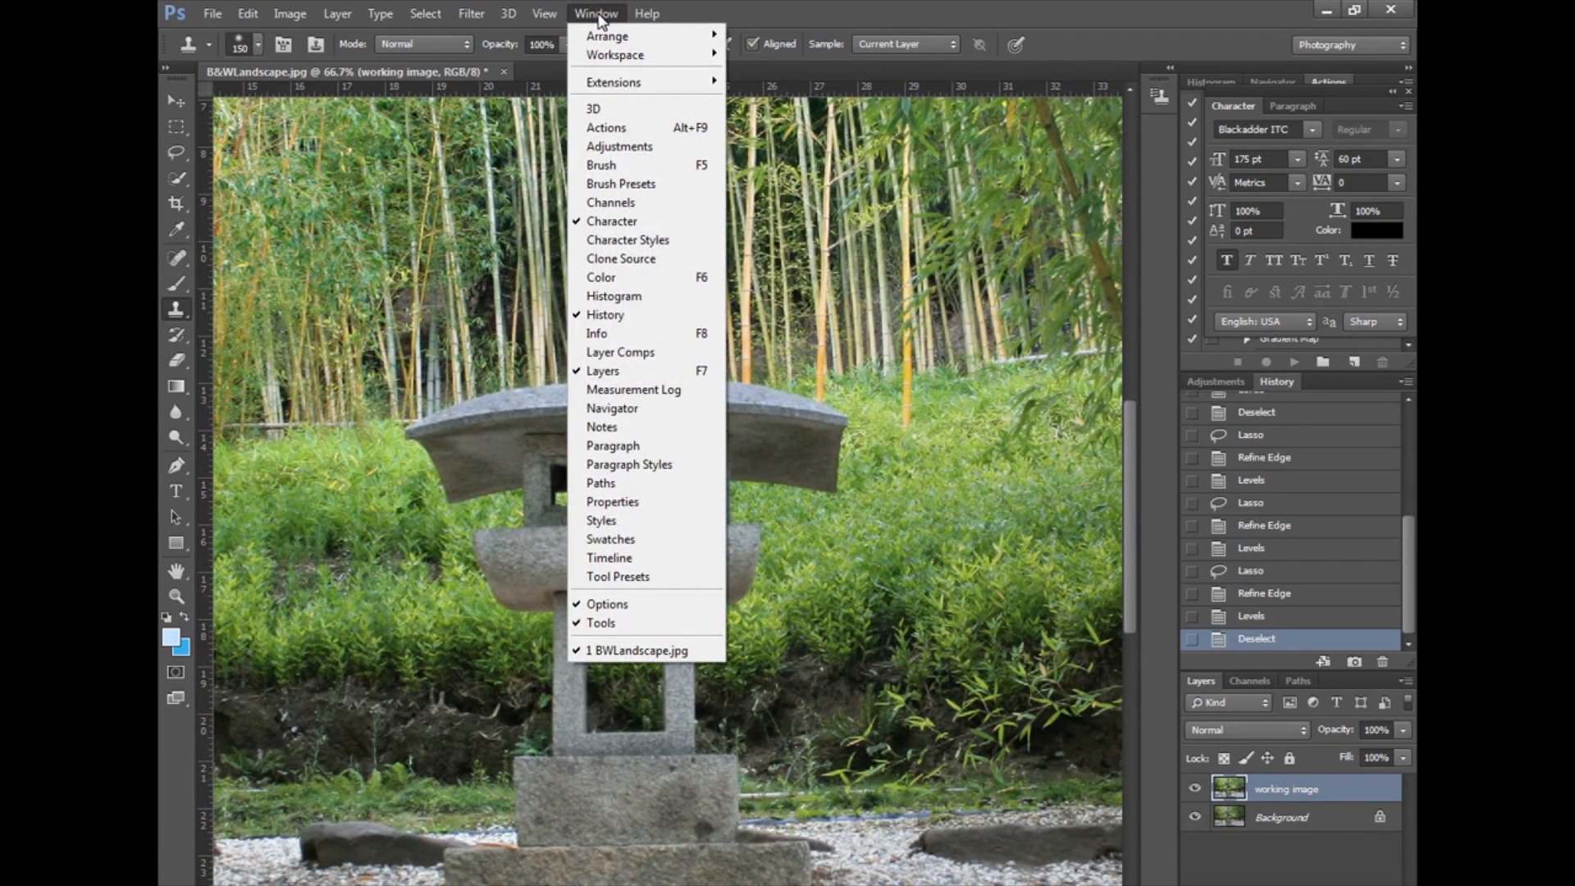
{"action": "left_click", "coordinate": [636, 408]}
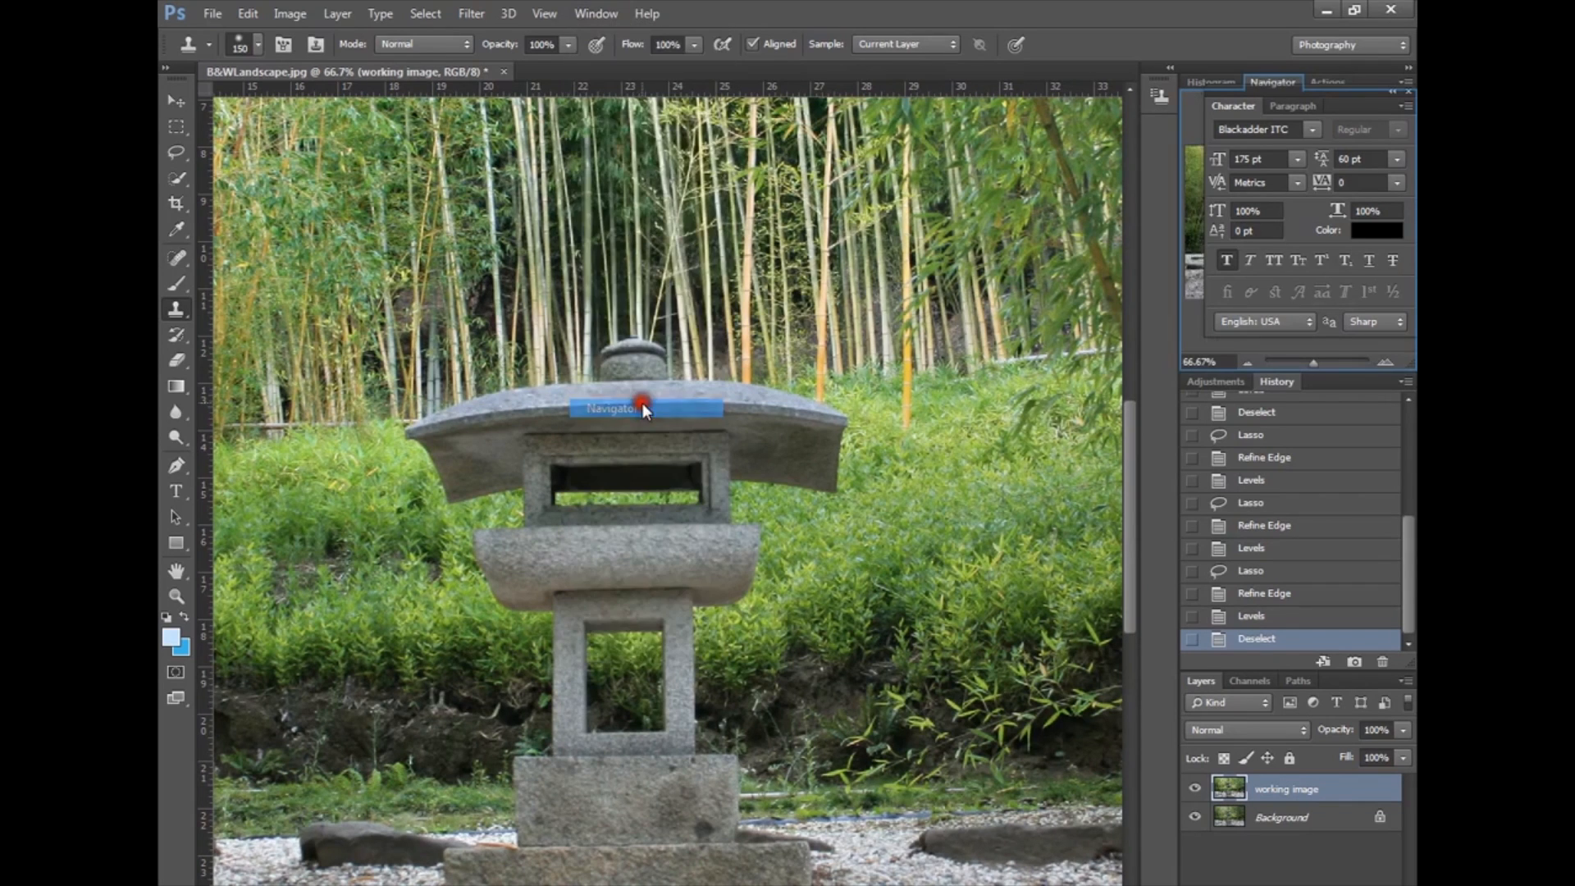
{"action": "left_click", "coordinate": [1190, 128]}
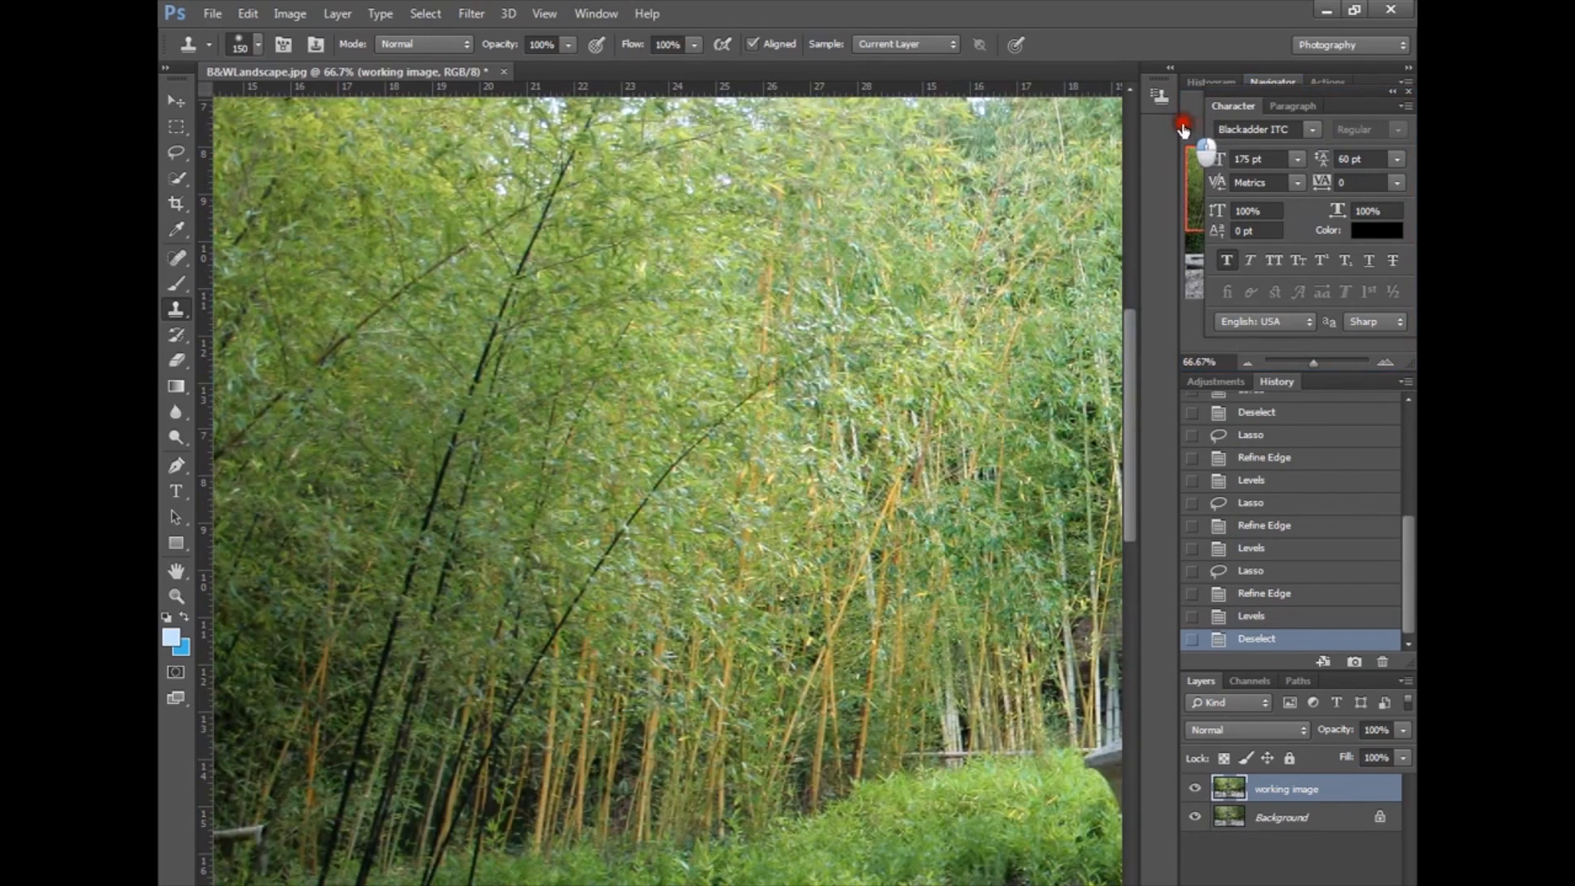
{"action": "left_click", "coordinate": [1410, 95]}
Step: Clone clean gravel over the two orange leaves lying in the gravel at the photo's lower right
{"action": "left_click_drag", "start_coordinate": [1323, 145], "coordinate": [1368, 278]}
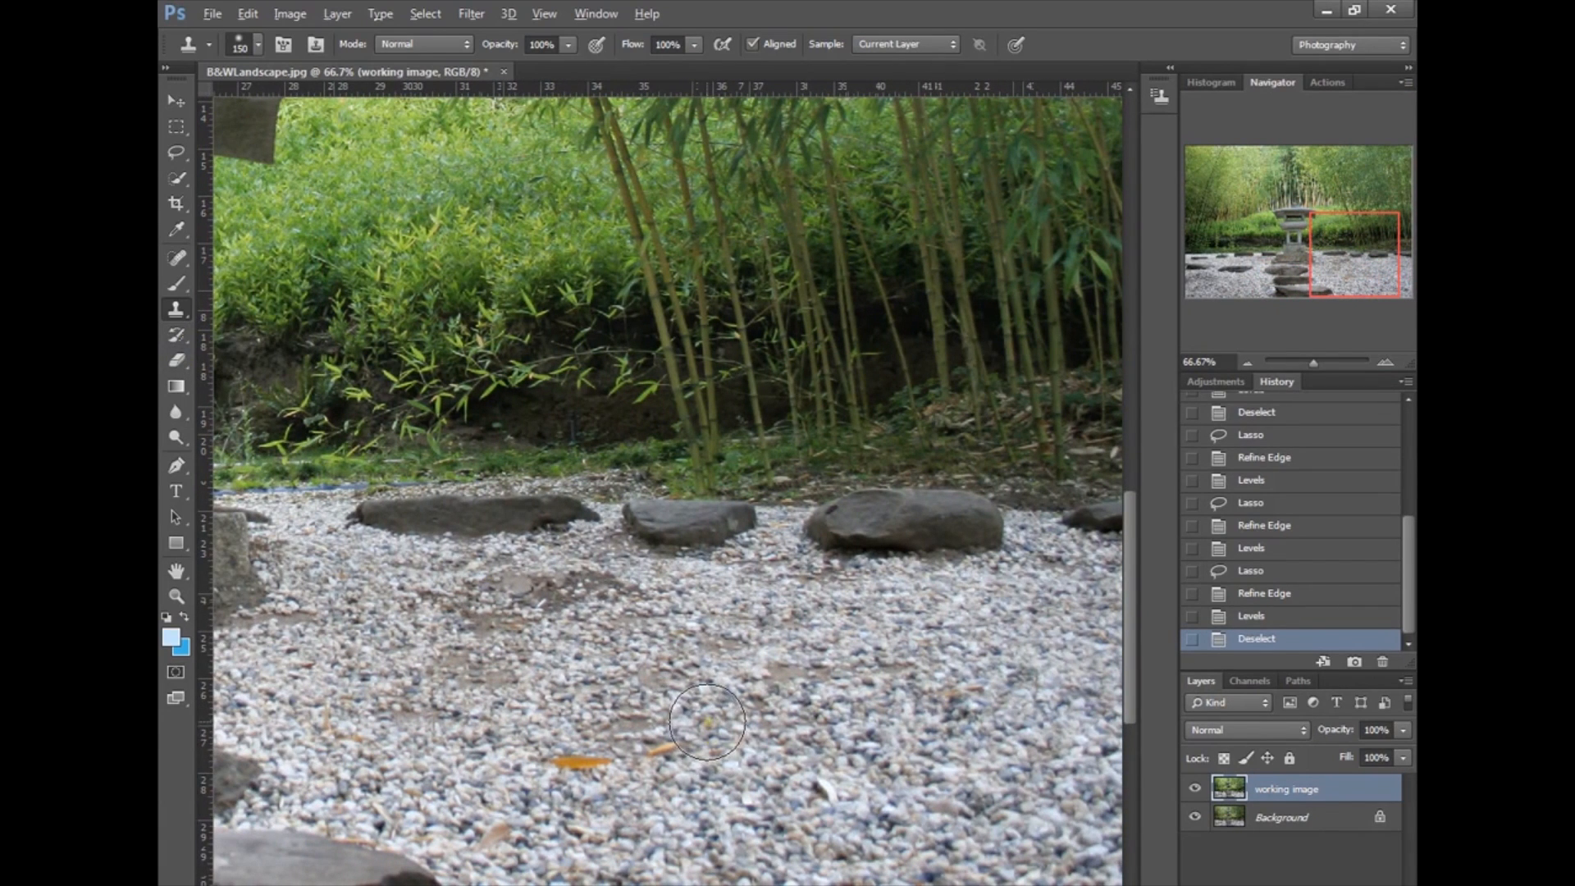
{"action": "left_click", "coordinate": [707, 730], "text": "alt"}
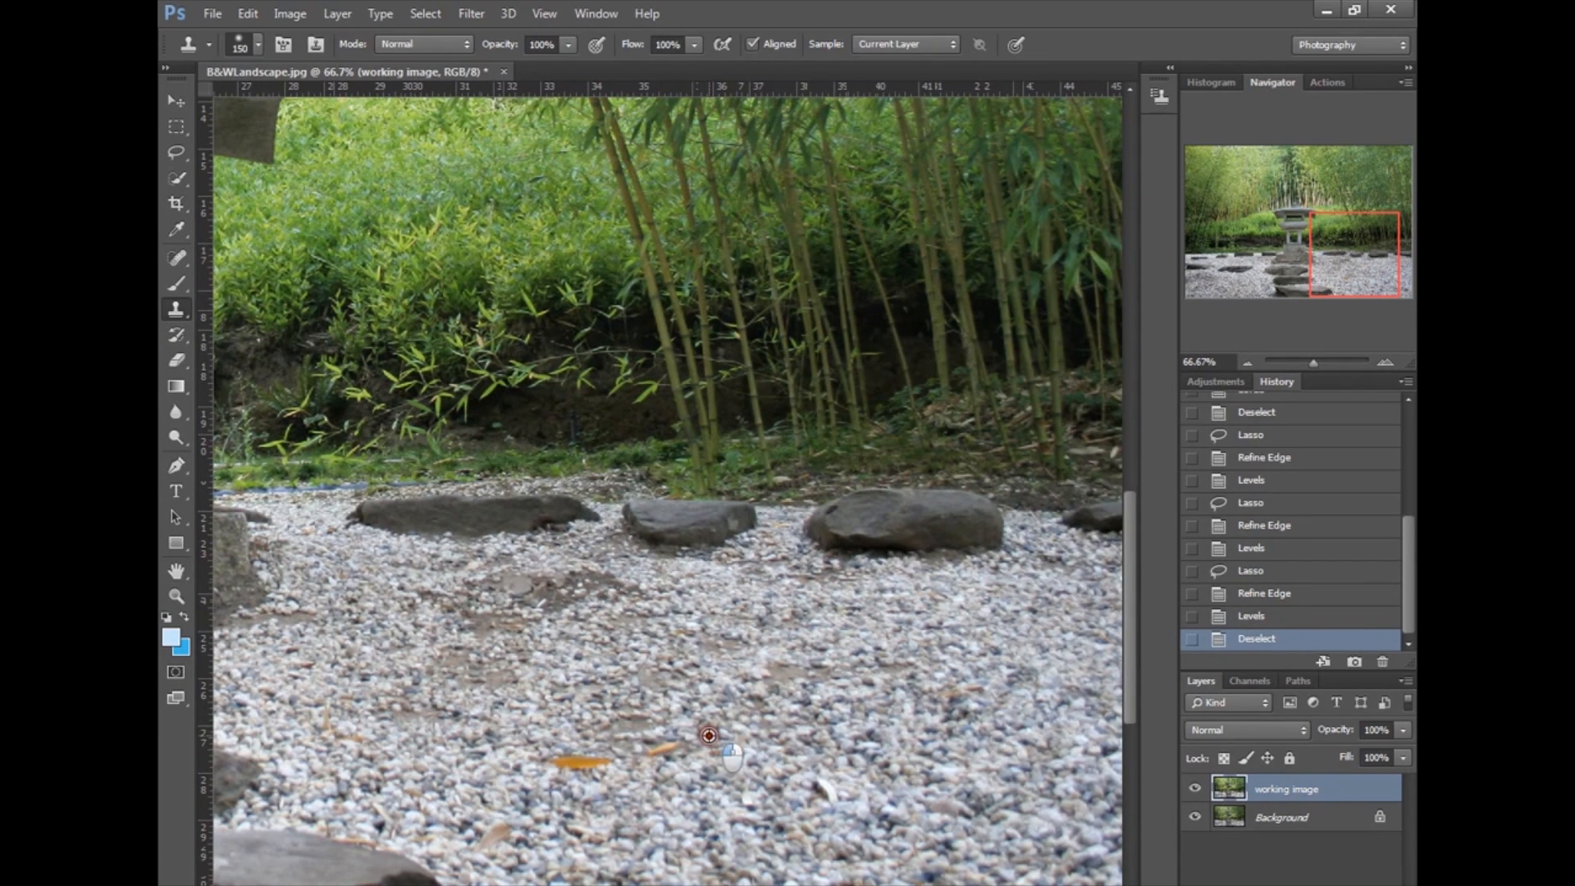
{"action": "left_click", "coordinate": [652, 747]}
{"action": "left_click", "coordinate": [652, 747]}
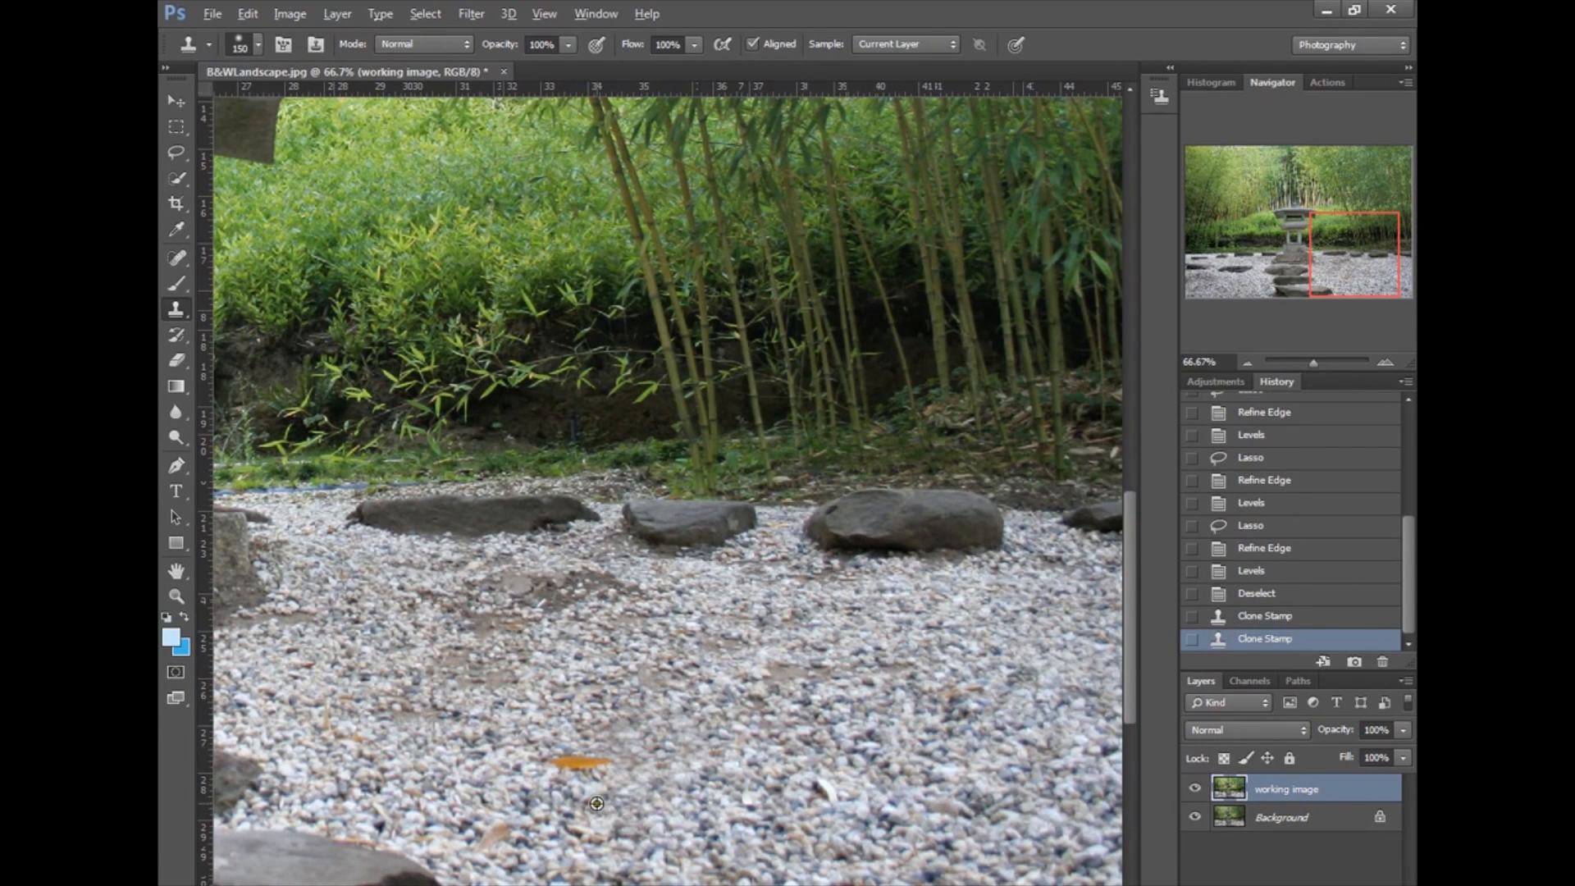
{"action": "left_click", "coordinate": [576, 757]}
{"action": "left_click", "coordinate": [572, 808]}
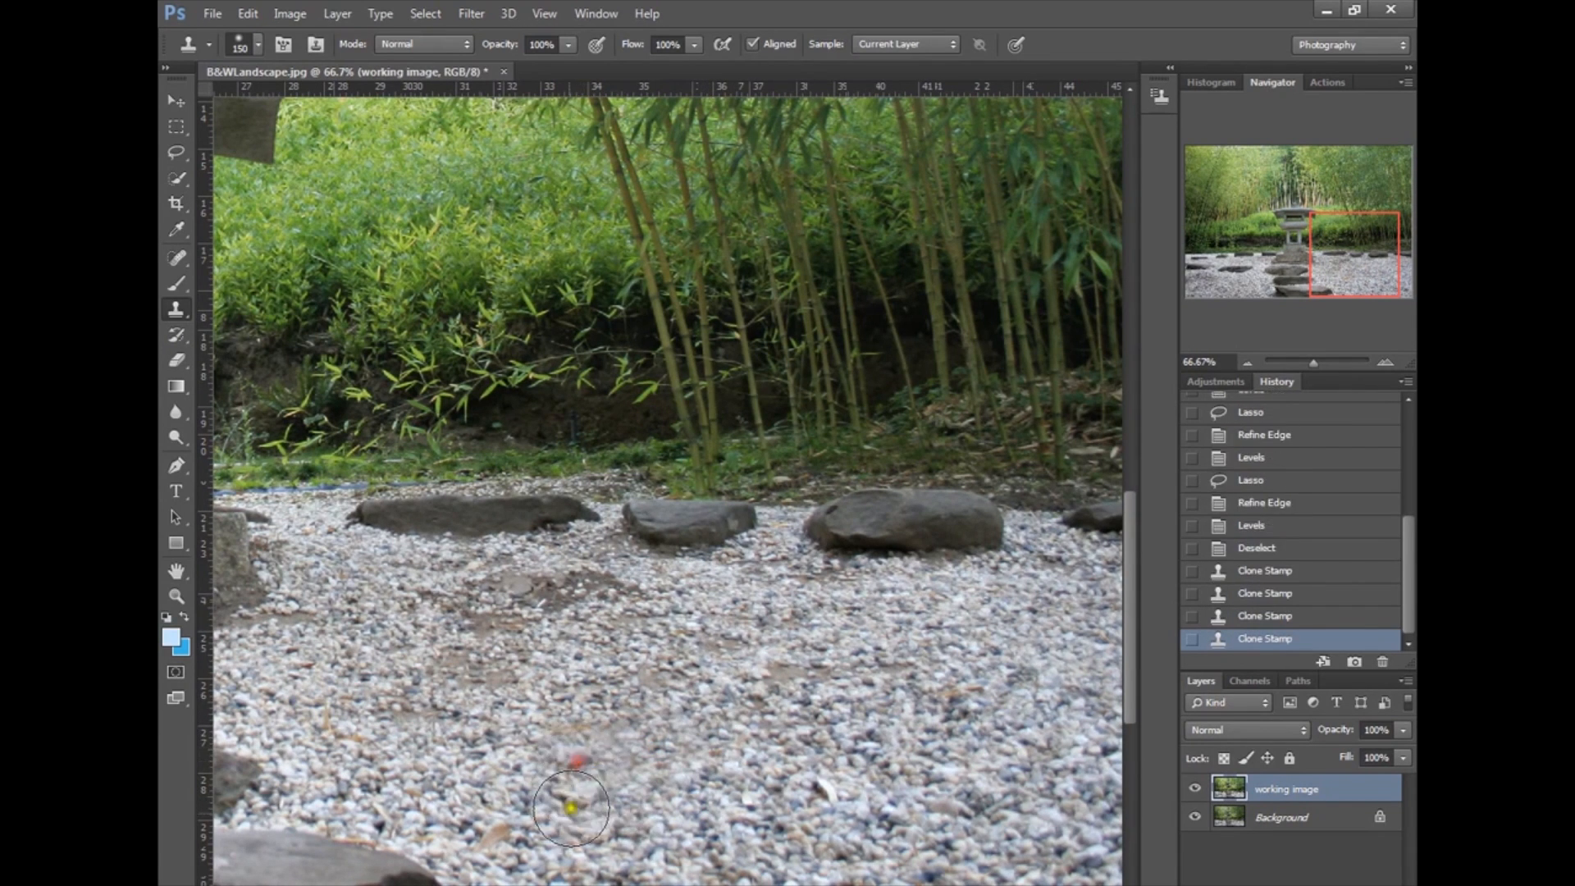
Step: Touch up the cloned gravel patch with a new source and clone gravel over the small brown leaf below it
{"action": "left_click", "coordinate": [497, 716], "text": "alt"}
{"action": "left_click", "coordinate": [584, 729]}
{"action": "left_click", "coordinate": [584, 729]}
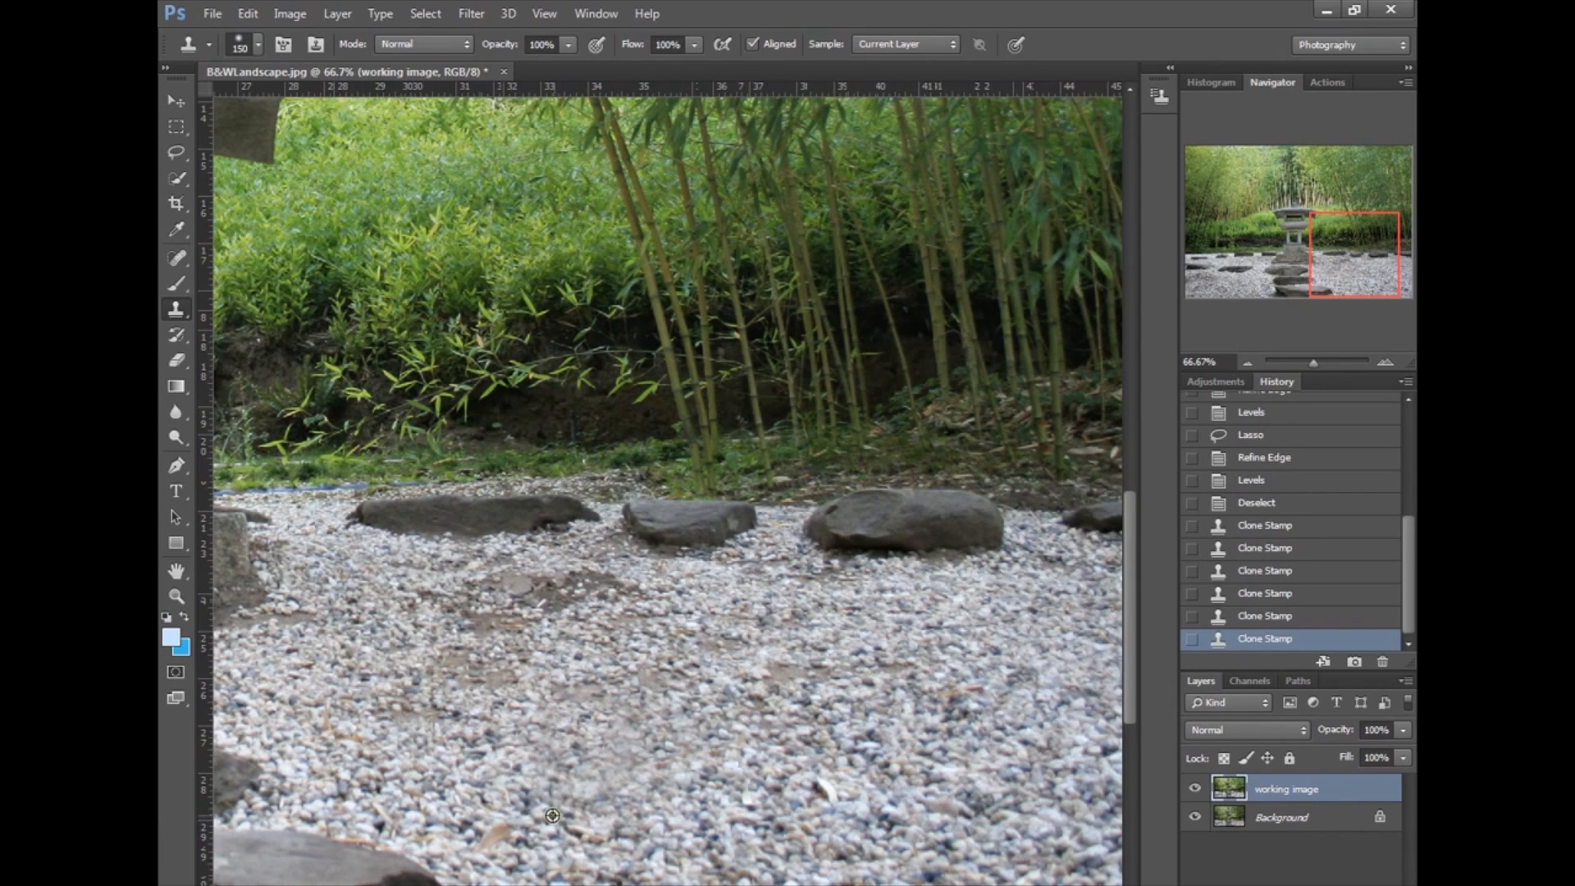
{"action": "left_click", "coordinate": [557, 806], "text": "alt"}
{"action": "left_click", "coordinate": [508, 830]}
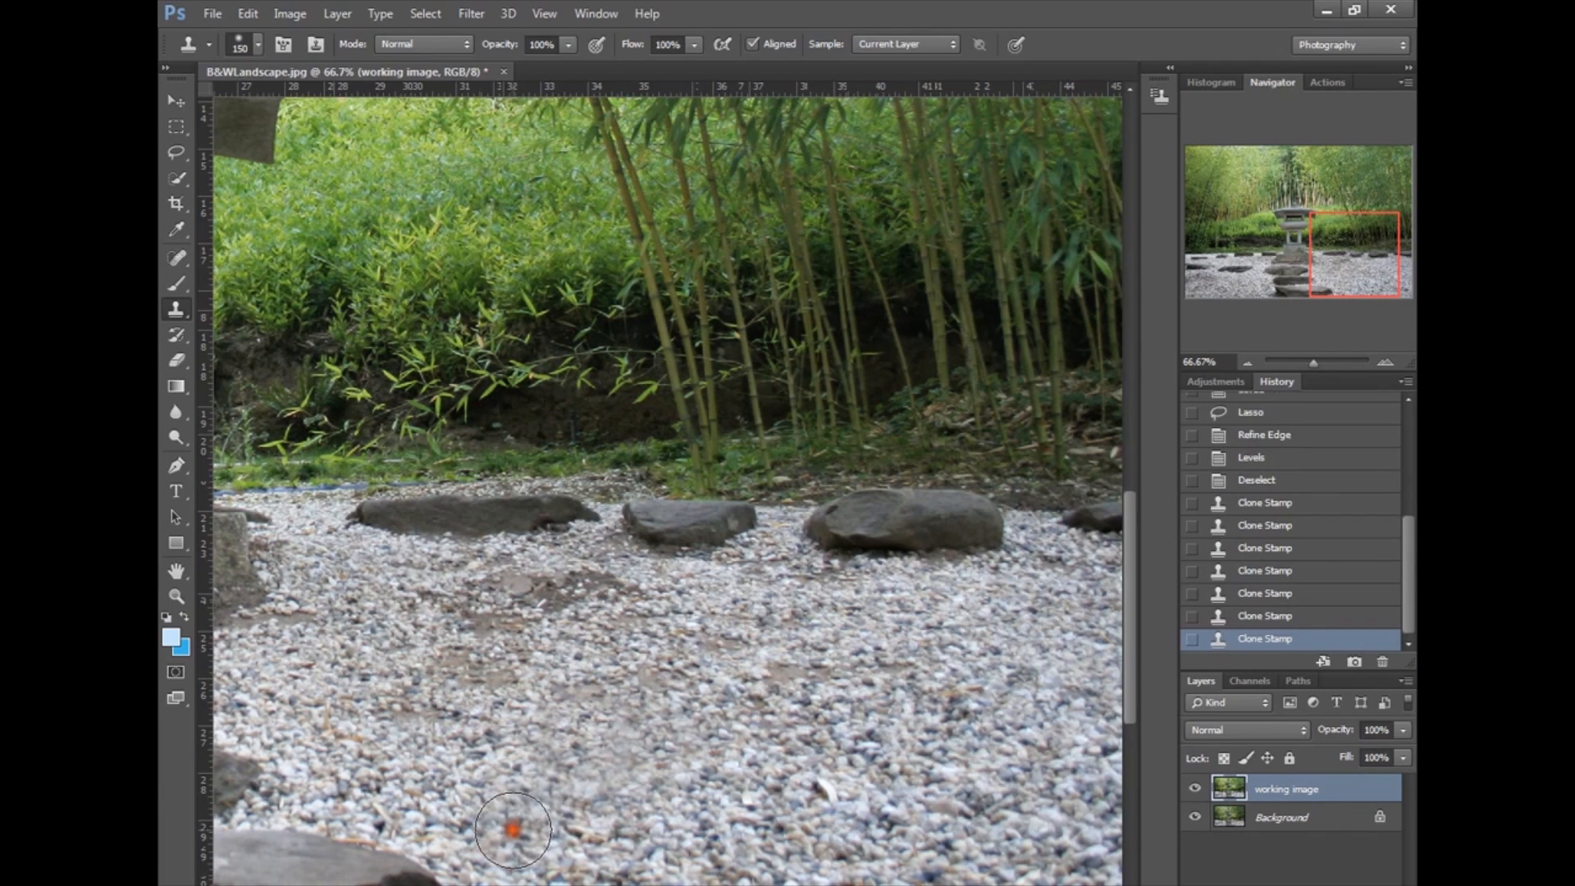
{"action": "left_click", "coordinate": [507, 835]}
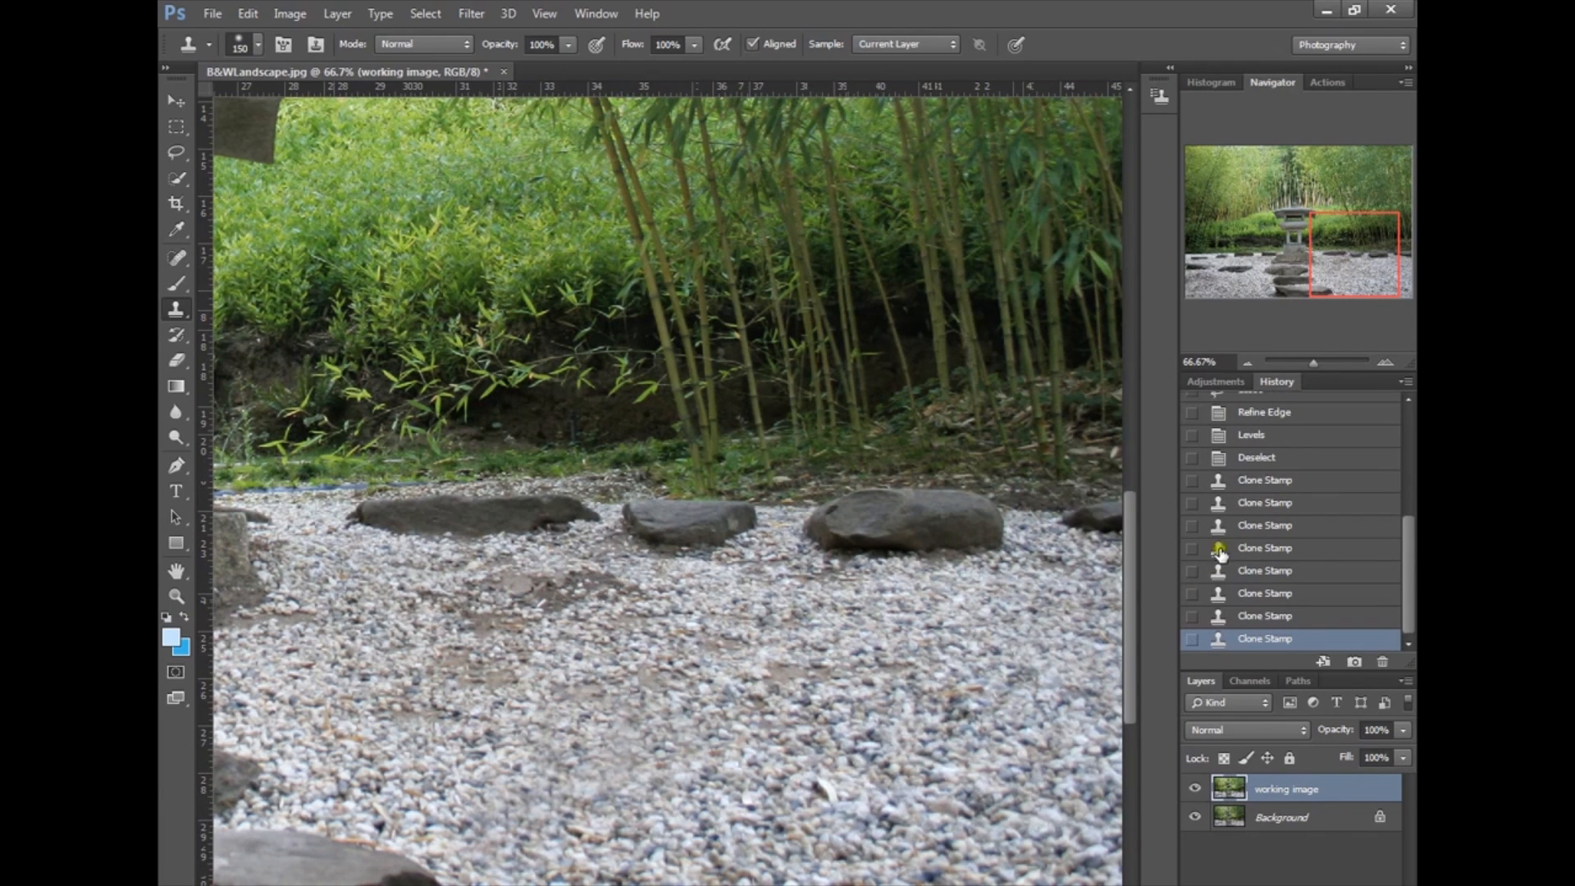
Step: Clone nearby gravel over the blemish in the open gravel below the large rocks near the photo's right edge
{"action": "left_click_drag", "start_coordinate": [1363, 274], "coordinate": [1385, 279]}
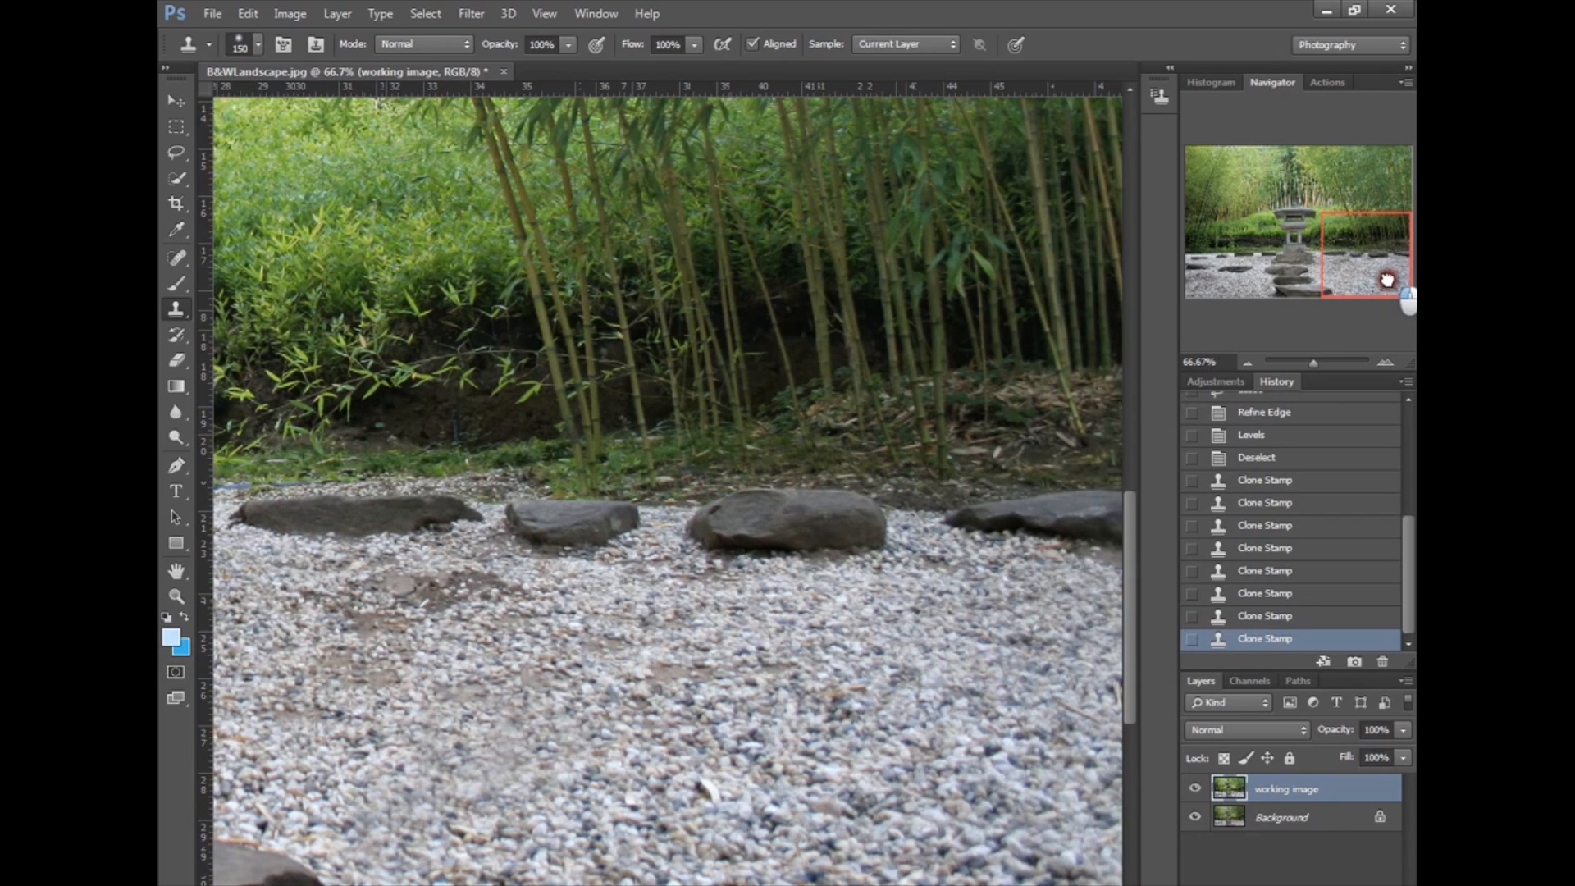
{"action": "left_click", "coordinate": [893, 658], "text": "alt"}
{"action": "left_click_drag", "start_coordinate": [879, 678], "coordinate": [836, 694]}
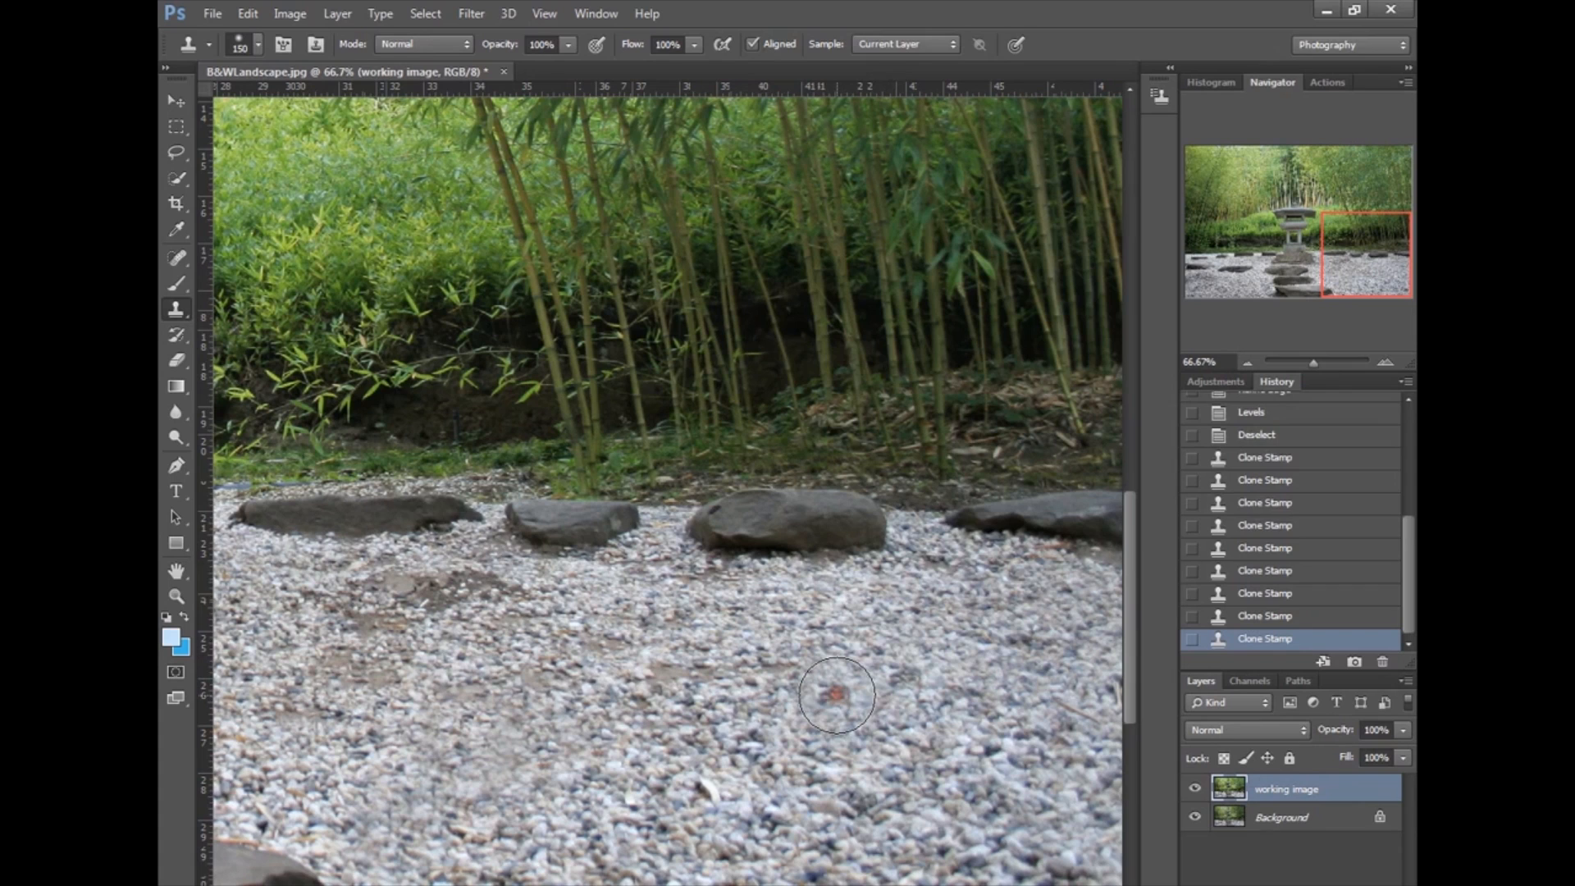
{"action": "left_click", "coordinate": [835, 691]}
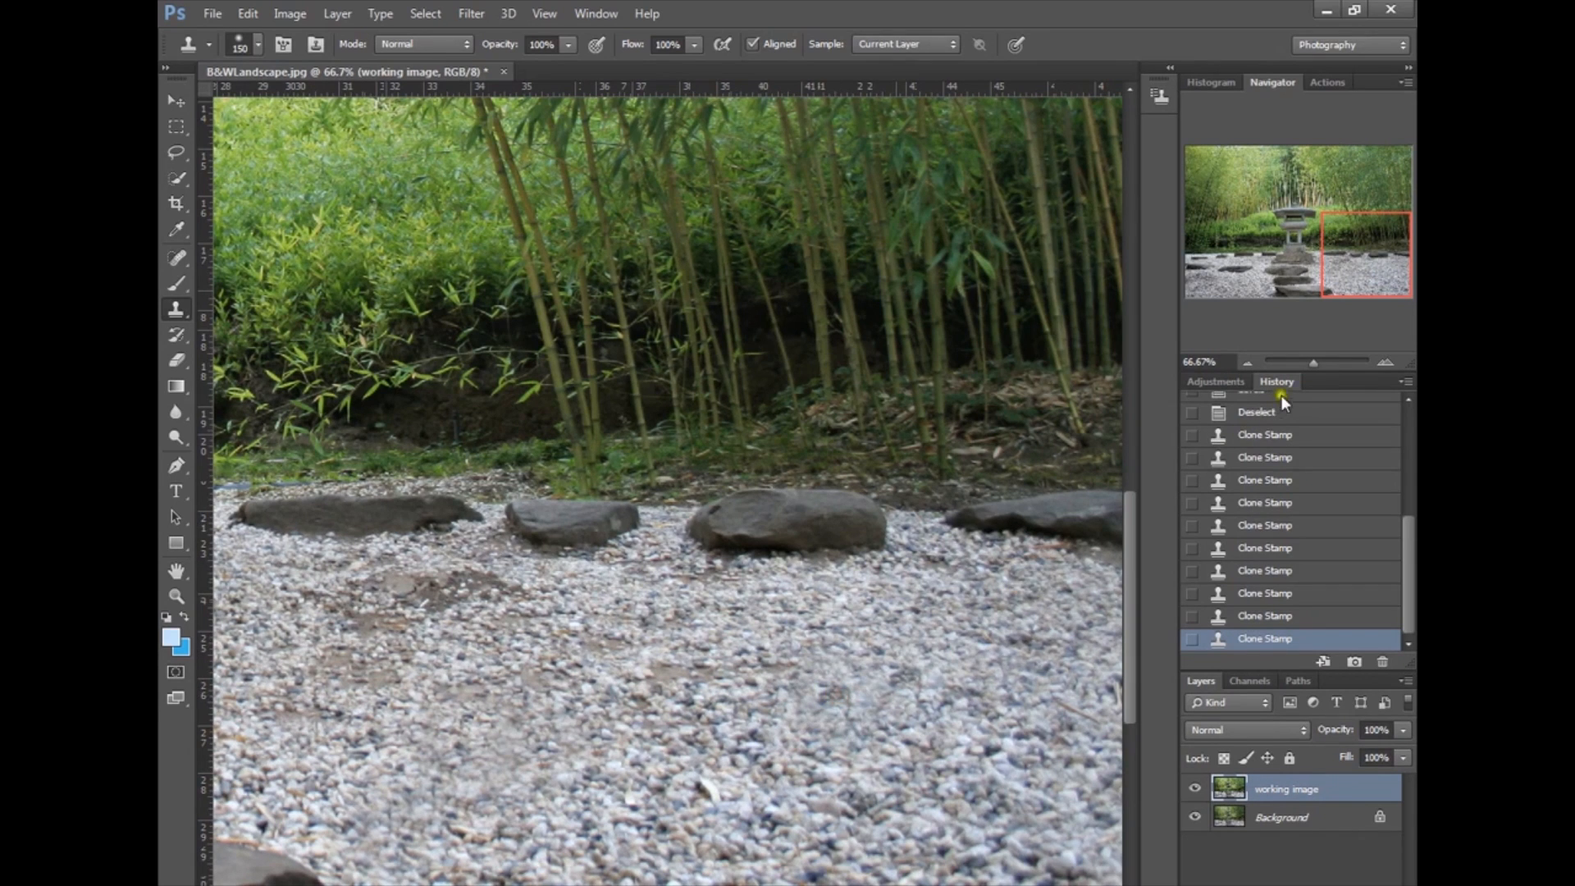
Step: With the Clone Stamp at 54% opacity and a 90 px brush, clone over the debris in the gravel beside the stepping stones
{"action": "left_click_drag", "start_coordinate": [531, 64], "coordinate": [525, 69]}
{"action": "left_click", "coordinate": [567, 44]}
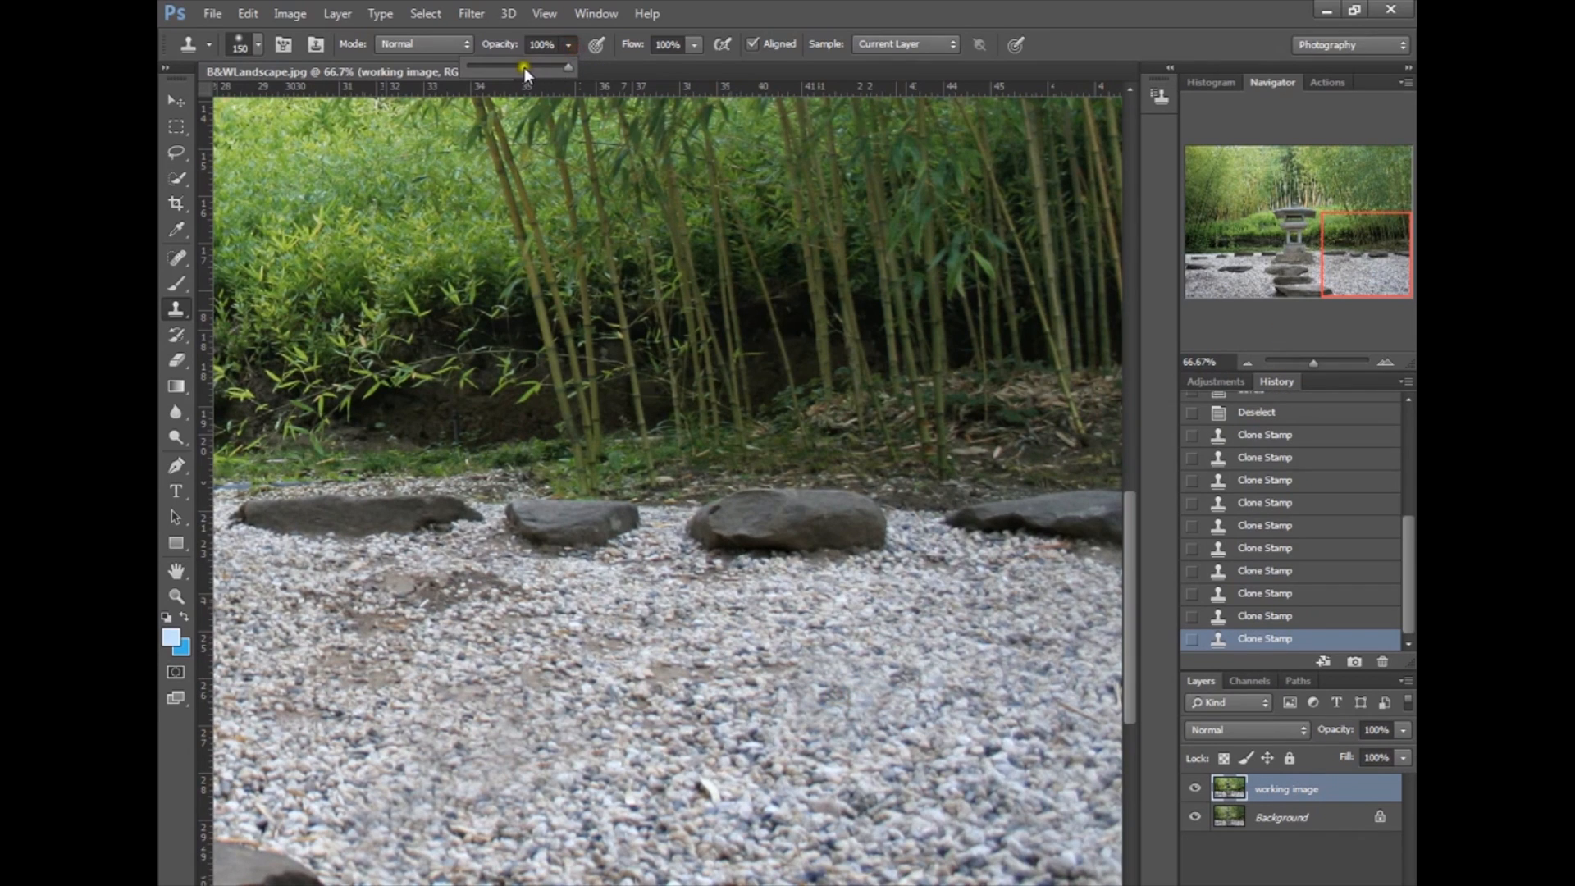
{"action": "left_click_drag", "start_coordinate": [1368, 269], "coordinate": [1330, 287]}
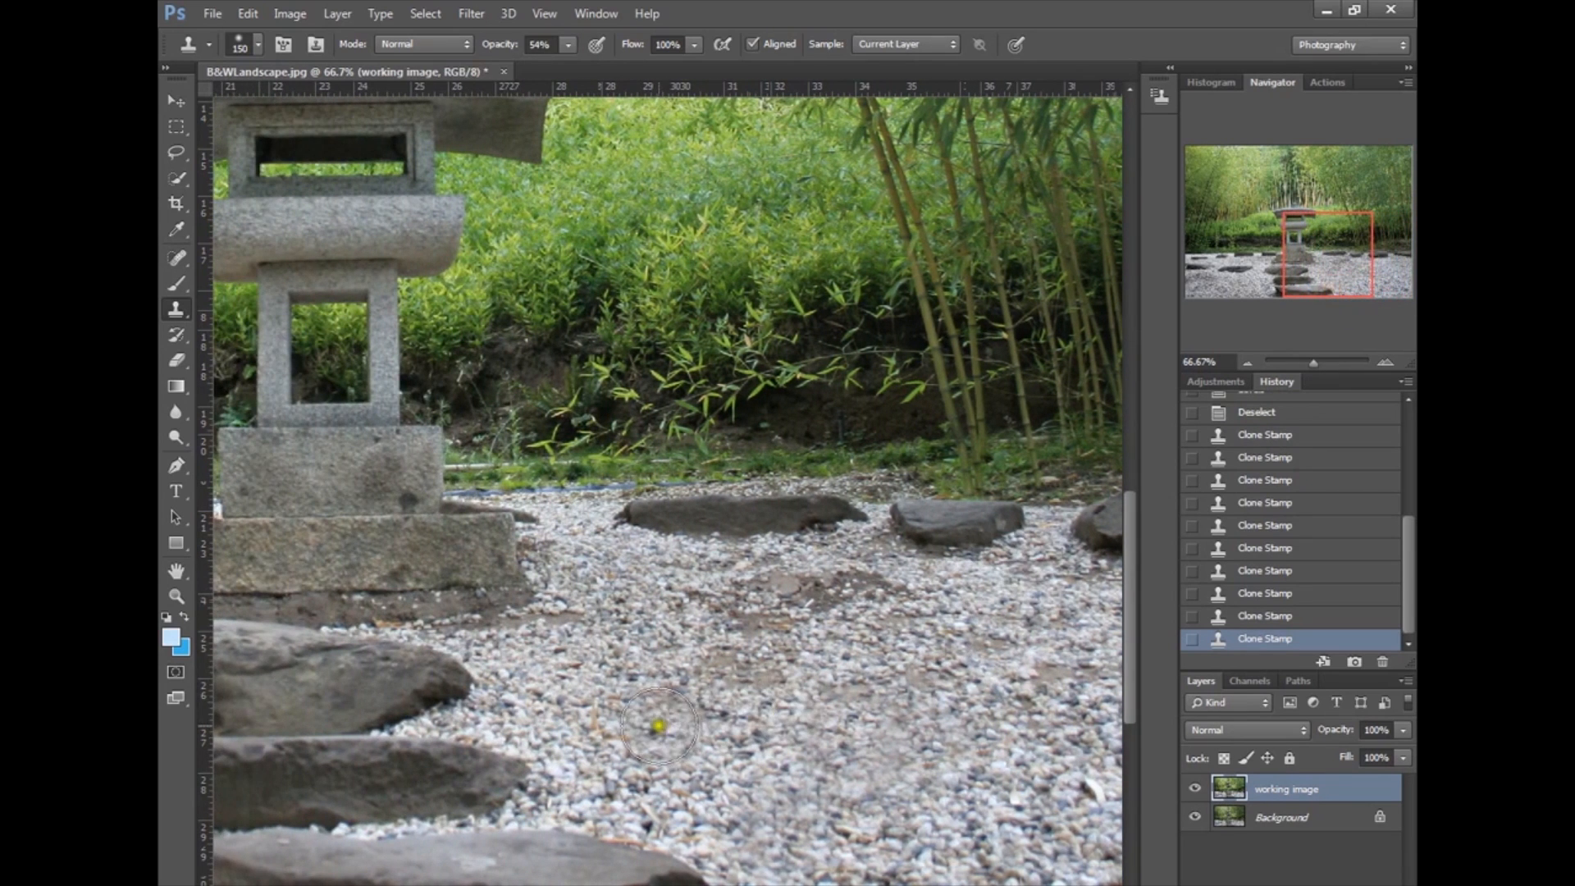
{"action": "key", "text": "bracketleft"}
{"action": "key", "text": "bracketleft"}
{"action": "key", "text": "bracketleft"}
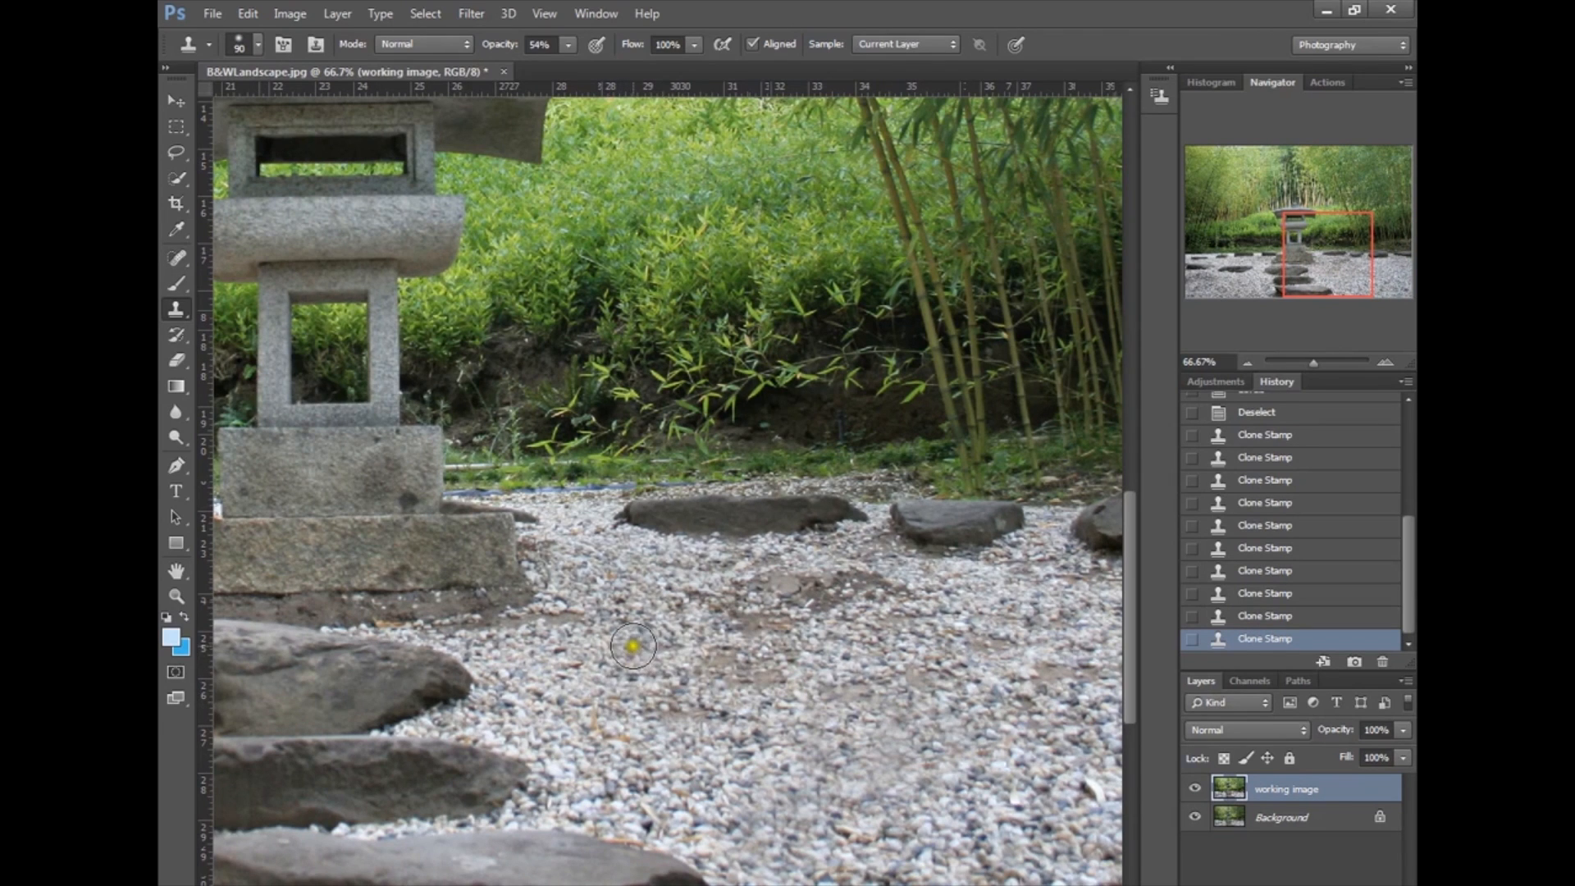
{"action": "left_click", "coordinate": [619, 683]}
{"action": "left_click", "coordinate": [591, 719]}
{"action": "left_click", "coordinate": [602, 761]}
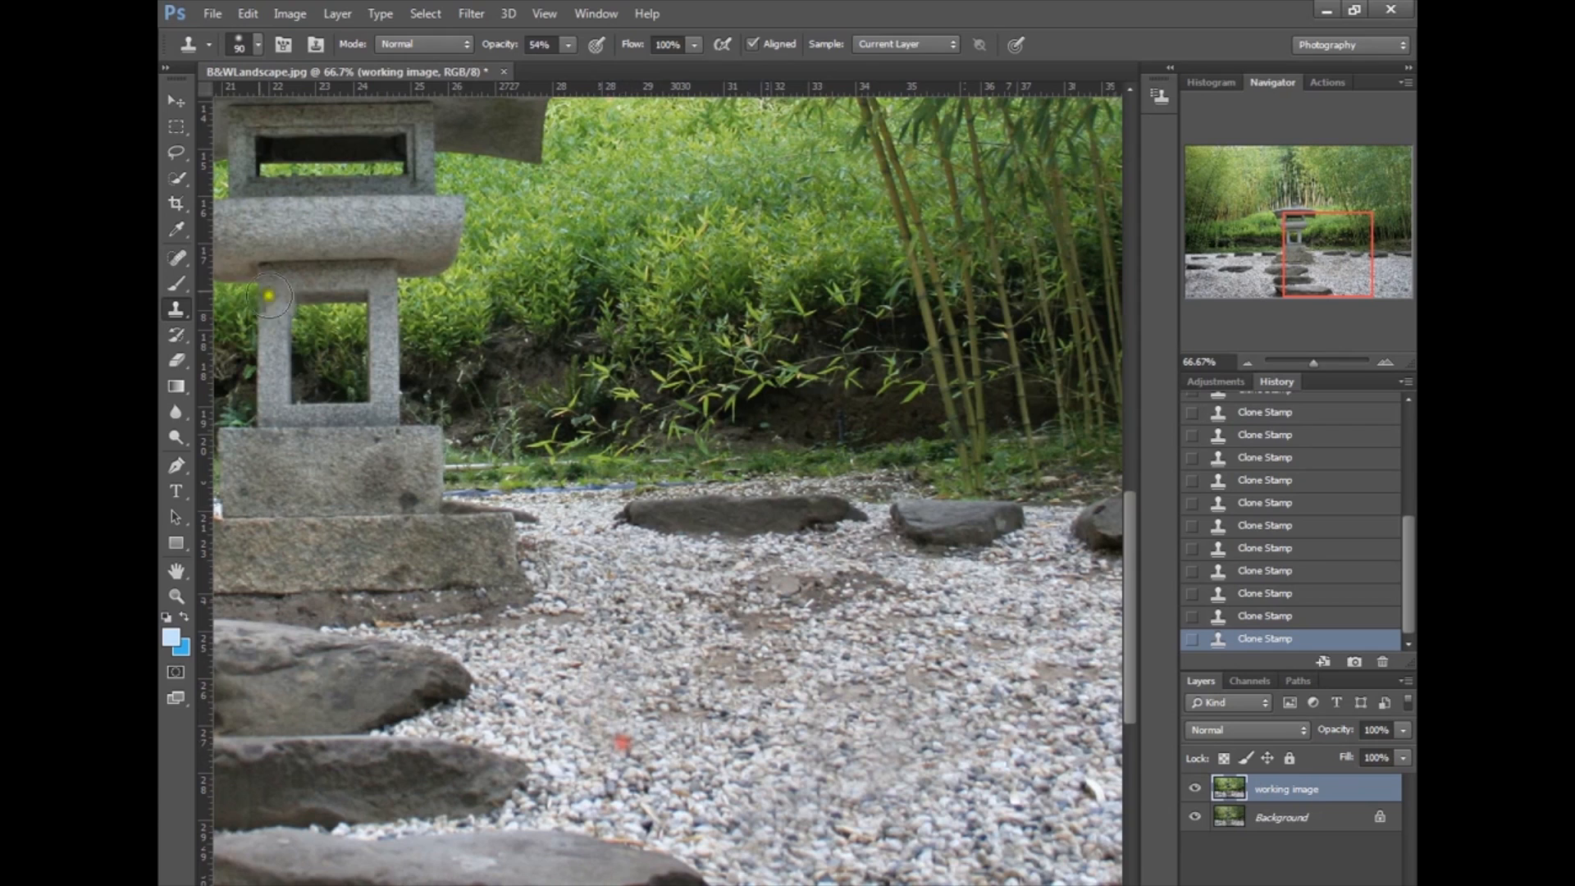
Step: With a 55 px Clone Stamp brush, clone clean gravel over the orange debris in the gravel left of the lantern's base
{"action": "left_click", "coordinate": [258, 46]}
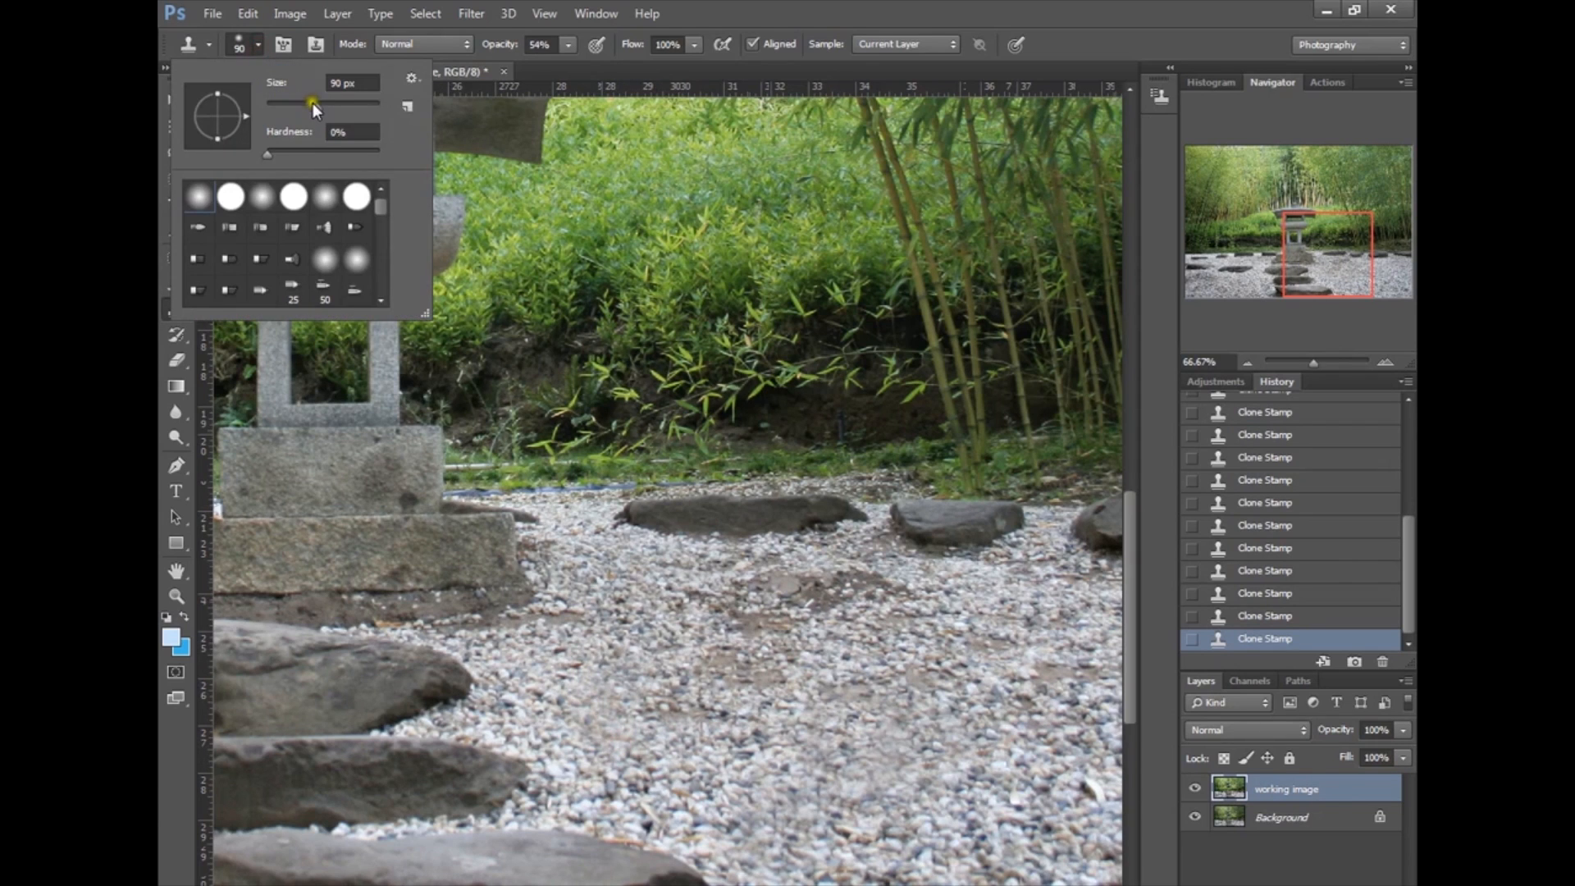
{"action": "left_click_drag", "start_coordinate": [312, 101], "coordinate": [314, 107]}
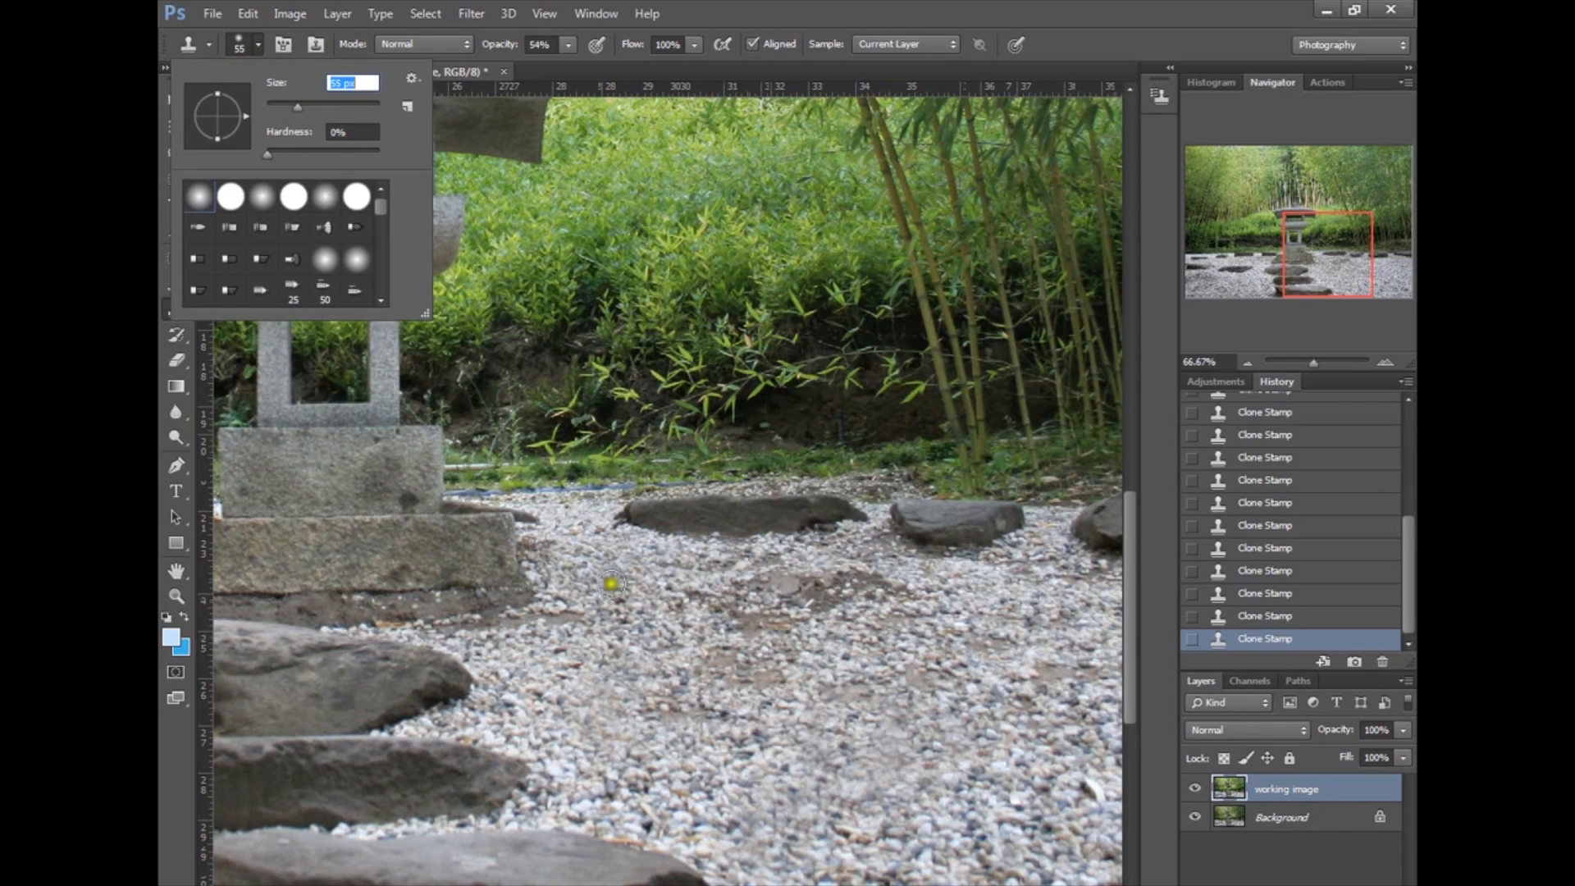
{"action": "left_click", "coordinate": [778, 794]}
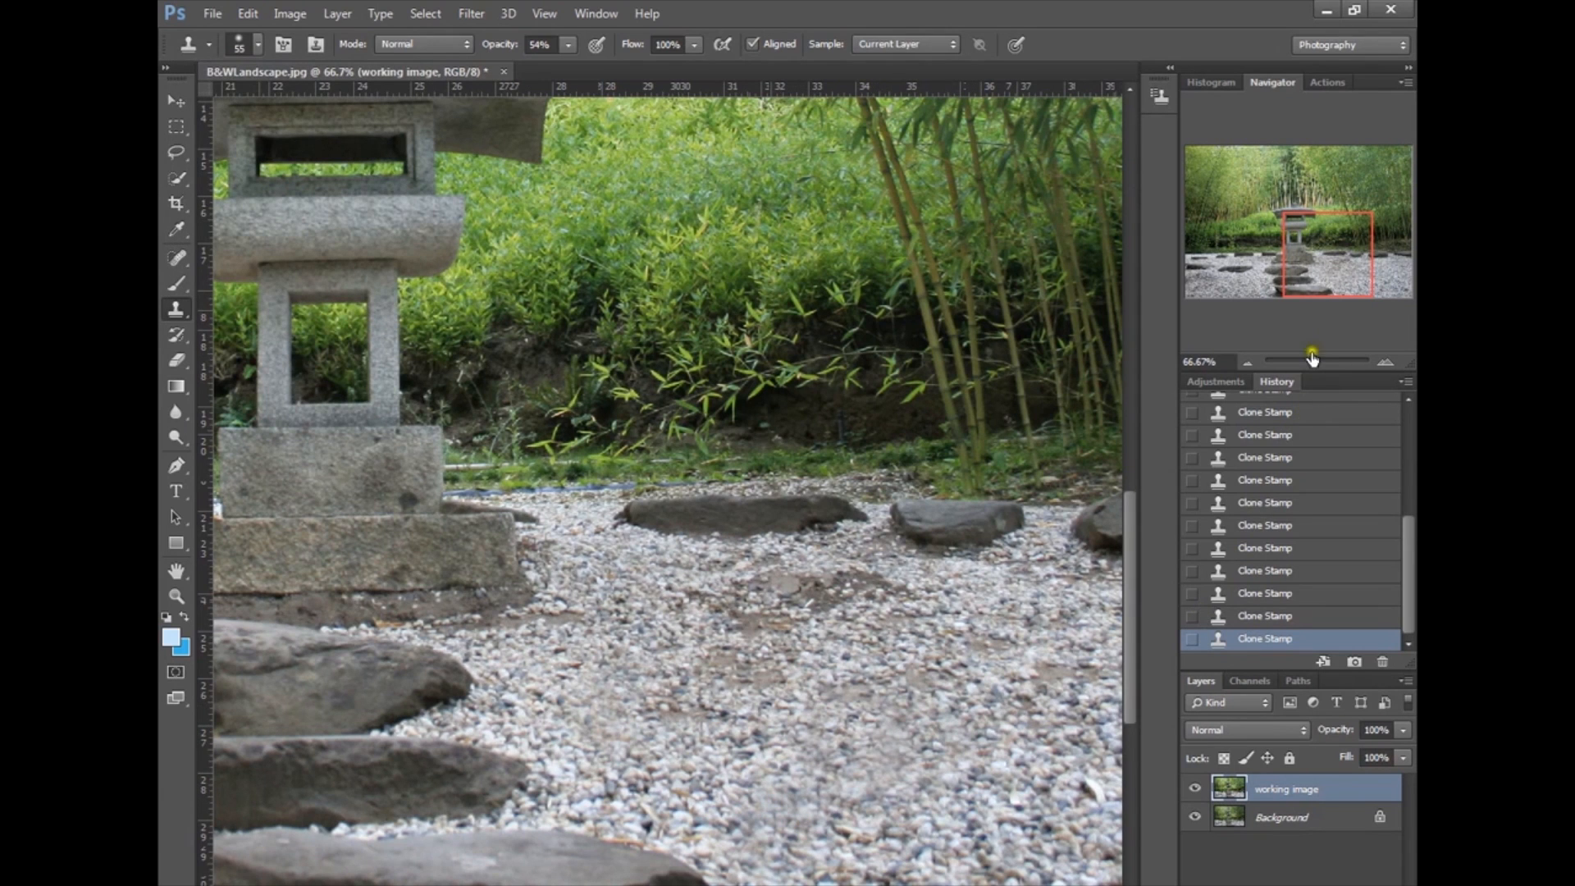
{"action": "left_click_drag", "start_coordinate": [1335, 281], "coordinate": [1267, 289]}
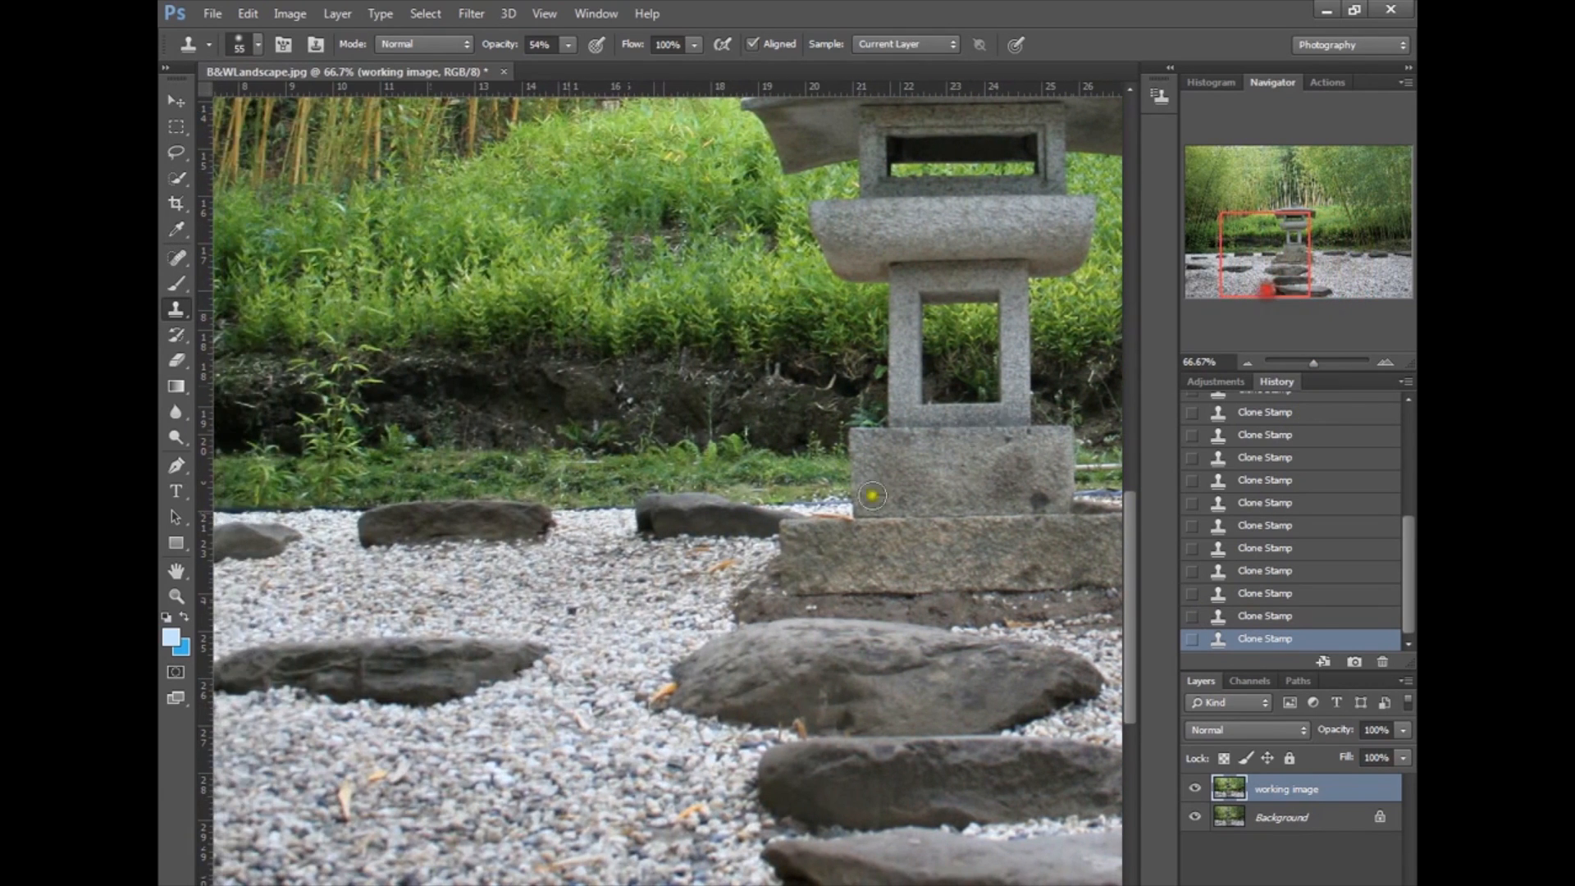
{"action": "left_click", "coordinate": [678, 589], "text": "alt"}
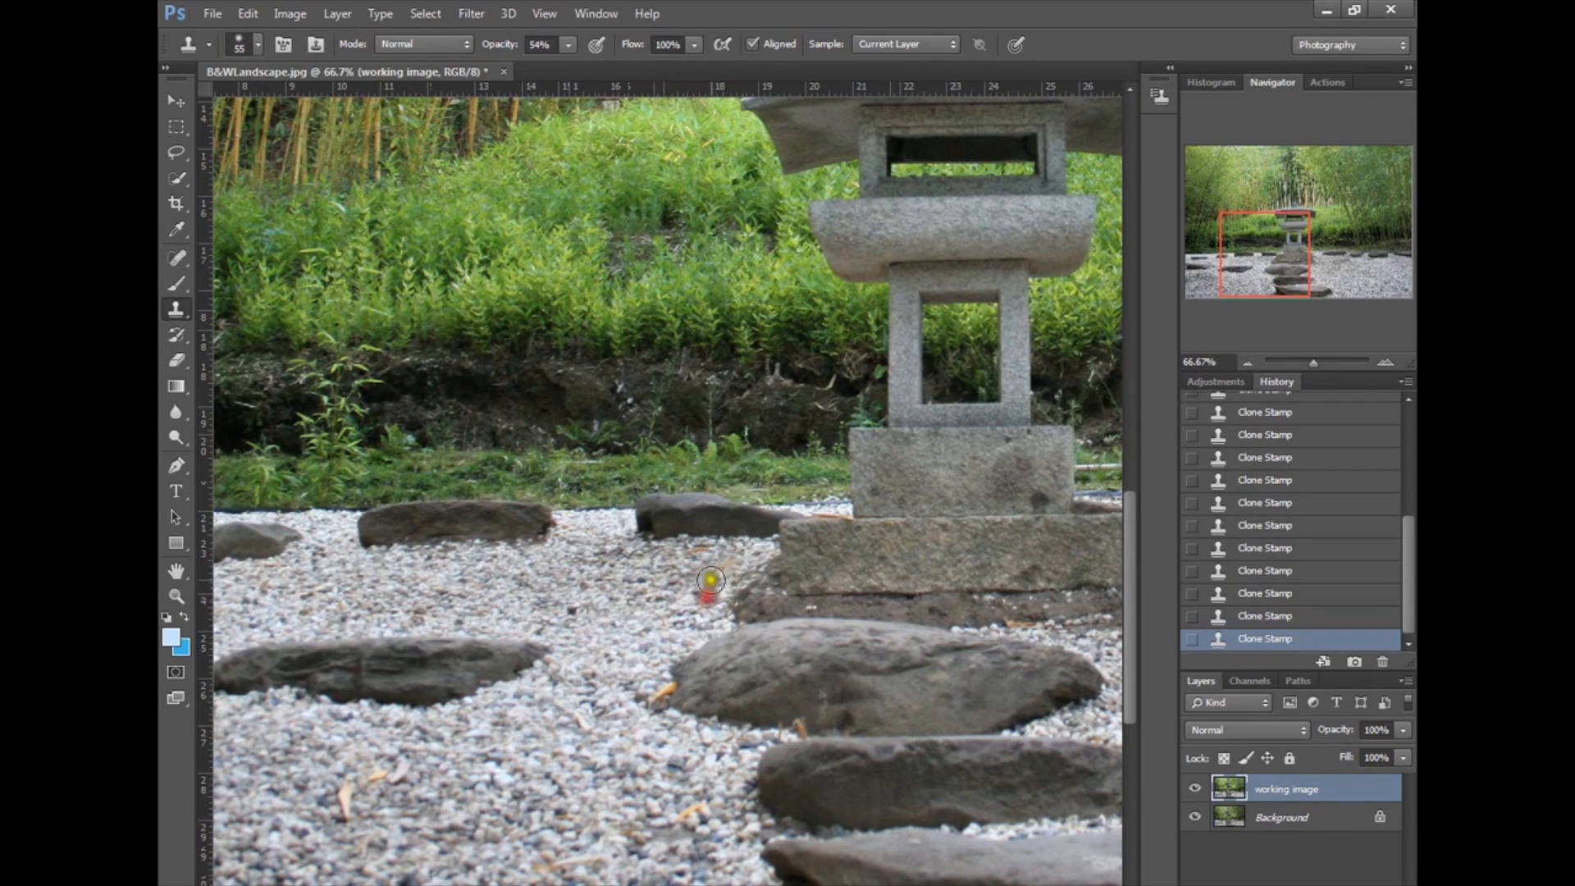
{"action": "left_click", "coordinate": [663, 572], "text": "alt"}
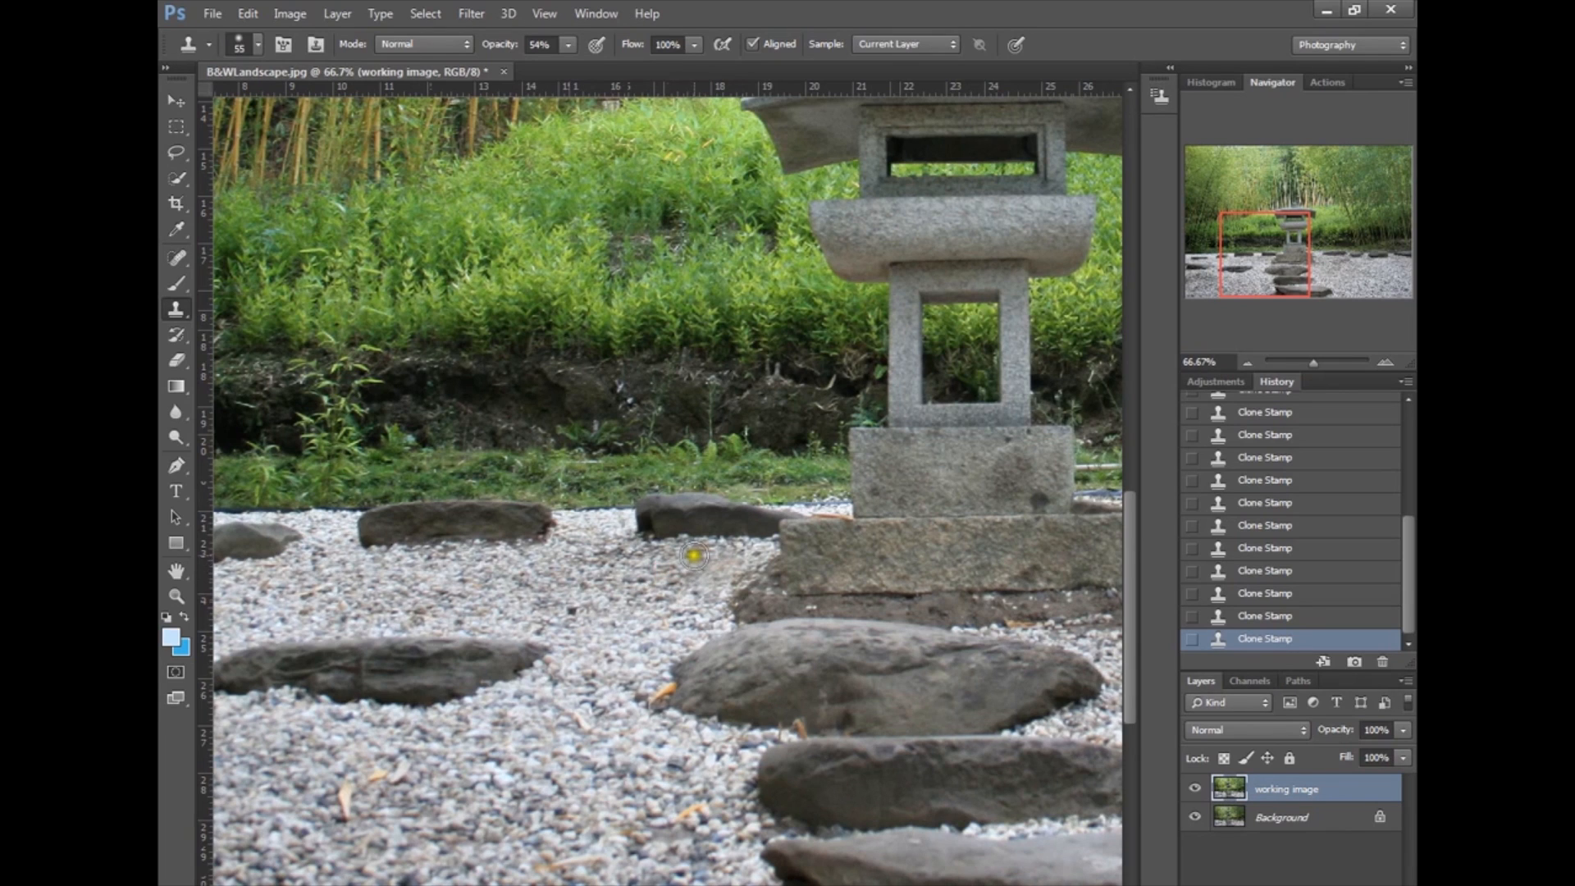
{"action": "left_click", "coordinate": [700, 553]}
{"action": "left_click", "coordinate": [704, 555]}
{"action": "left_click", "coordinate": [683, 559]}
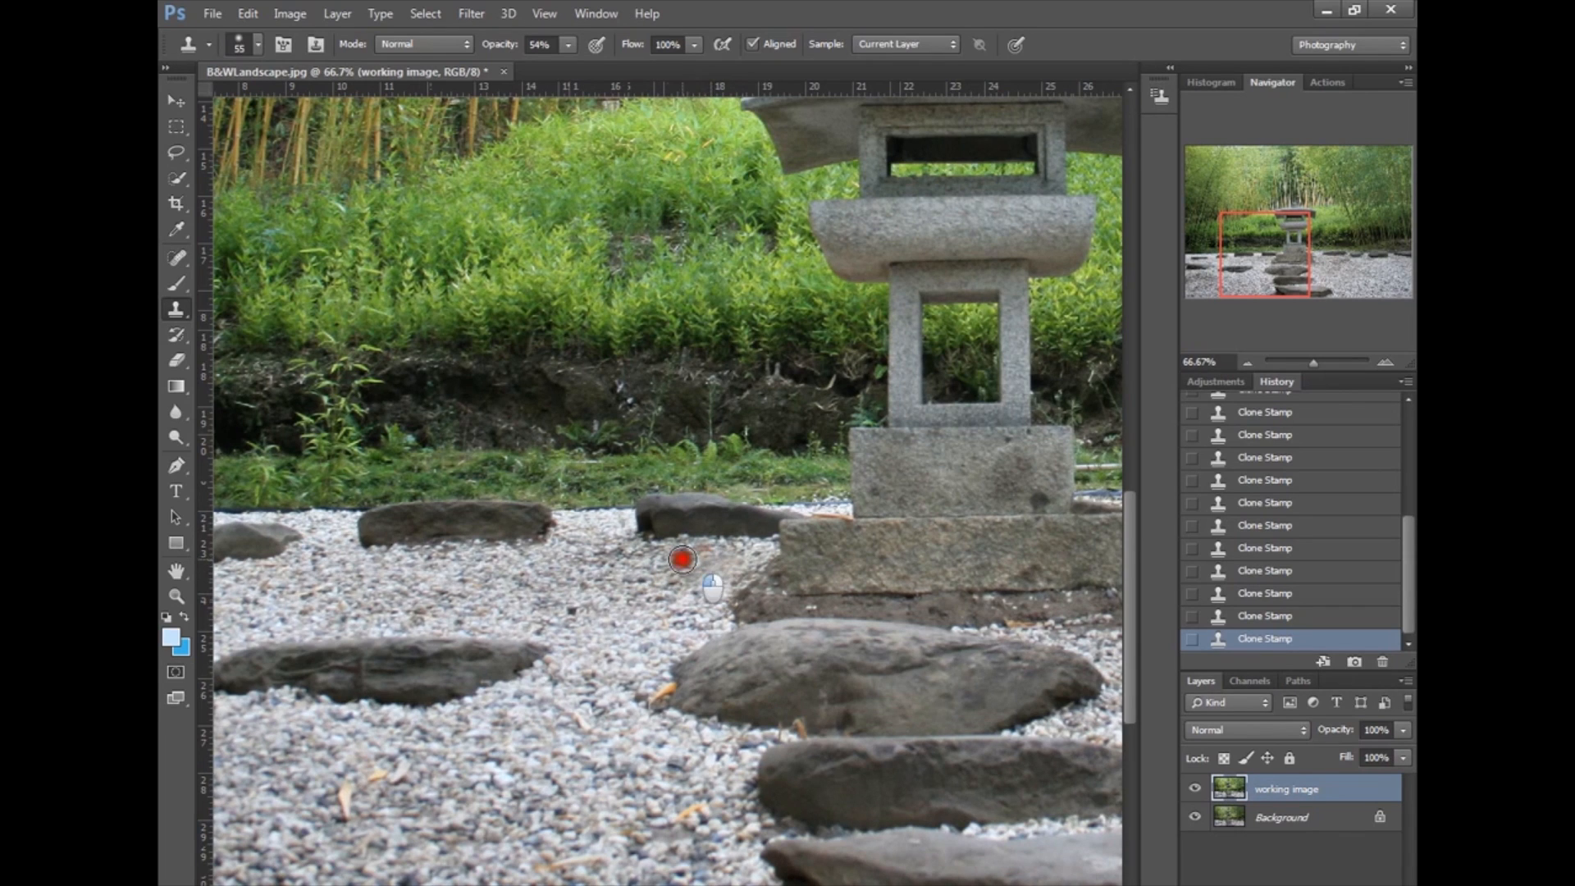
Step: Sample the gravel beside the large stepping stone and clone over the orange leaves along the edges of the stepping stones
{"action": "left_click", "coordinate": [647, 665], "text": "alt"}
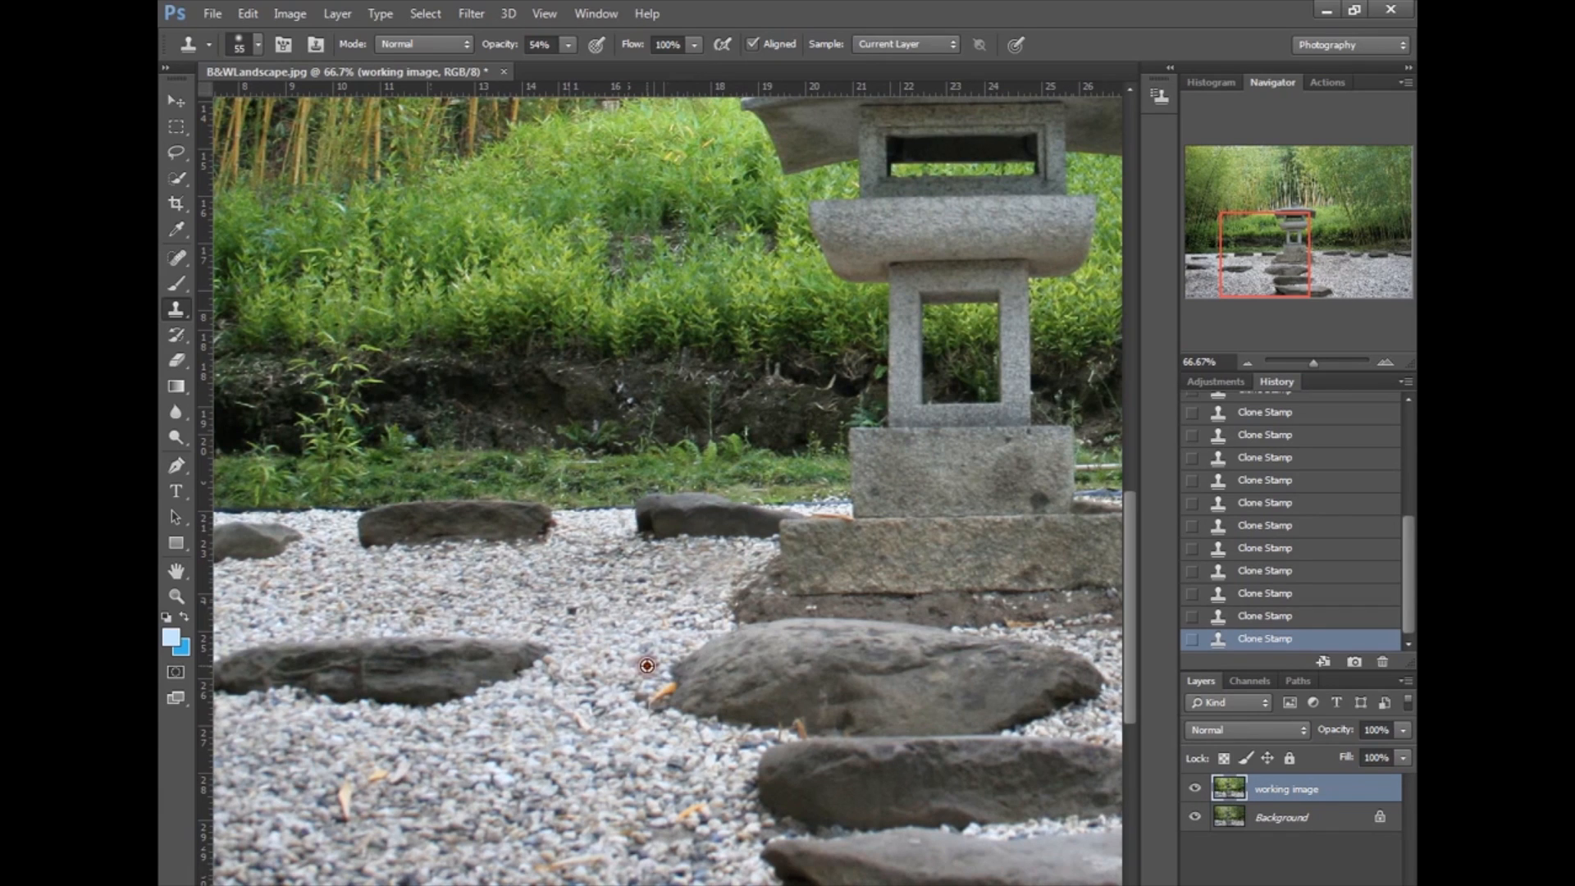
{"action": "left_click", "coordinate": [661, 687]}
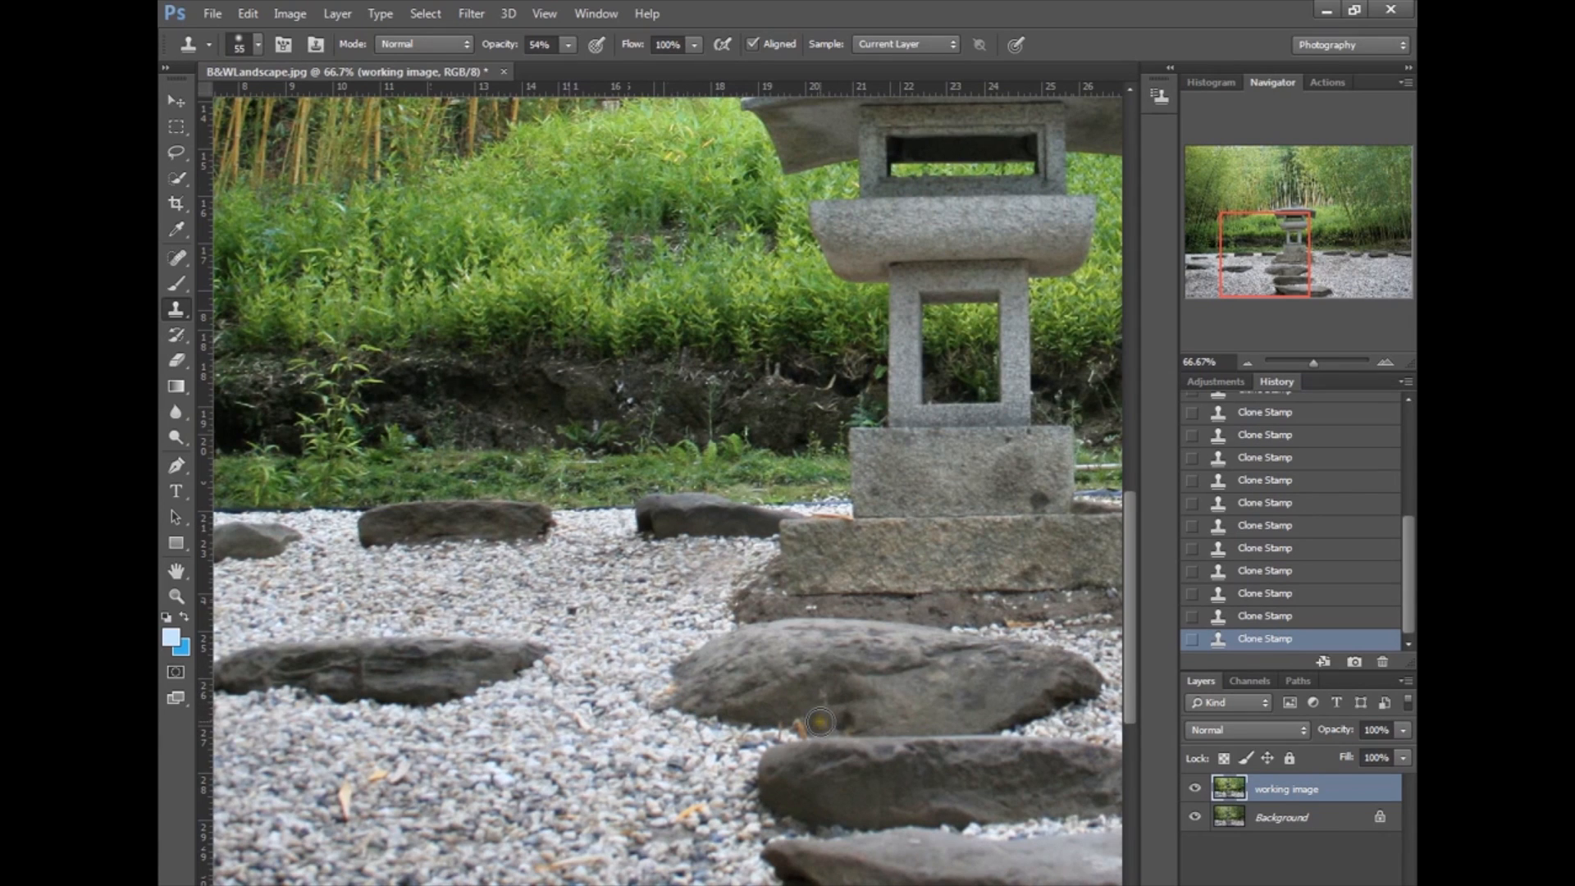
{"action": "left_click", "coordinate": [802, 722]}
{"action": "left_click", "coordinate": [707, 796]}
Step: Clone gravel over the scattered orange leaves in the open gravel left of the stepping stones
{"action": "left_click", "coordinate": [385, 793]}
{"action": "left_click", "coordinate": [377, 778]}
{"action": "left_click", "coordinate": [328, 762]}
{"action": "left_click_drag", "start_coordinate": [342, 789], "coordinate": [351, 818]}
{"action": "left_click", "coordinate": [547, 831]}
{"action": "left_click", "coordinate": [605, 855]}
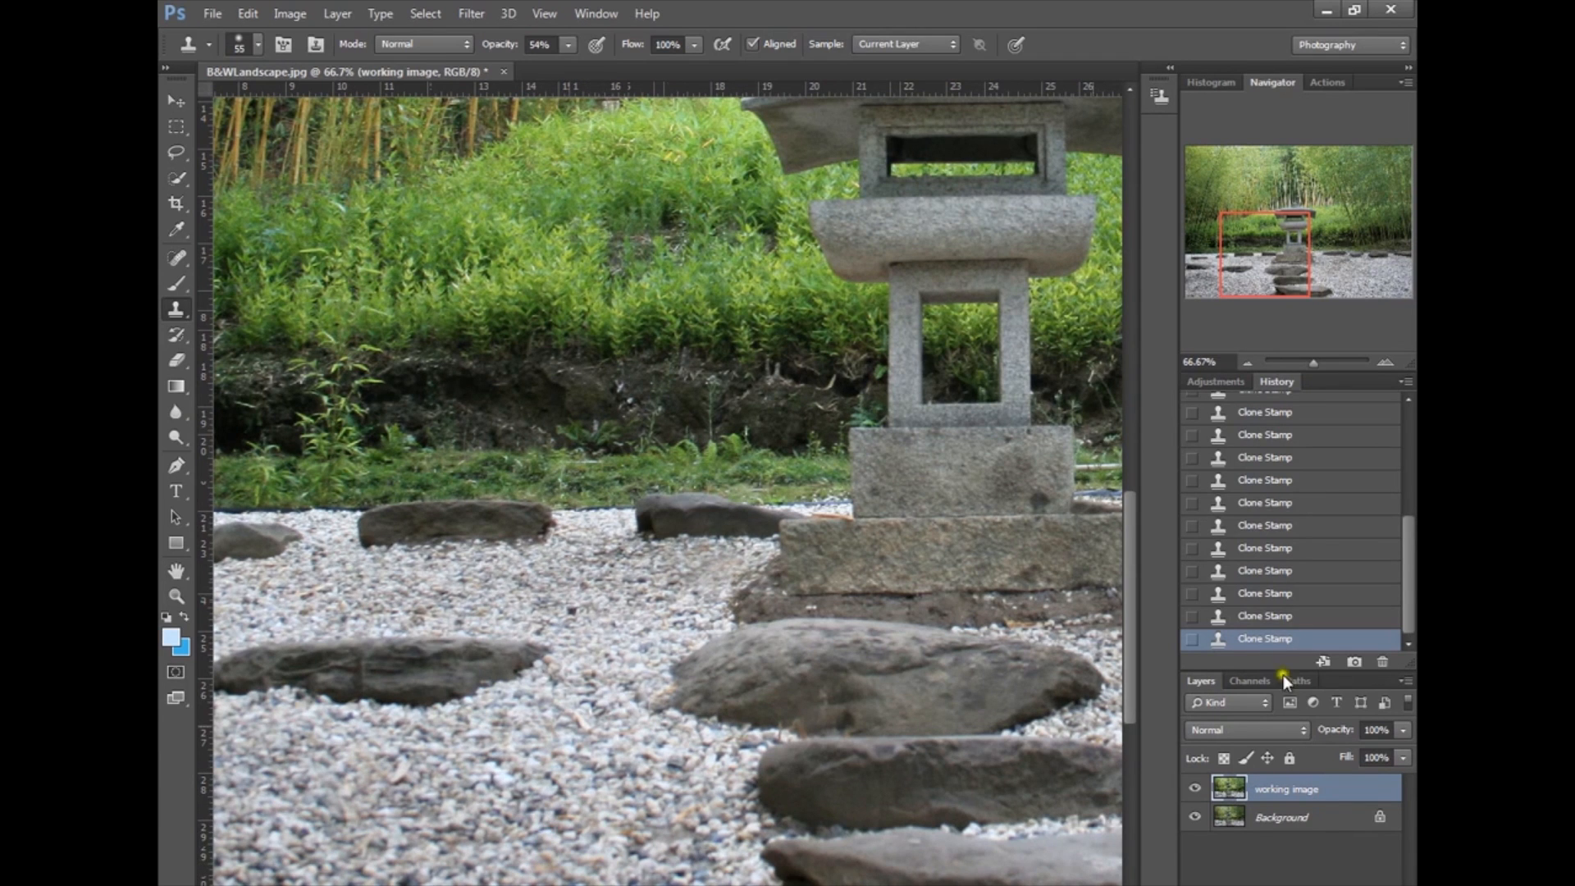
Step: Clone nearby gravel over the yellowish leaf debris below the large rock at the photo's far left
{"action": "left_click_drag", "start_coordinate": [1293, 304], "coordinate": [1239, 299]}
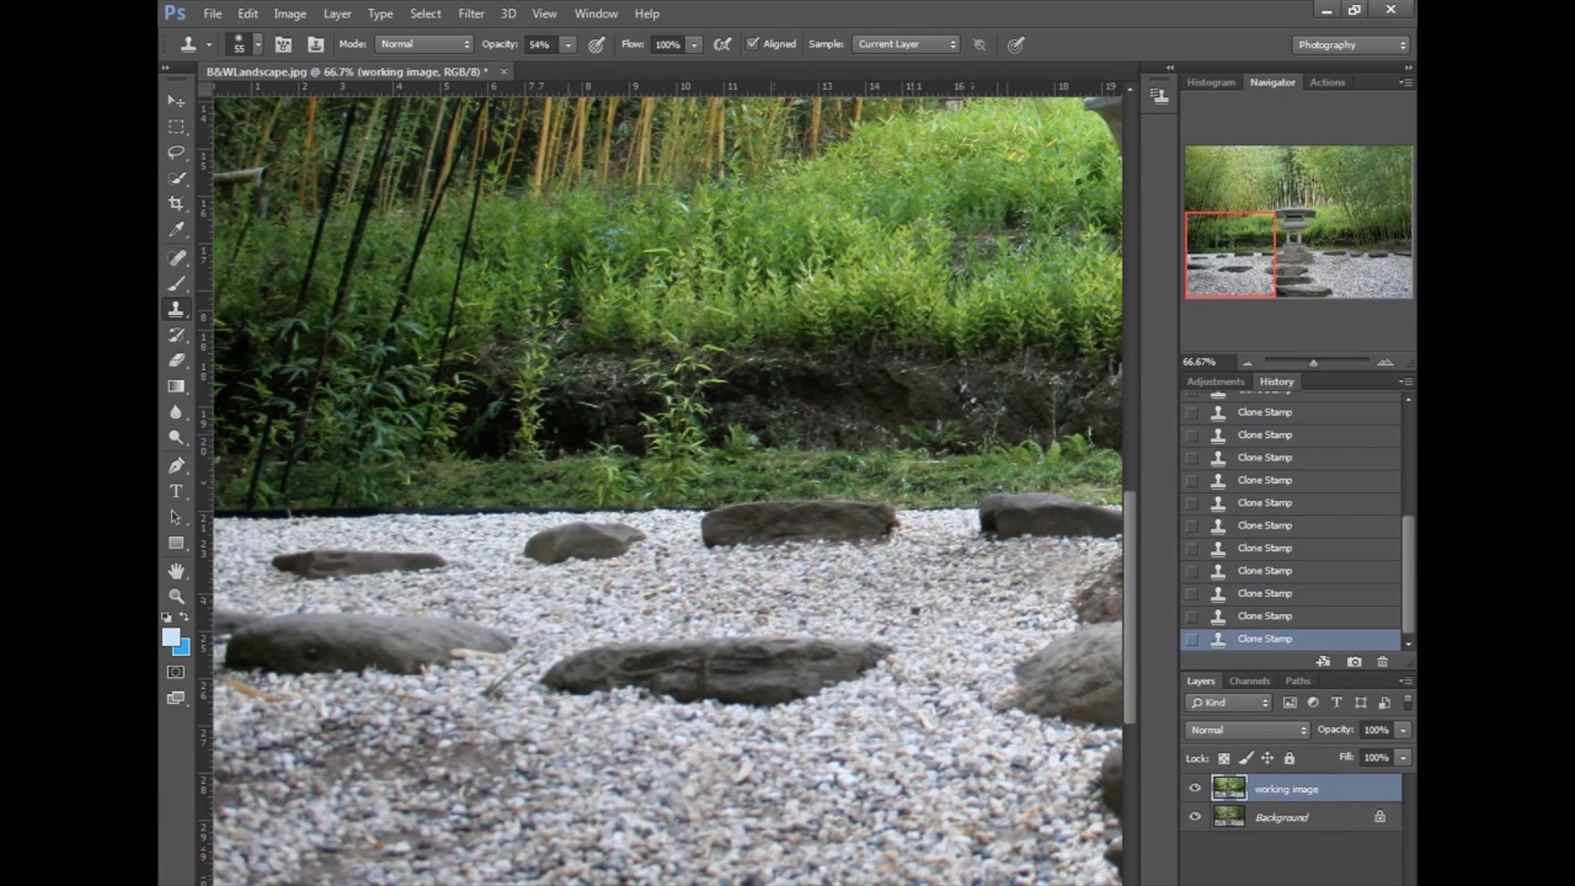
{"action": "left_click", "coordinate": [269, 710], "text": "alt"}
{"action": "left_click", "coordinate": [283, 701]}
{"action": "left_click", "coordinate": [263, 696]}
{"action": "left_click", "coordinate": [235, 692]}
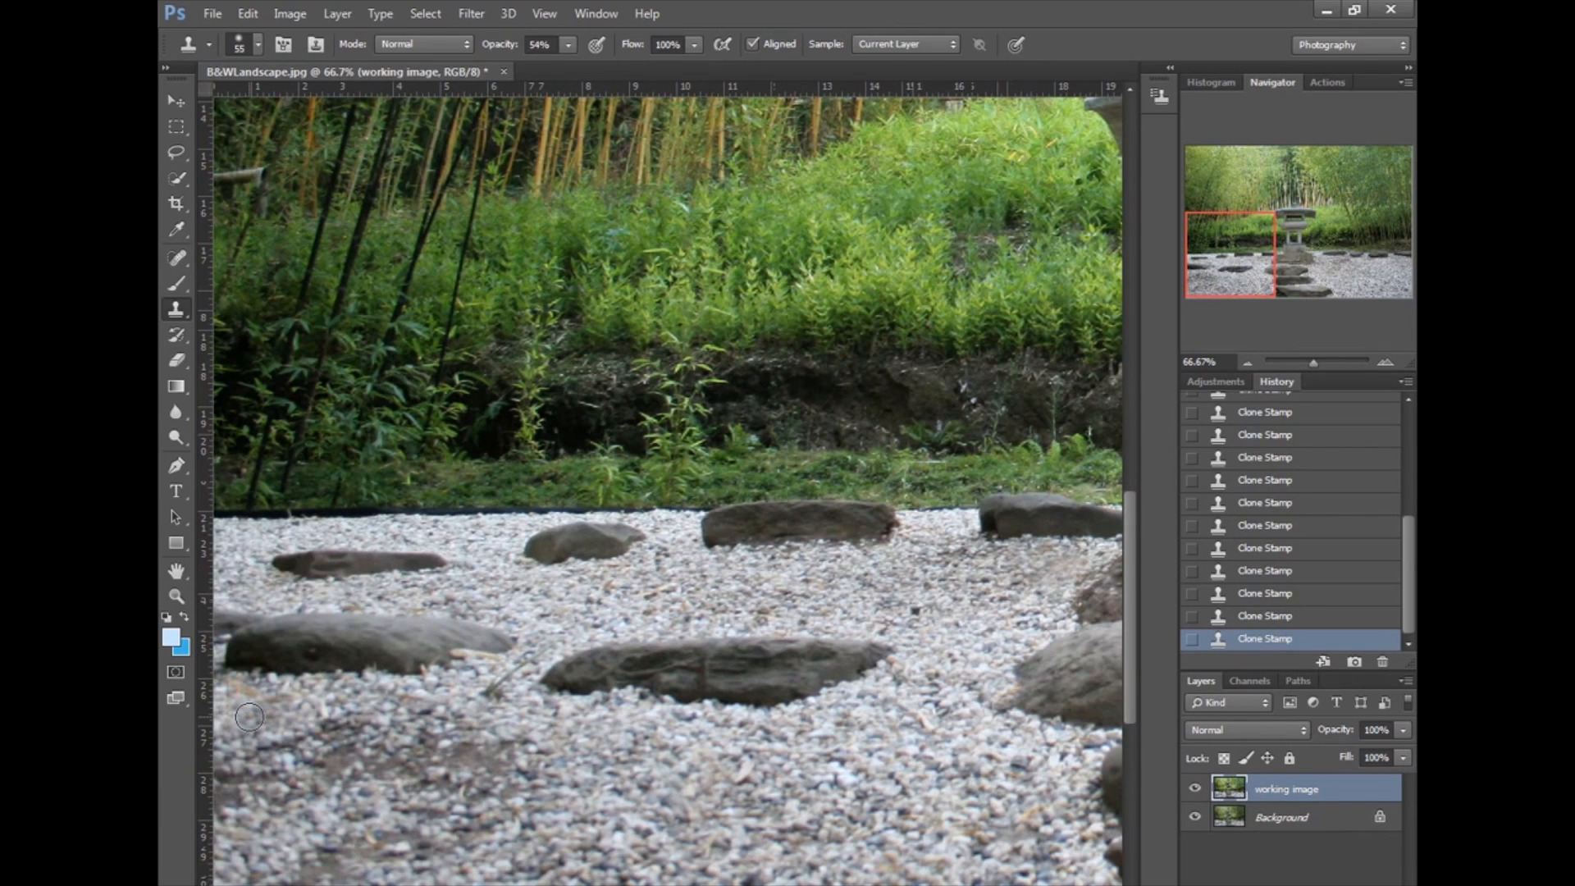
{"action": "left_click", "coordinate": [225, 704]}
Step: Clone gravel over the twig and debris between the two large left rocks and dab over the dirt patch in the foreground
{"action": "mouse_move", "coordinate": [446, 656]}
{"action": "left_mouse_down"}
{"action": "mouse_move", "coordinate": [443, 642]}
{"action": "mouse_move", "coordinate": [517, 641]}
{"action": "left_mouse_up"}
{"action": "left_click", "coordinate": [426, 672]}
{"action": "left_click_drag", "start_coordinate": [495, 696], "coordinate": [538, 657]}
{"action": "left_click", "coordinate": [513, 675]}
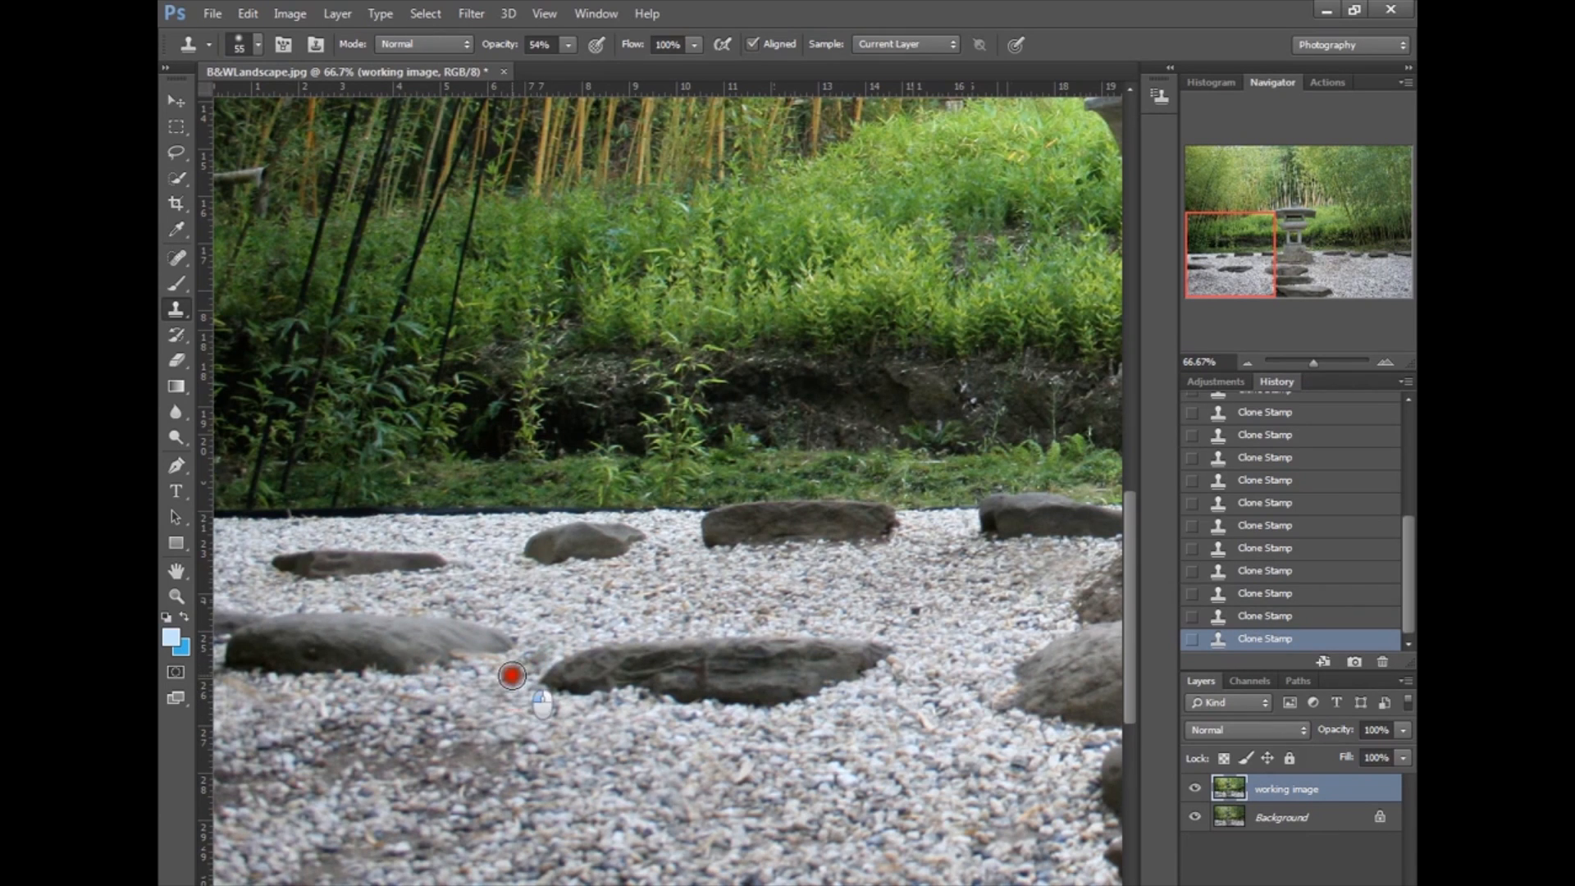
{"action": "left_click_drag", "start_coordinate": [402, 846], "coordinate": [374, 840]}
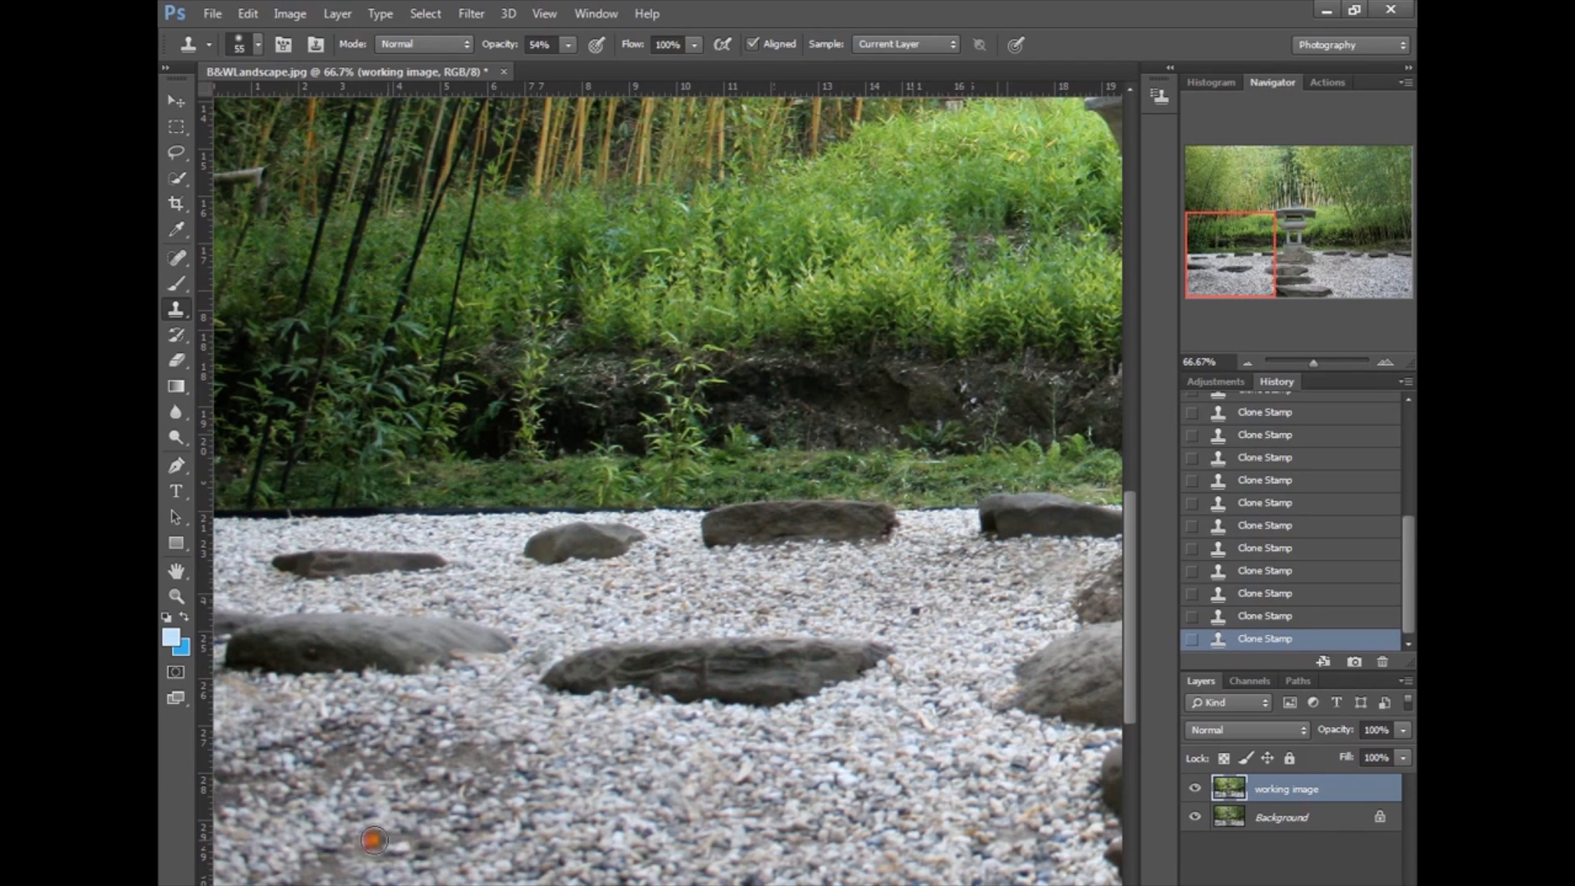
Step: With a 250 px brush, clone green foliage from right of the lantern over the dark gaps in the plants to its left
{"action": "left_click", "coordinate": [1248, 278]}
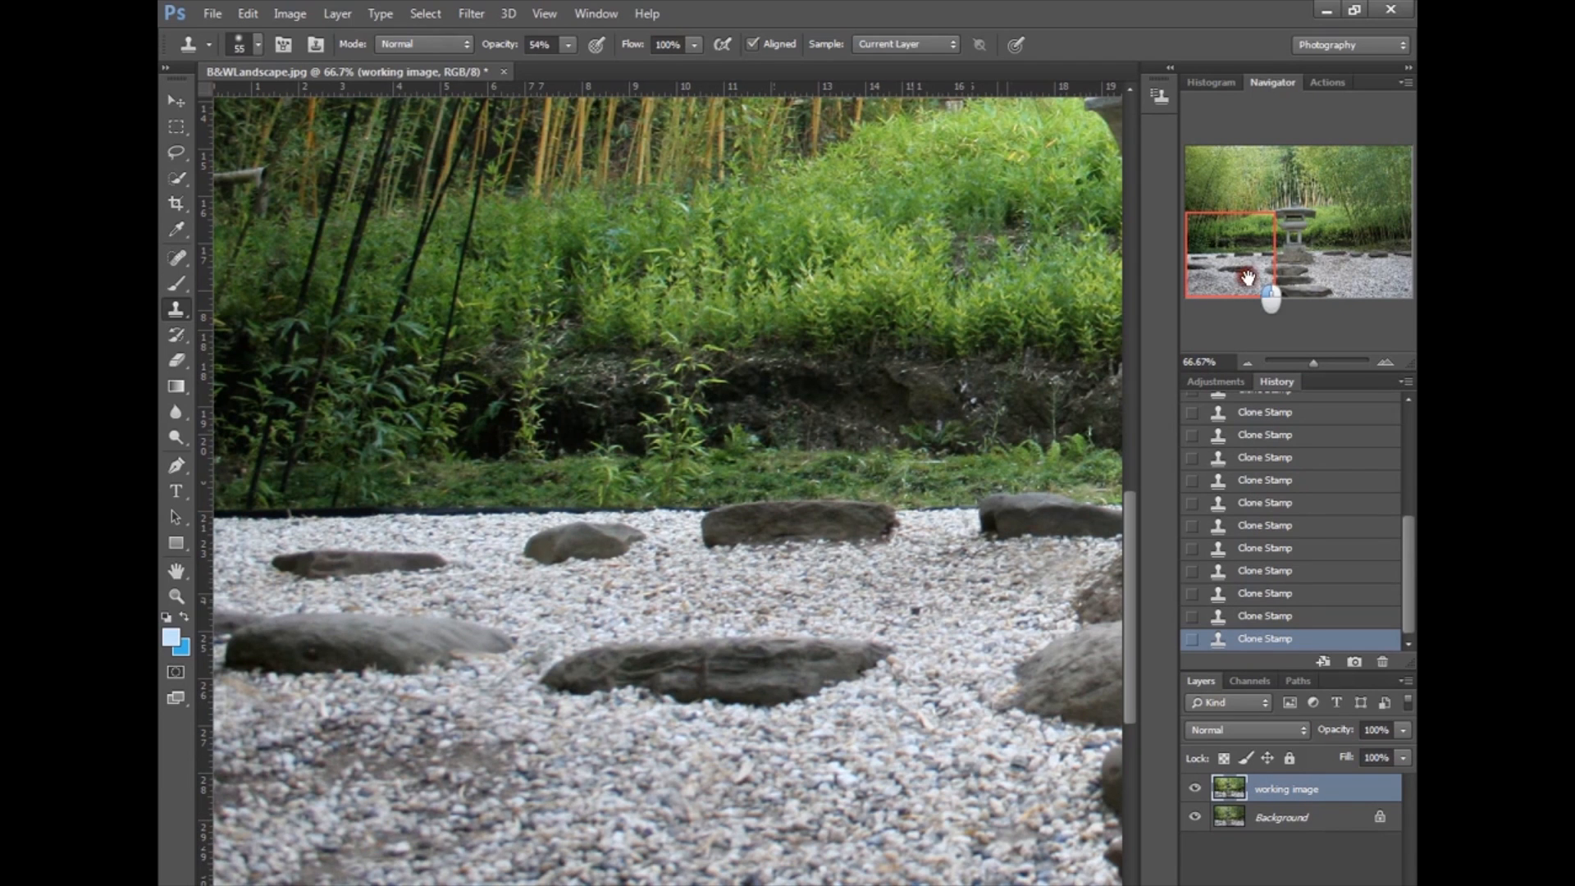
{"action": "left_click_drag", "start_coordinate": [1248, 278], "coordinate": [1303, 249]}
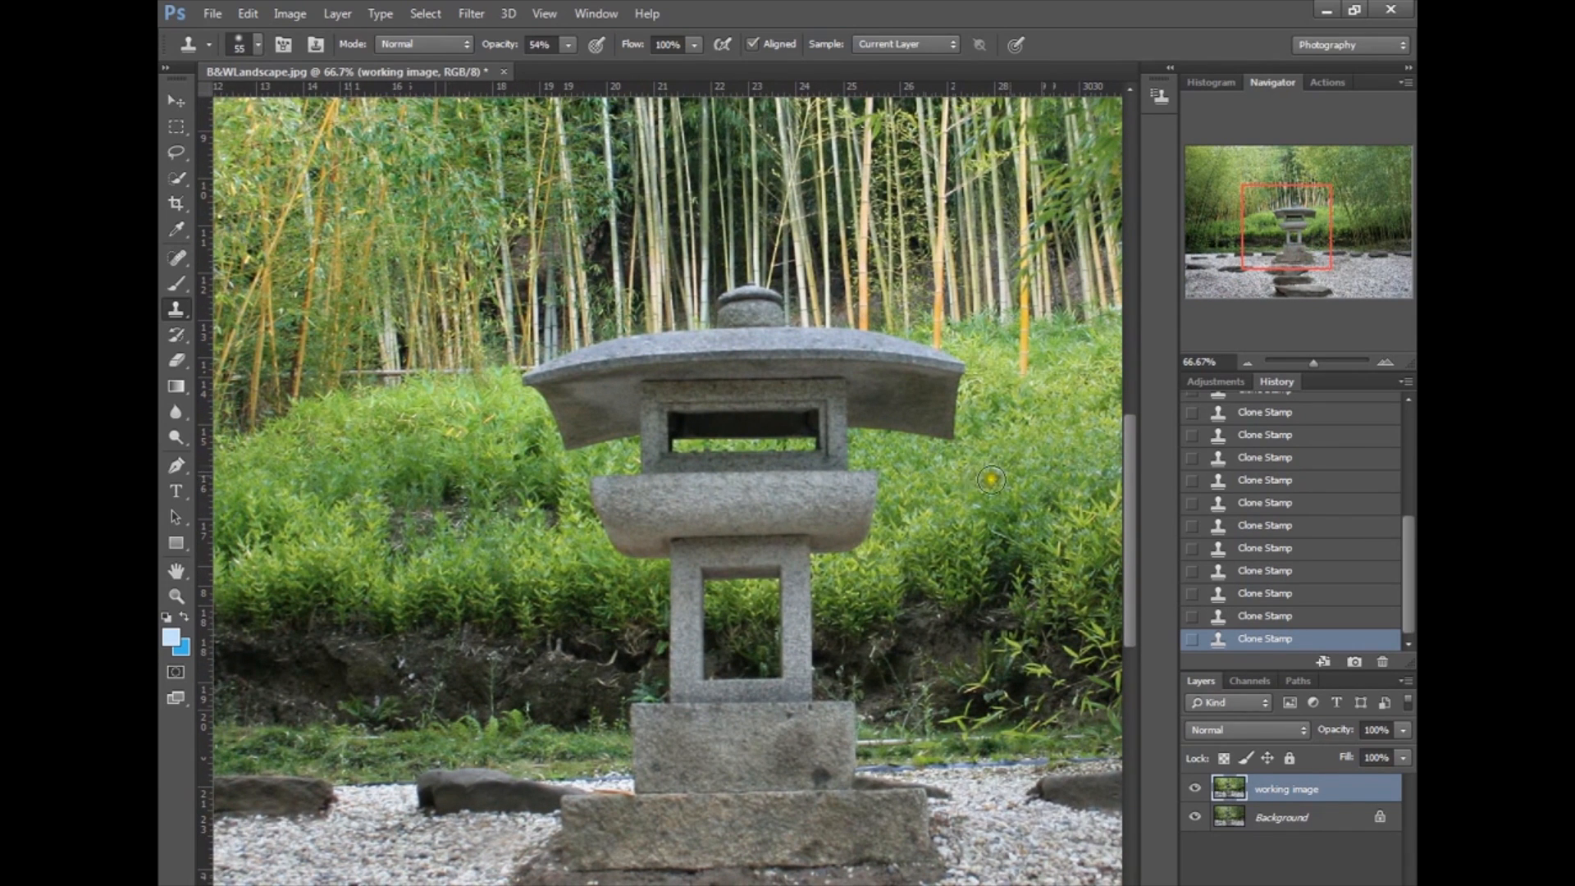
{"action": "left_click_drag", "start_coordinate": [1310, 257], "coordinate": [1310, 257]}
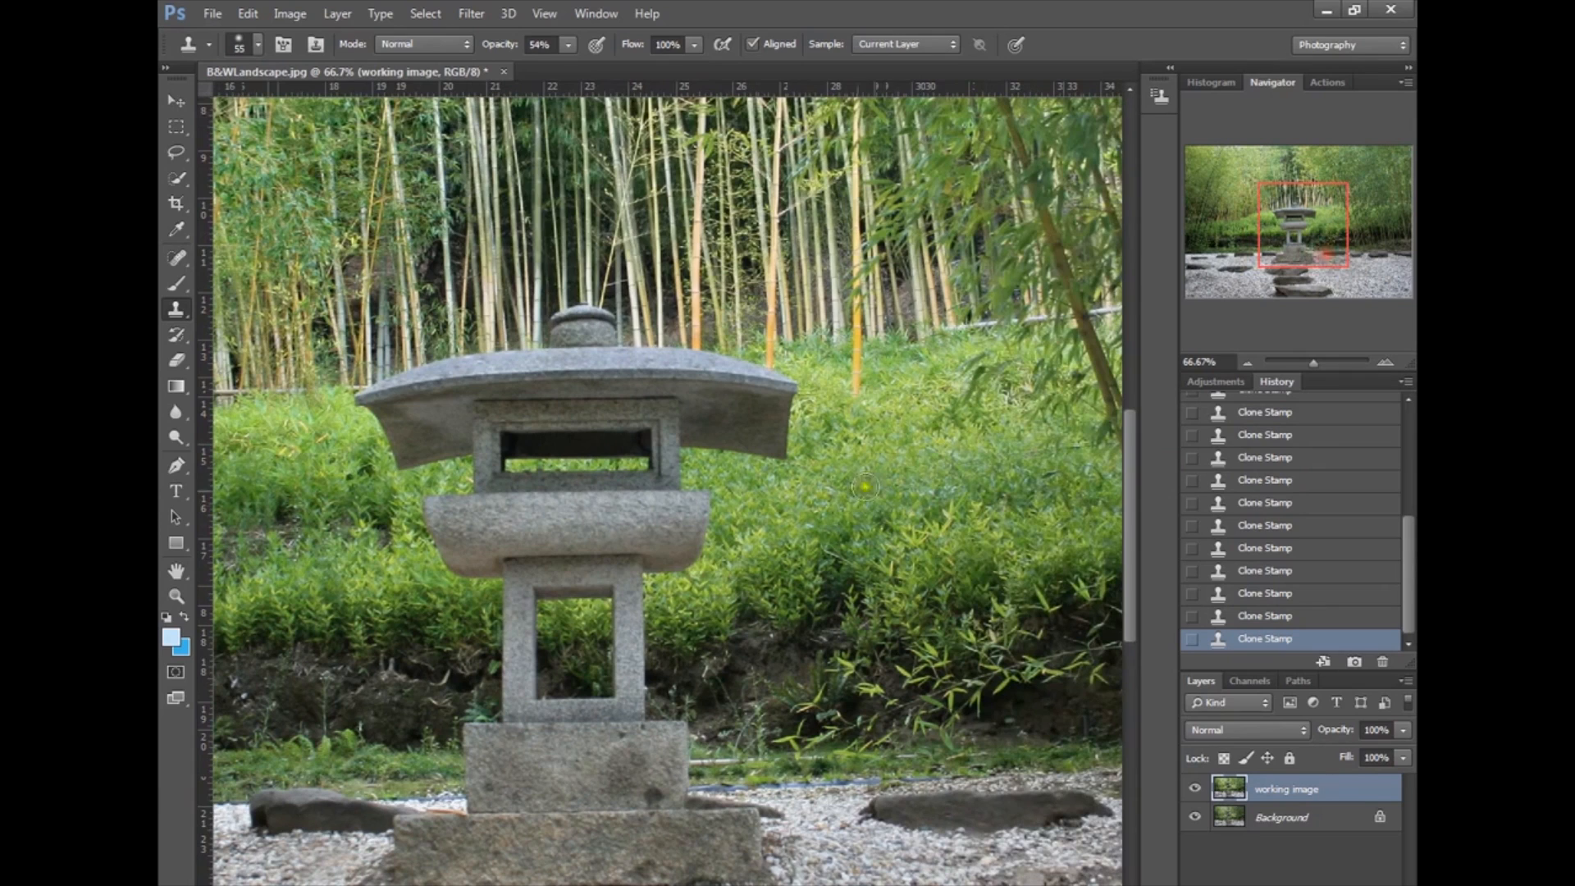
{"action": "key", "text": "bracketright"}
{"action": "key", "text": "bracketright"}
{"action": "key", "text": "bracketright"}
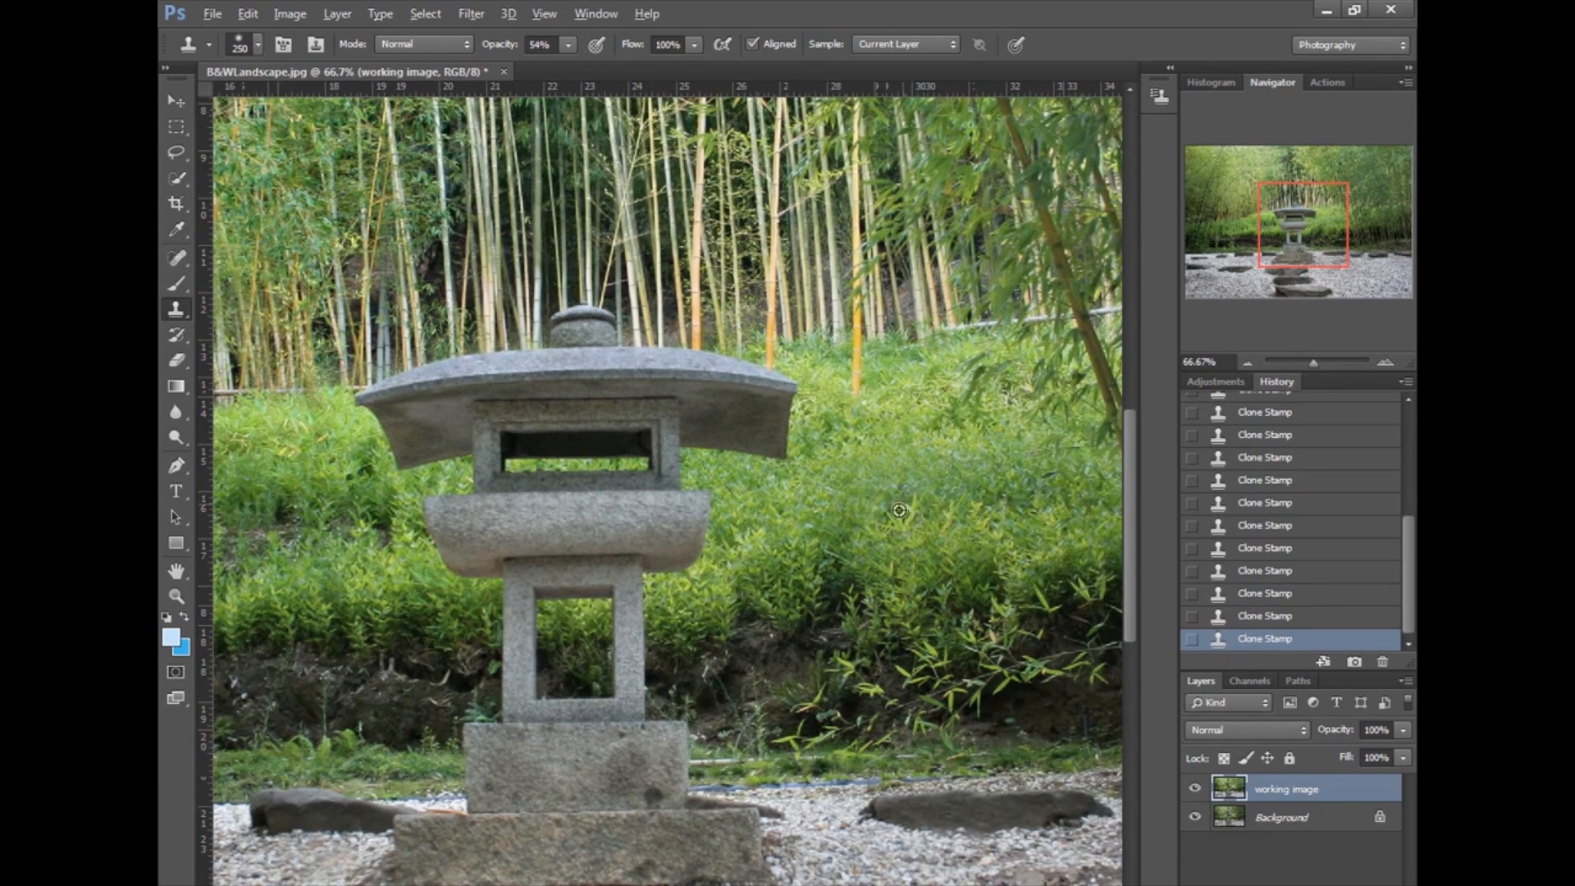
{"action": "left_click", "coordinate": [901, 492], "text": "alt"}
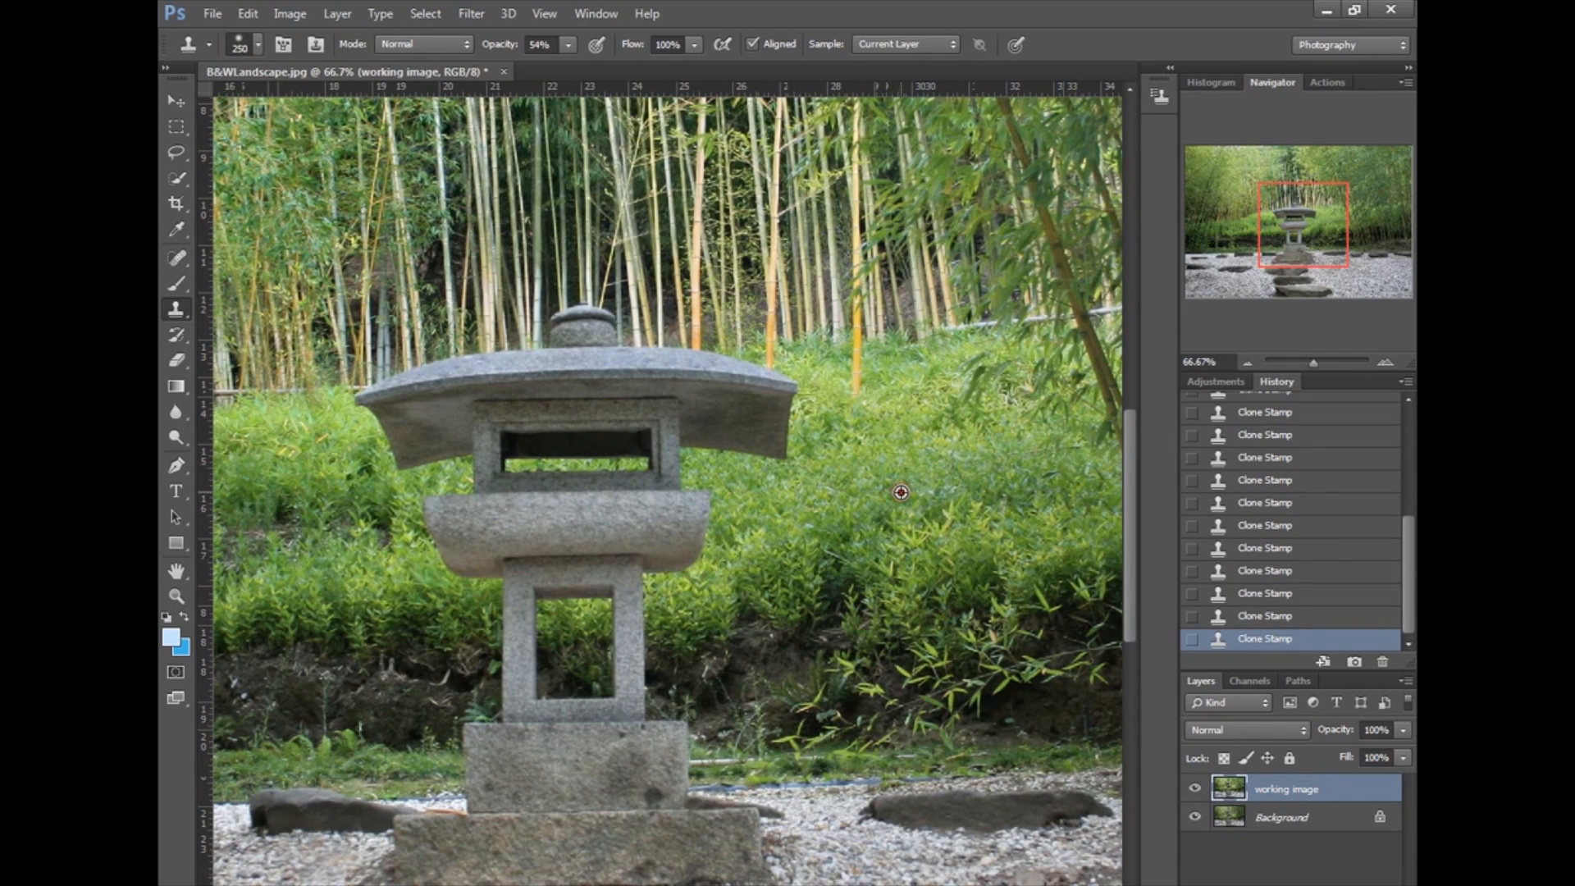
{"action": "left_click_drag", "start_coordinate": [1289, 252], "coordinate": [1261, 259]}
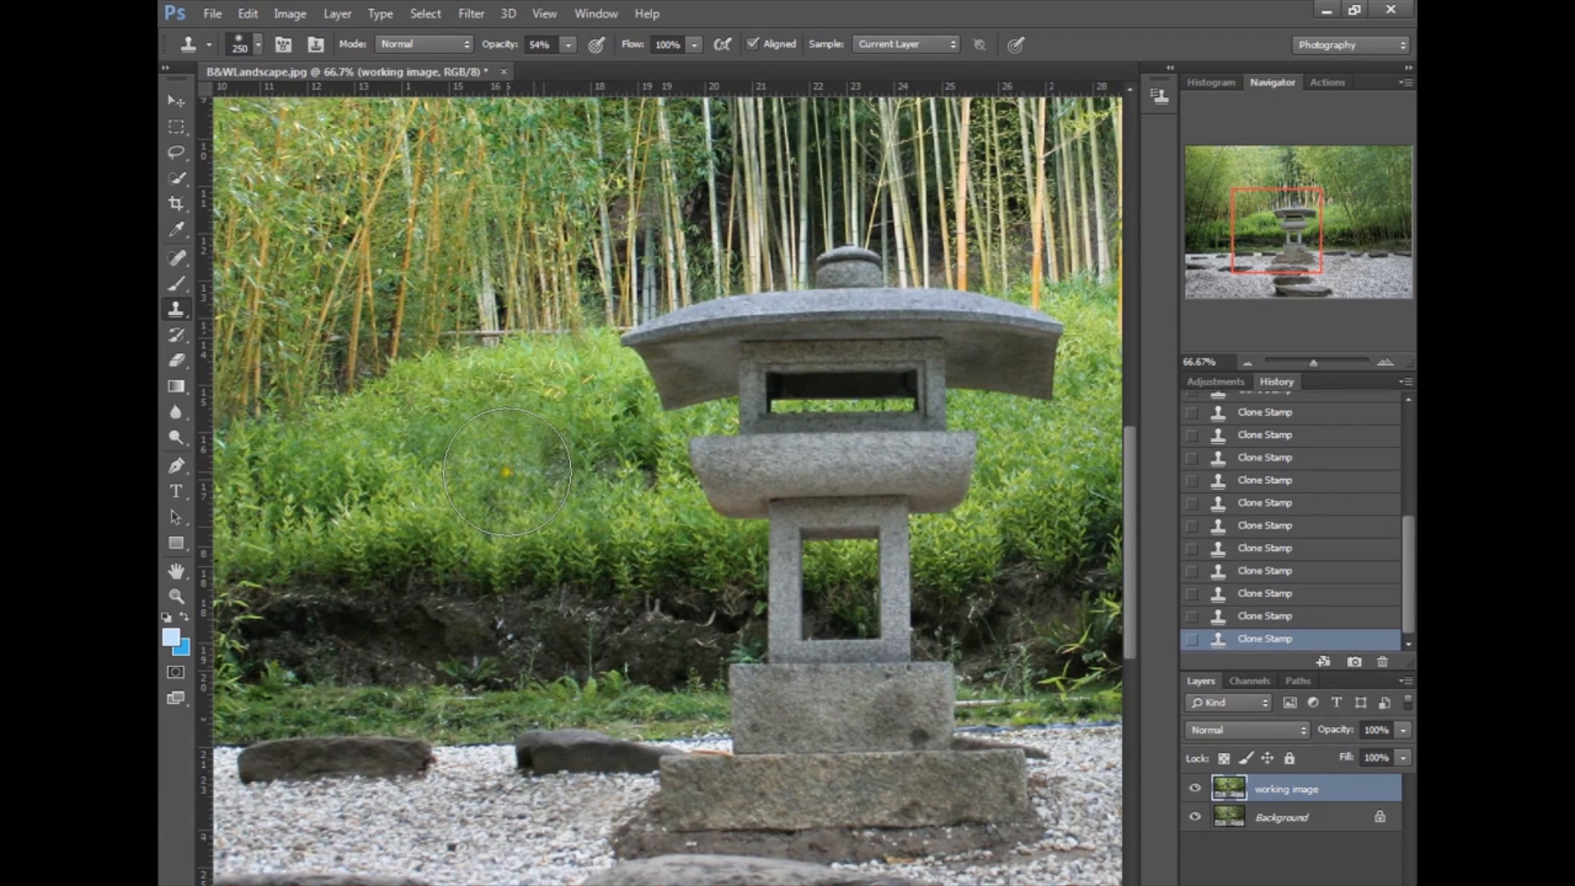
{"action": "left_click", "coordinate": [507, 471]}
{"action": "left_click", "coordinate": [586, 482]}
{"action": "left_click", "coordinate": [499, 566]}
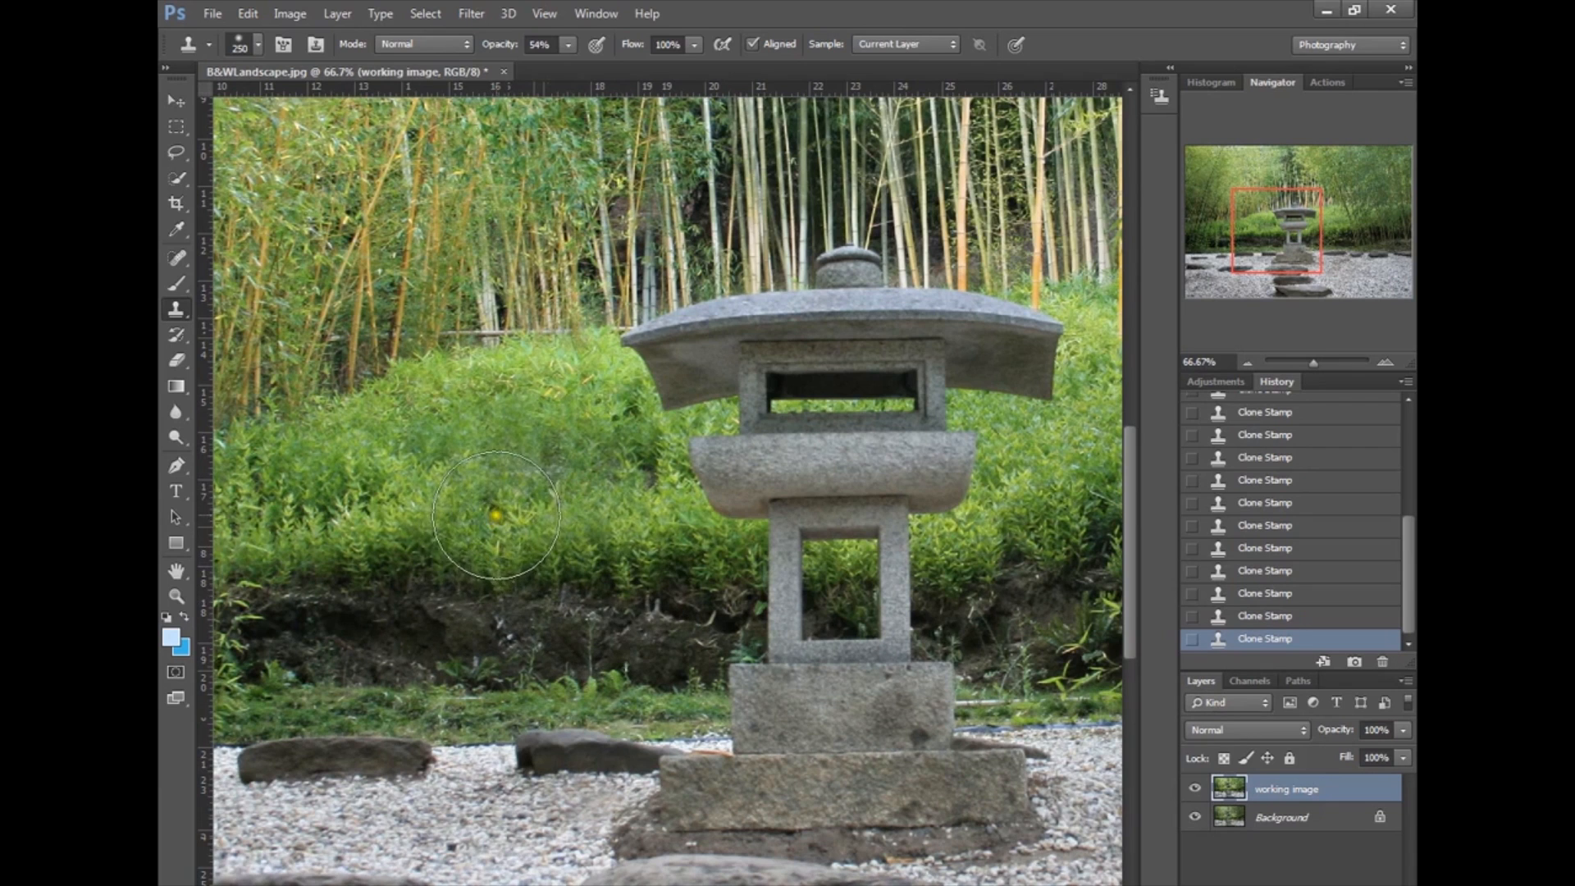
{"action": "left_click", "coordinate": [492, 489]}
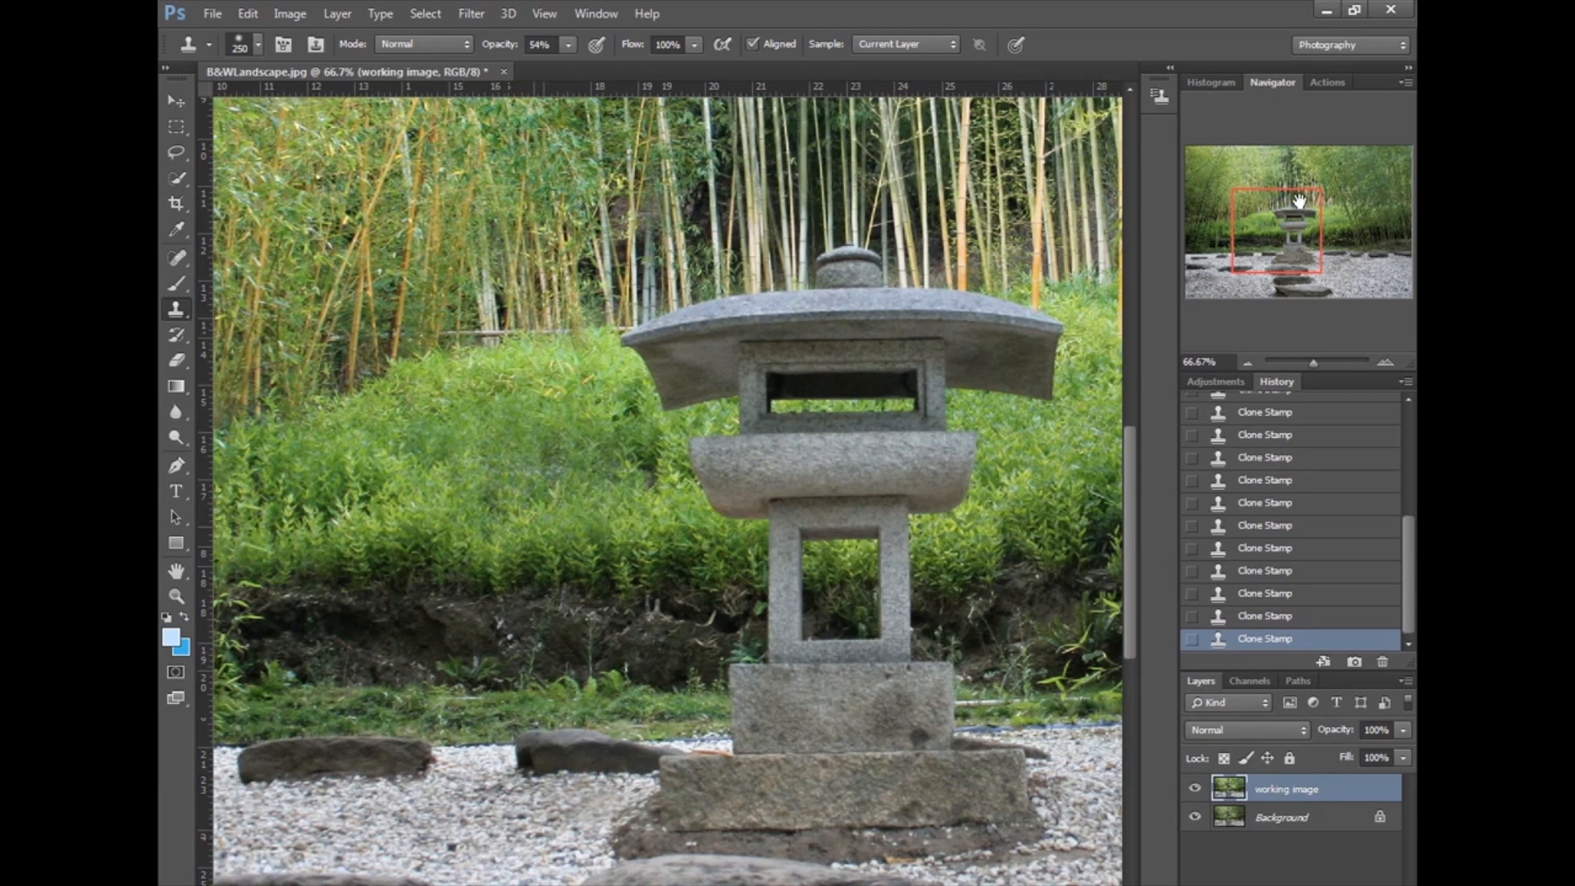
Step: With a 100 px brush, resample the foliage right of the lantern and clone it over the patchy plants just left of it
{"action": "left_click_drag", "start_coordinate": [1277, 248], "coordinate": [1290, 249]}
{"action": "key", "text": "bracketleft"}
{"action": "key", "text": "bracketleft"}
{"action": "key", "text": "bracketleft"}
{"action": "key", "text": "bracketleft"}
{"action": "key", "text": "bracketleft"}
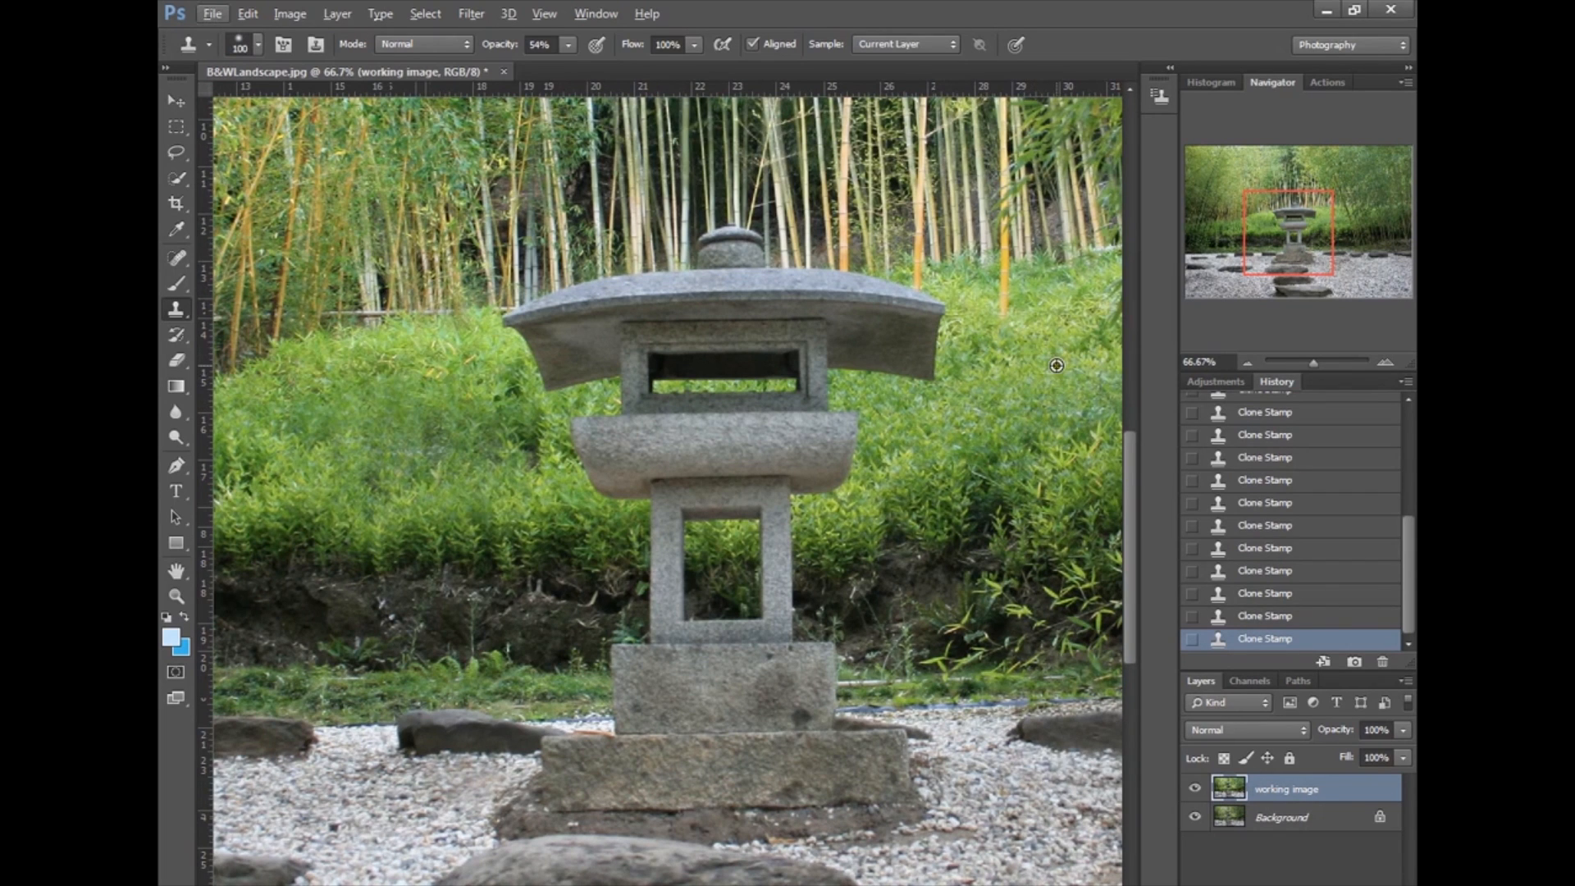
{"action": "left_click", "coordinate": [1056, 366], "text": "alt"}
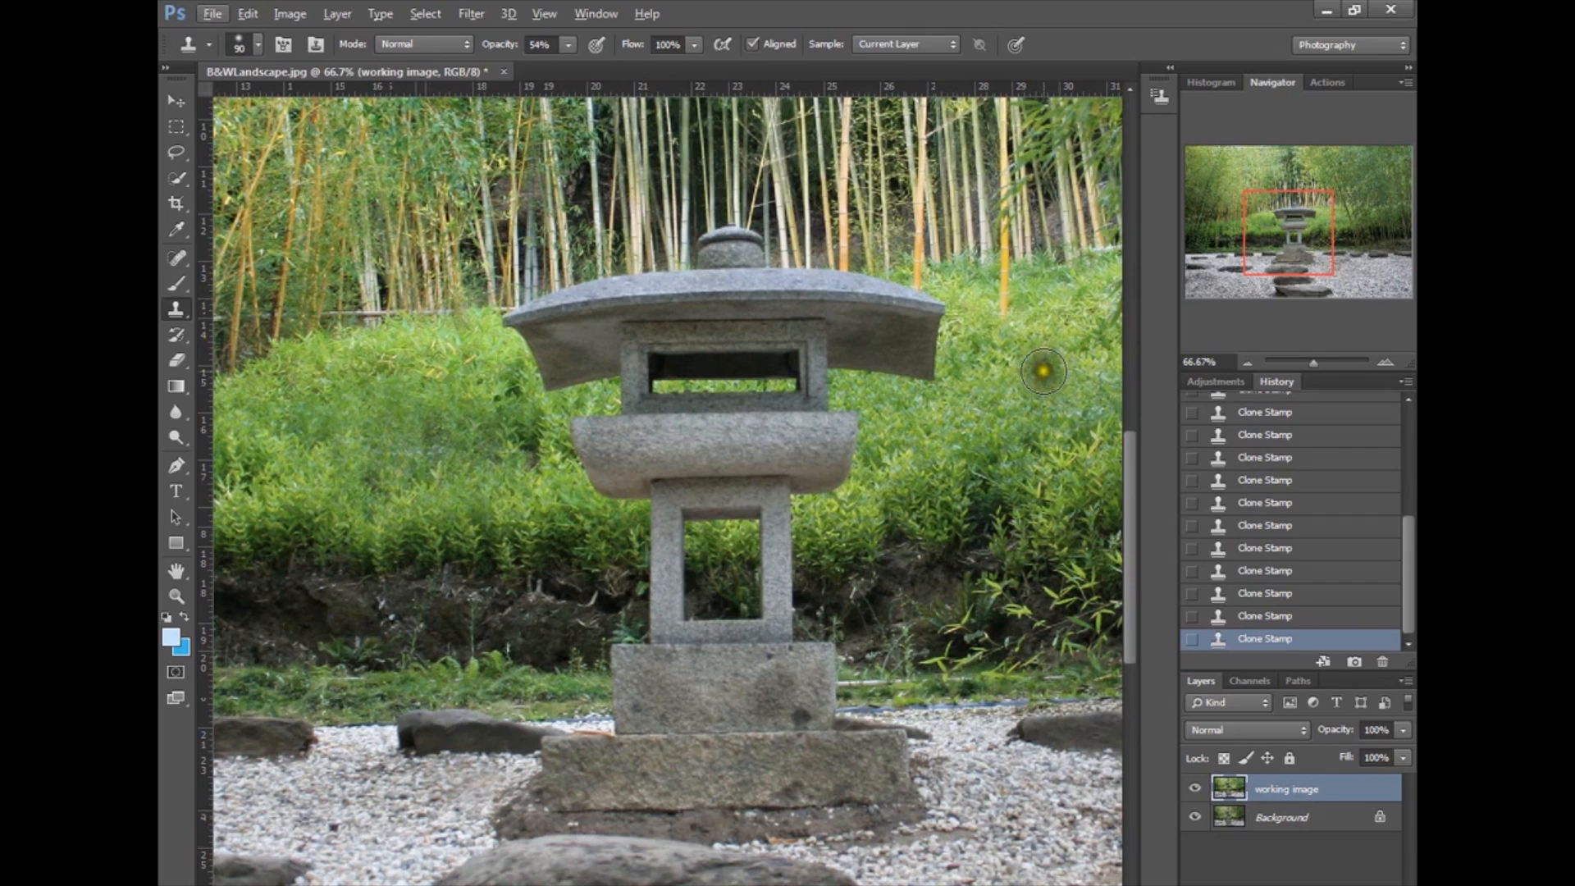
{"action": "left_click", "coordinate": [1043, 368], "text": "alt"}
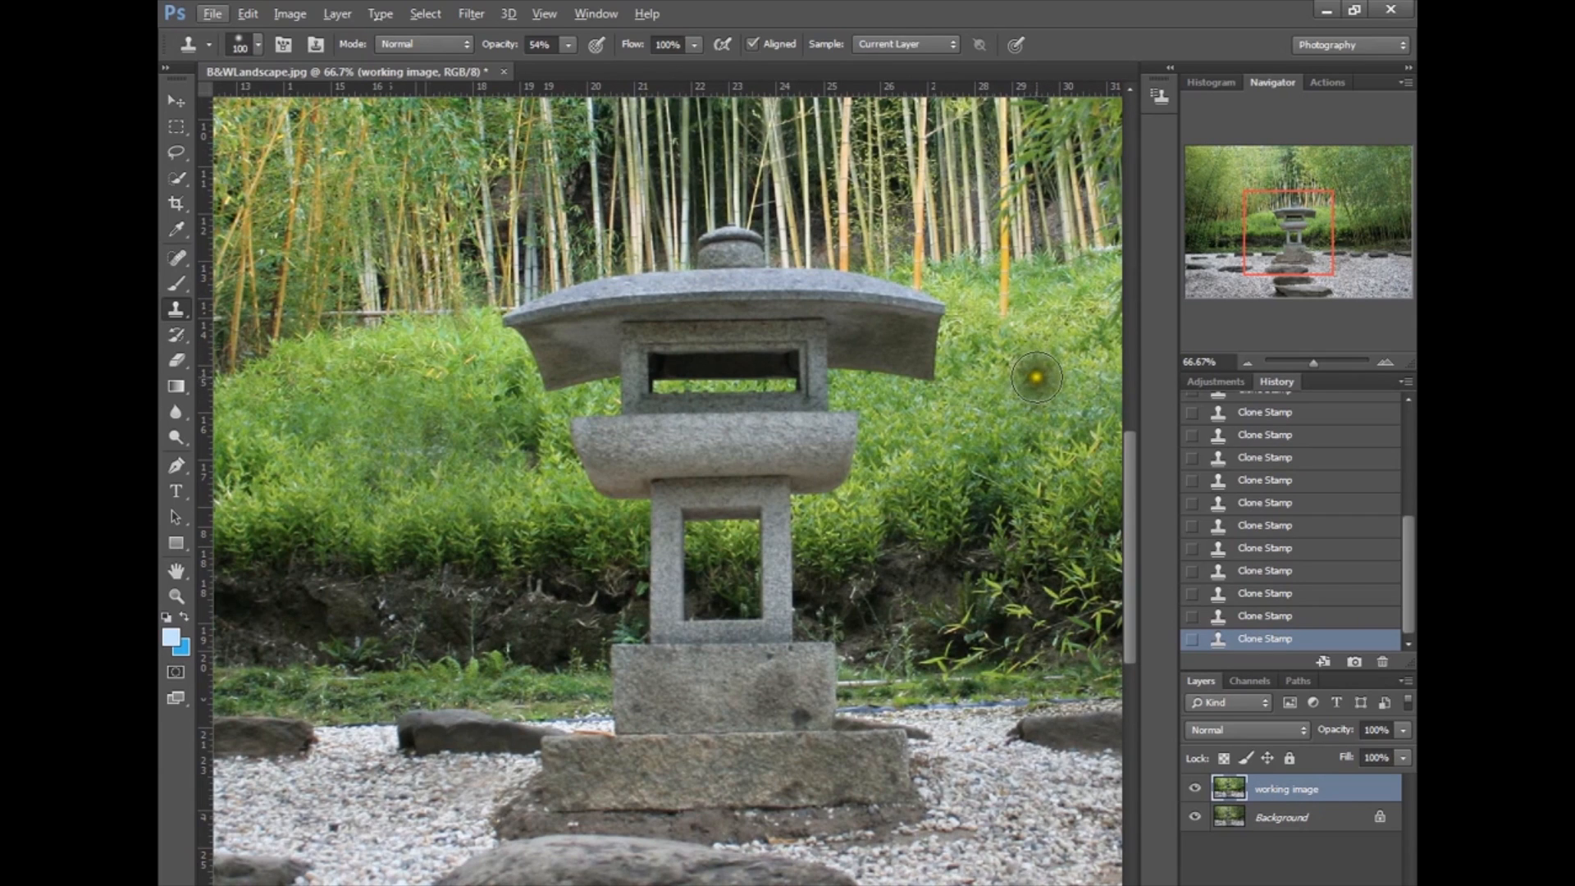
{"action": "left_click", "coordinate": [1038, 382], "text": "alt"}
{"action": "left_click", "coordinate": [524, 457]}
{"action": "left_click", "coordinate": [525, 443]}
{"action": "left_click", "coordinate": [546, 518]}
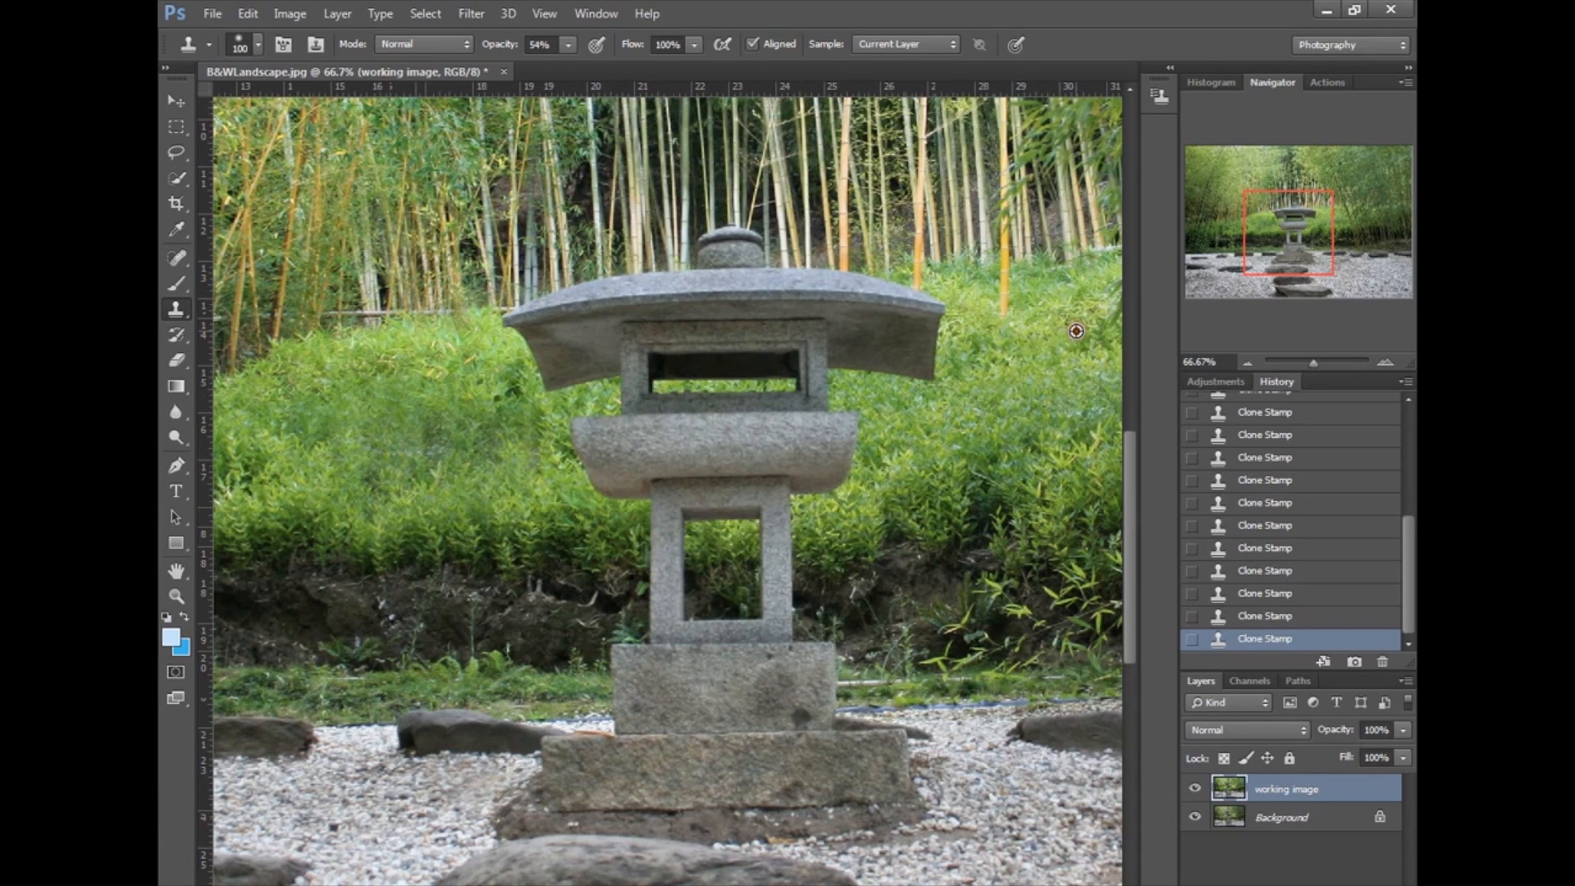
Step: Touch up the cloned foliage across the slope left of the lantern with further Clone Stamp dabs
{"action": "left_click", "coordinate": [509, 506]}
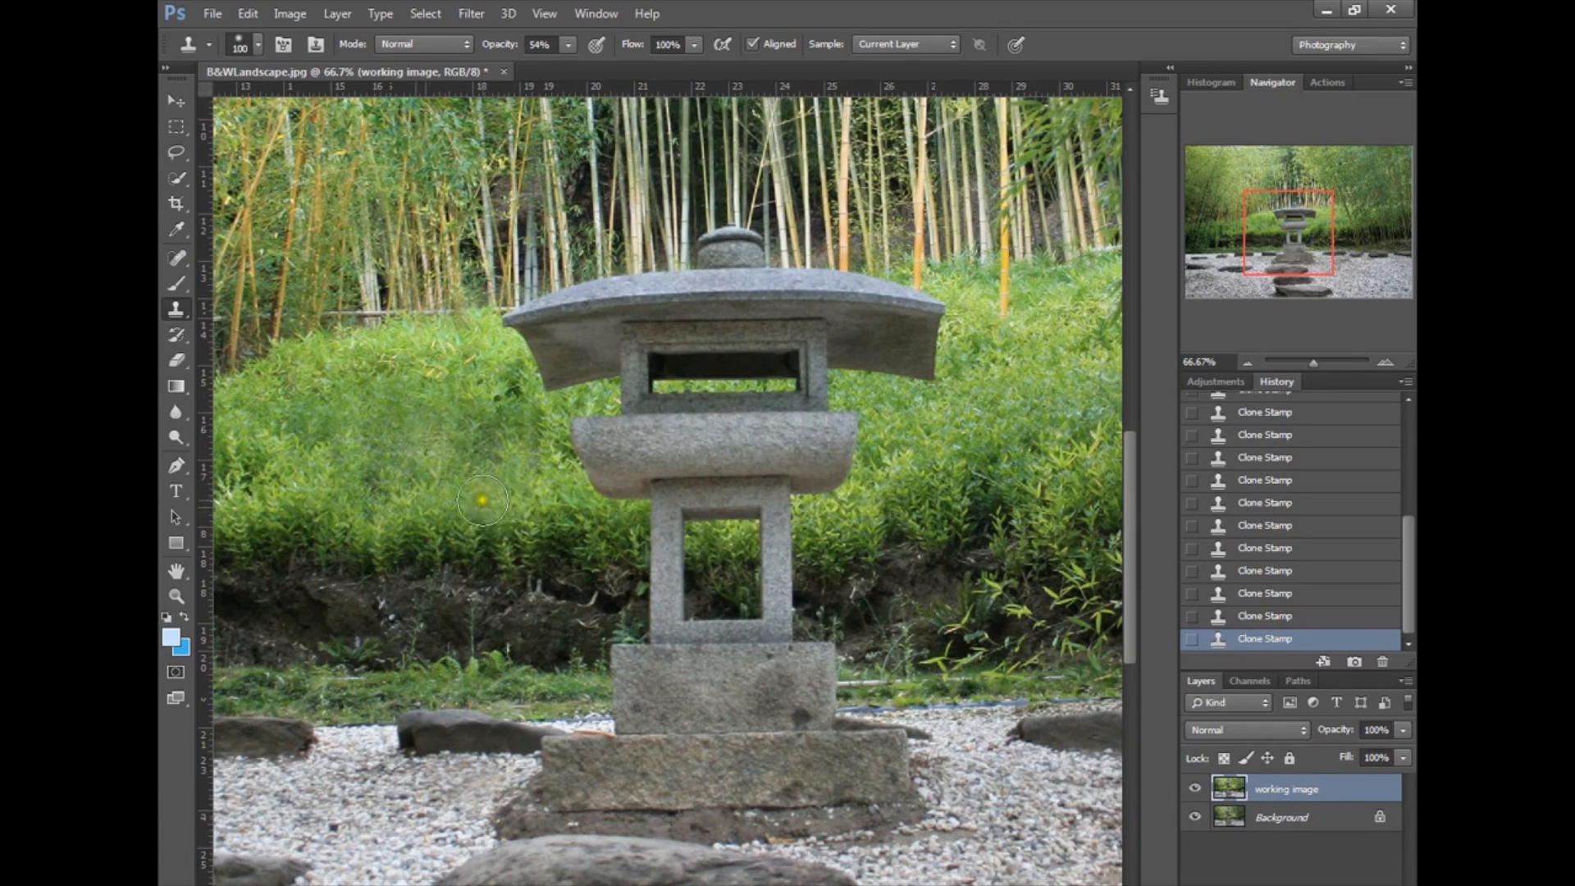
{"action": "left_click", "coordinate": [383, 495]}
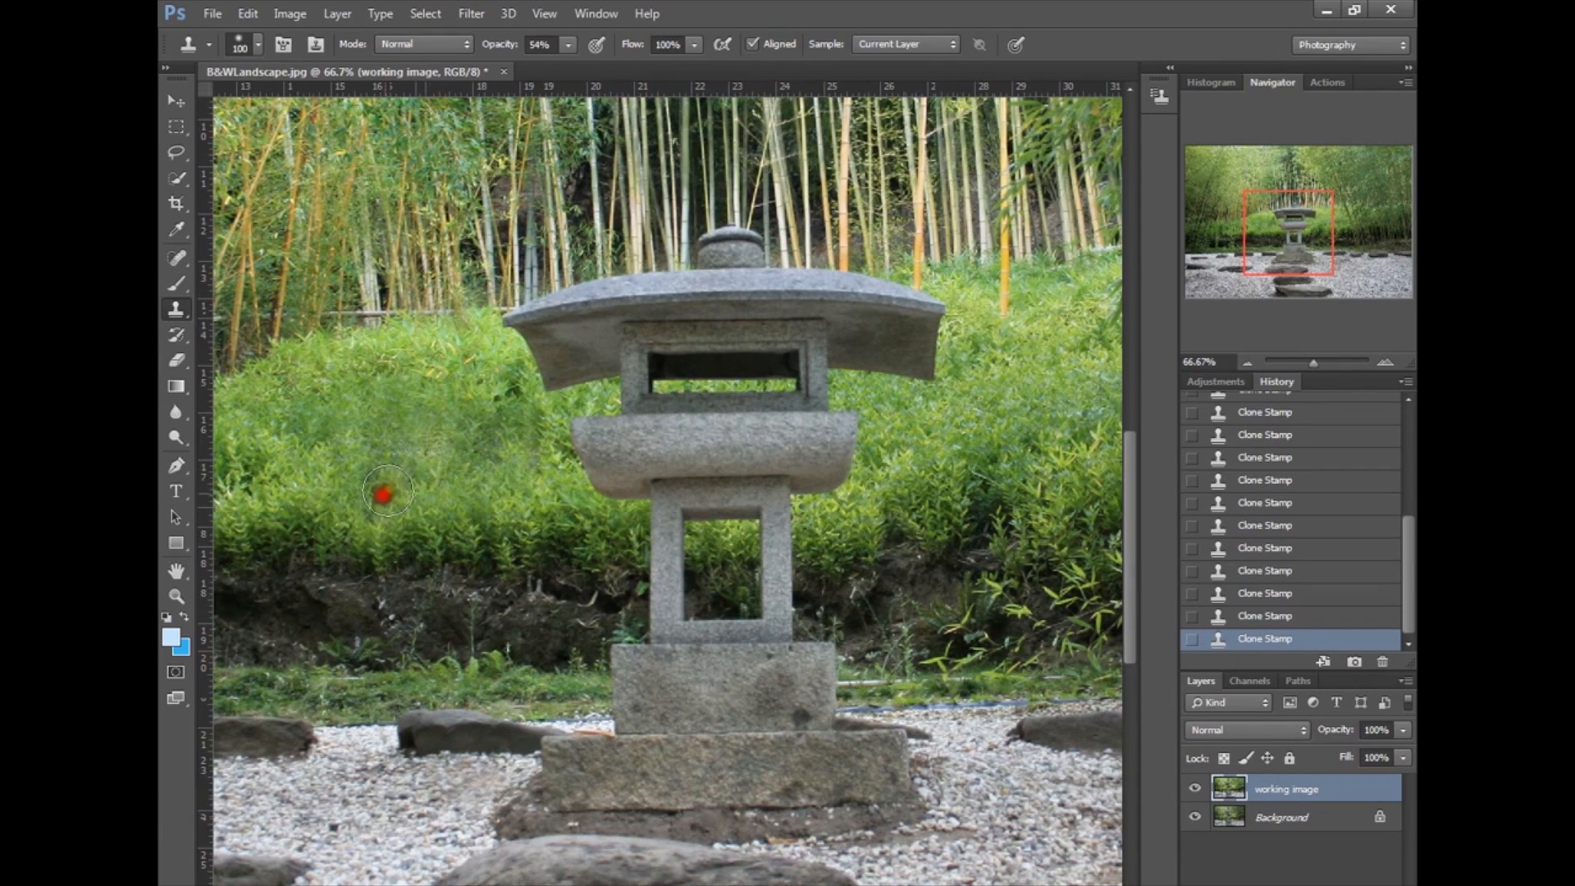
{"action": "left_click", "coordinate": [1045, 508]}
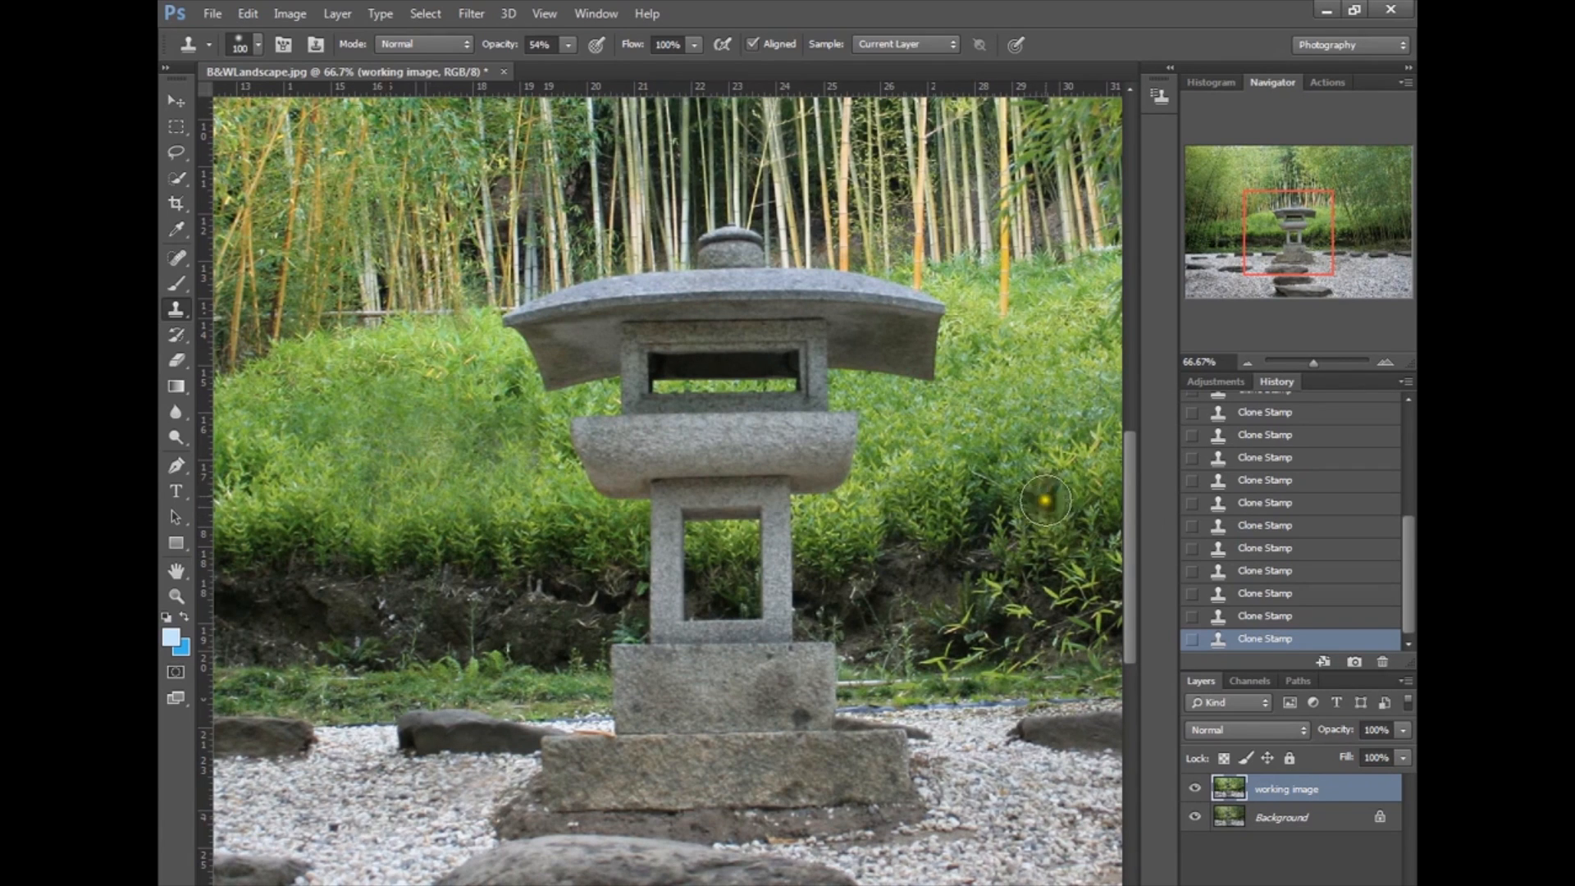
{"action": "left_click", "coordinate": [495, 451]}
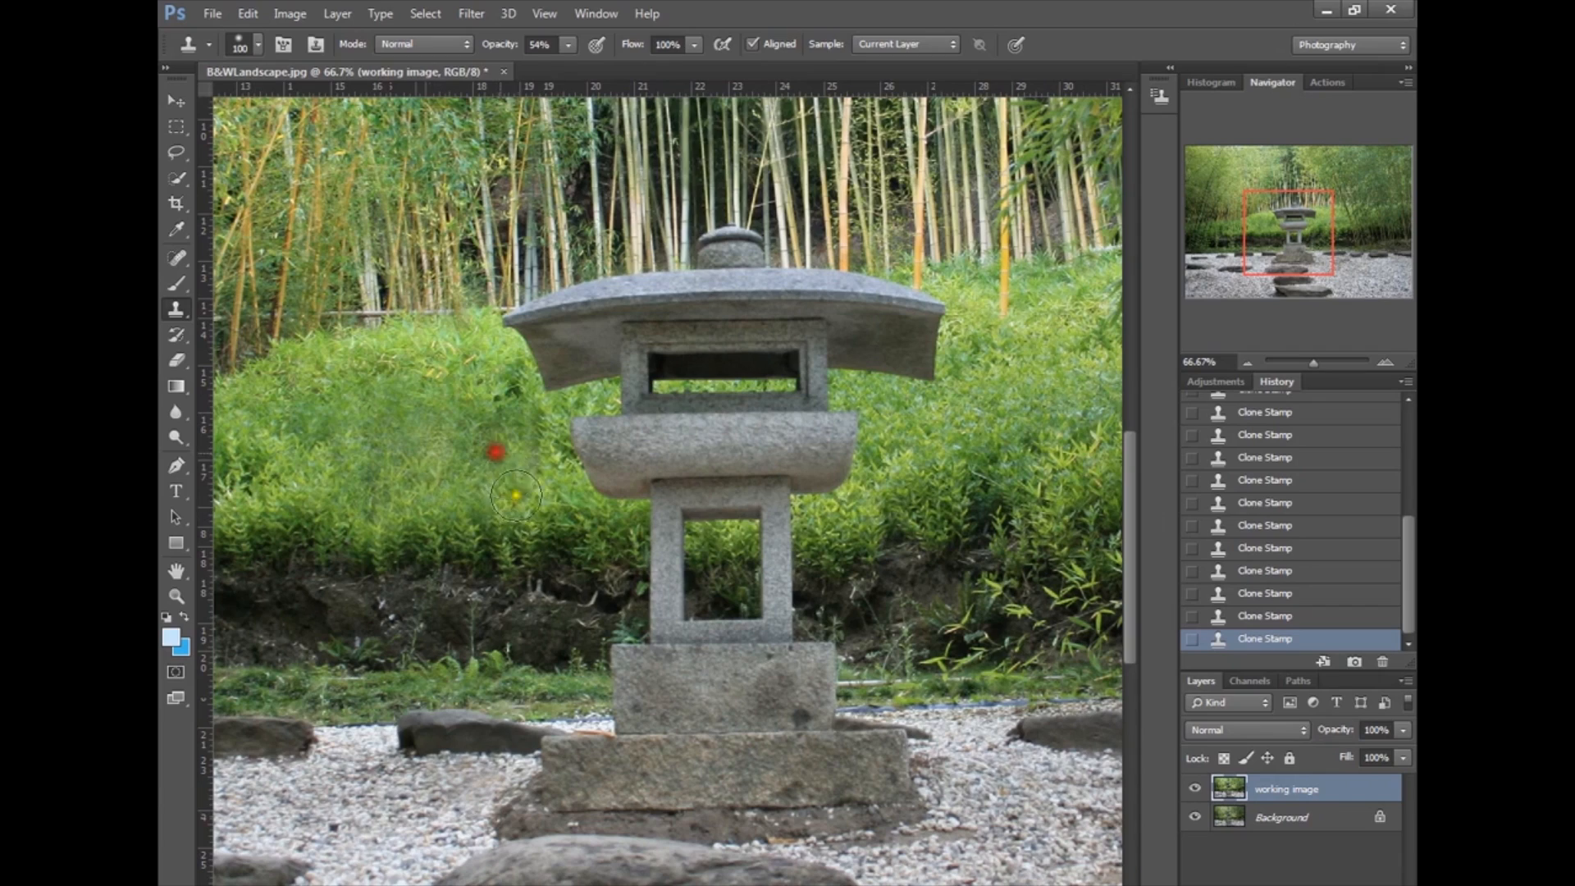
{"action": "left_click", "coordinate": [276, 477]}
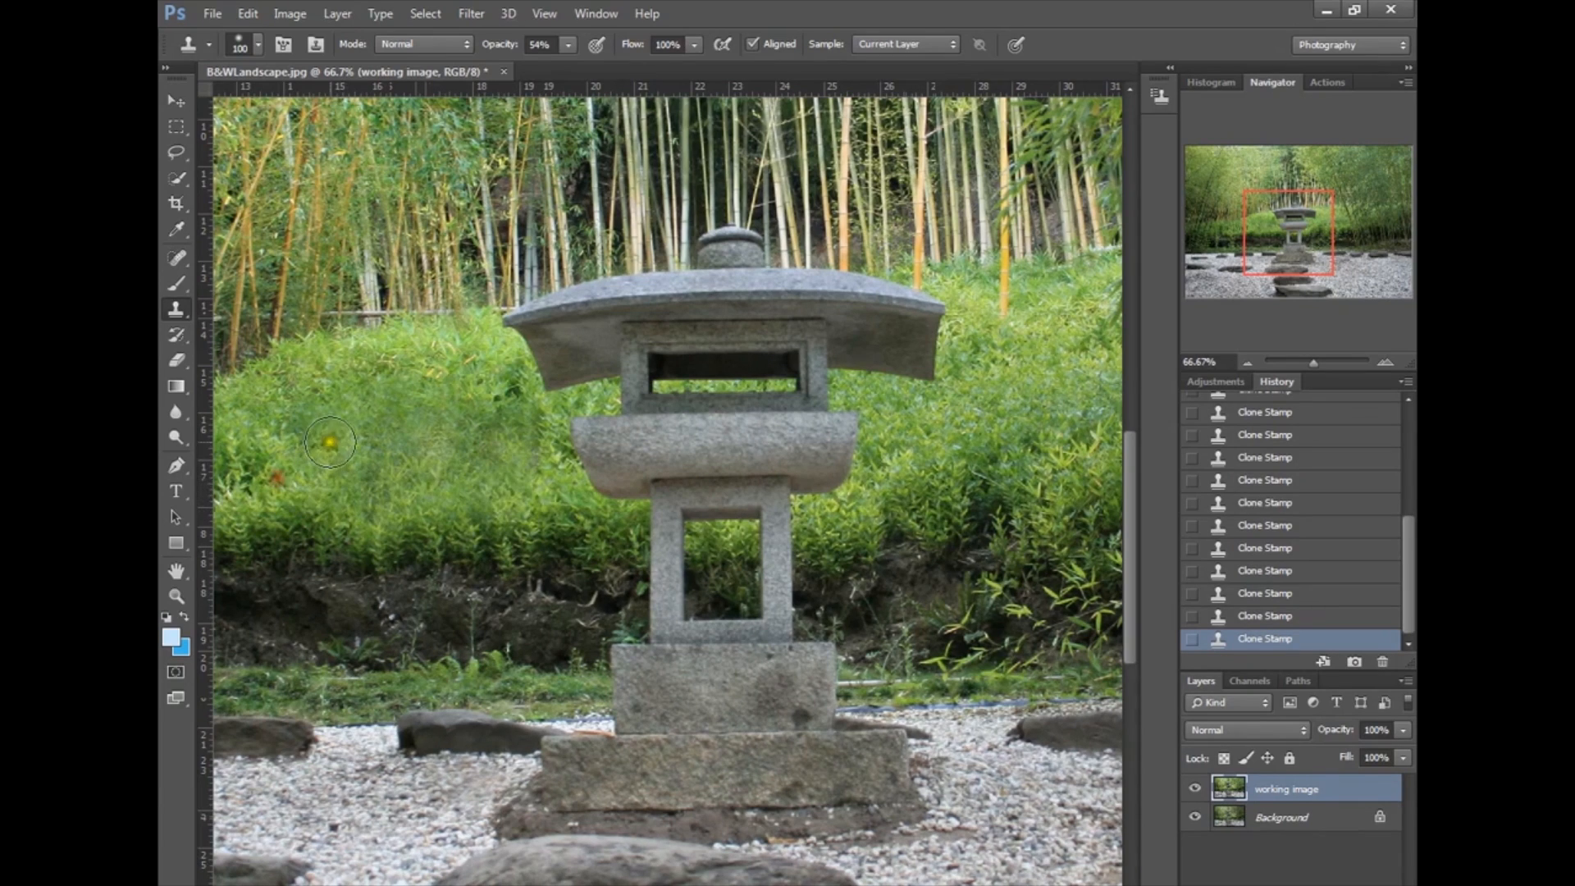
Step: With a 200 px brush, sample foliage right of the lantern and clone it over the blurry plant patch to its left
{"action": "key", "text": "ctrl+minus"}
{"action": "key", "text": "ctrl+minus"}
{"action": "key", "text": "ctrl+minus"}
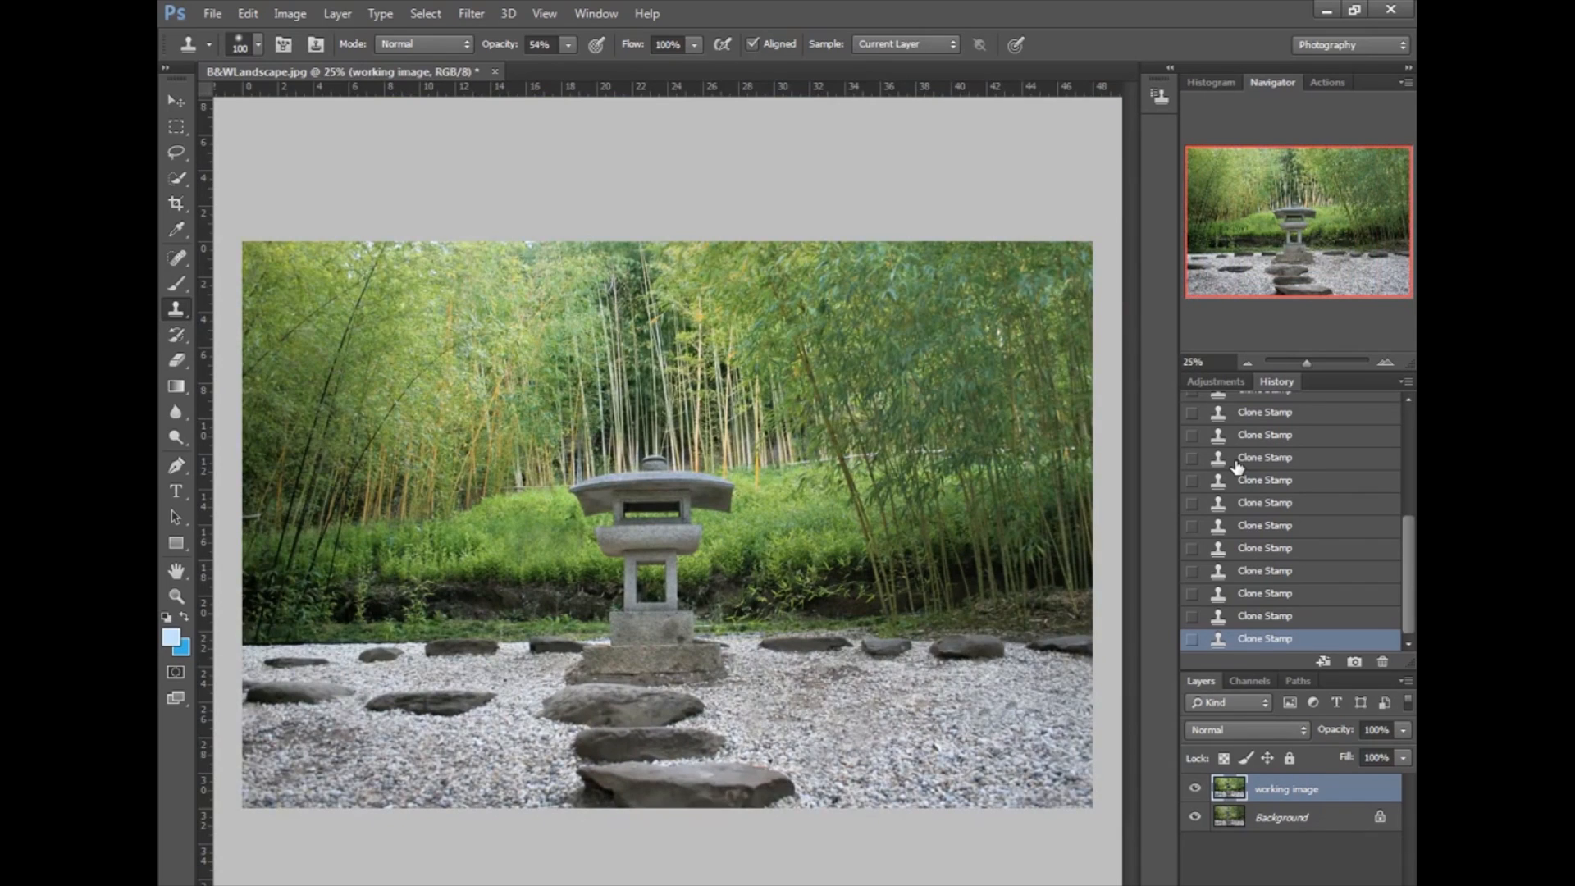
{"action": "key", "text": "ctrl+plus"}
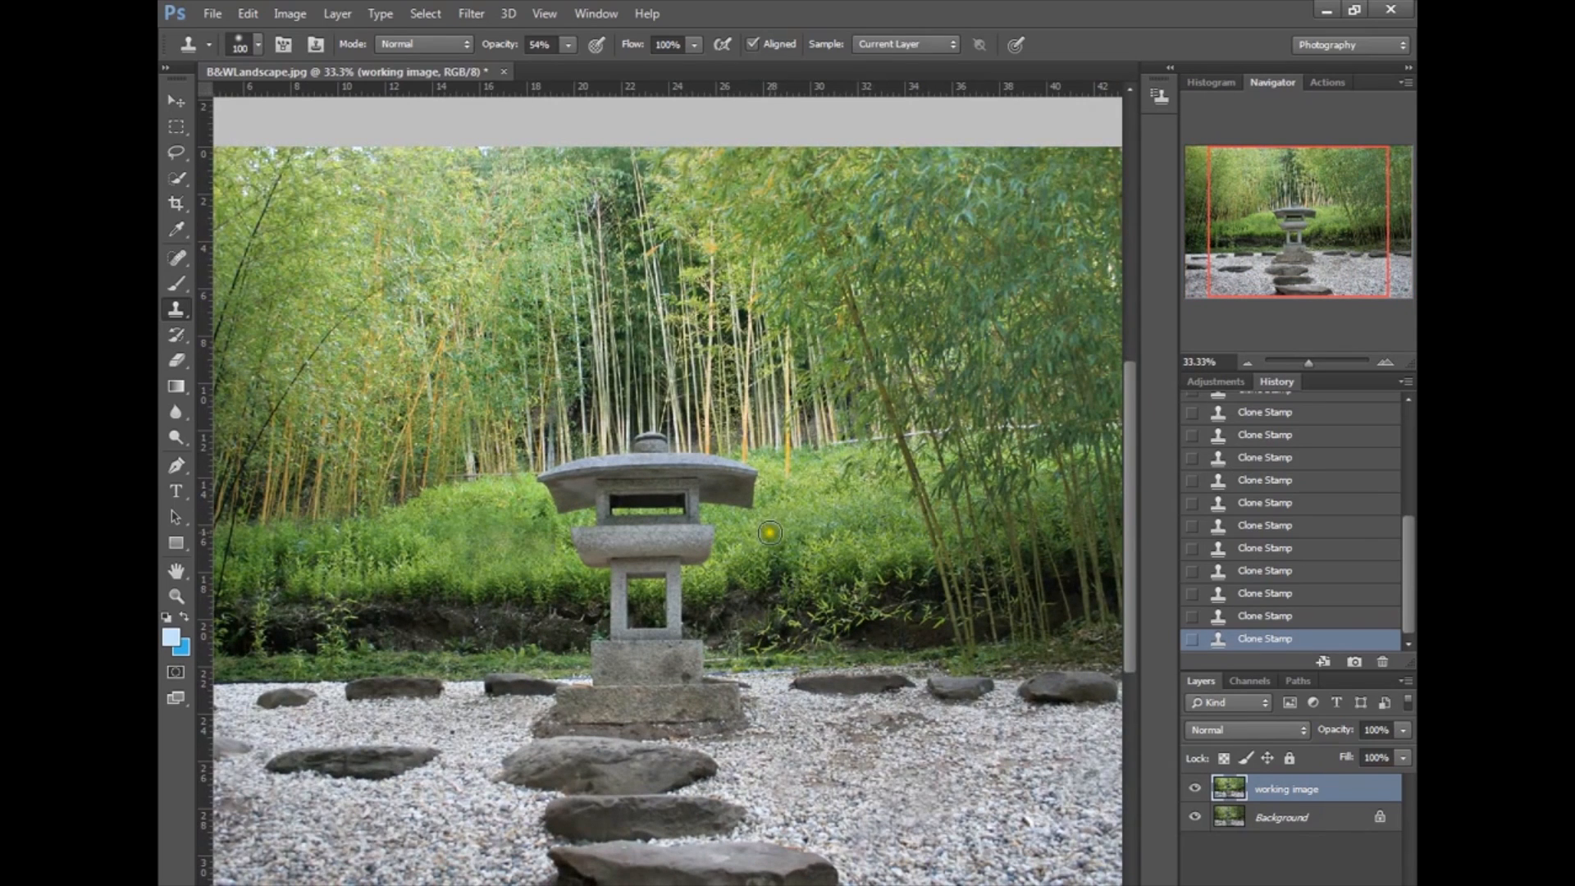
{"action": "key", "text": "bracketright"}
{"action": "key", "text": "bracketright"}
{"action": "key", "text": "bracketright"}
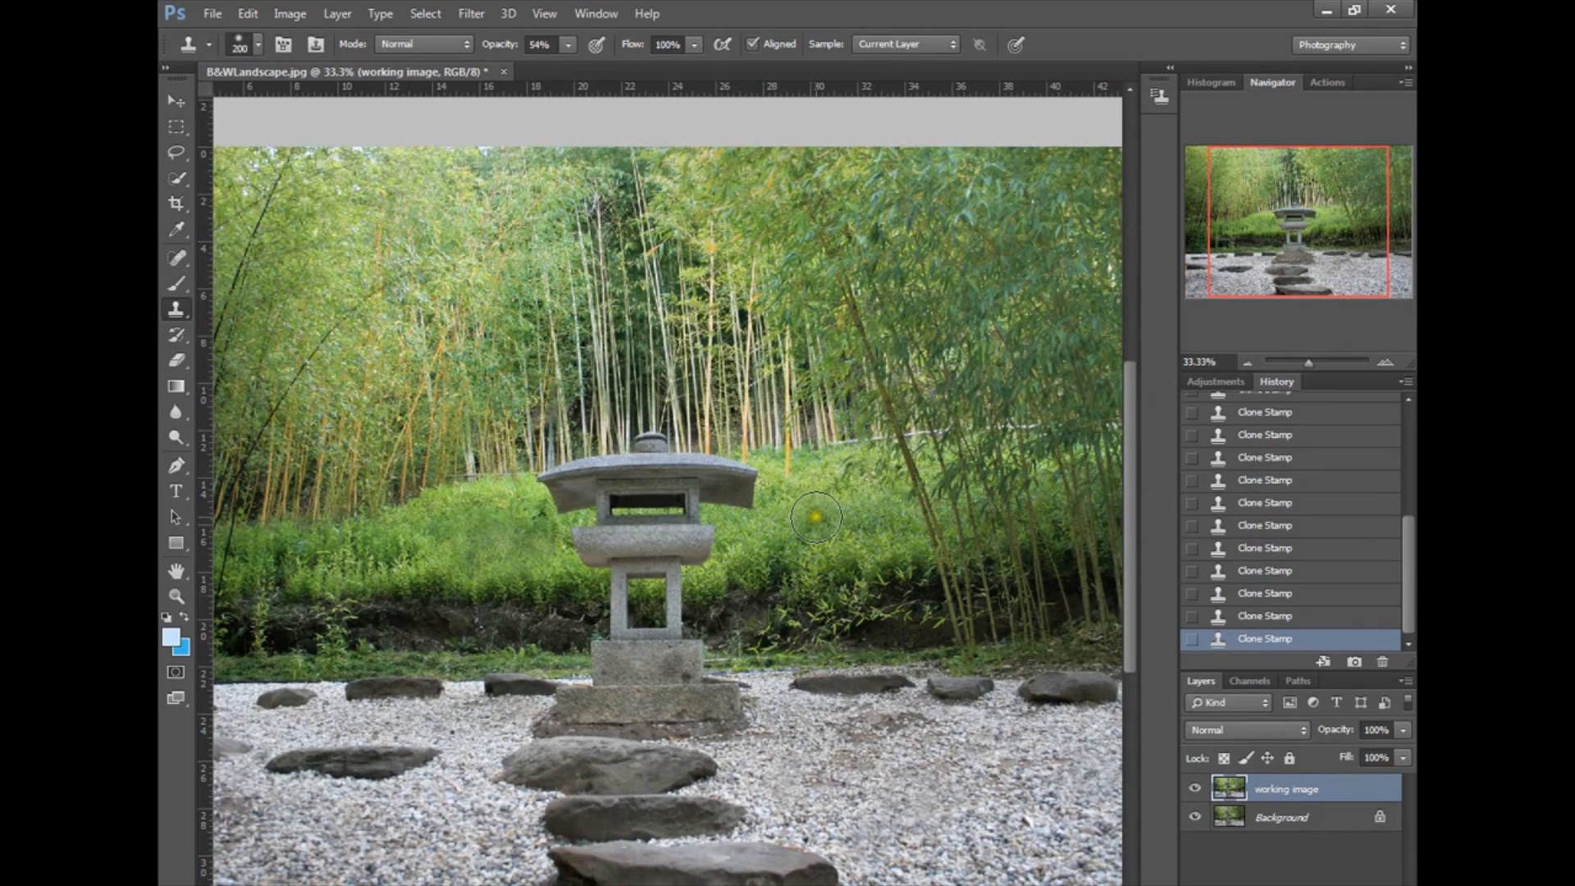
{"action": "left_click", "coordinate": [827, 515], "text": "alt"}
{"action": "left_click_drag", "start_coordinate": [499, 521], "coordinate": [495, 538]}
{"action": "left_click", "coordinate": [532, 530]}
{"action": "left_click", "coordinate": [510, 589]}
{"action": "left_click", "coordinate": [463, 551]}
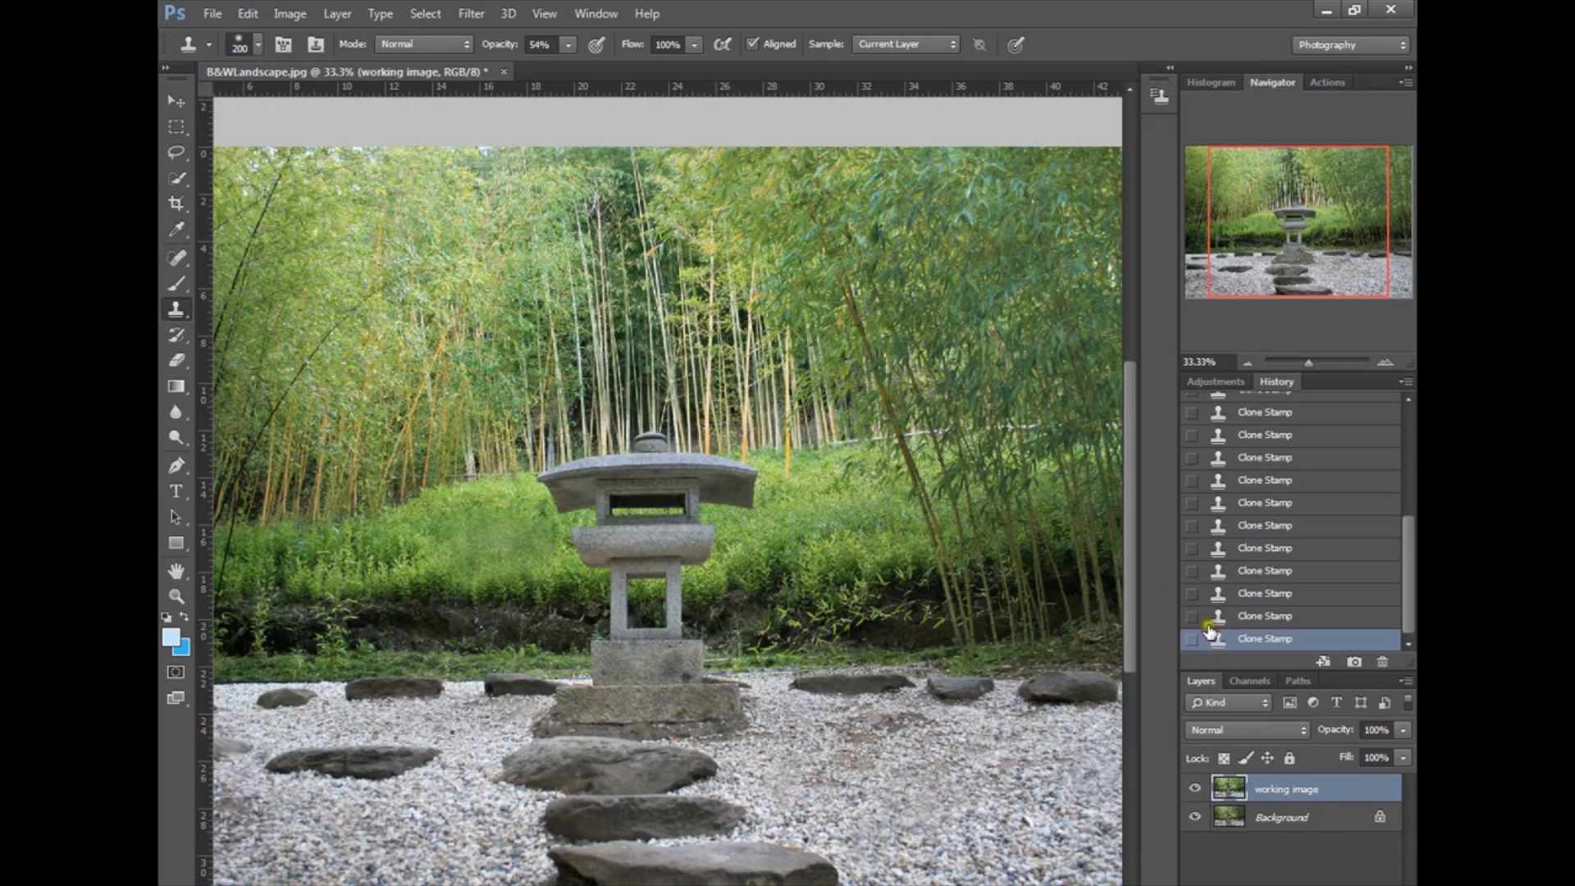
Step: Compare the retouched photo with the original by hiding and showing the working image layer, and check it as a whole
{"action": "left_click", "coordinate": [1196, 787]}
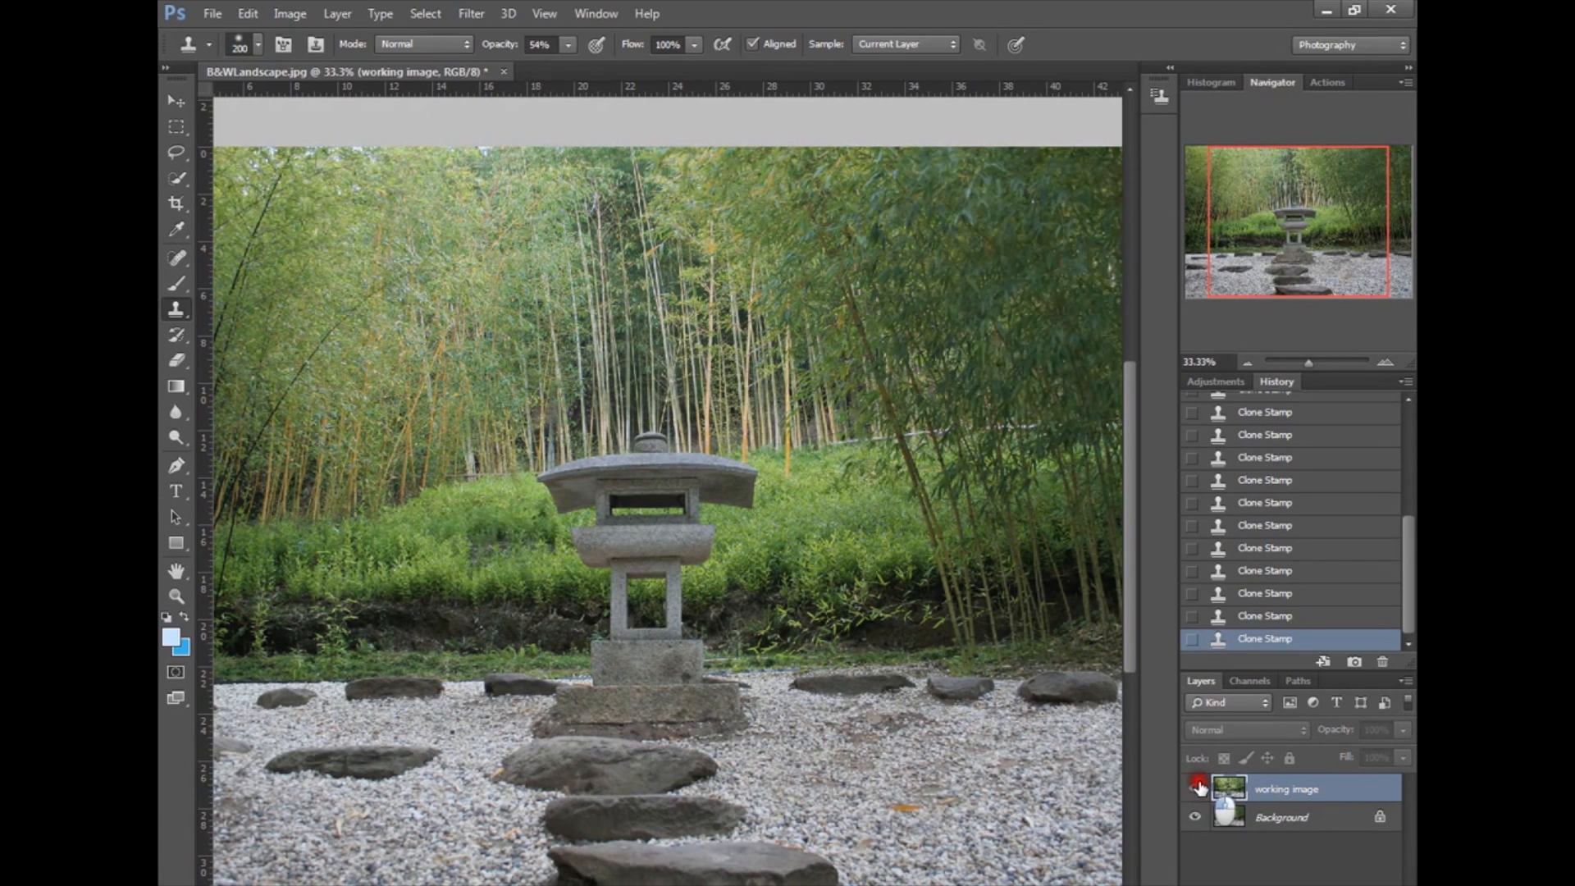
{"action": "left_click", "coordinate": [1196, 788]}
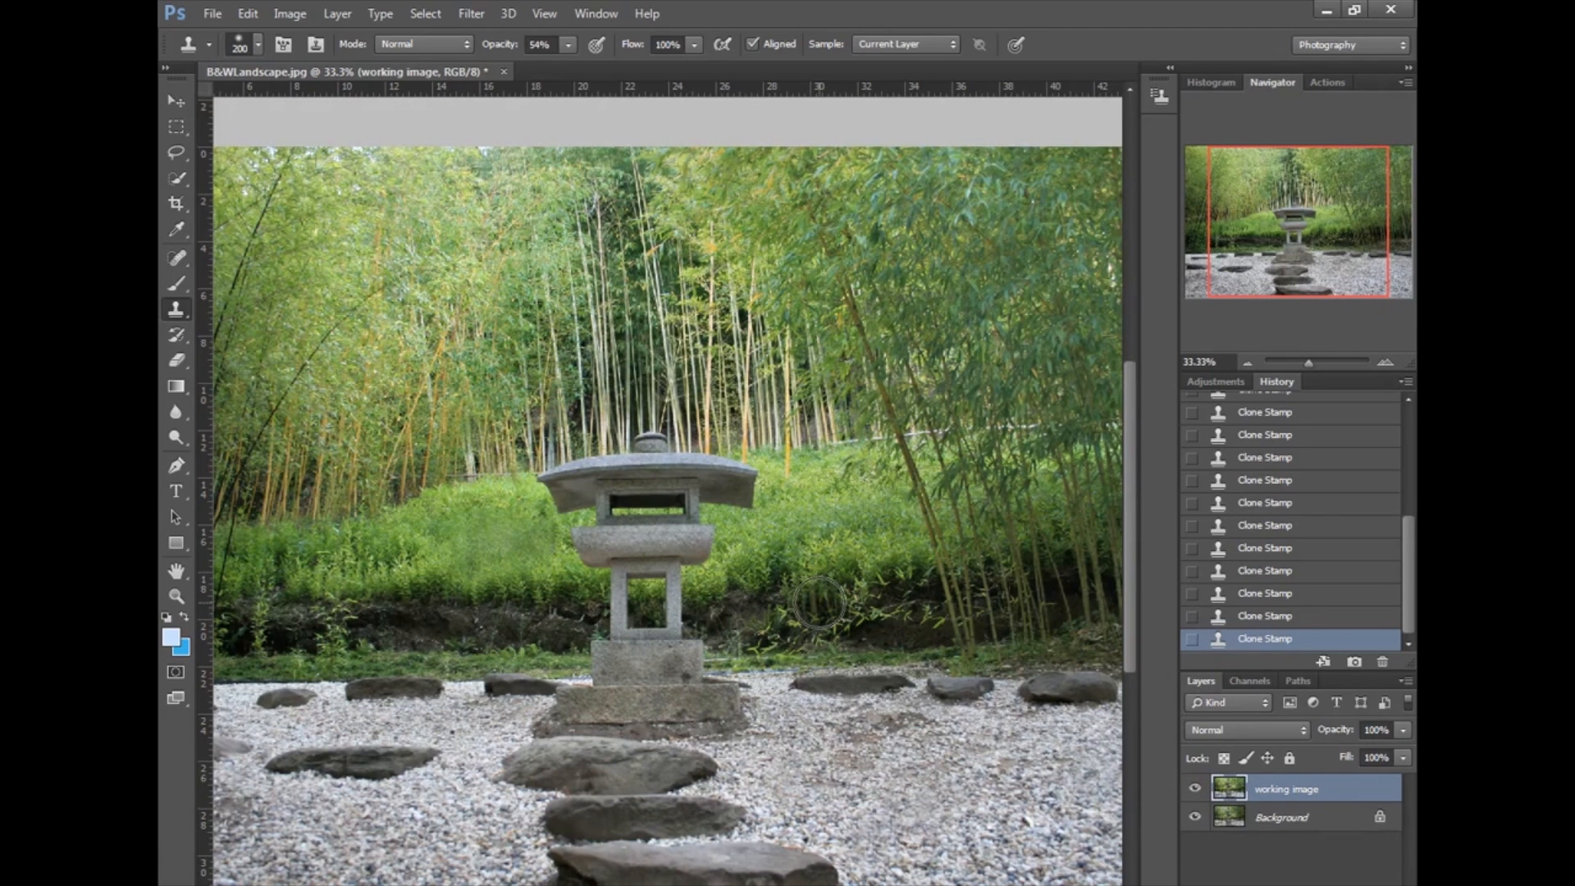
{"action": "left_click", "coordinate": [838, 594]}
{"action": "key", "text": "ctrl+minus"}
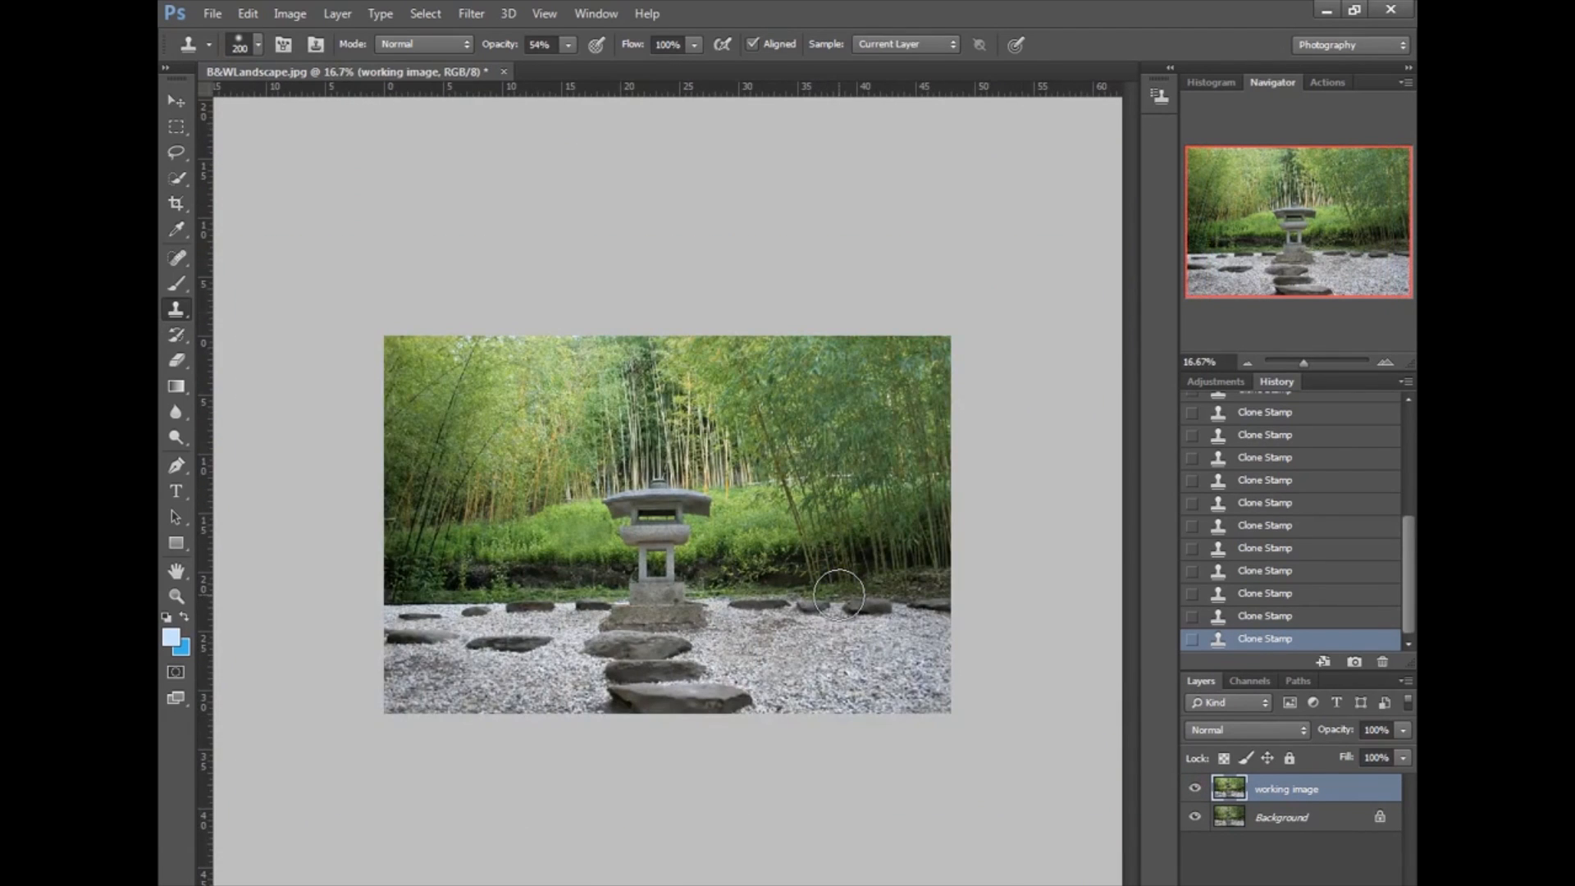
{"action": "key", "text": "ctrl+plus"}
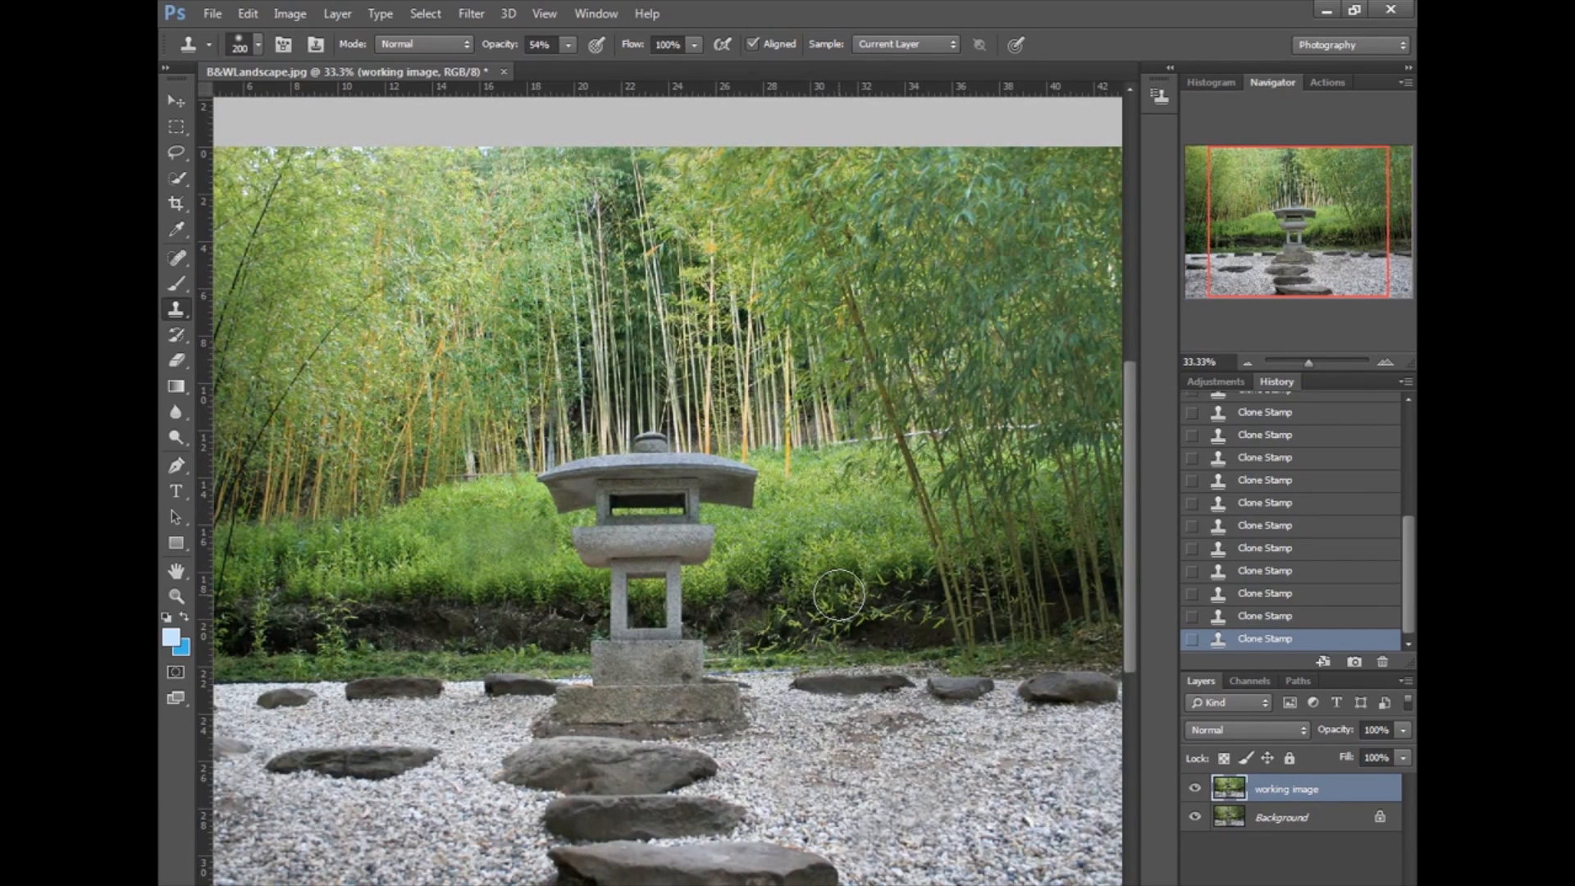
{"action": "left_click", "coordinate": [862, 525]}
{"action": "left_click", "coordinate": [866, 522]}
{"action": "left_click", "coordinate": [847, 503]}
{"action": "left_click", "coordinate": [492, 529], "text": "alt"}
{"action": "left_click", "coordinate": [987, 574]}
{"action": "left_click", "coordinate": [833, 492]}
{"action": "left_click", "coordinate": [492, 528], "text": "alt"}
{"action": "left_click", "coordinate": [980, 488]}
{"action": "left_click_drag", "start_coordinate": [981, 488], "coordinate": [1068, 479]}
Step: Roll the image back to the earliest Clone Stamp state in the history, comparing it with the latest state
{"action": "left_click_drag", "start_coordinate": [1408, 542], "coordinate": [1403, 435]}
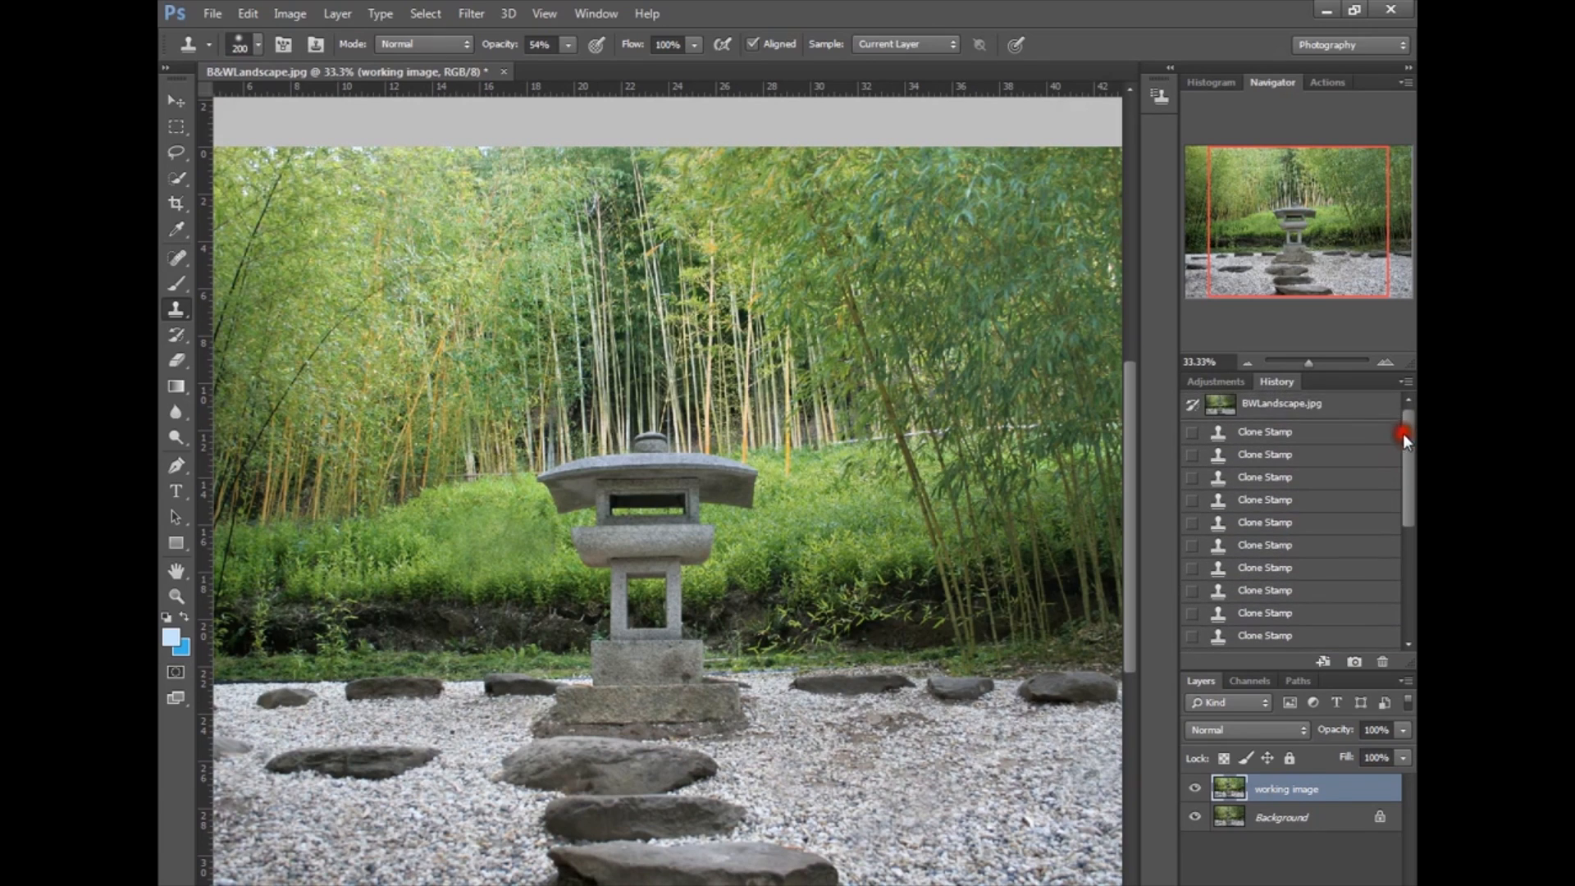
{"action": "left_click", "coordinate": [1292, 431]}
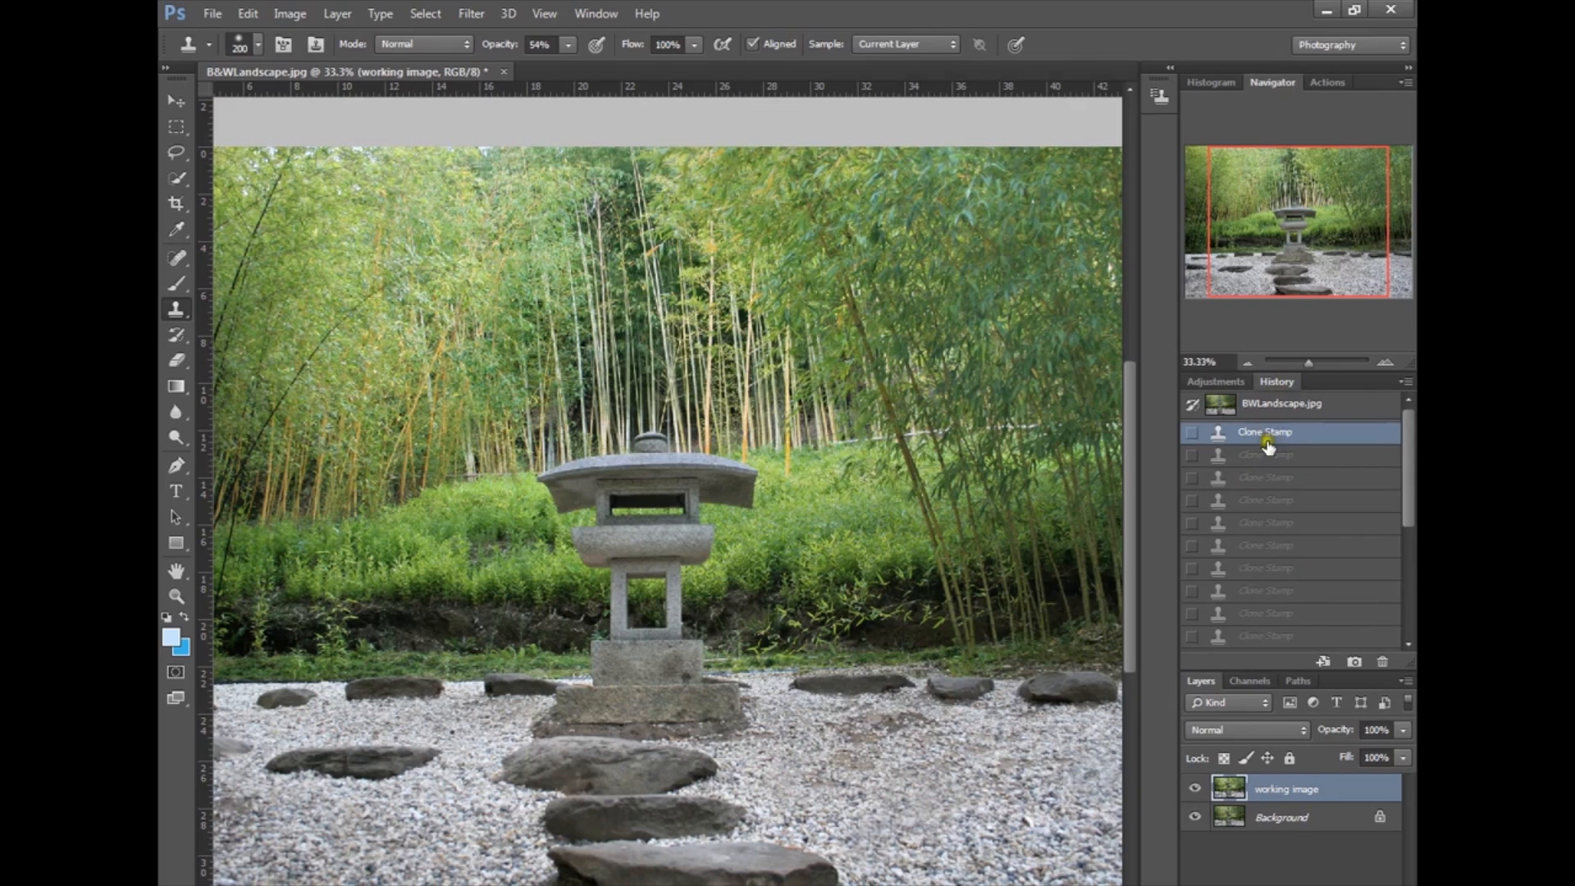
{"action": "mouse_move", "coordinate": [1404, 450]}
{"action": "left_mouse_down"}
{"action": "mouse_move", "coordinate": [1406, 583]}
{"action": "mouse_move", "coordinate": [1399, 439]}
{"action": "left_mouse_up"}
{"action": "left_click", "coordinate": [1277, 433]}
{"action": "left_click_drag", "start_coordinate": [1406, 451], "coordinate": [1390, 574]}
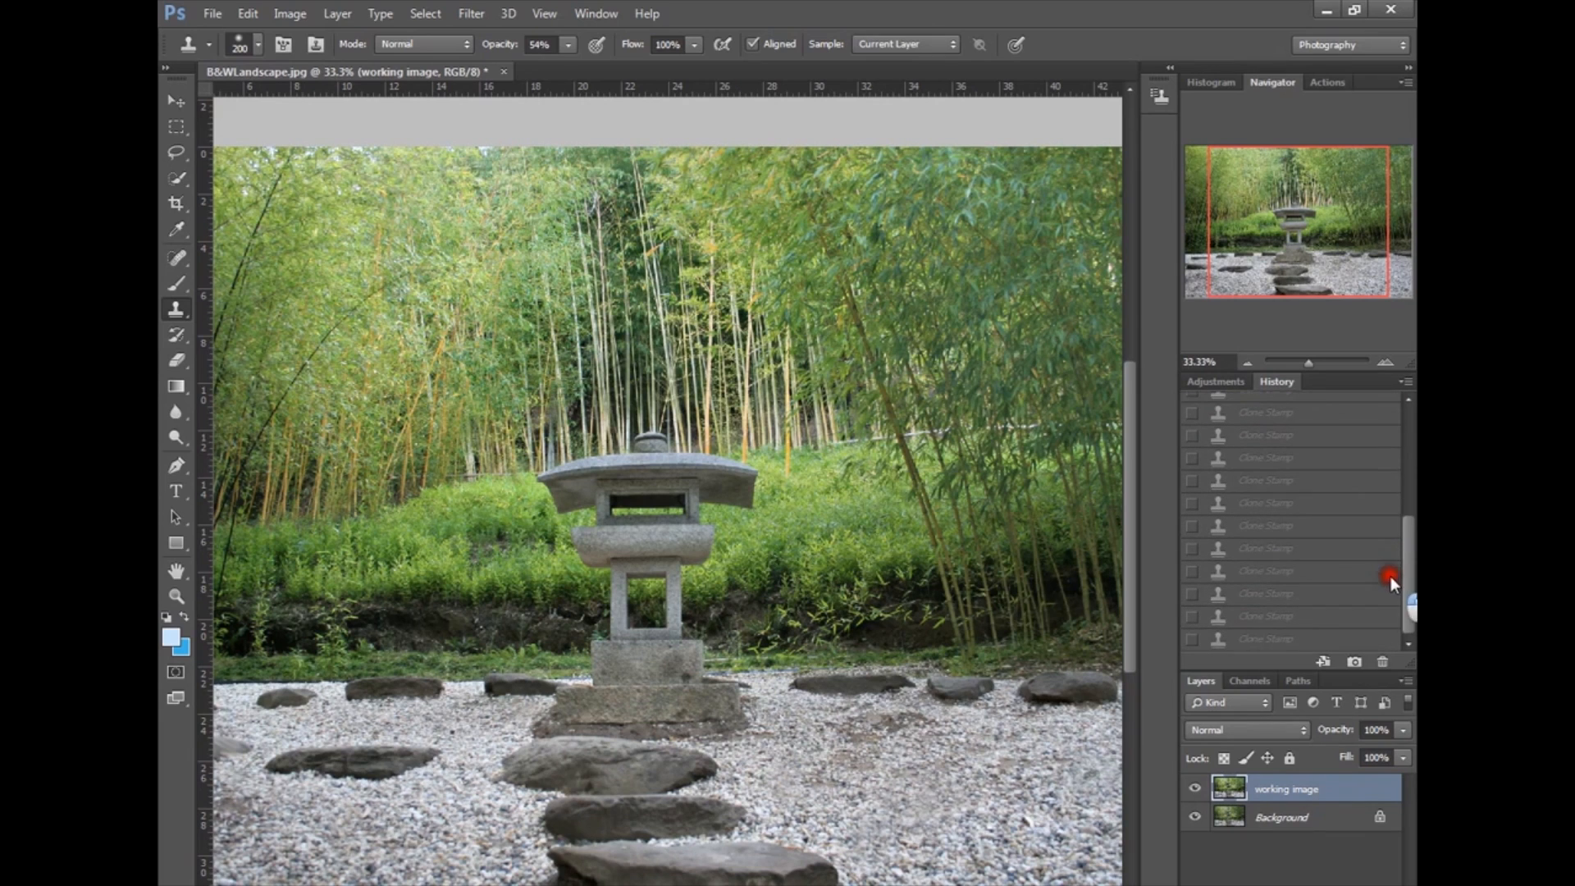
{"action": "left_click", "coordinate": [1285, 639]}
{"action": "left_click_drag", "start_coordinate": [1411, 615], "coordinate": [1385, 457]}
{"action": "left_click", "coordinate": [1300, 433]}
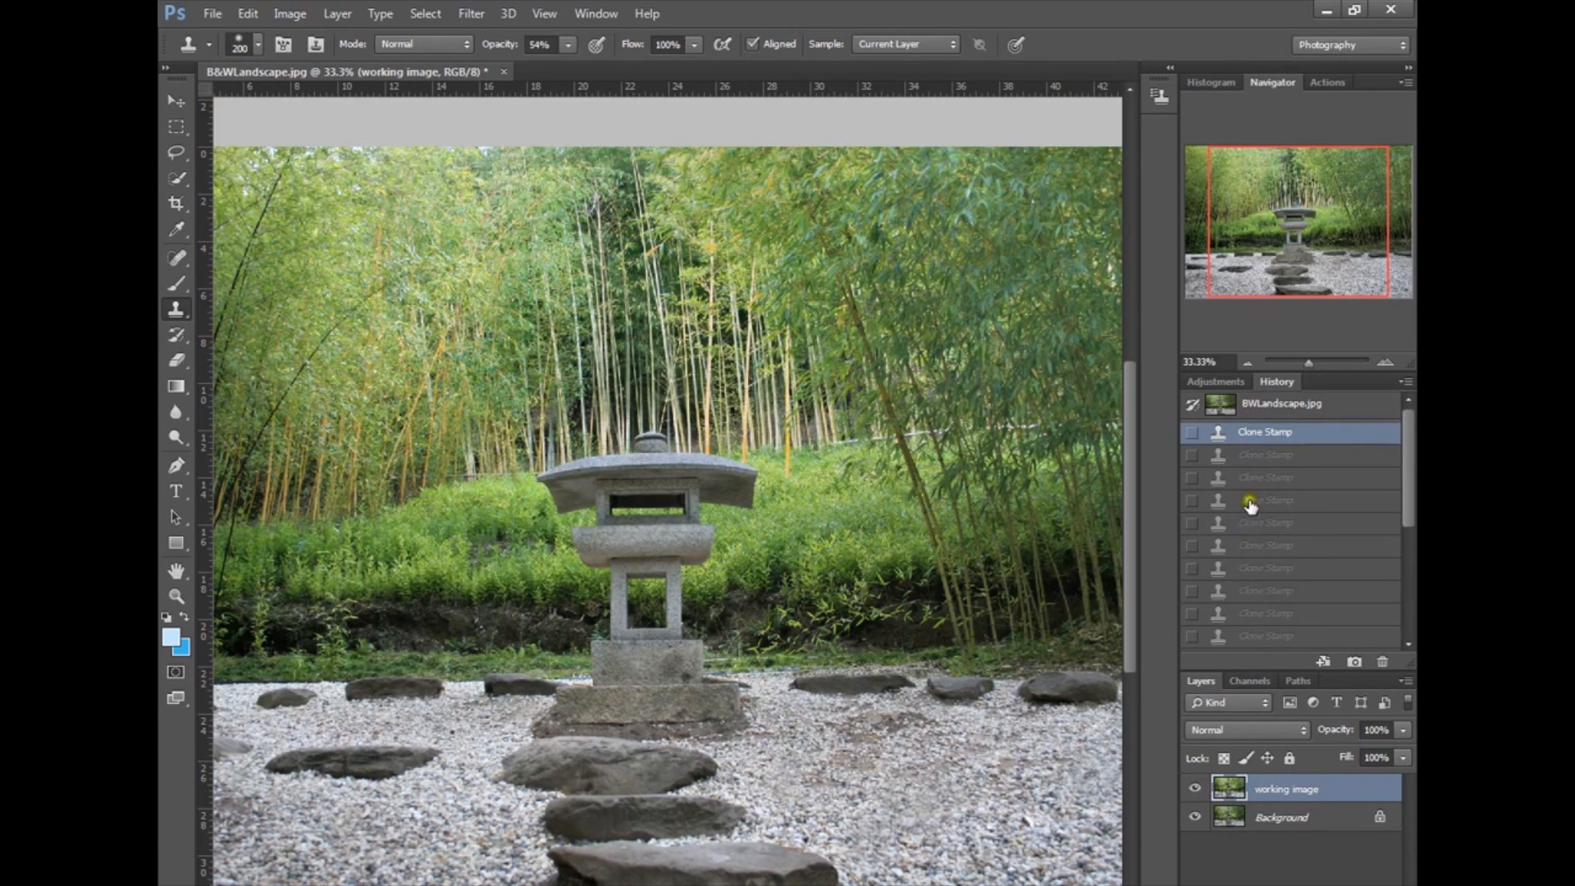
Step: At 100% opacity with a 400 px brush, clone foliage from right of the lantern over the dark gaps in the plants to its left
{"action": "left_click", "coordinate": [565, 46]}
{"action": "left_click_drag", "start_coordinate": [566, 72], "coordinate": [626, 99]}
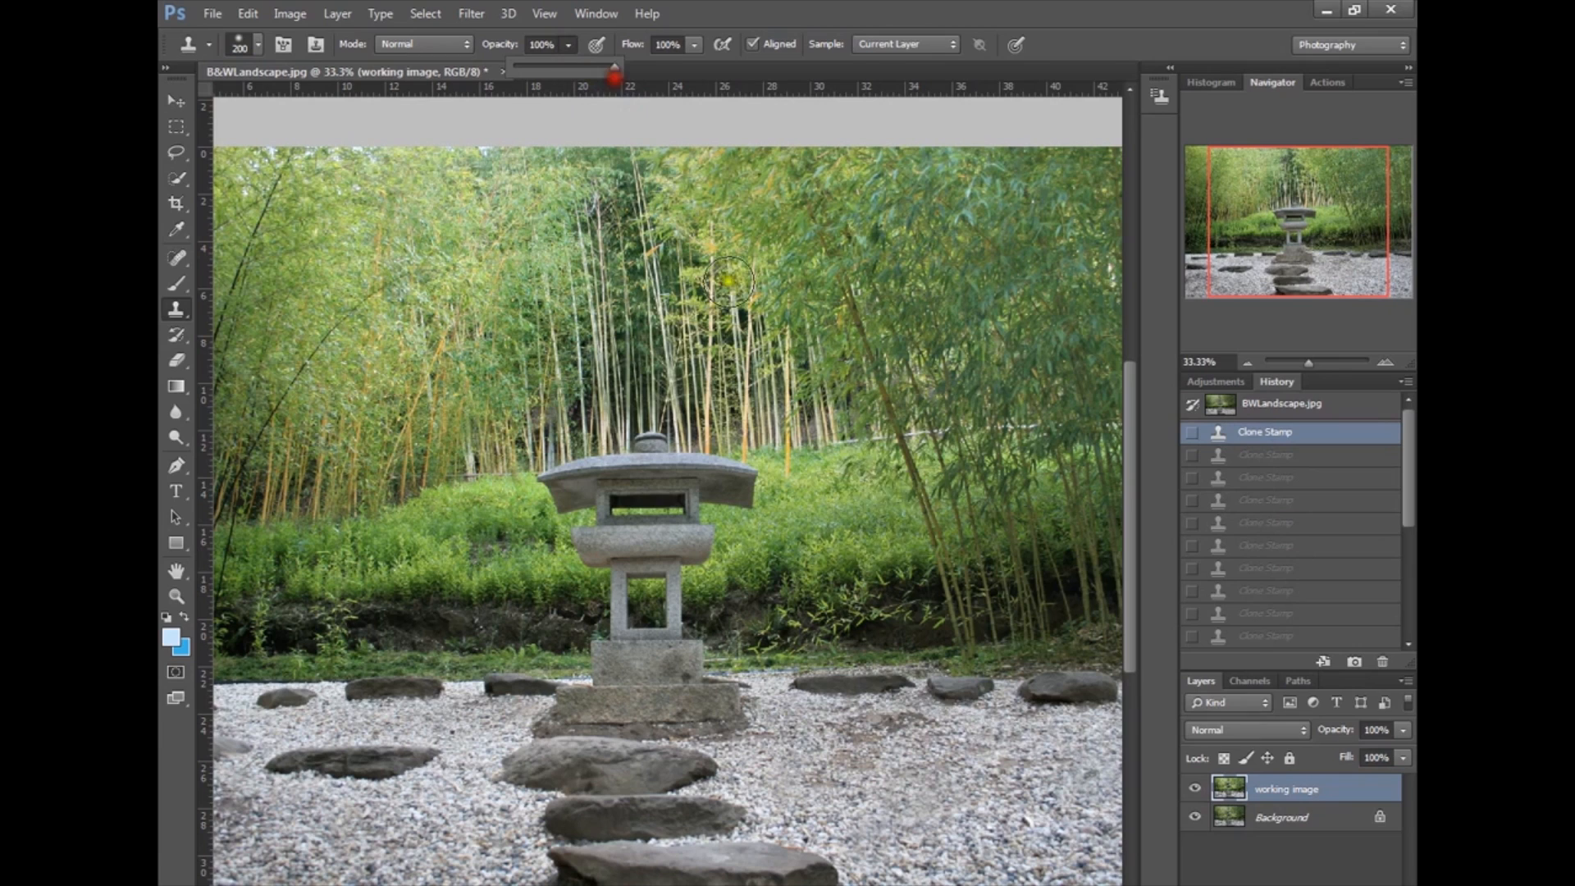
{"action": "key", "text": "bracketright"}
{"action": "key", "text": "bracketright"}
{"action": "key", "text": "bracketright"}
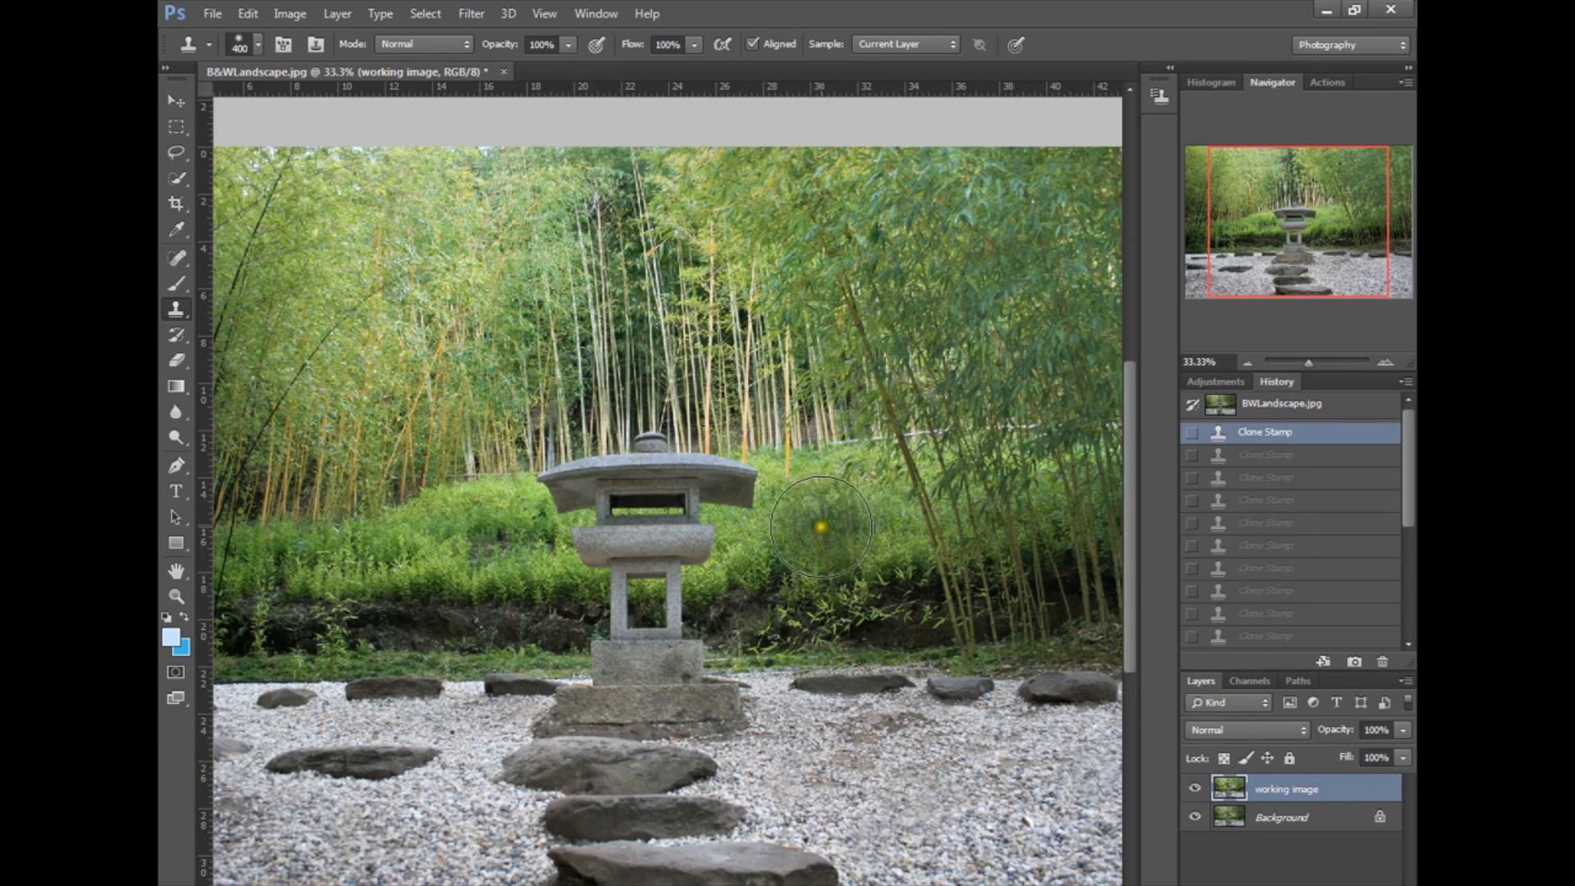
{"action": "left_click", "coordinate": [818, 513], "text": "alt"}
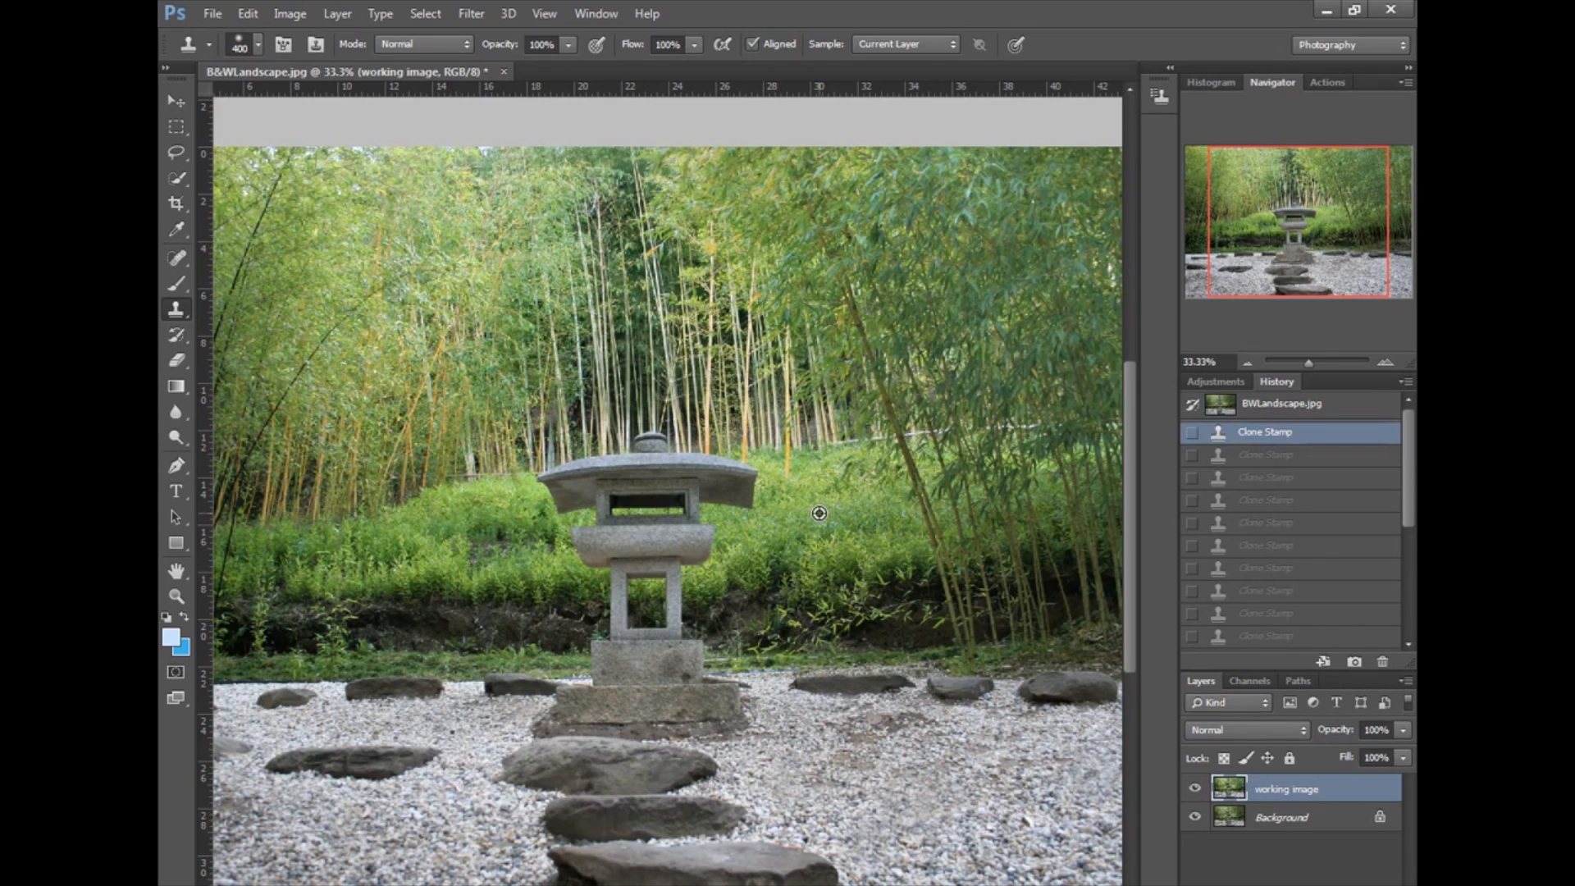
{"action": "left_click", "coordinate": [484, 545]}
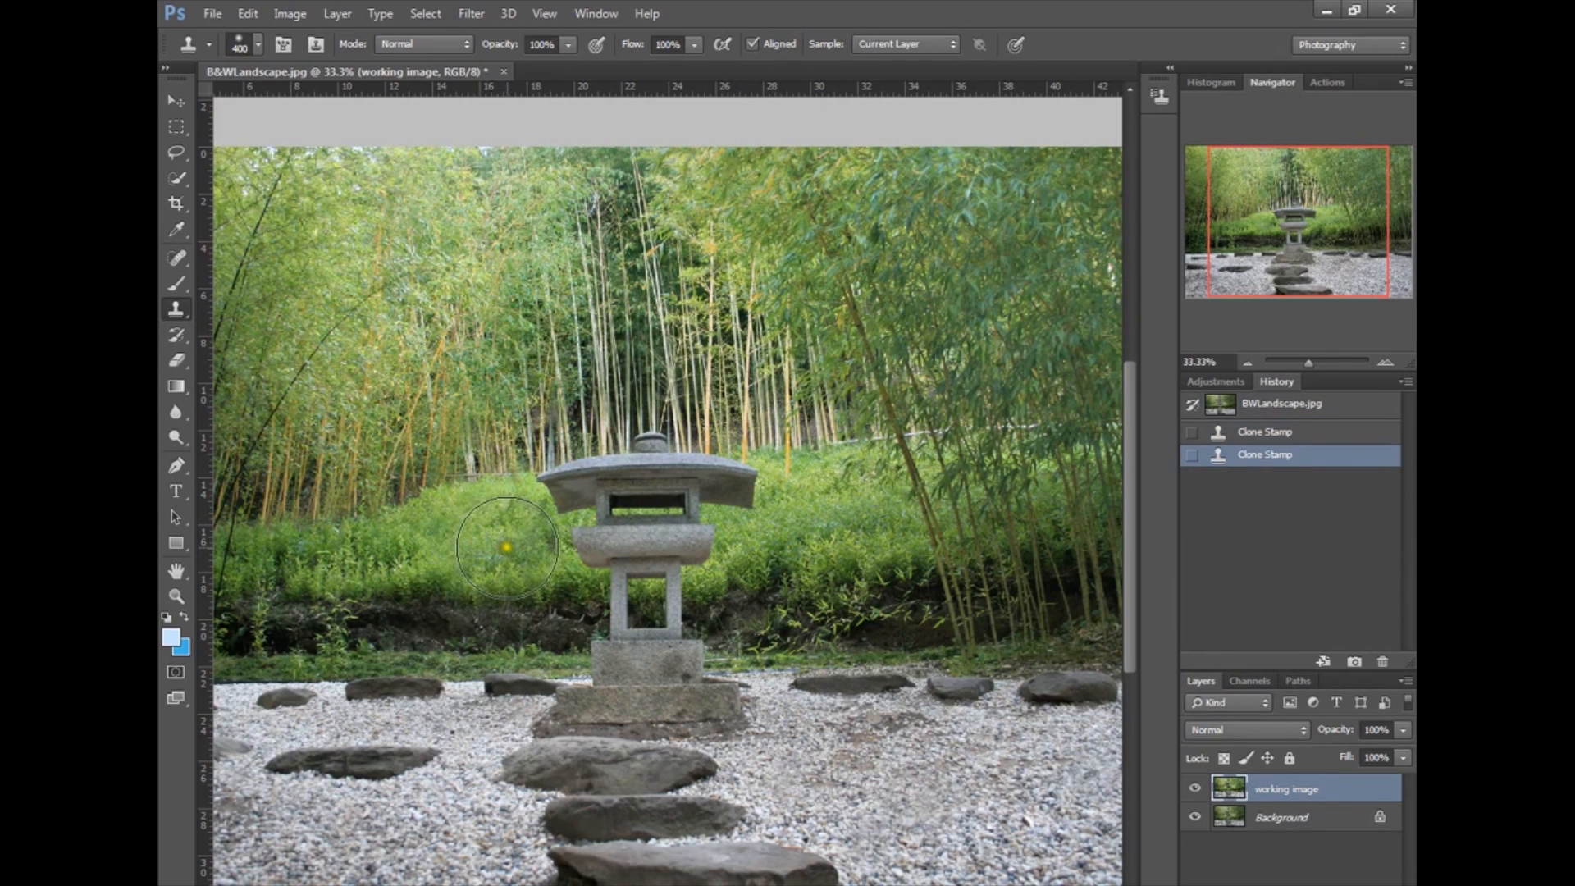
{"action": "left_click", "coordinate": [503, 539]}
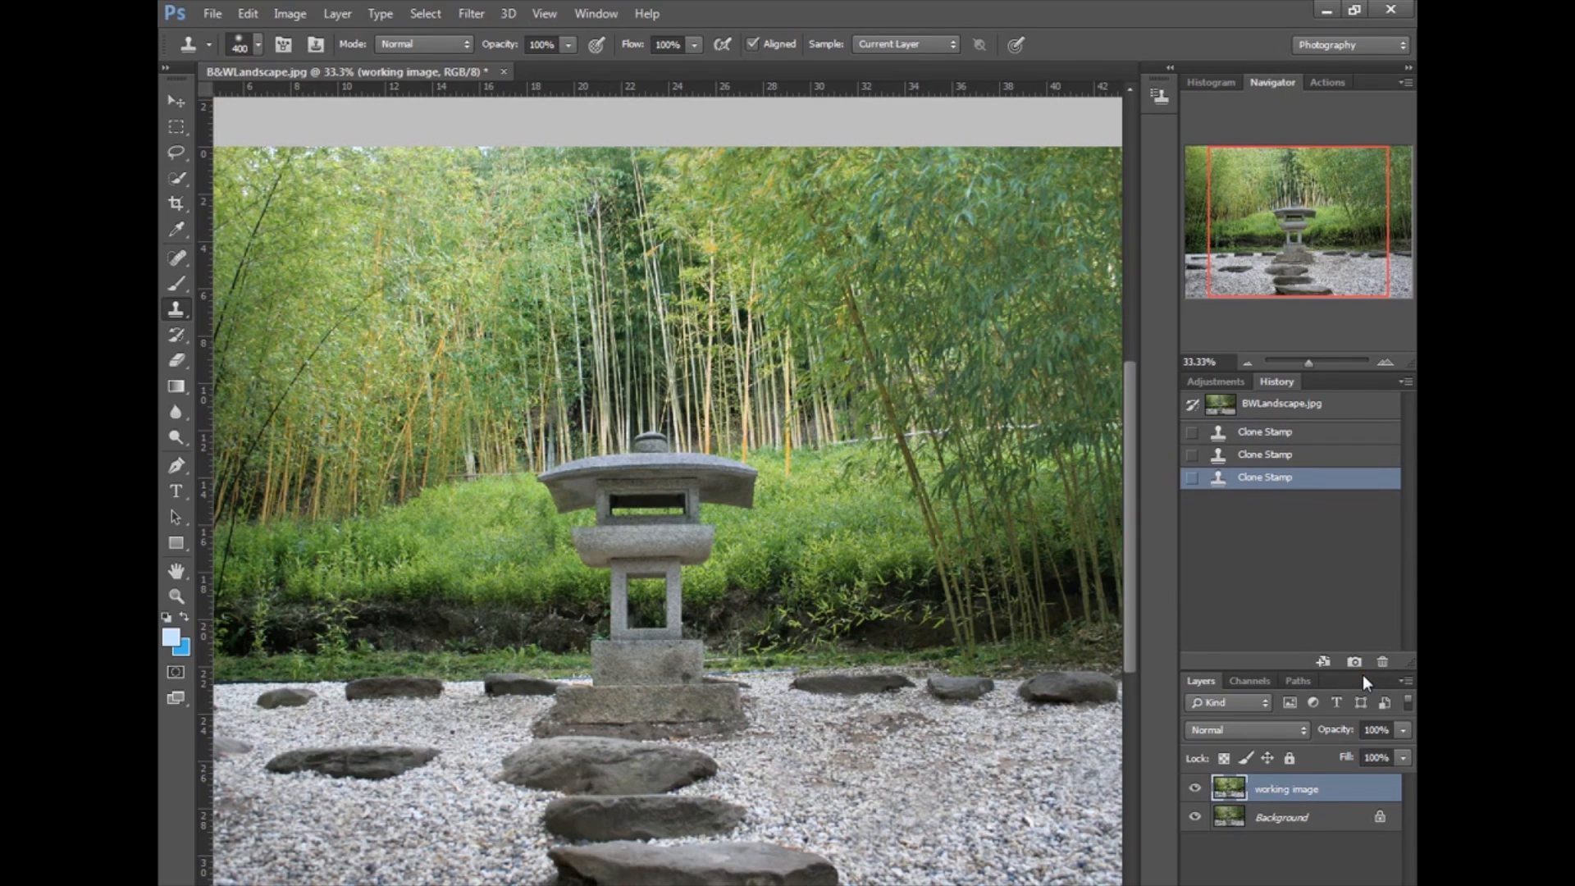
Step: With a 100 px brush, sample foliage farther left on the slope and touch up the cloned patch left of the lantern
{"action": "key", "text": "ctrl+minus"}
{"action": "key", "text": "ctrl+minus"}
{"action": "key", "text": "ctrl+plus"}
{"action": "key", "text": "ctrl+plus"}
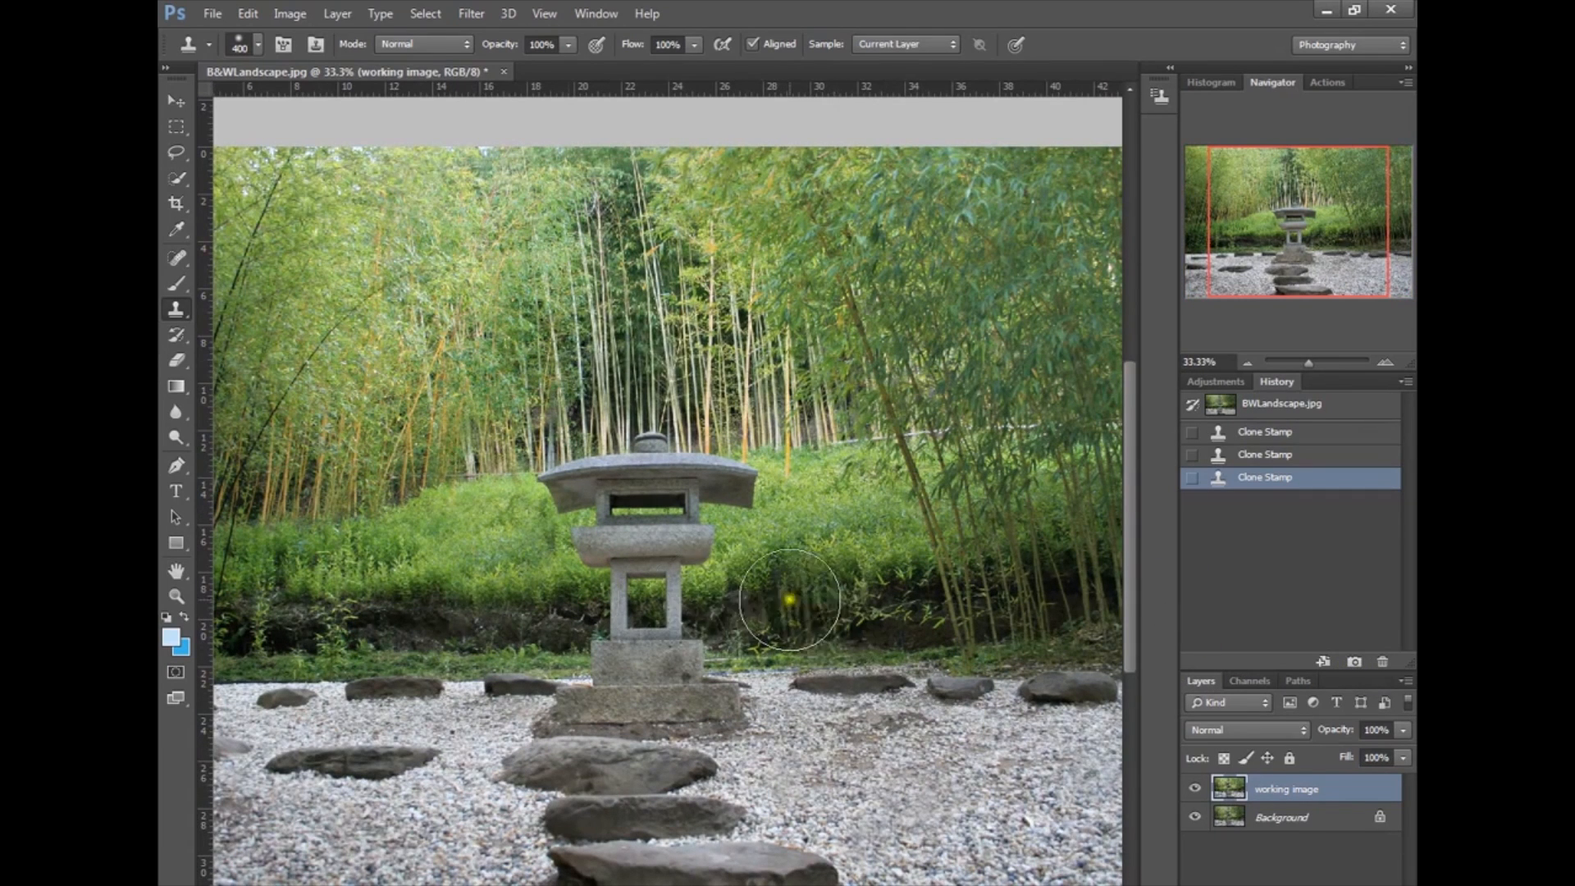
{"action": "key", "text": "bracketleft"}
{"action": "key", "text": "bracketleft"}
{"action": "key", "text": "bracketleft"}
{"action": "key", "text": "bracketleft"}
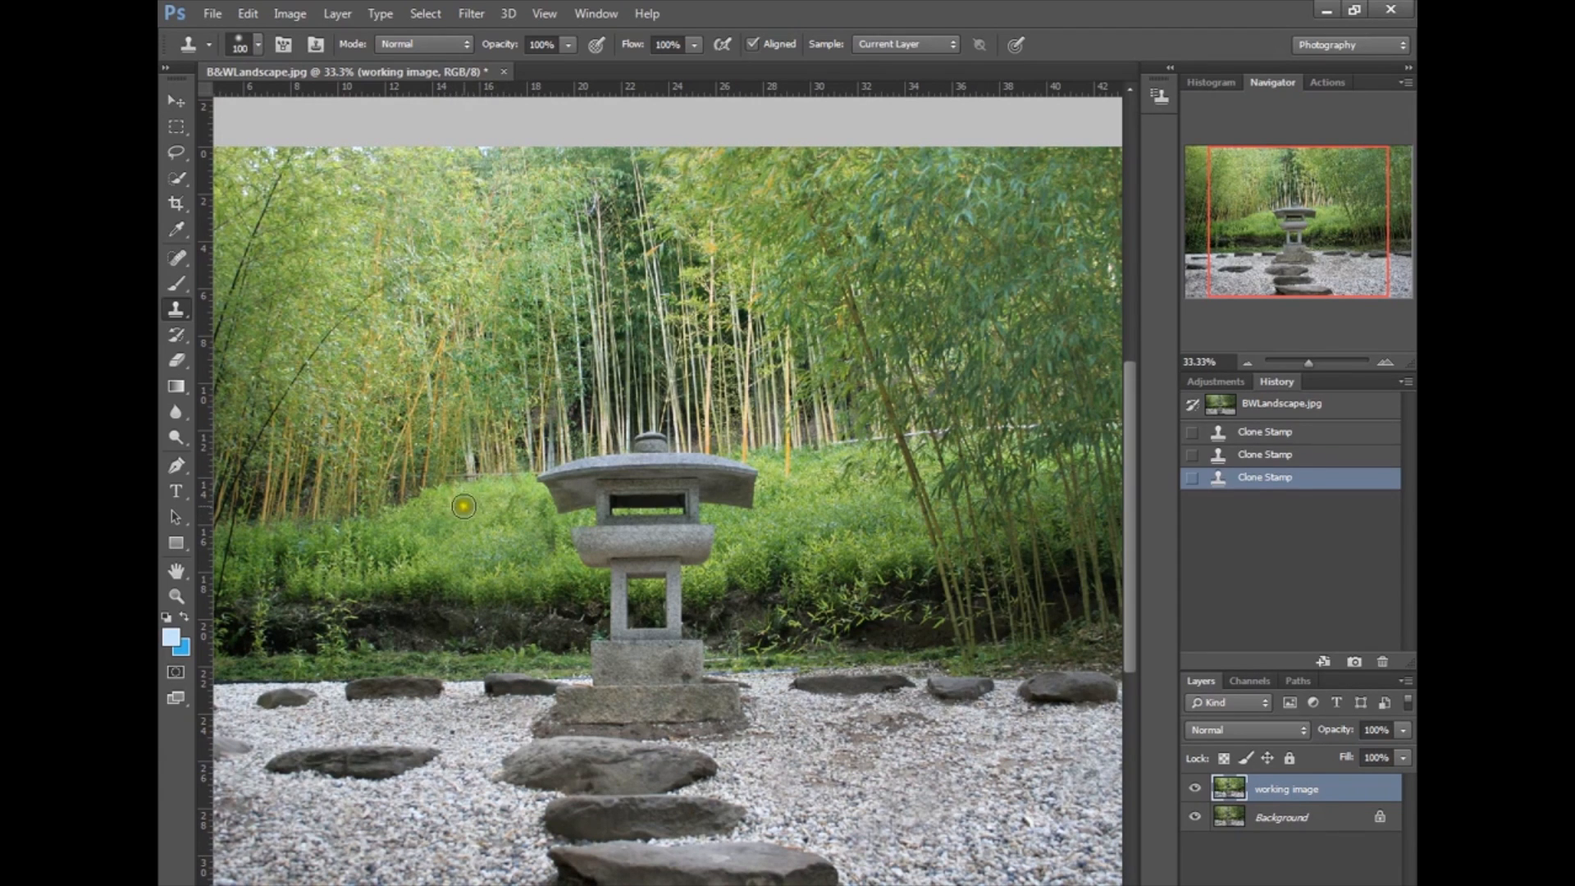
{"action": "left_click", "coordinate": [397, 542], "text": "alt"}
{"action": "left_click", "coordinate": [506, 503]}
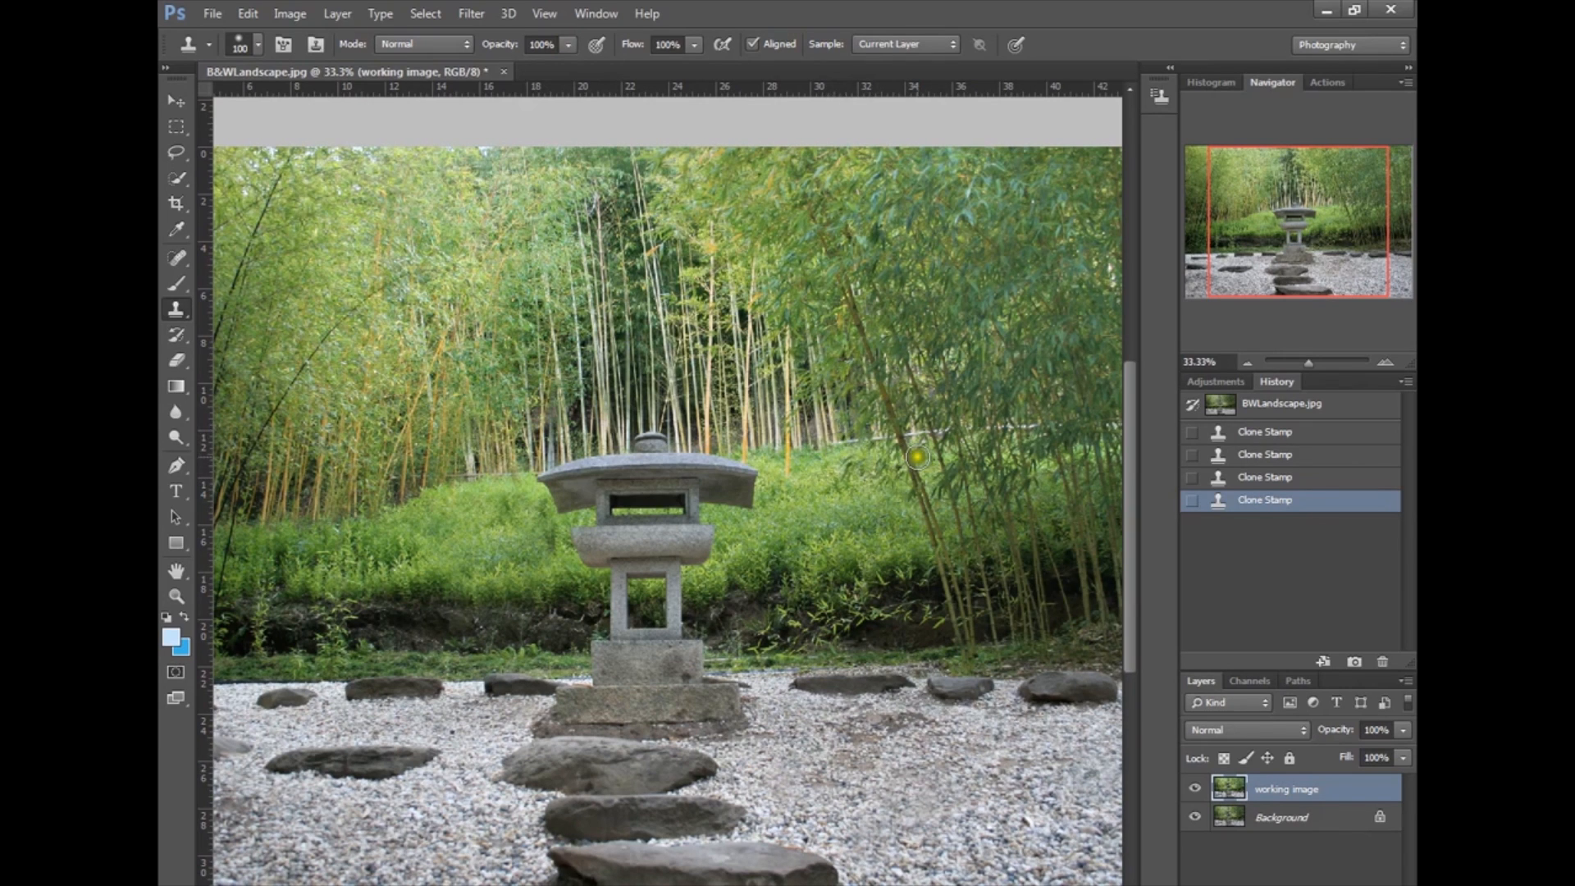
Step: Clone over the bright spots along the base of the bamboo right of the lantern
{"action": "left_click", "coordinate": [829, 428]}
{"action": "left_click", "coordinate": [829, 432]}
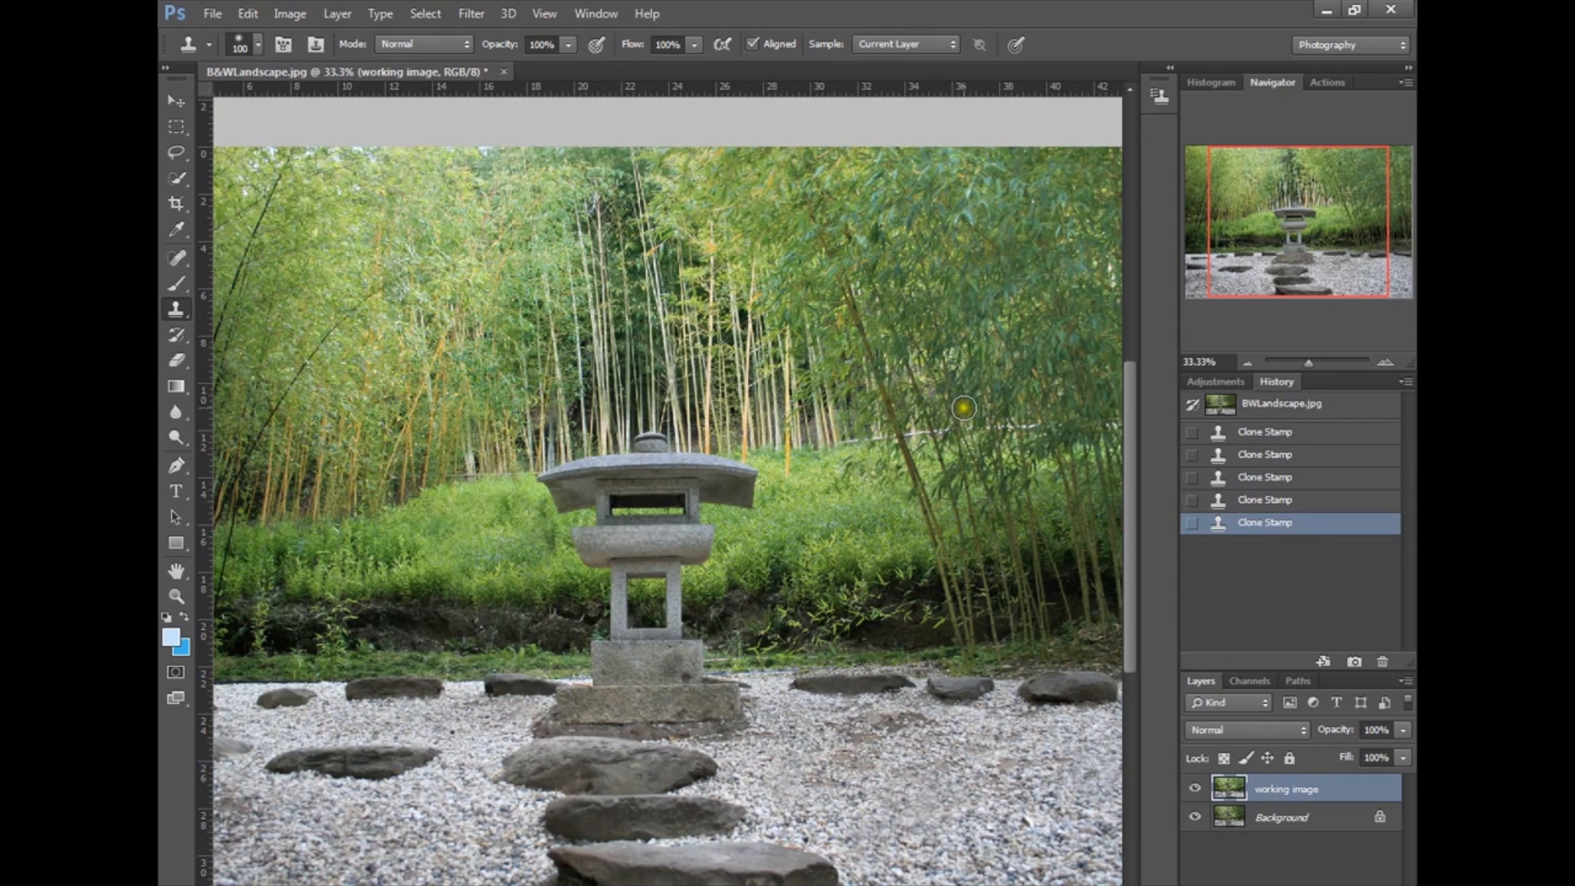
{"action": "left_click", "coordinate": [845, 429]}
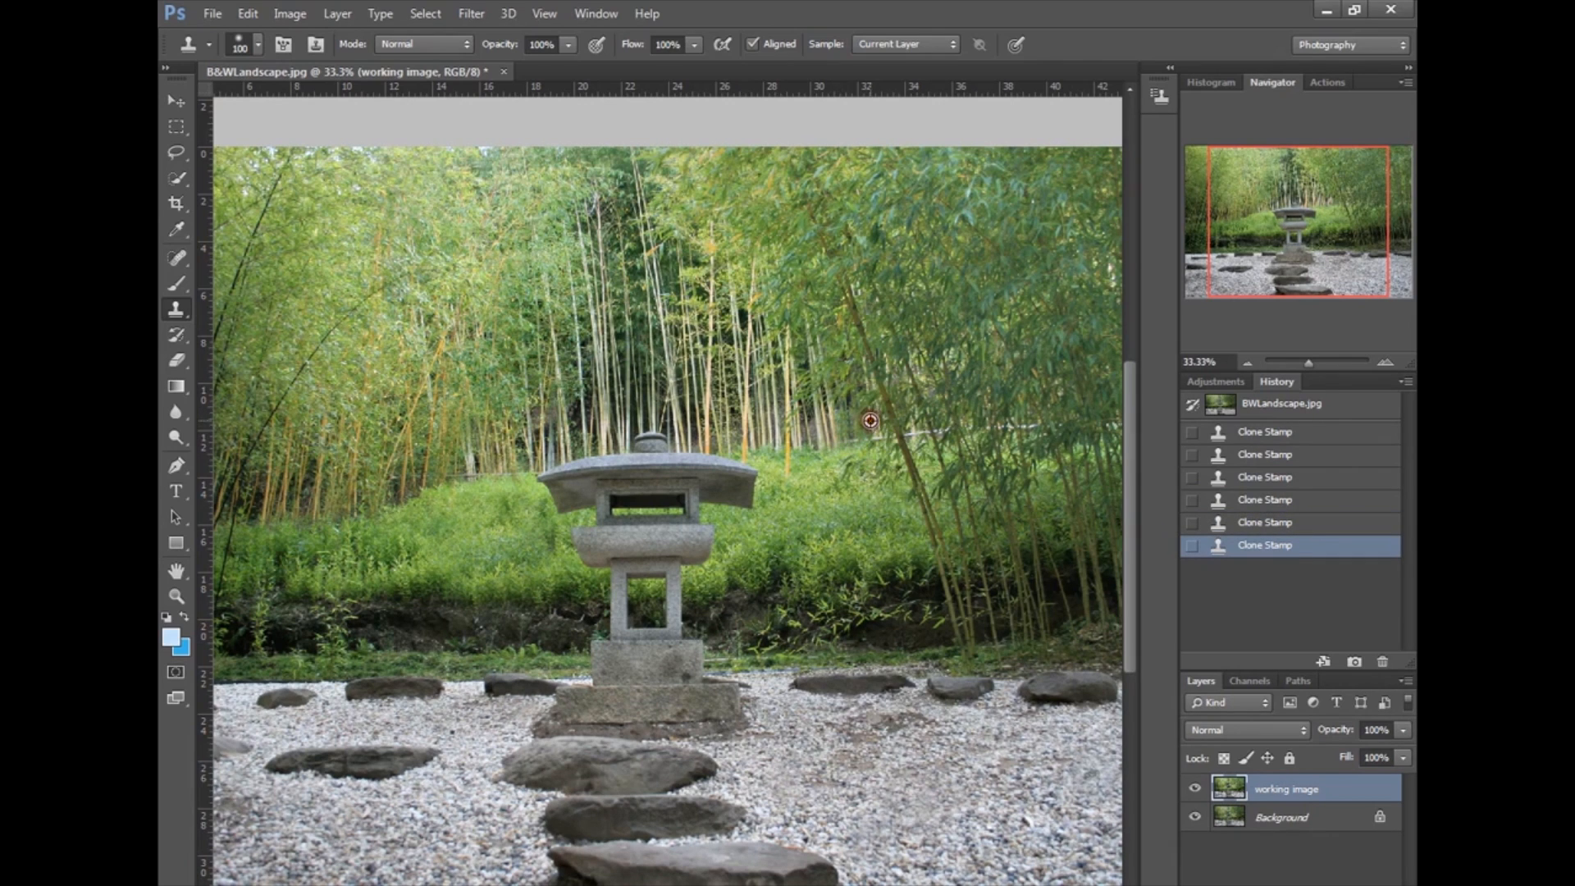
{"action": "left_click", "coordinate": [871, 428]}
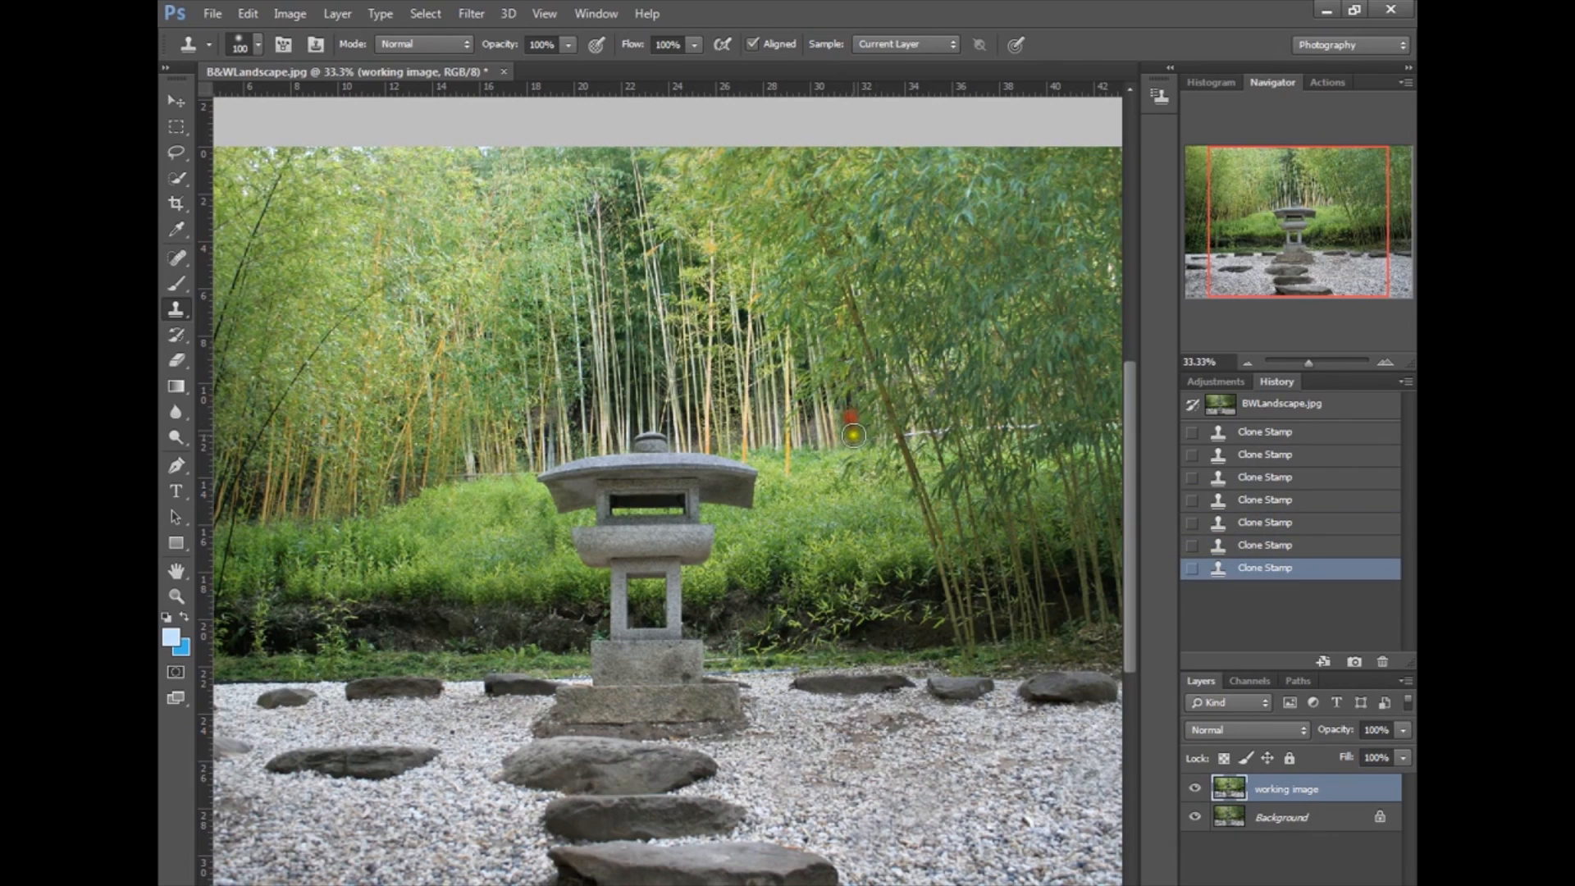
{"action": "left_click", "coordinate": [852, 435]}
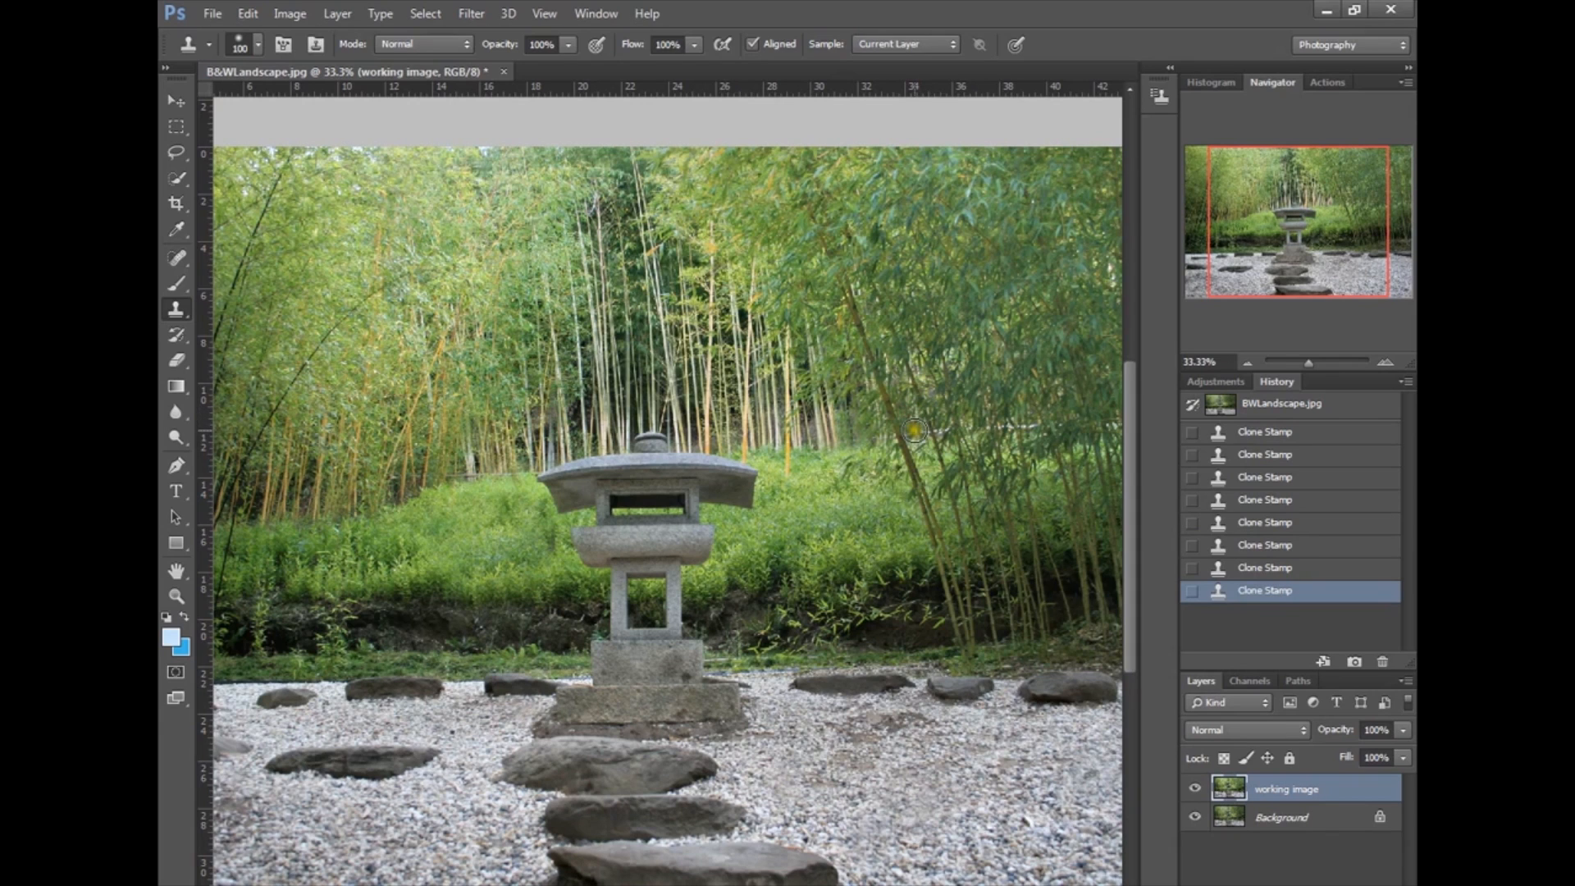
{"action": "left_click", "coordinate": [913, 430]}
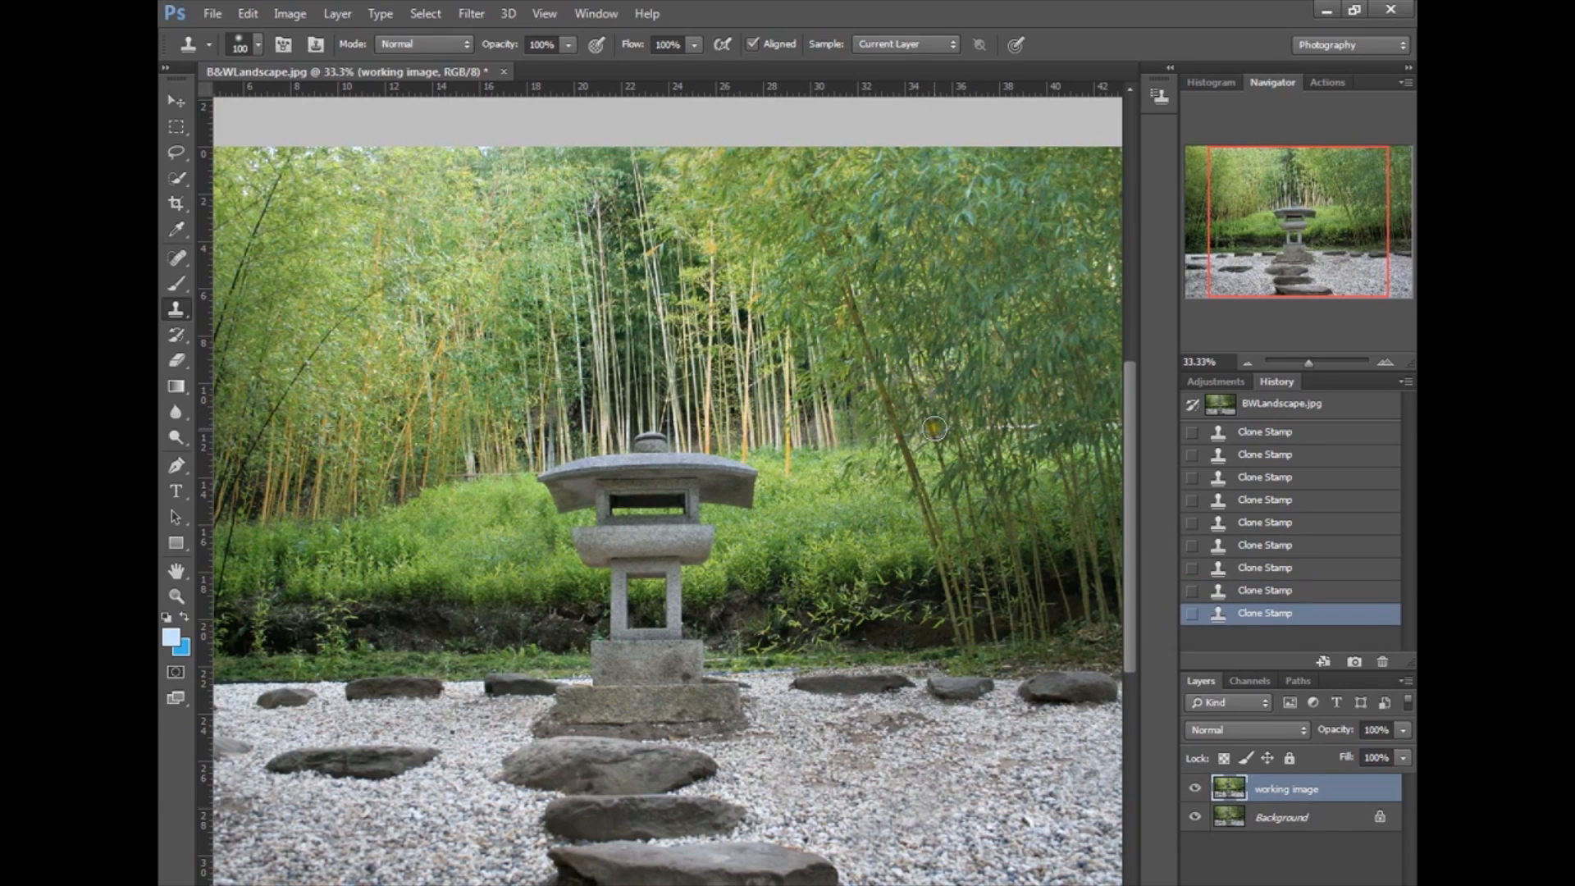
{"action": "left_click", "coordinate": [934, 428]}
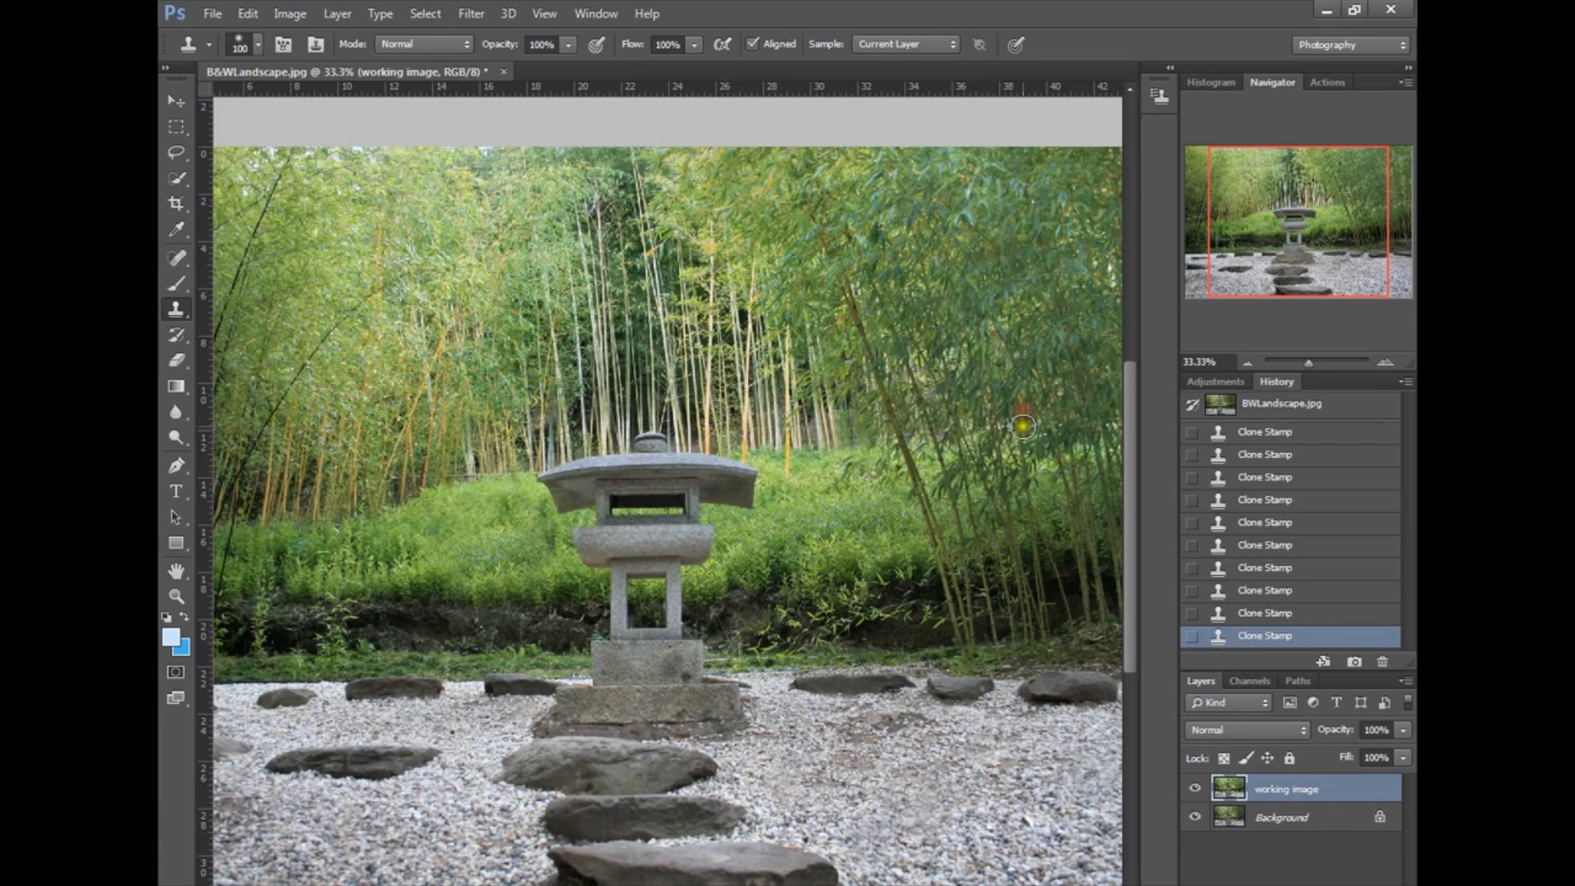
{"action": "left_click", "coordinate": [1011, 418]}
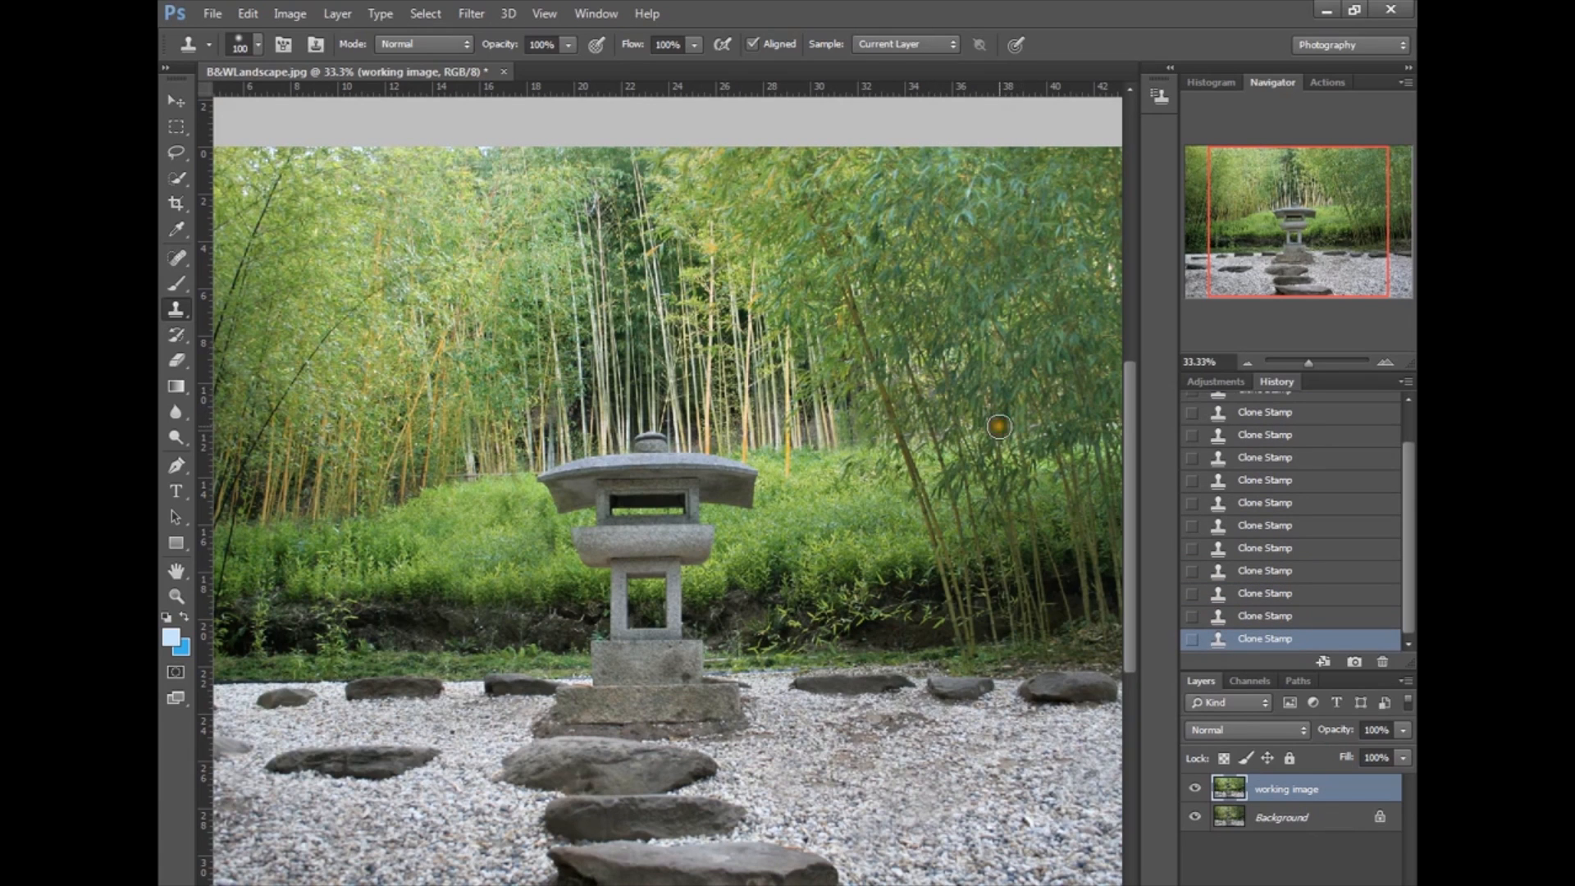
Step: Step back one Clone Stamp stroke and clone afresh over the light spot at the slope's upper edge left of the lantern
{"action": "left_click", "coordinate": [472, 464]}
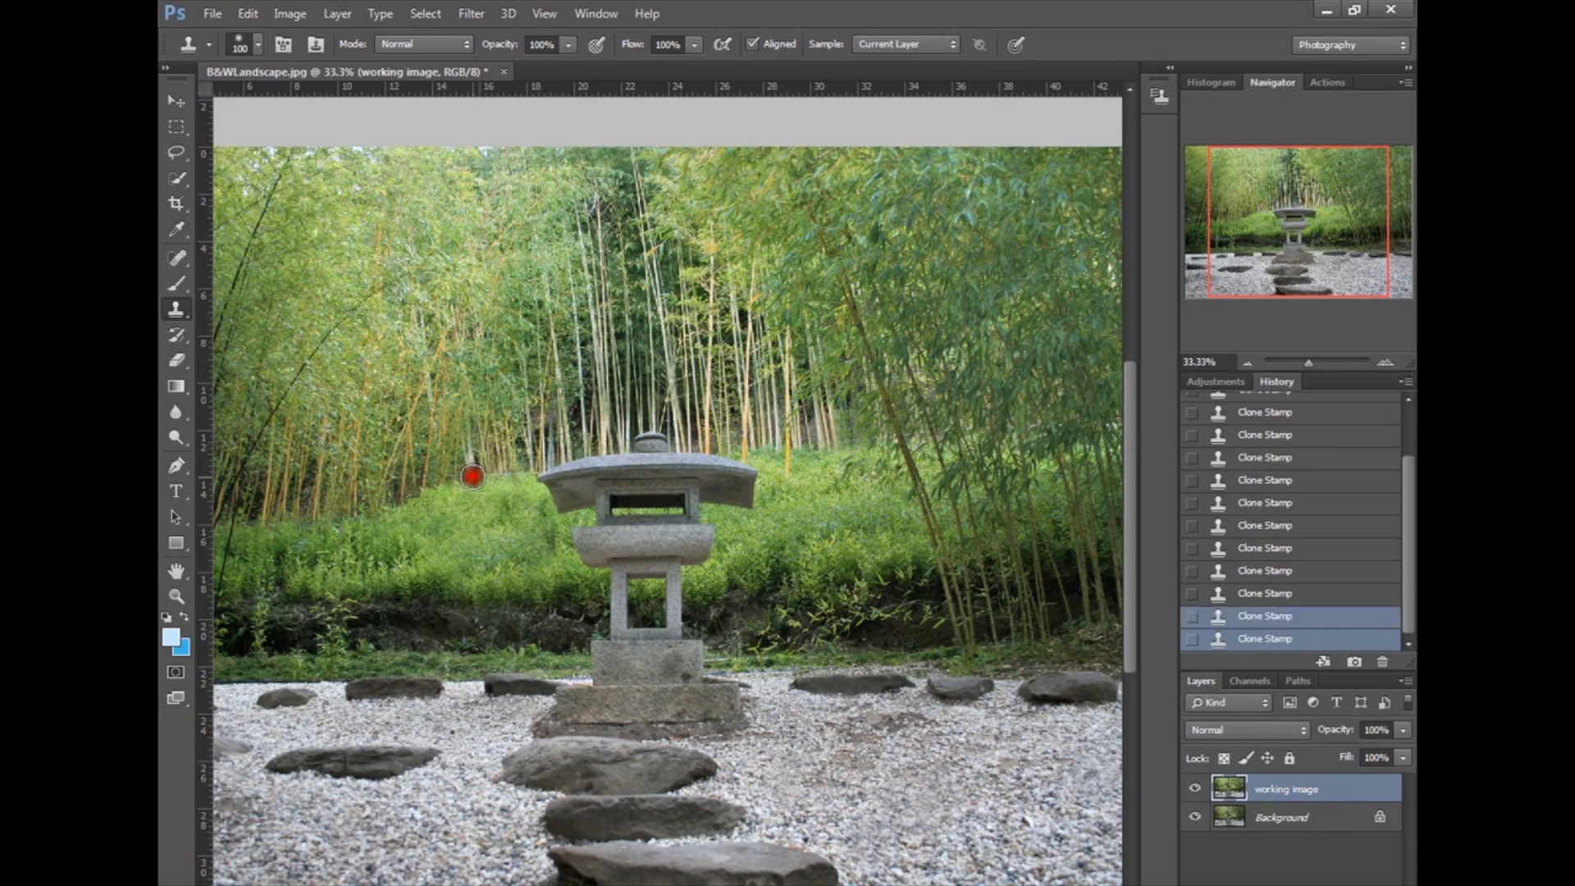
{"action": "left_click", "coordinate": [1281, 616]}
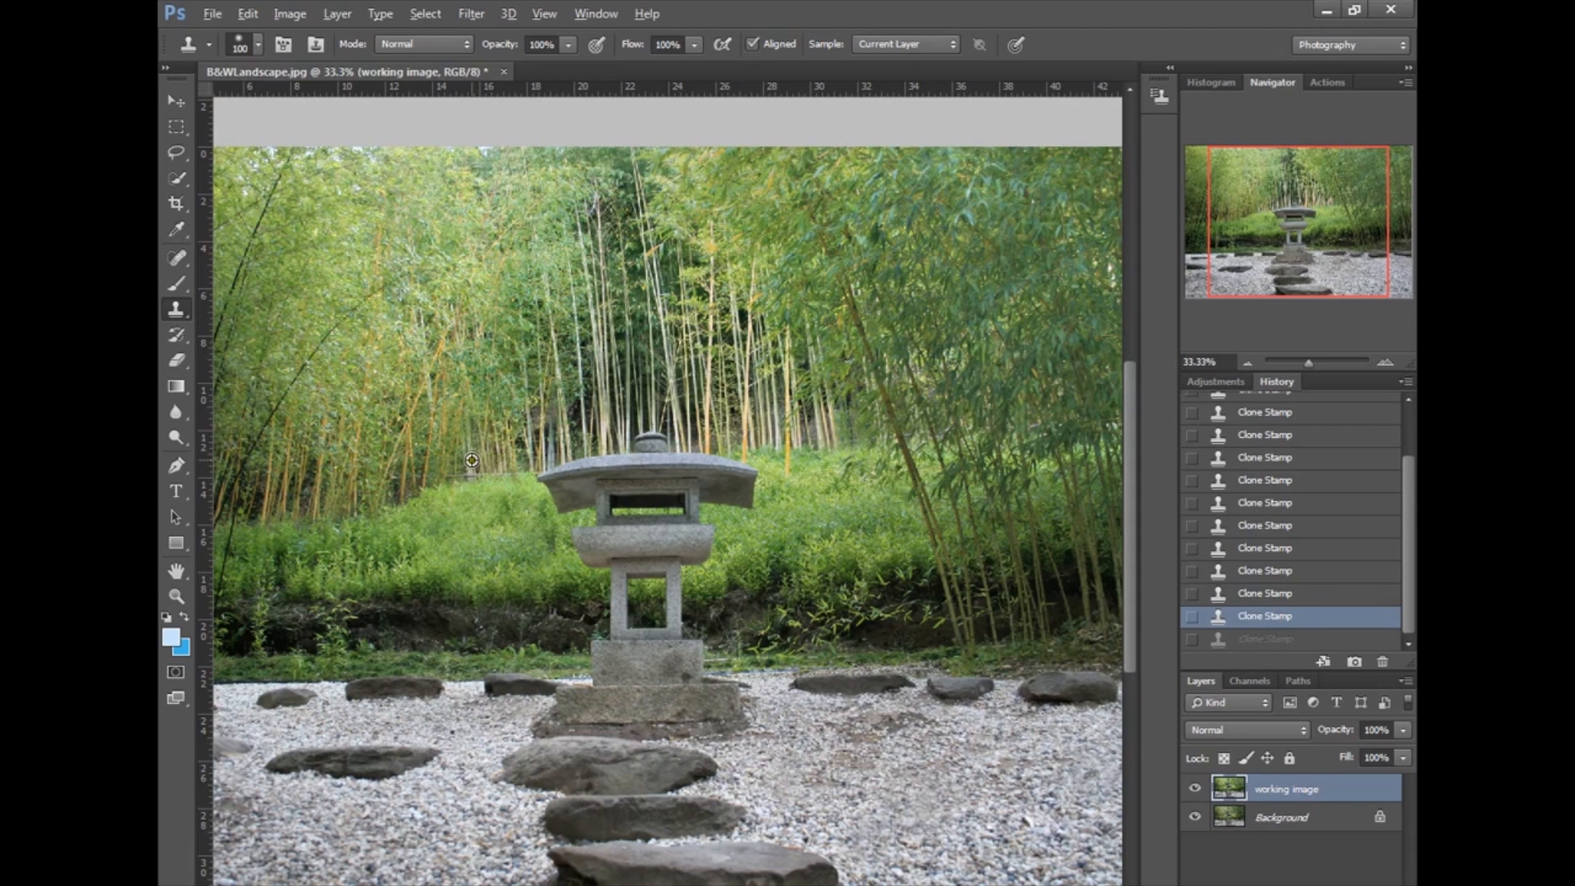
{"action": "left_click_drag", "start_coordinate": [474, 474], "coordinate": [503, 500]}
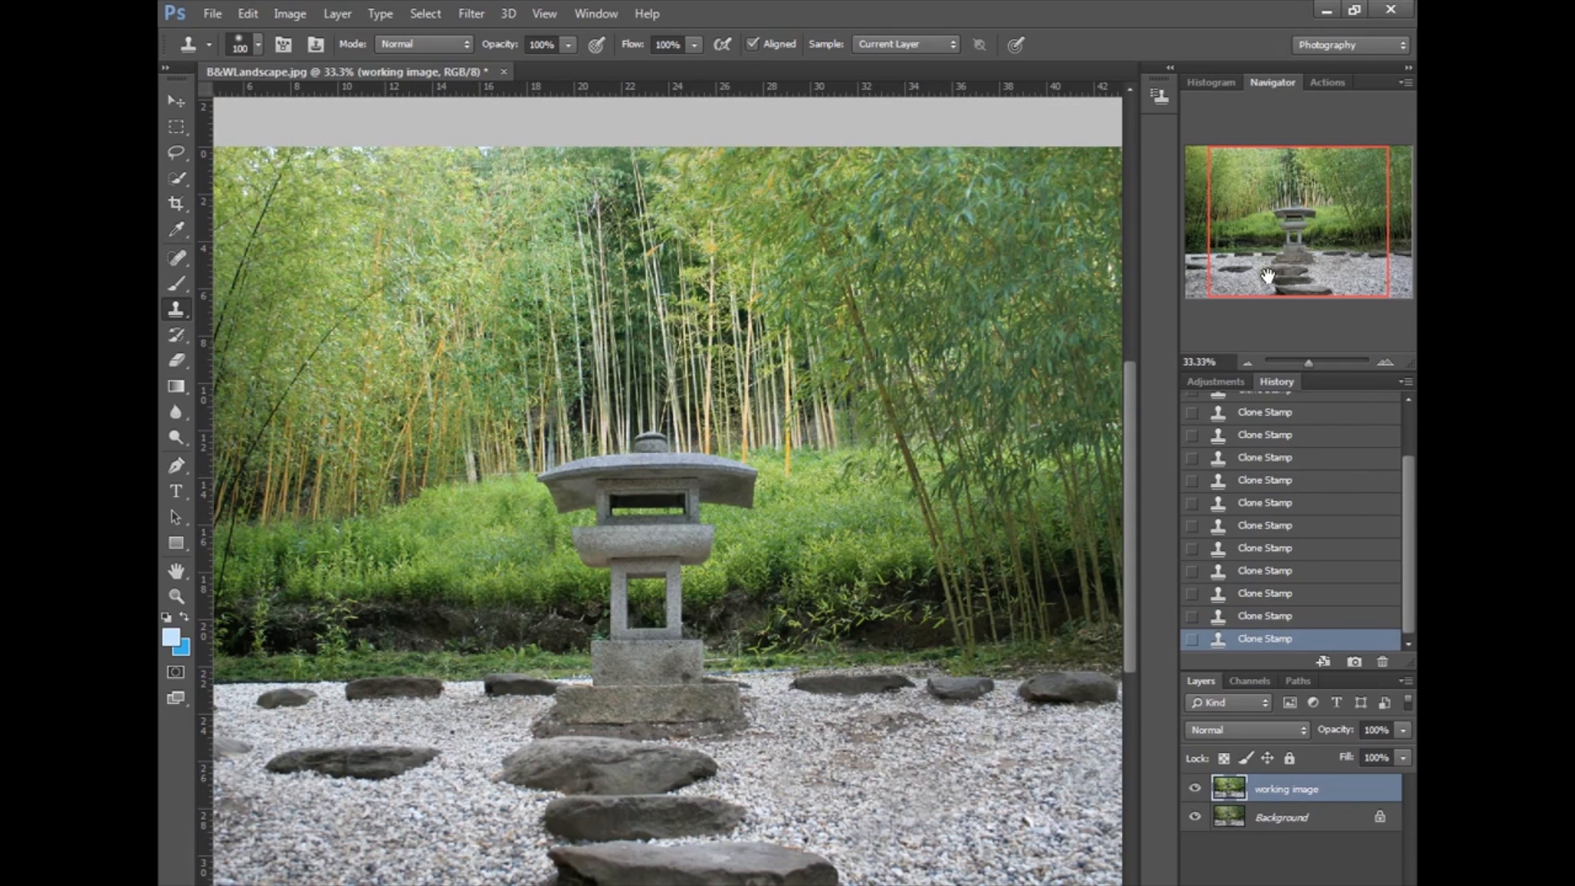
Step: Sample foliage near the photo's left edge and clone it over the small blemish just below
{"action": "left_click_drag", "start_coordinate": [1265, 274], "coordinate": [1240, 287]}
{"action": "left_click", "coordinate": [228, 463], "text": "alt"}
{"action": "left_click", "coordinate": [233, 478]}
{"action": "left_click", "coordinate": [224, 479]}
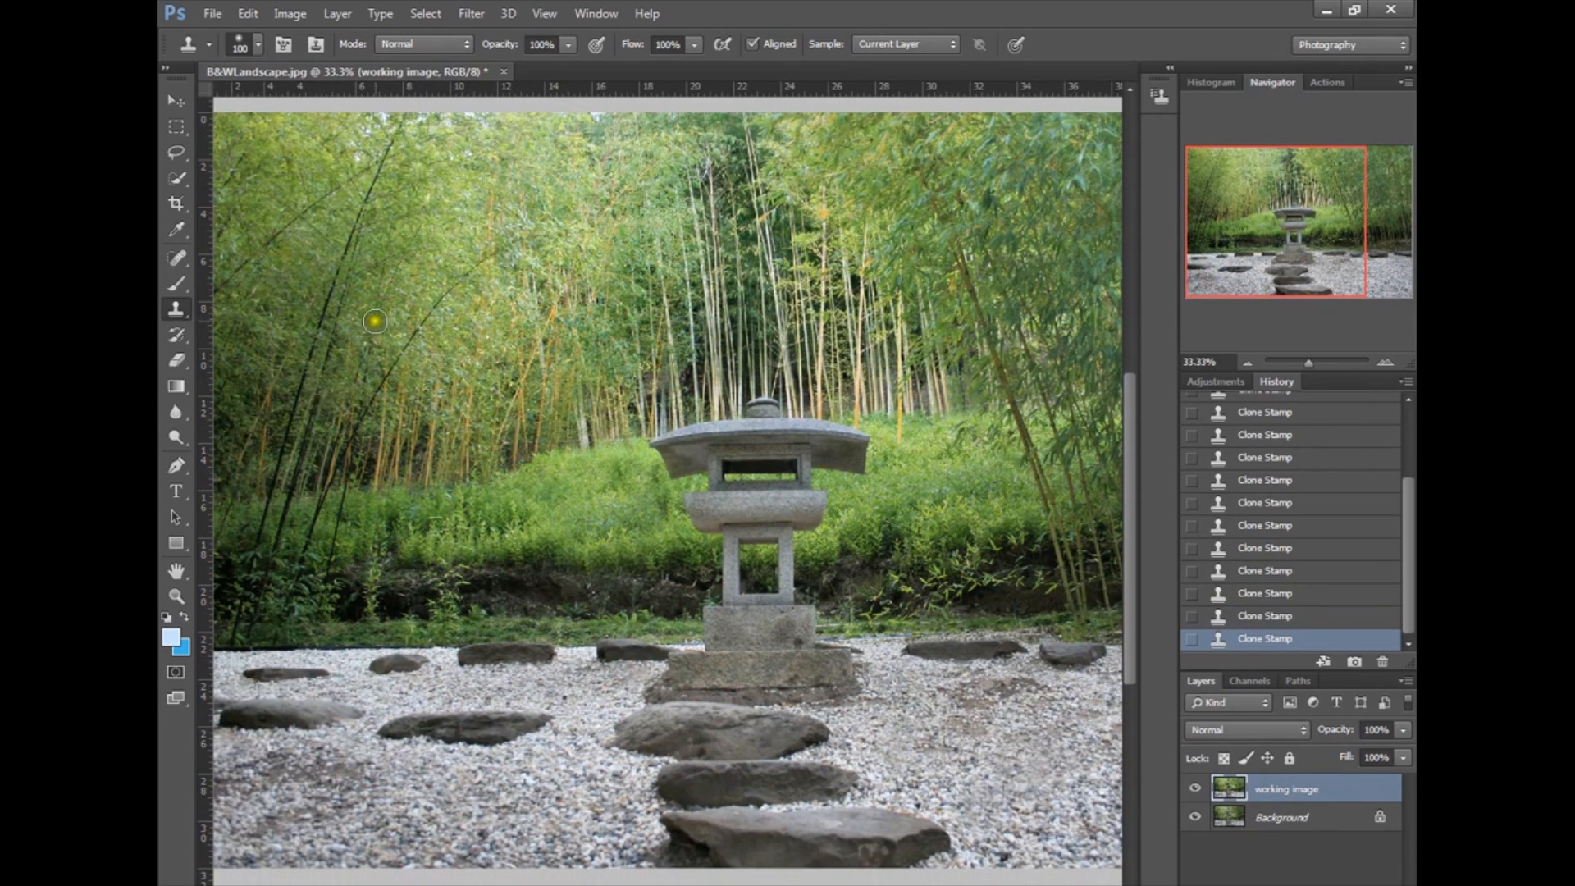
Step: View the whole photo and compare it with the original by repeatedly hiding and showing the working image layer
{"action": "key", "text": "ctrl+minus"}
{"action": "key", "text": "ctrl+minus"}
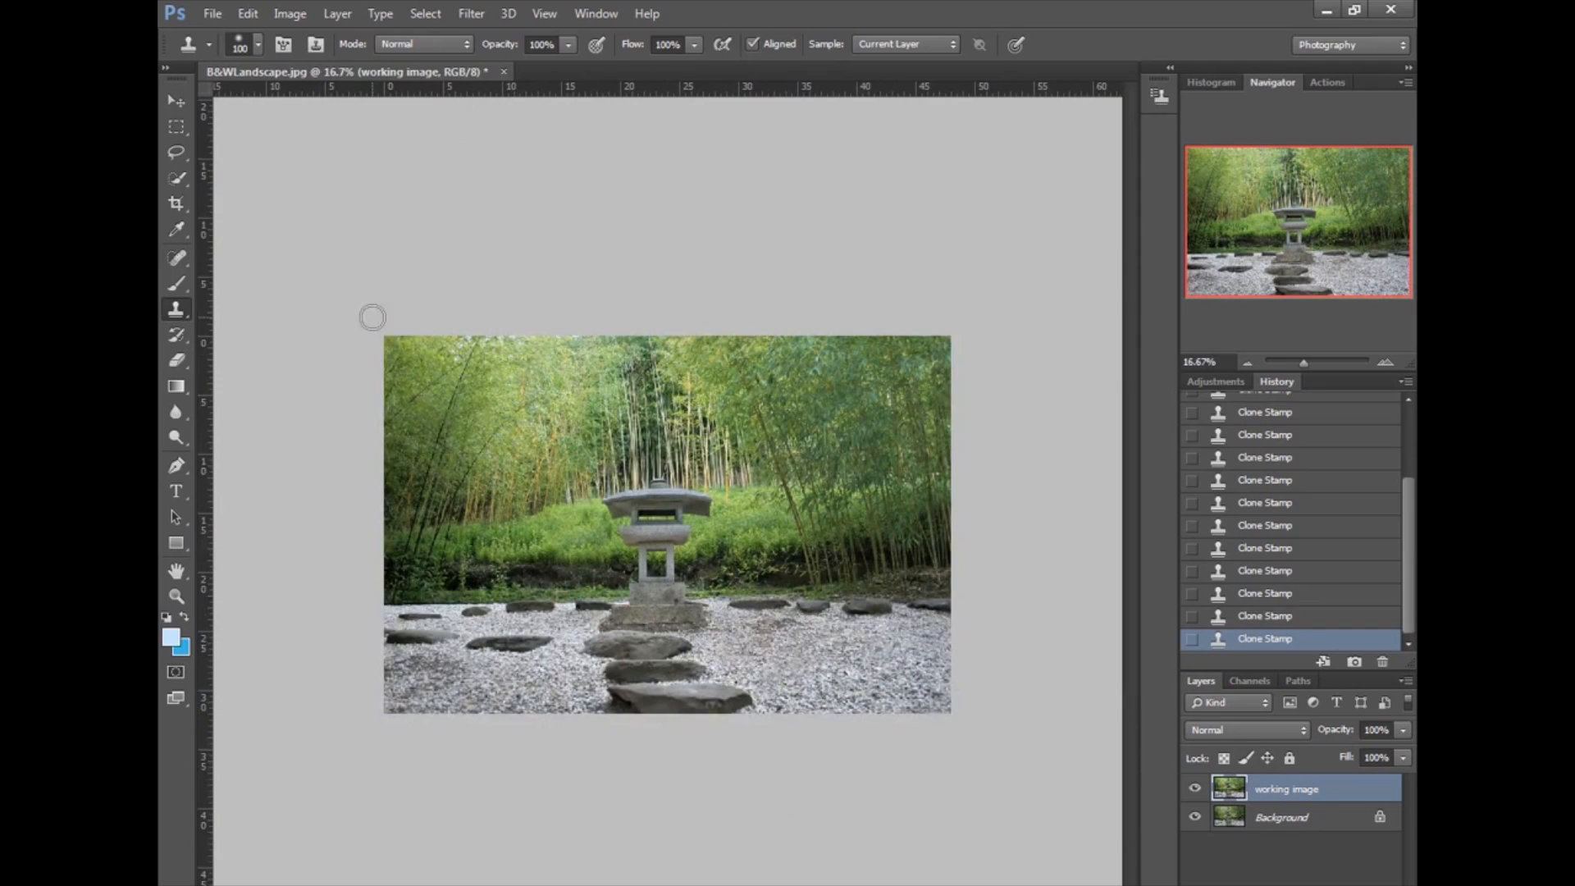
{"action": "left_click", "coordinate": [1195, 788]}
{"action": "left_click", "coordinate": [1195, 788]}
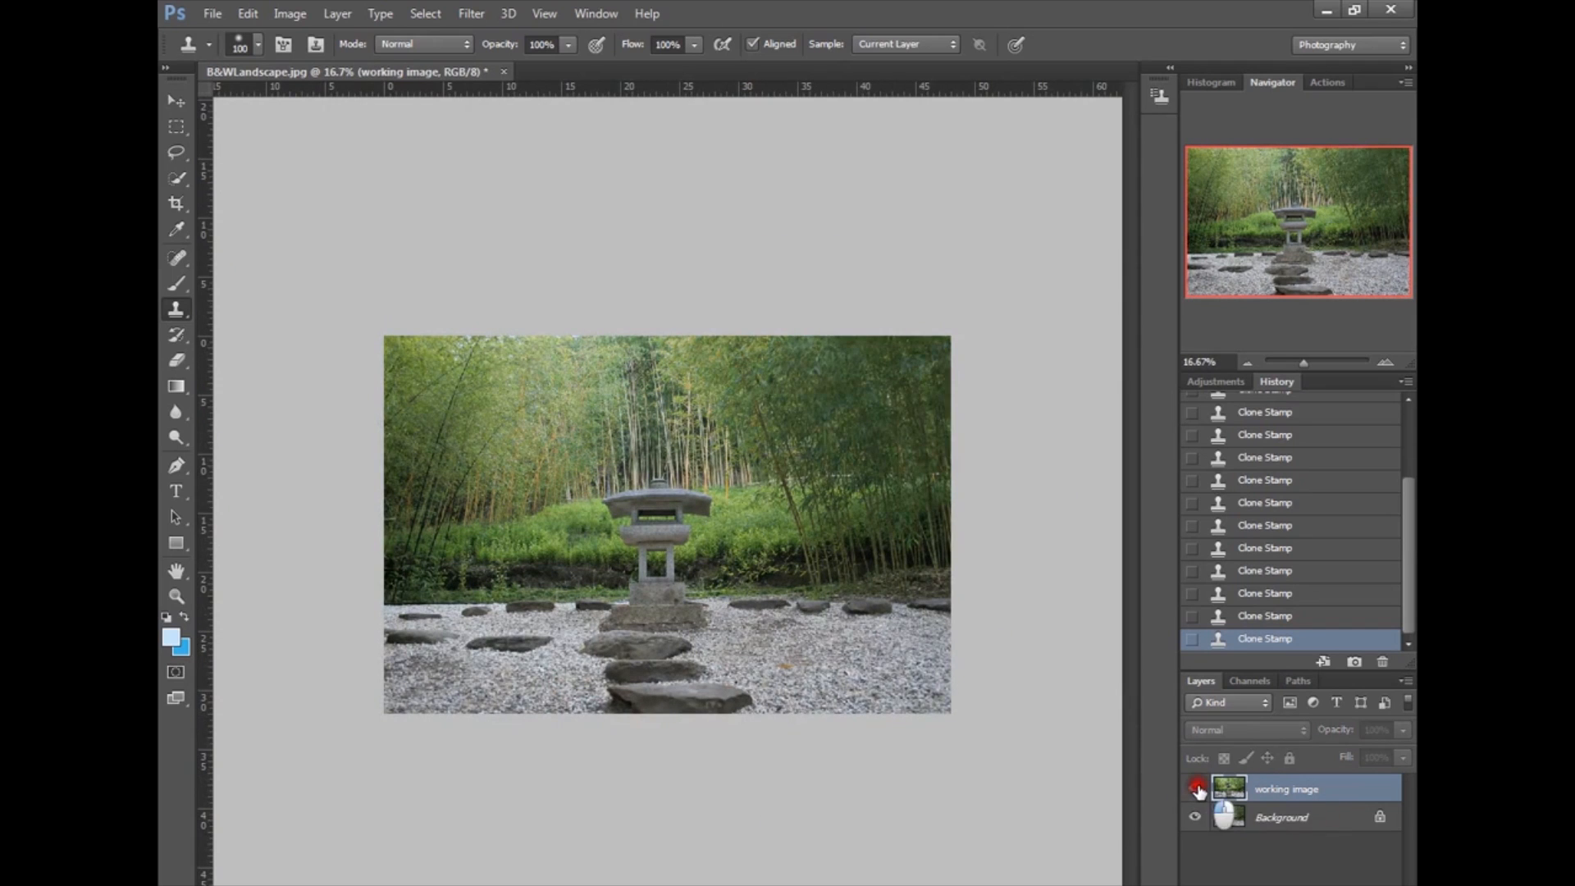
{"action": "left_click", "coordinate": [1196, 789]}
{"action": "left_click", "coordinate": [1197, 789]}
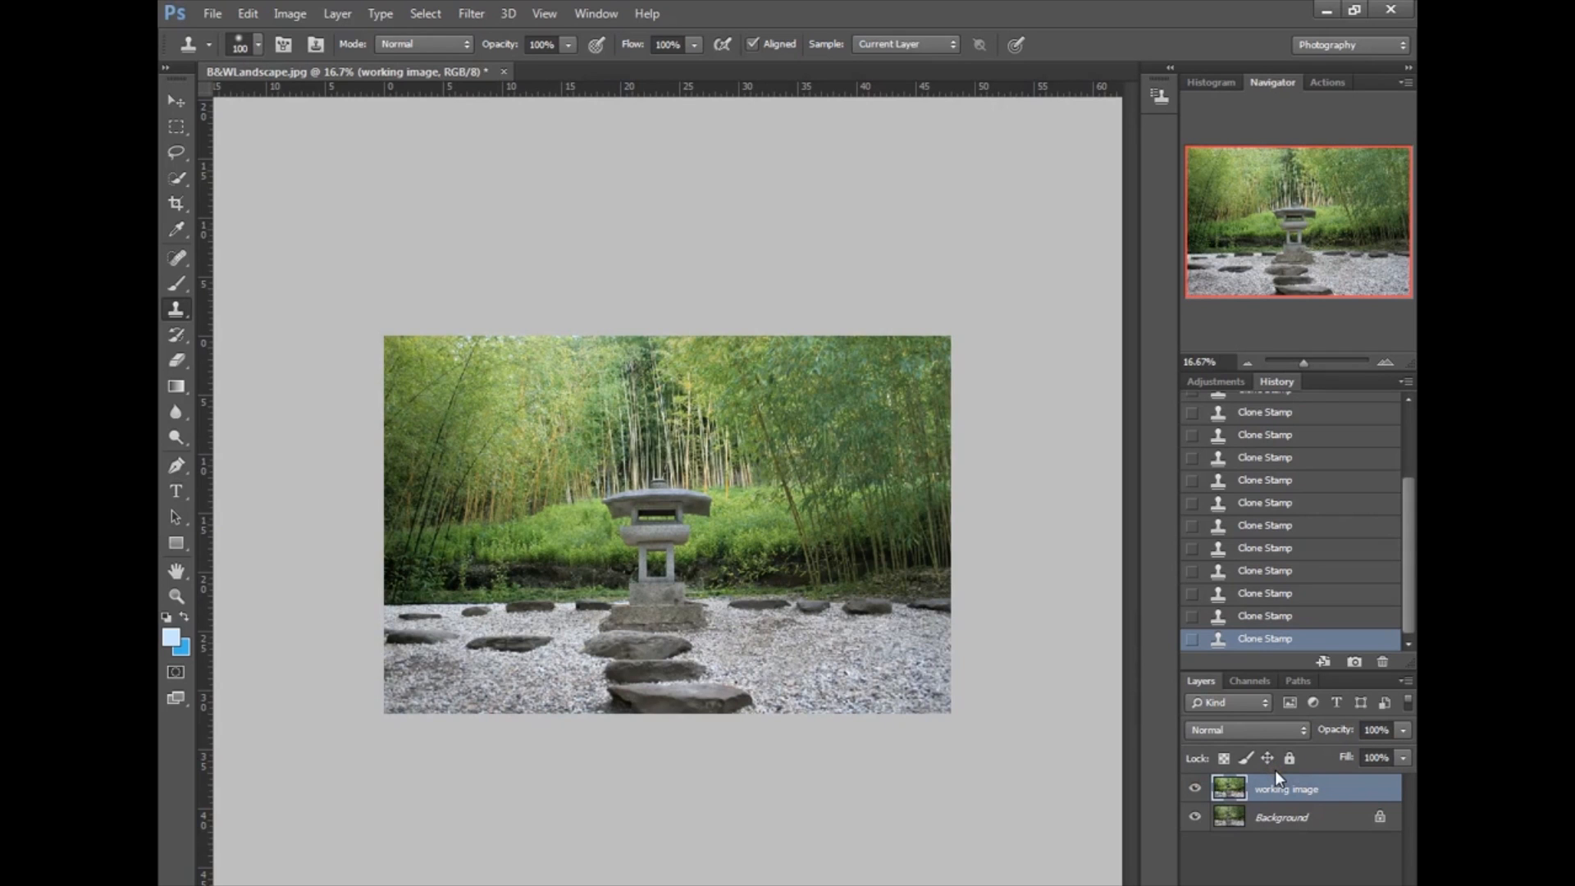
Step: Add a Brightness/Contrast adjustment layer above the working image with brightness at -6 and slightly raised contrast
{"action": "left_click", "coordinate": [1313, 882]}
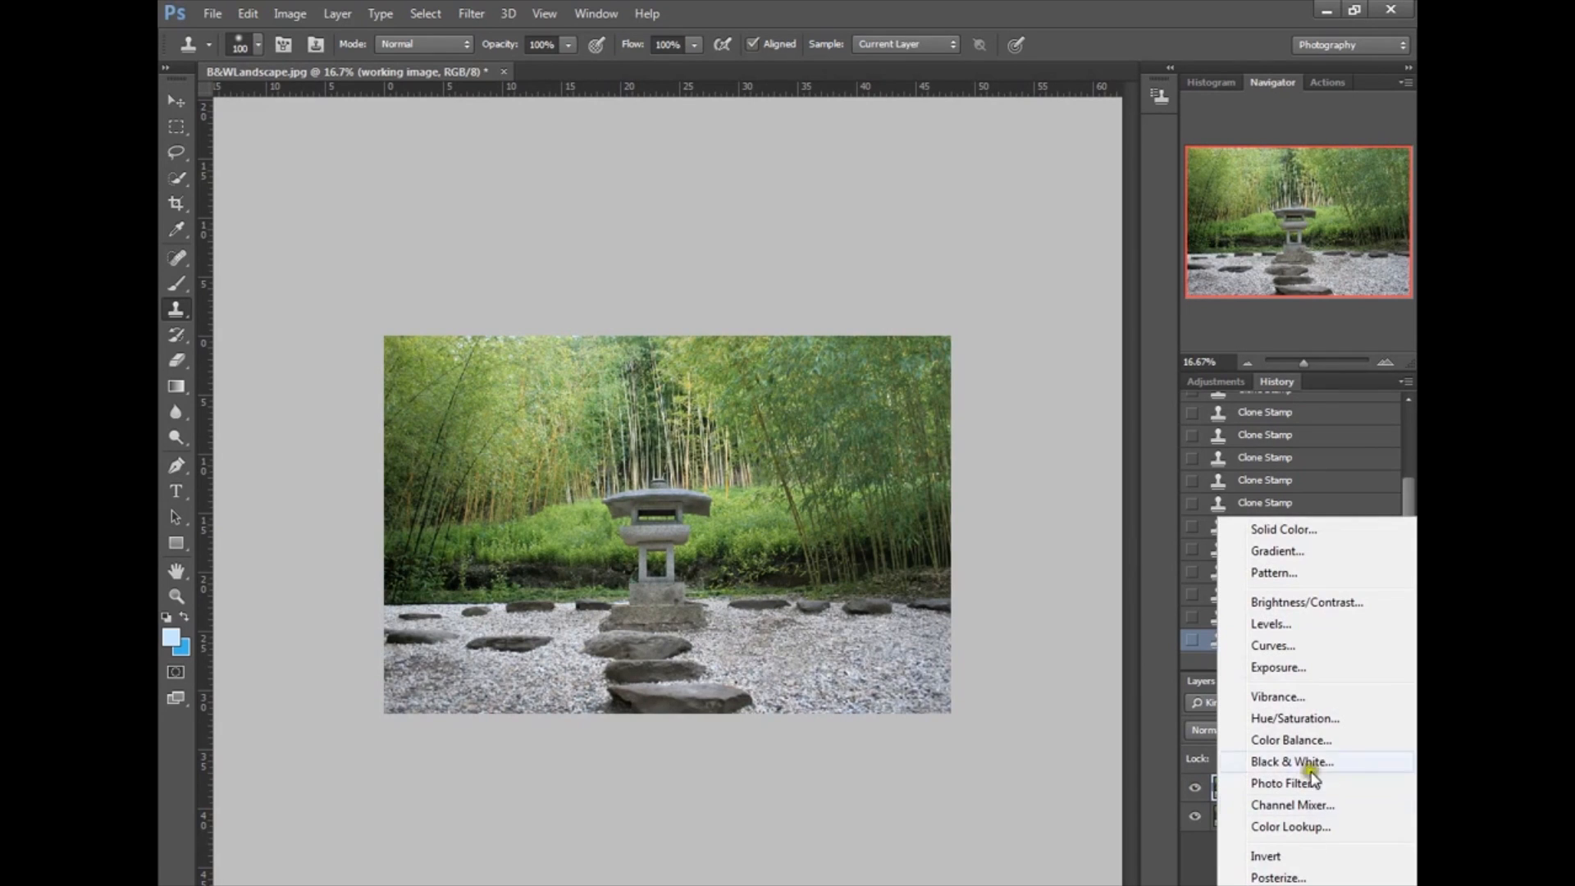
{"action": "left_click", "coordinate": [1321, 603]}
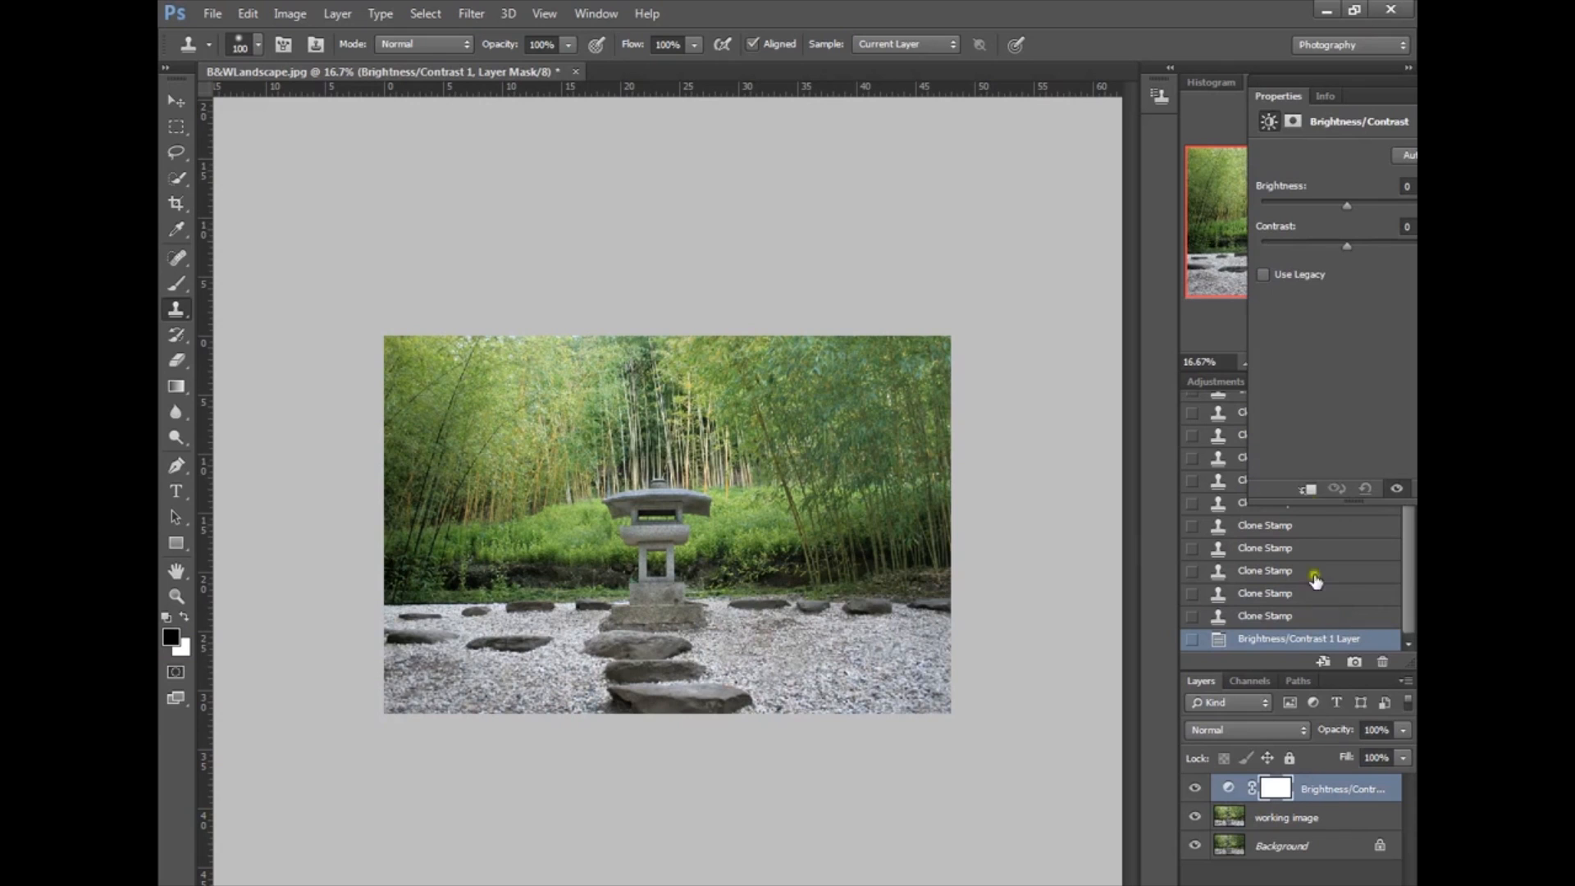
{"action": "left_click_drag", "start_coordinate": [1355, 90], "coordinate": [1067, 130]}
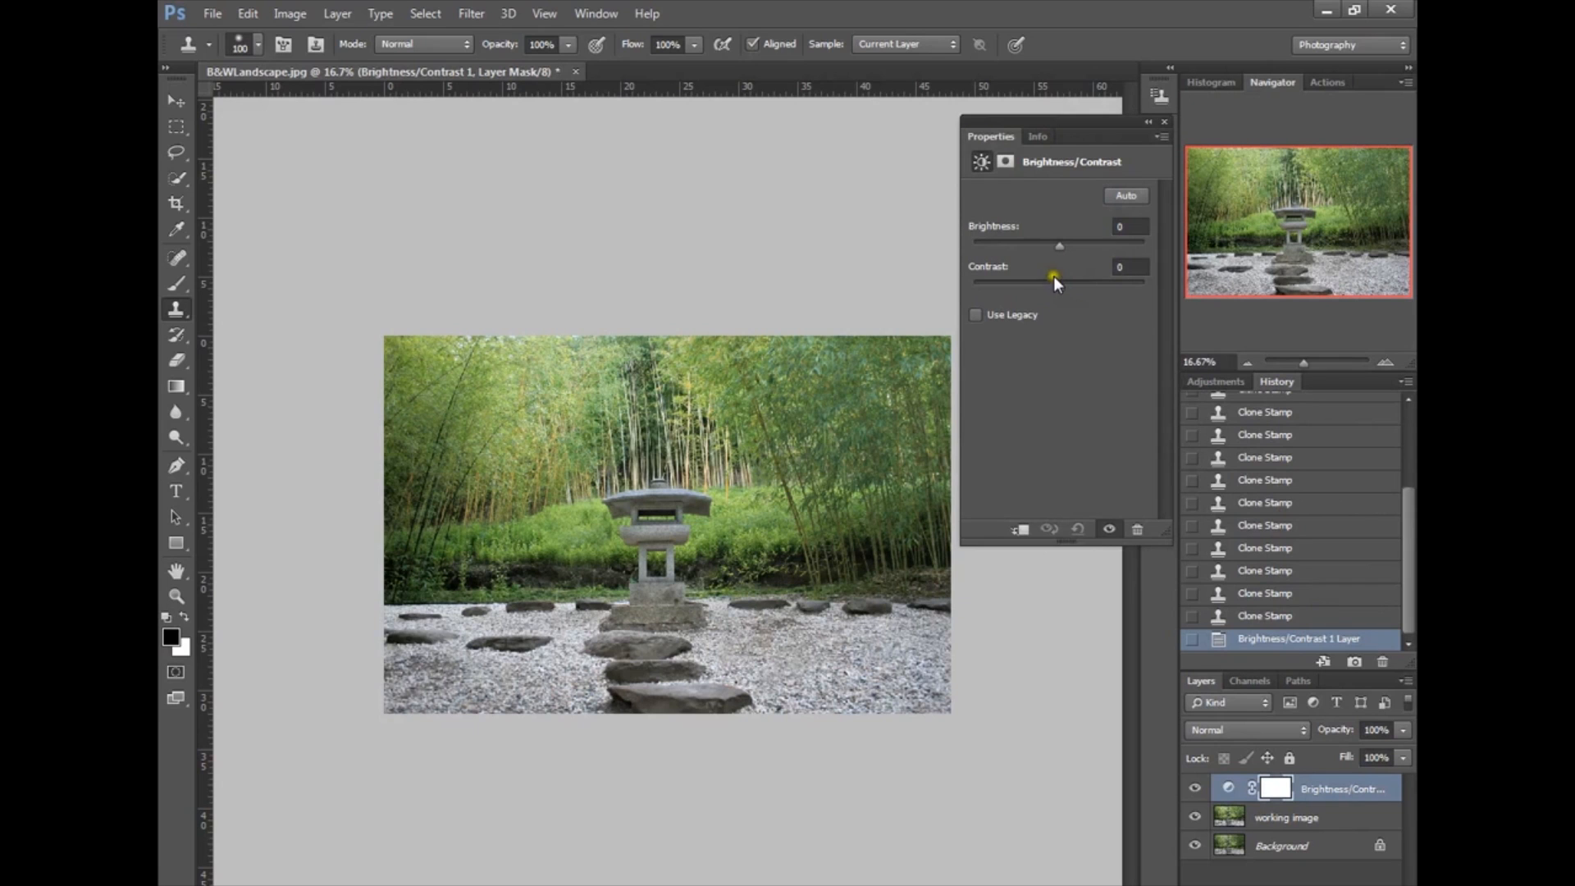
{"action": "left_click", "coordinate": [1061, 245]}
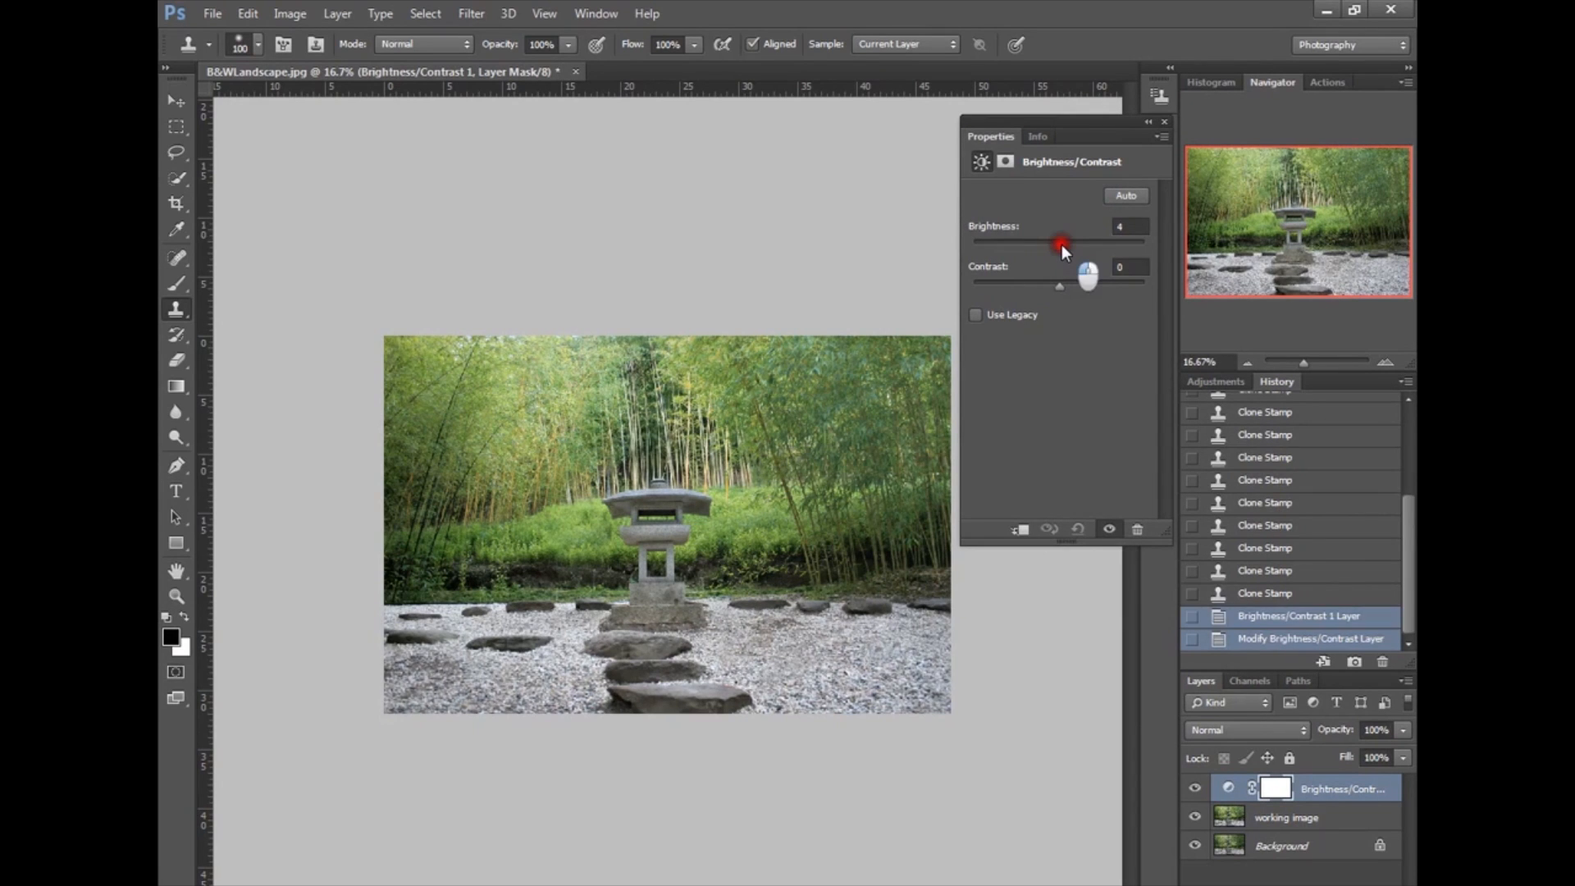
{"action": "left_click_drag", "start_coordinate": [1061, 245], "coordinate": [1057, 250]}
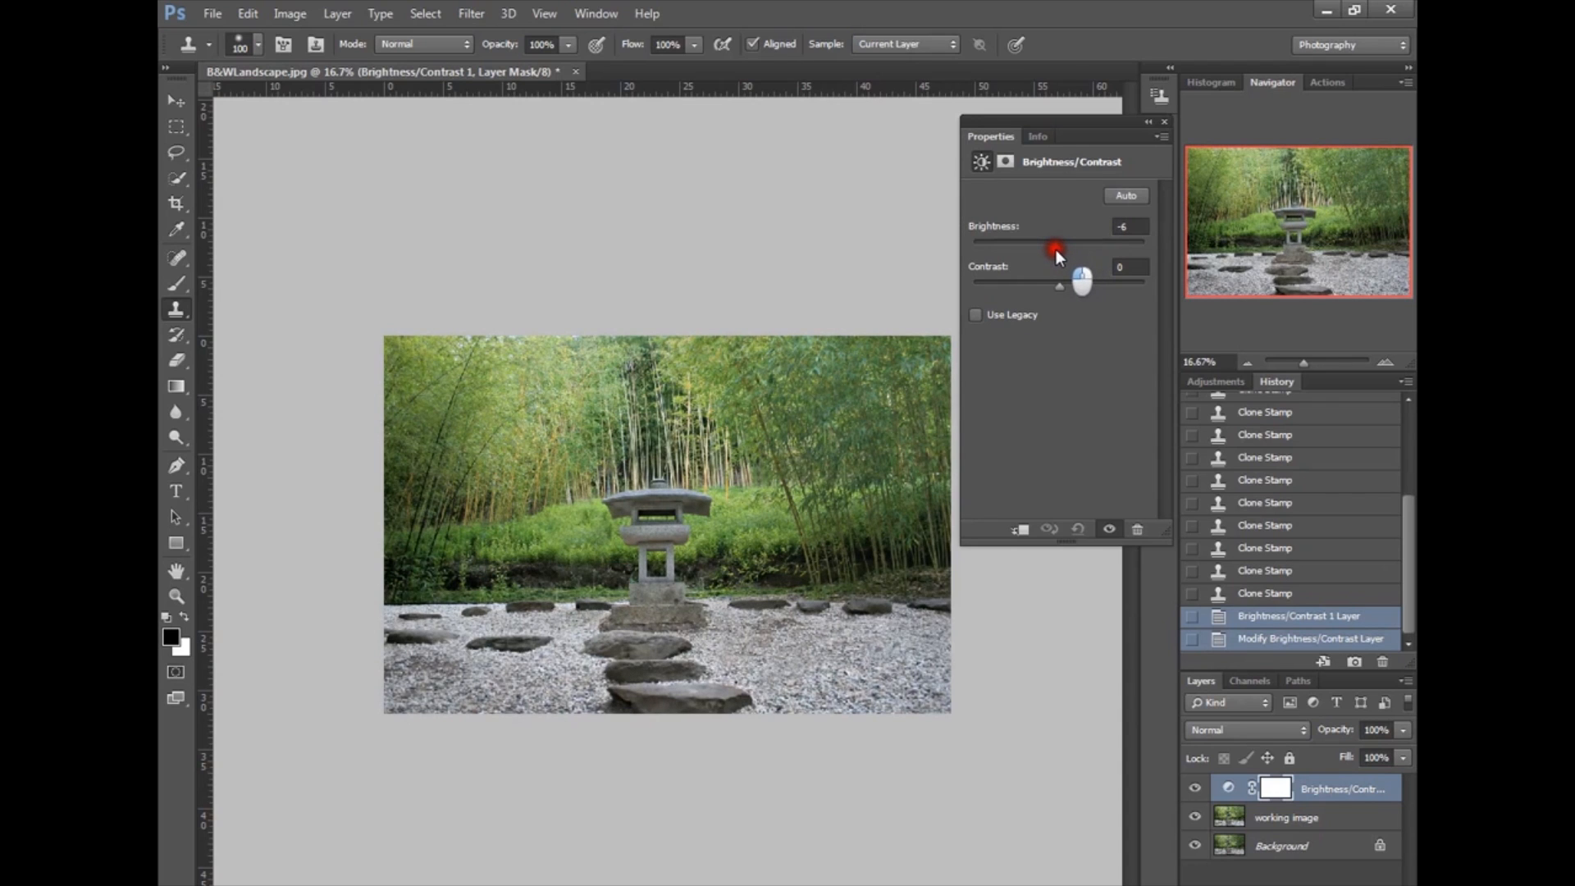
{"action": "left_click_drag", "start_coordinate": [1055, 249], "coordinate": [1057, 250]}
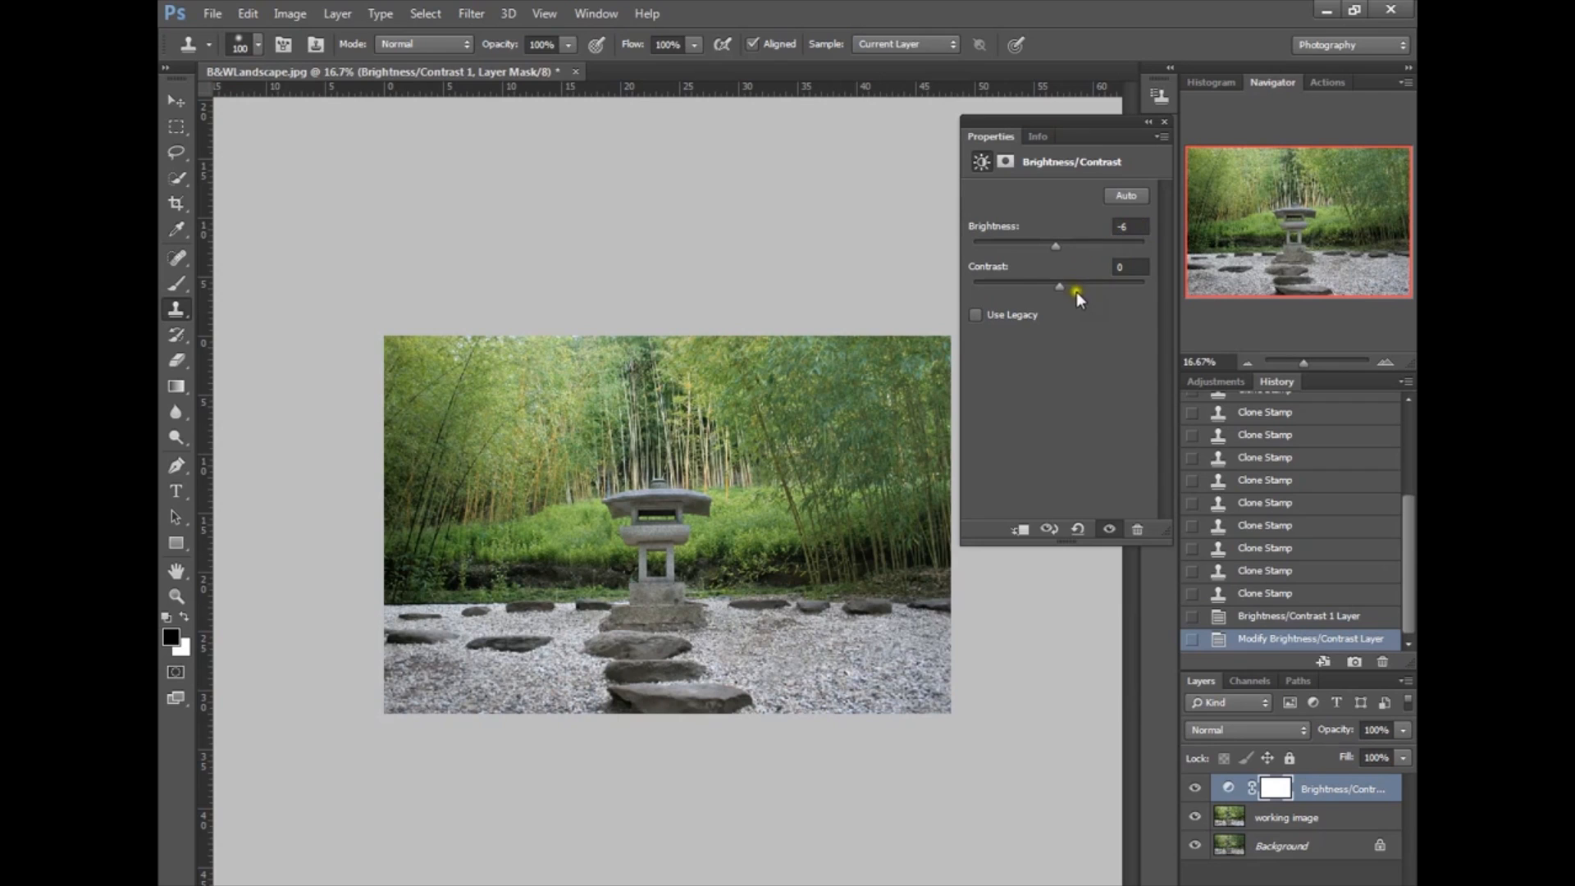
{"action": "left_click_drag", "start_coordinate": [1070, 289], "coordinate": [1071, 286]}
{"action": "left_click", "coordinate": [1164, 121]}
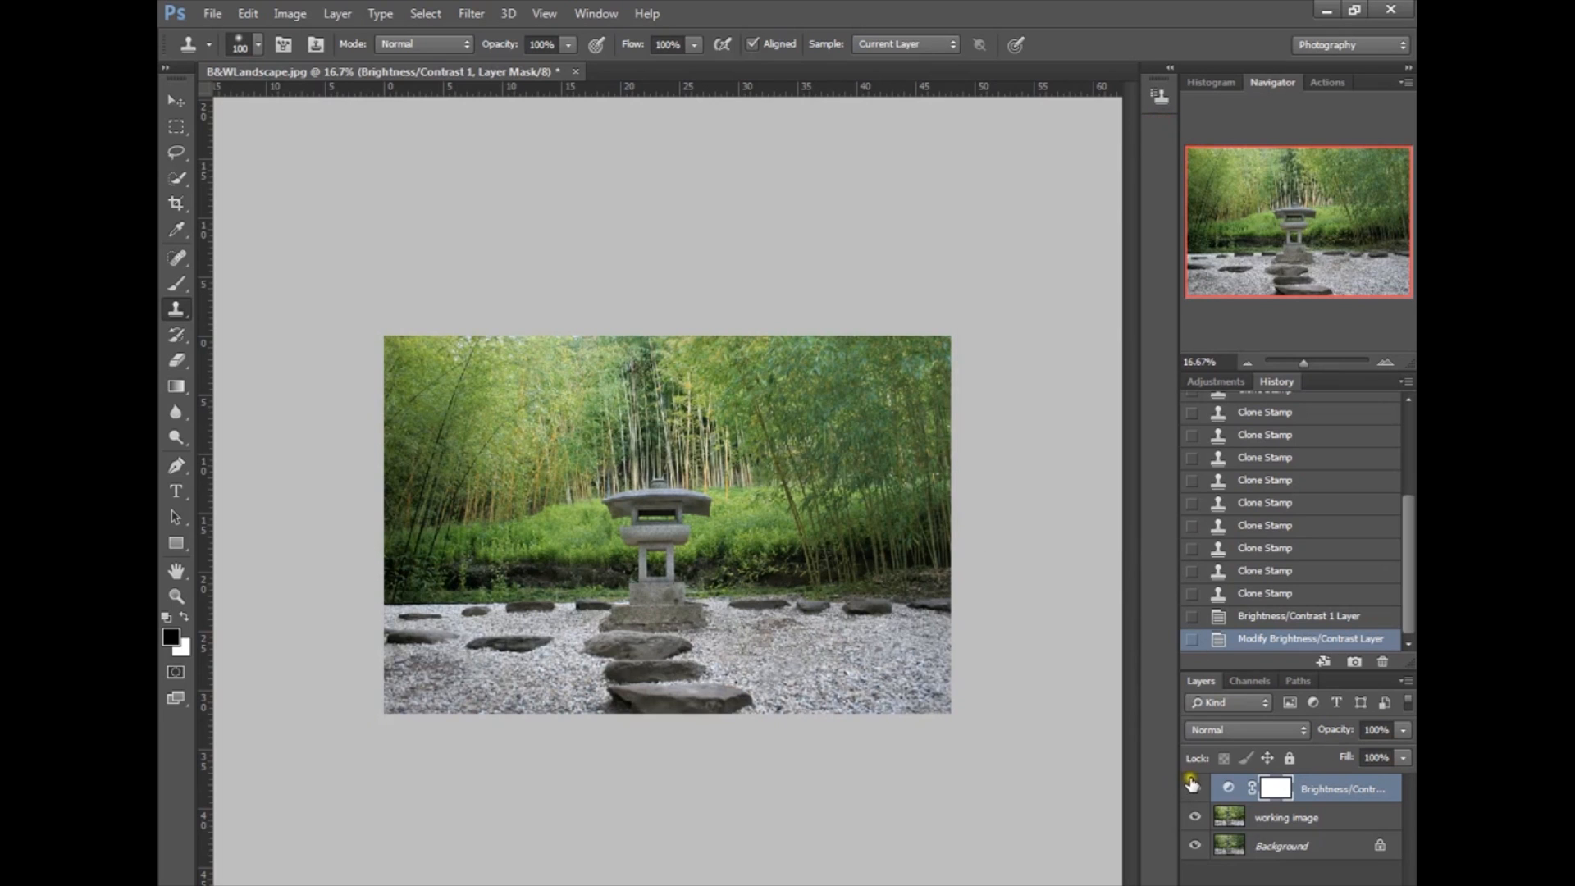
Step: Compare the photo with and without the Brightness/Contrast adjustment and select the working image layer
{"action": "left_click", "coordinate": [1194, 787]}
{"action": "left_click", "coordinate": [1194, 787]}
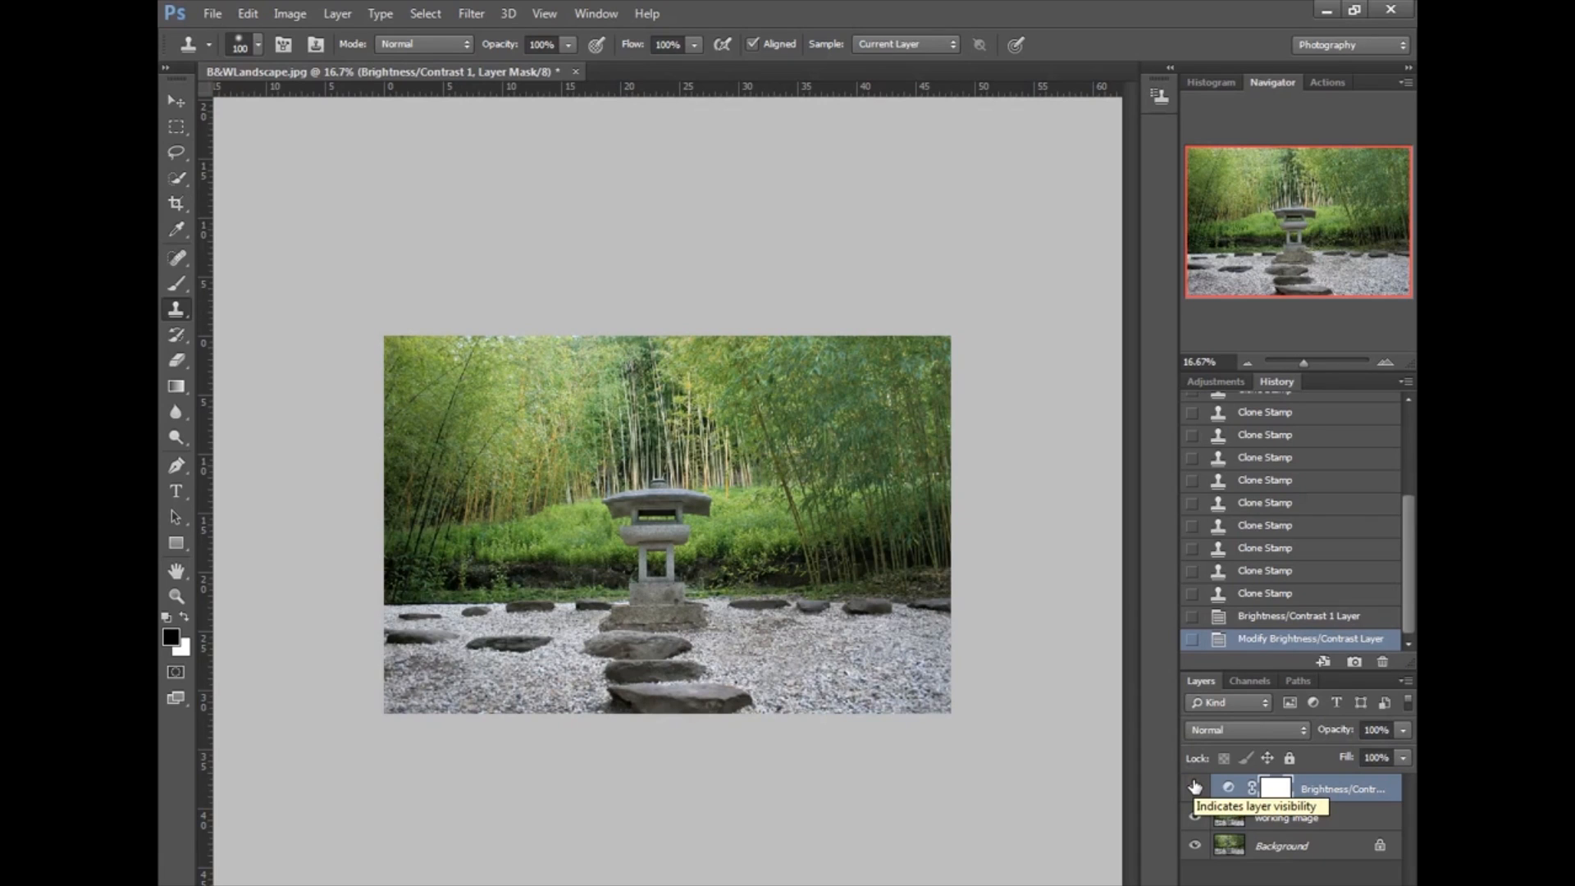
{"action": "left_click", "coordinate": [1253, 818]}
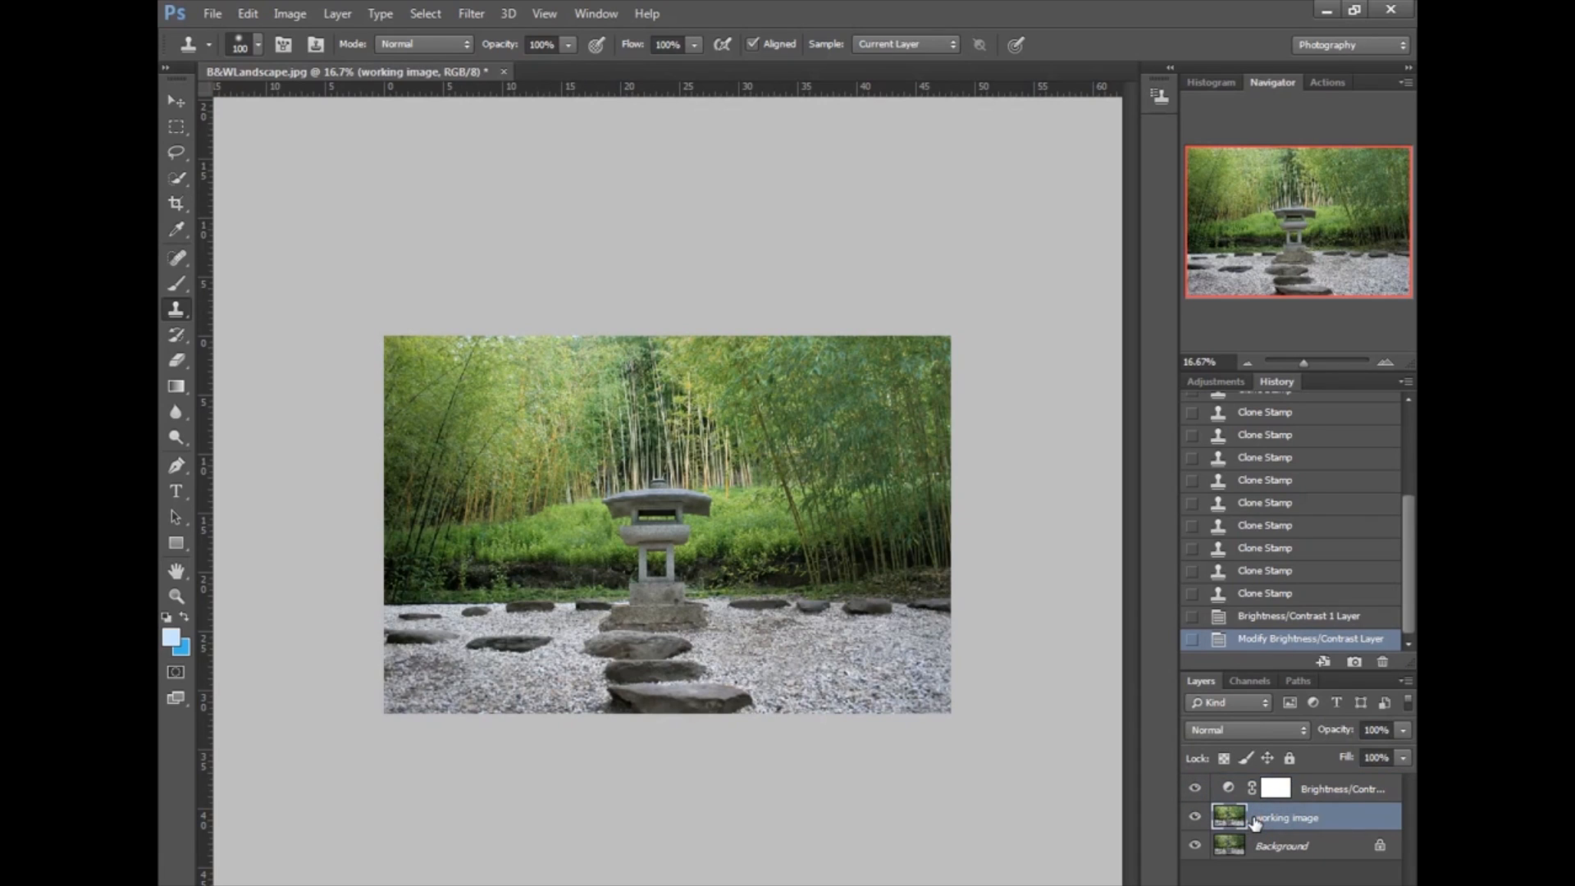
Step: Add a Black & White adjustment layer above the Brightness/Contrast layer and set its Yellows to 121
{"action": "left_click", "coordinate": [1348, 789]}
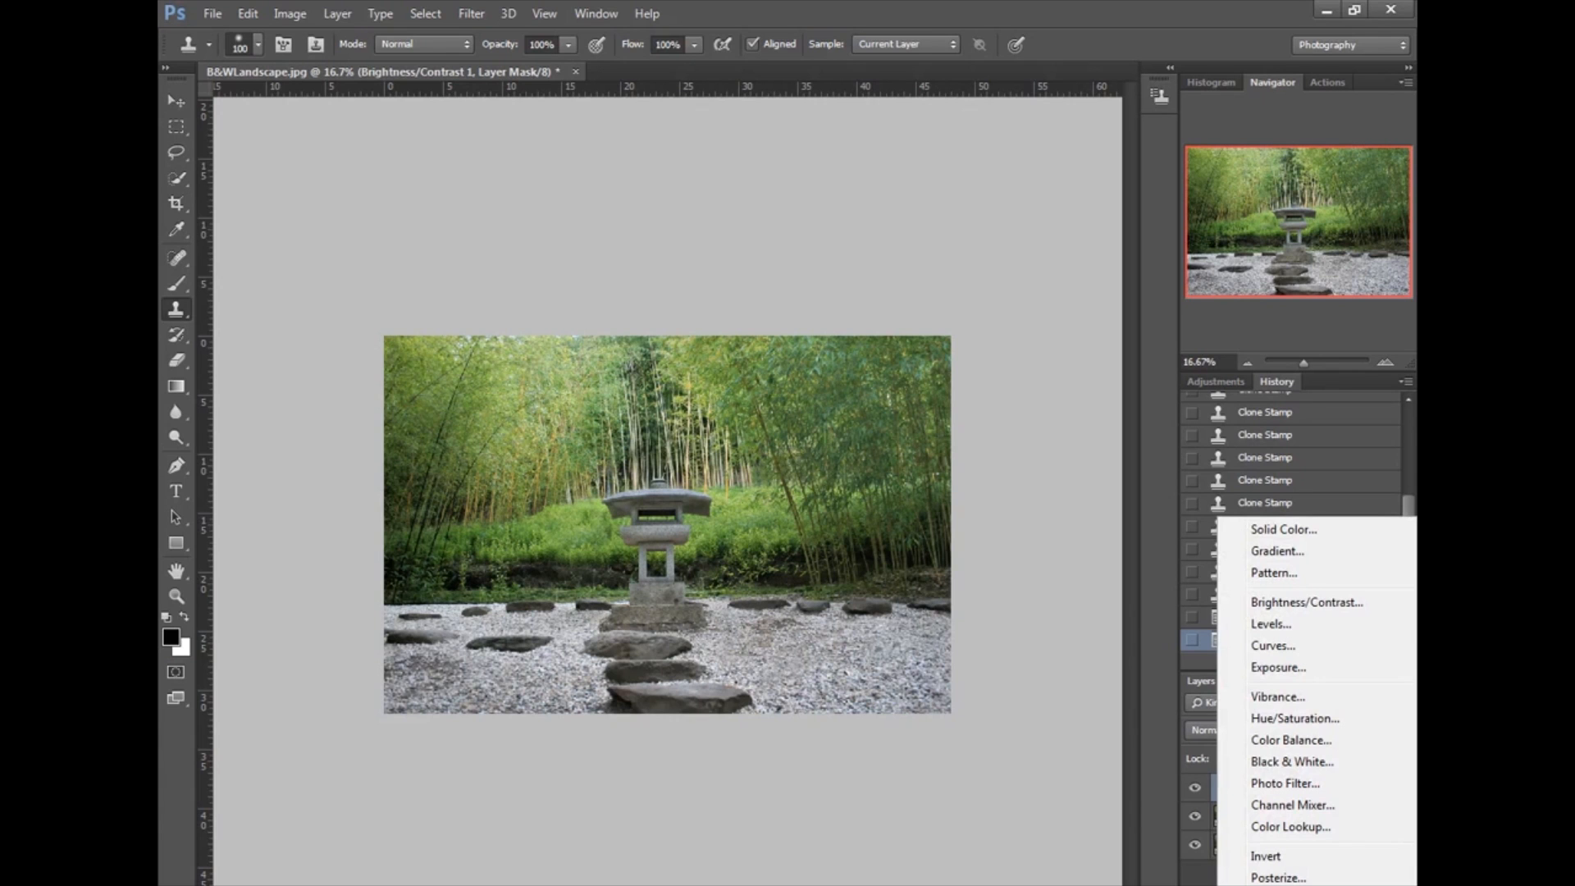
{"action": "left_click", "coordinate": [1297, 763]}
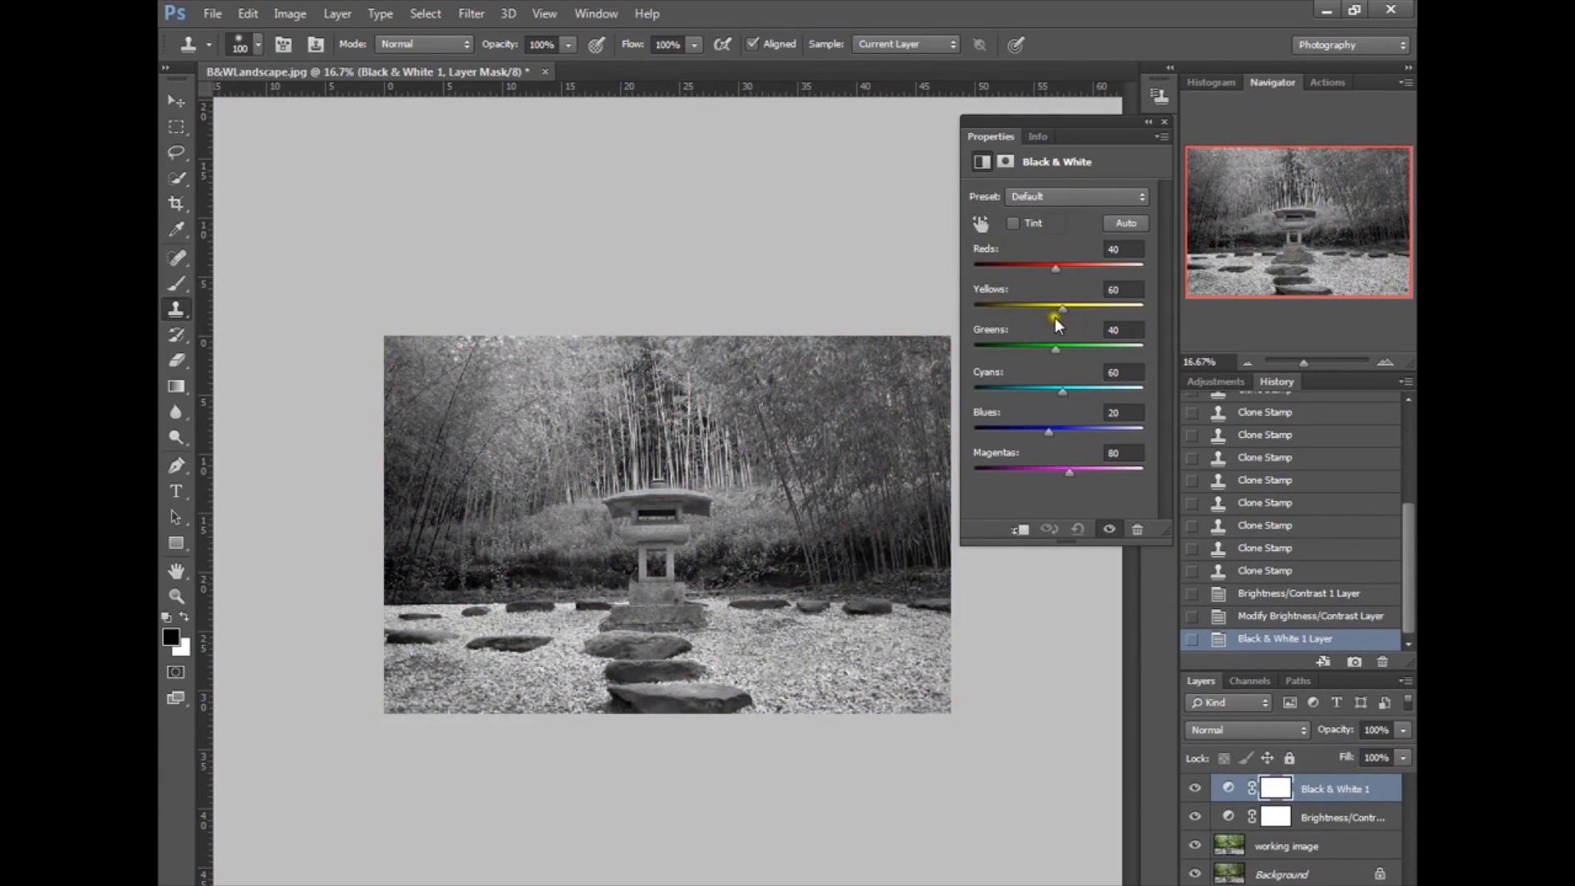
{"action": "left_click_drag", "start_coordinate": [1060, 310], "coordinate": [1071, 312]}
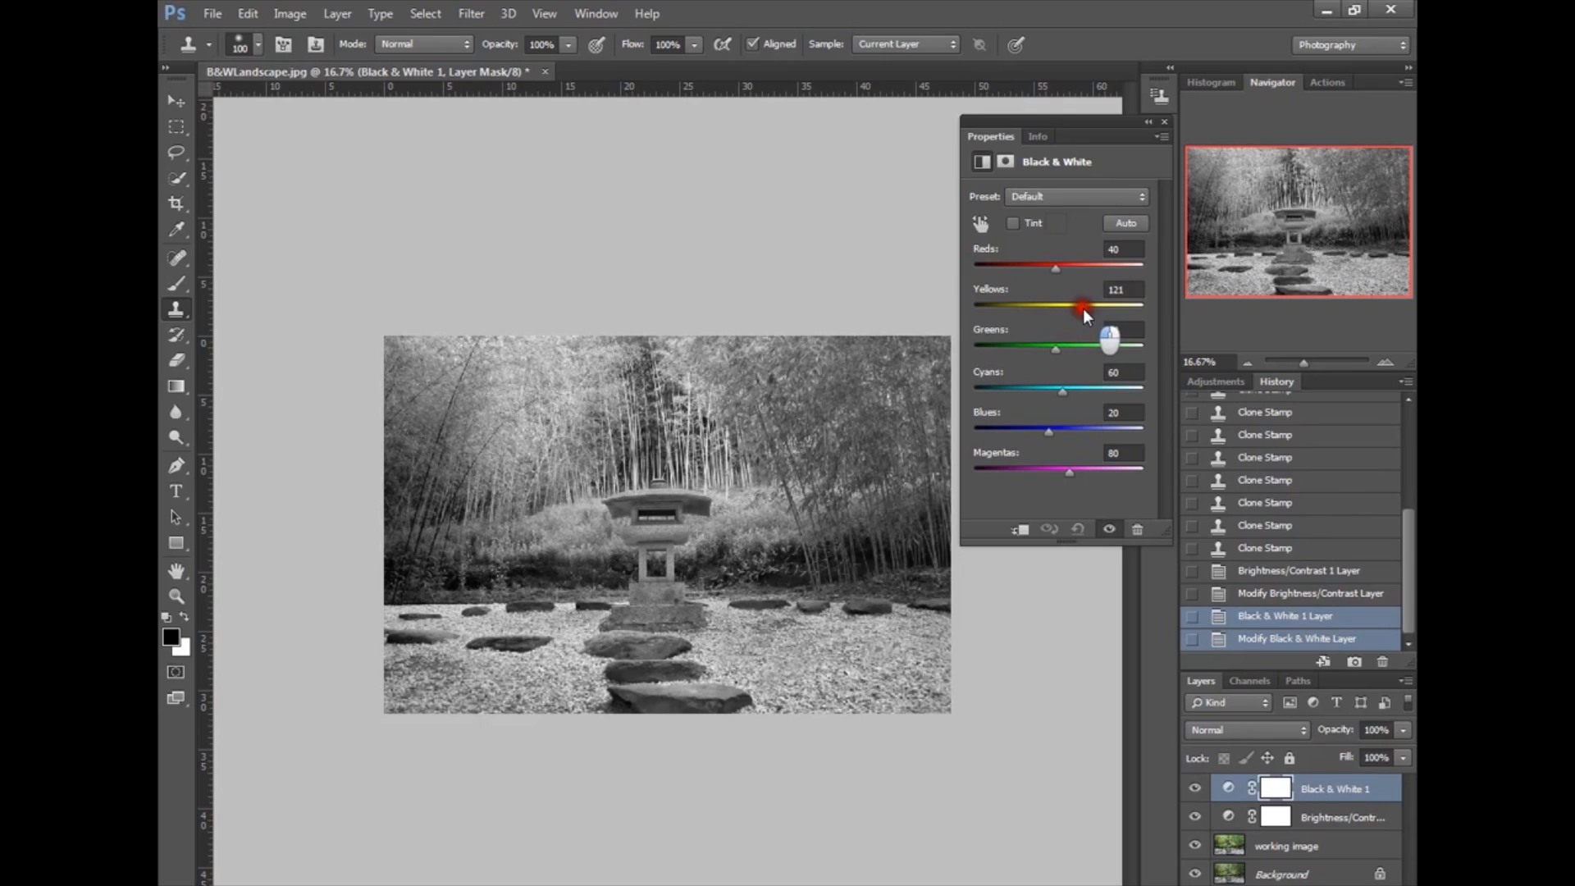
{"action": "left_click_drag", "start_coordinate": [1082, 308], "coordinate": [1082, 308]}
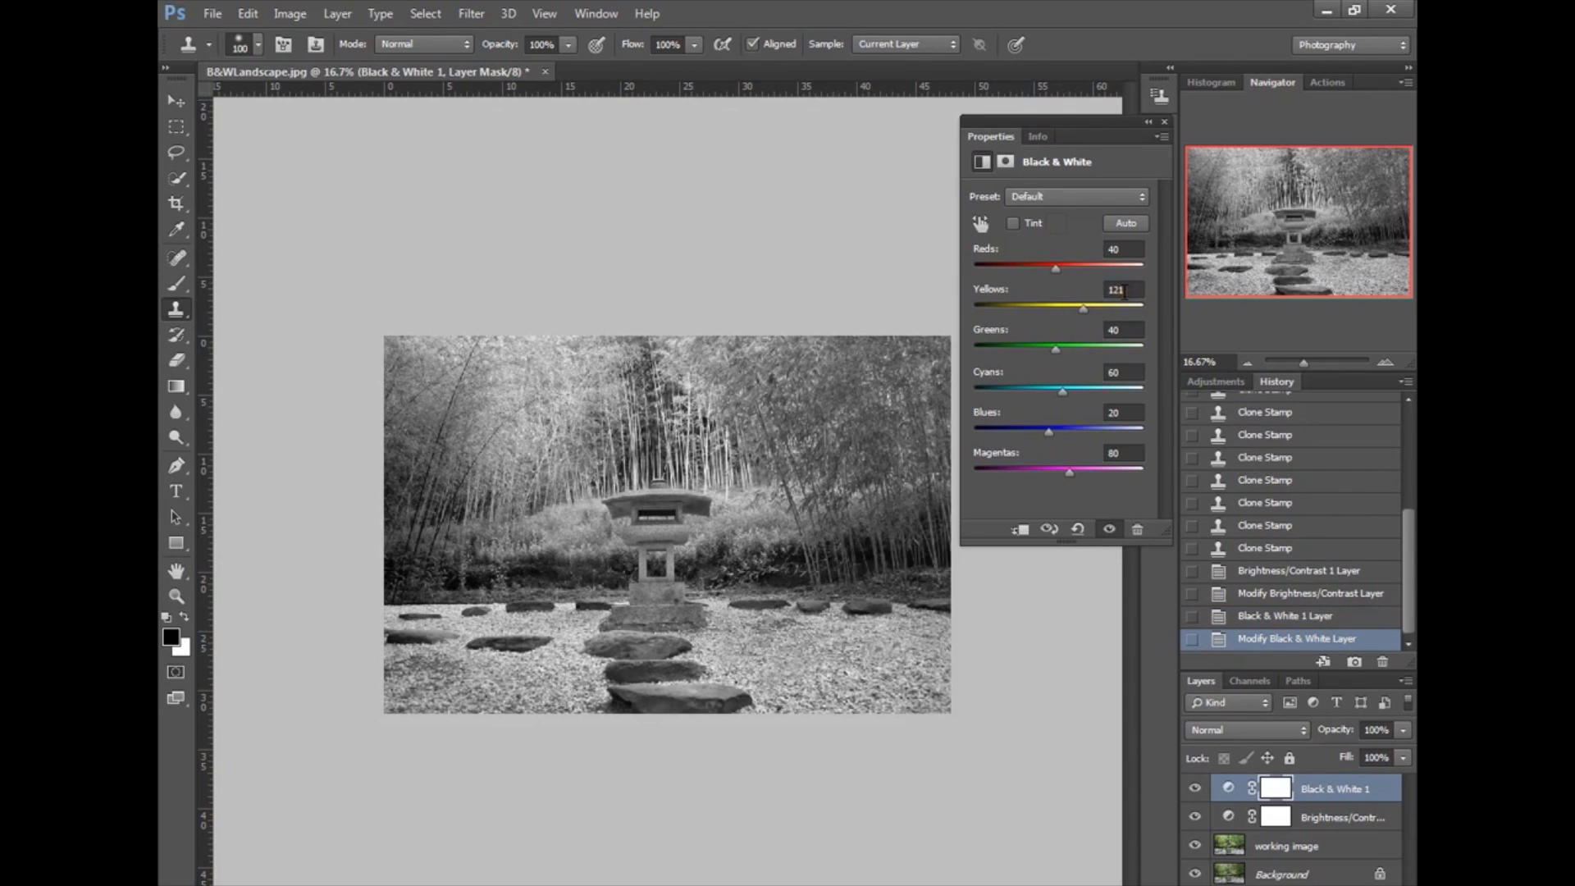
Step: Set the Black & White layer's Greens to -29, Reds 25, Cyans 31, Blues 11 and Magentas 40, and compare with the color version
{"action": "left_click_drag", "start_coordinate": [1051, 352], "coordinate": [1033, 356]}
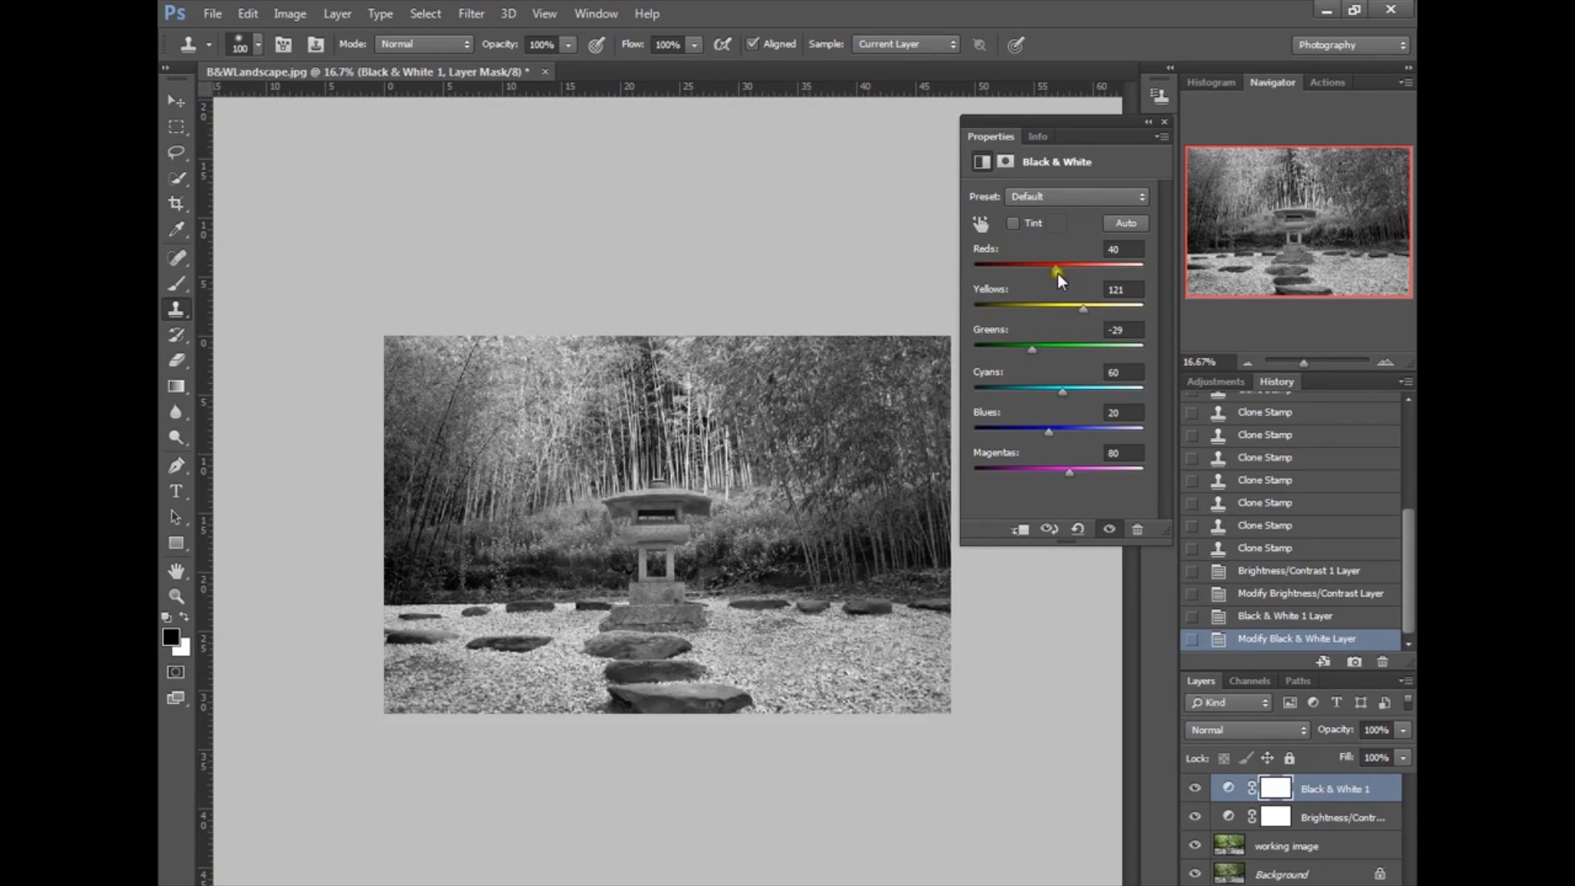
{"action": "mouse_move", "coordinate": [1066, 274]}
{"action": "left_mouse_down"}
{"action": "mouse_move", "coordinate": [1037, 278]}
{"action": "mouse_move", "coordinate": [1052, 283]}
{"action": "left_mouse_up"}
{"action": "left_click_drag", "start_coordinate": [1051, 392], "coordinate": [1056, 470]}
{"action": "left_click", "coordinate": [1163, 121]}
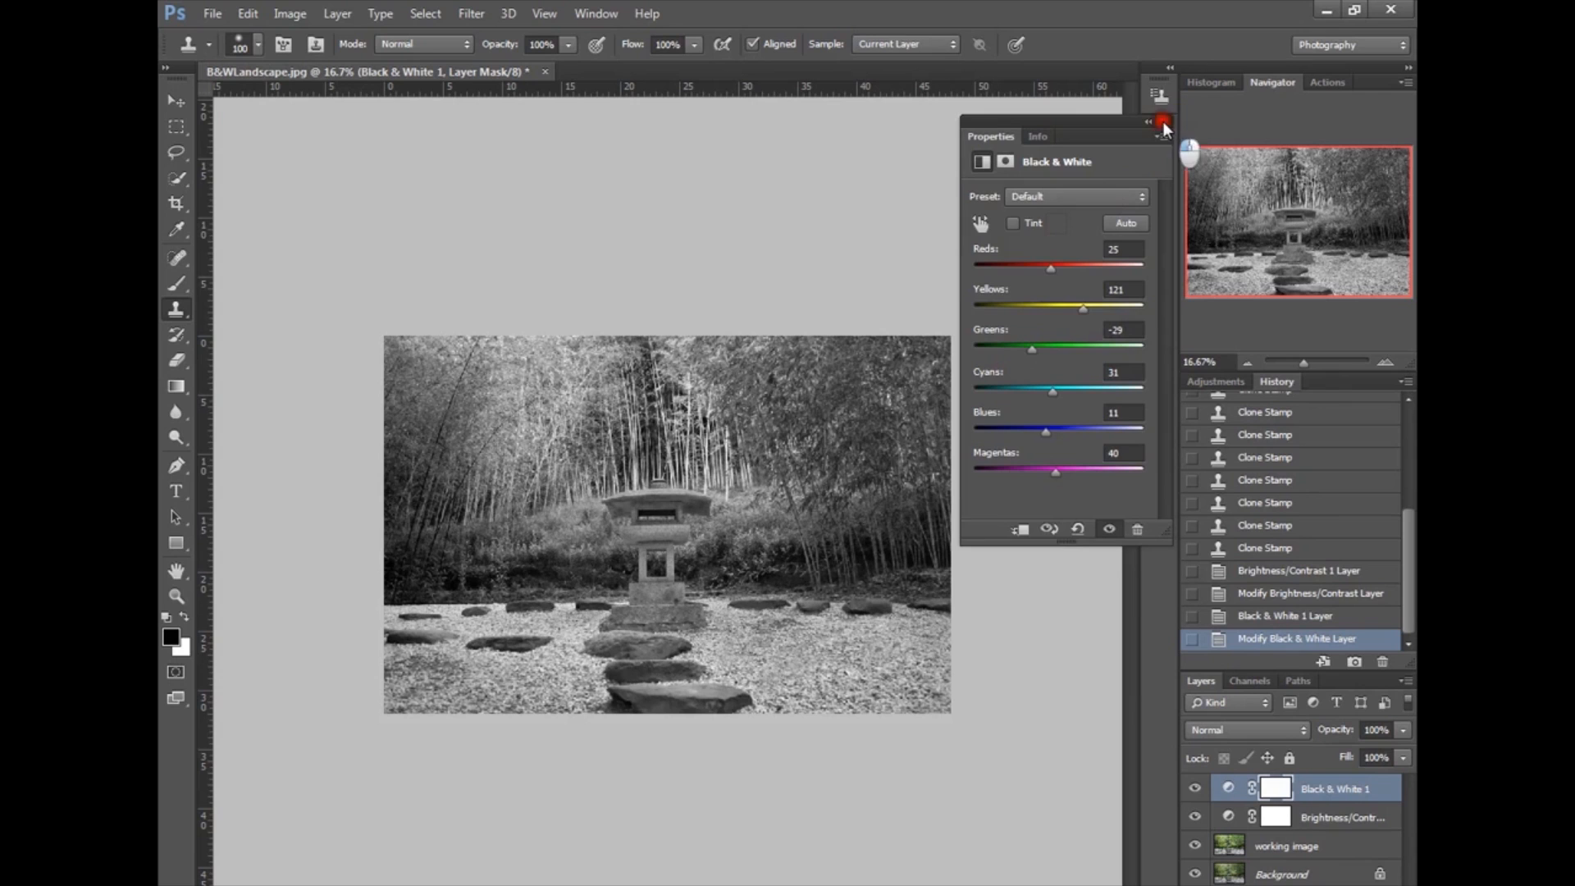
{"action": "left_click", "coordinate": [1195, 788]}
{"action": "left_click", "coordinate": [1195, 788]}
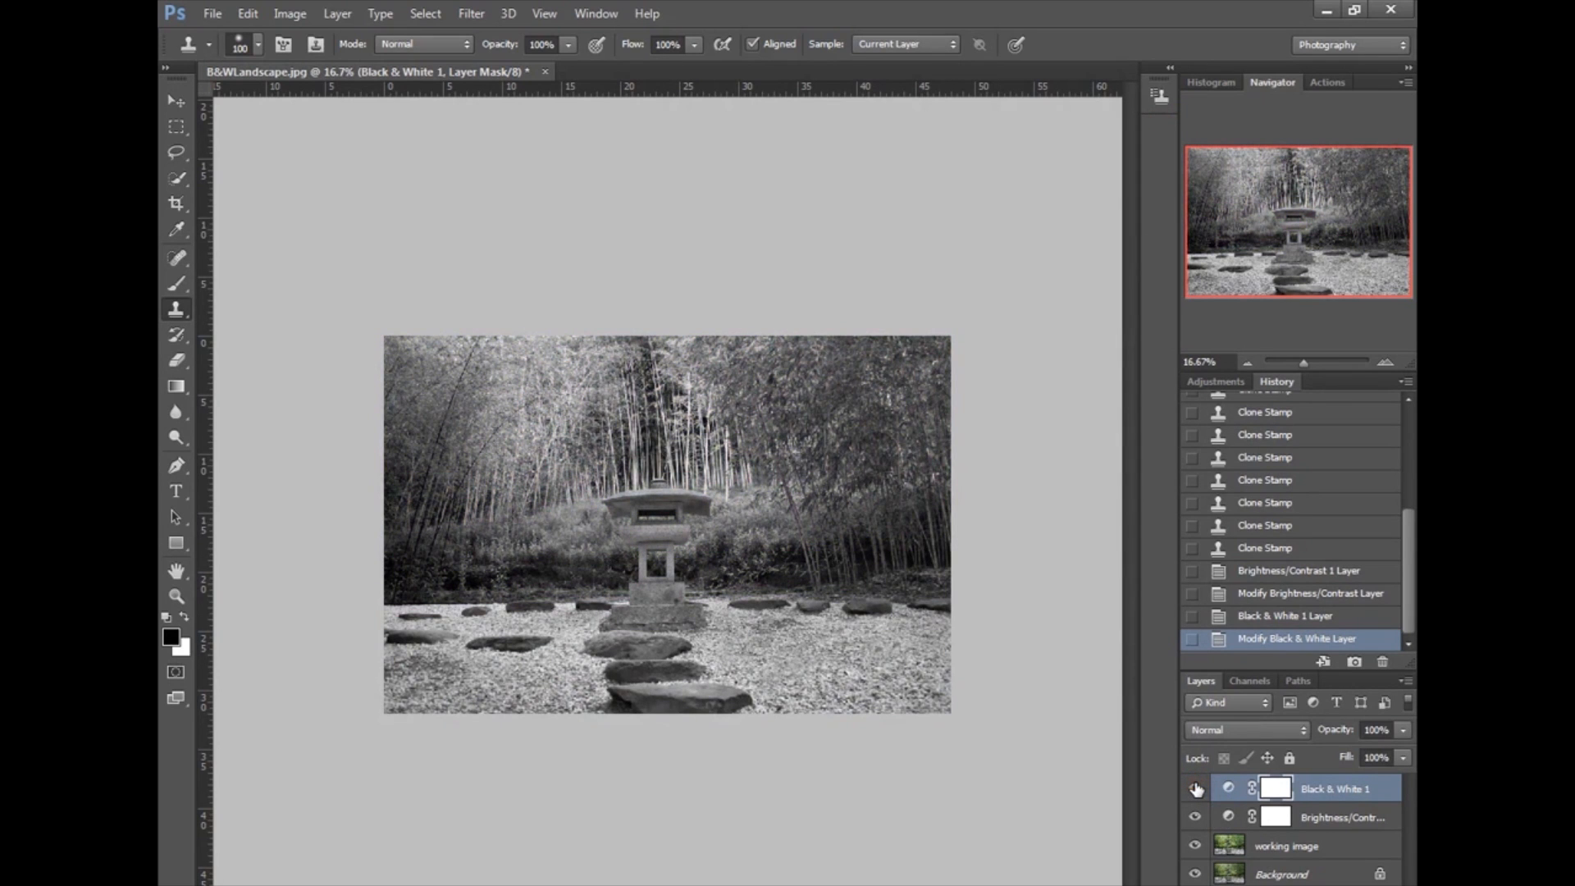
Step: Duplicate the working image layer as "dodge & burn"
{"action": "left_click", "coordinate": [1286, 846]}
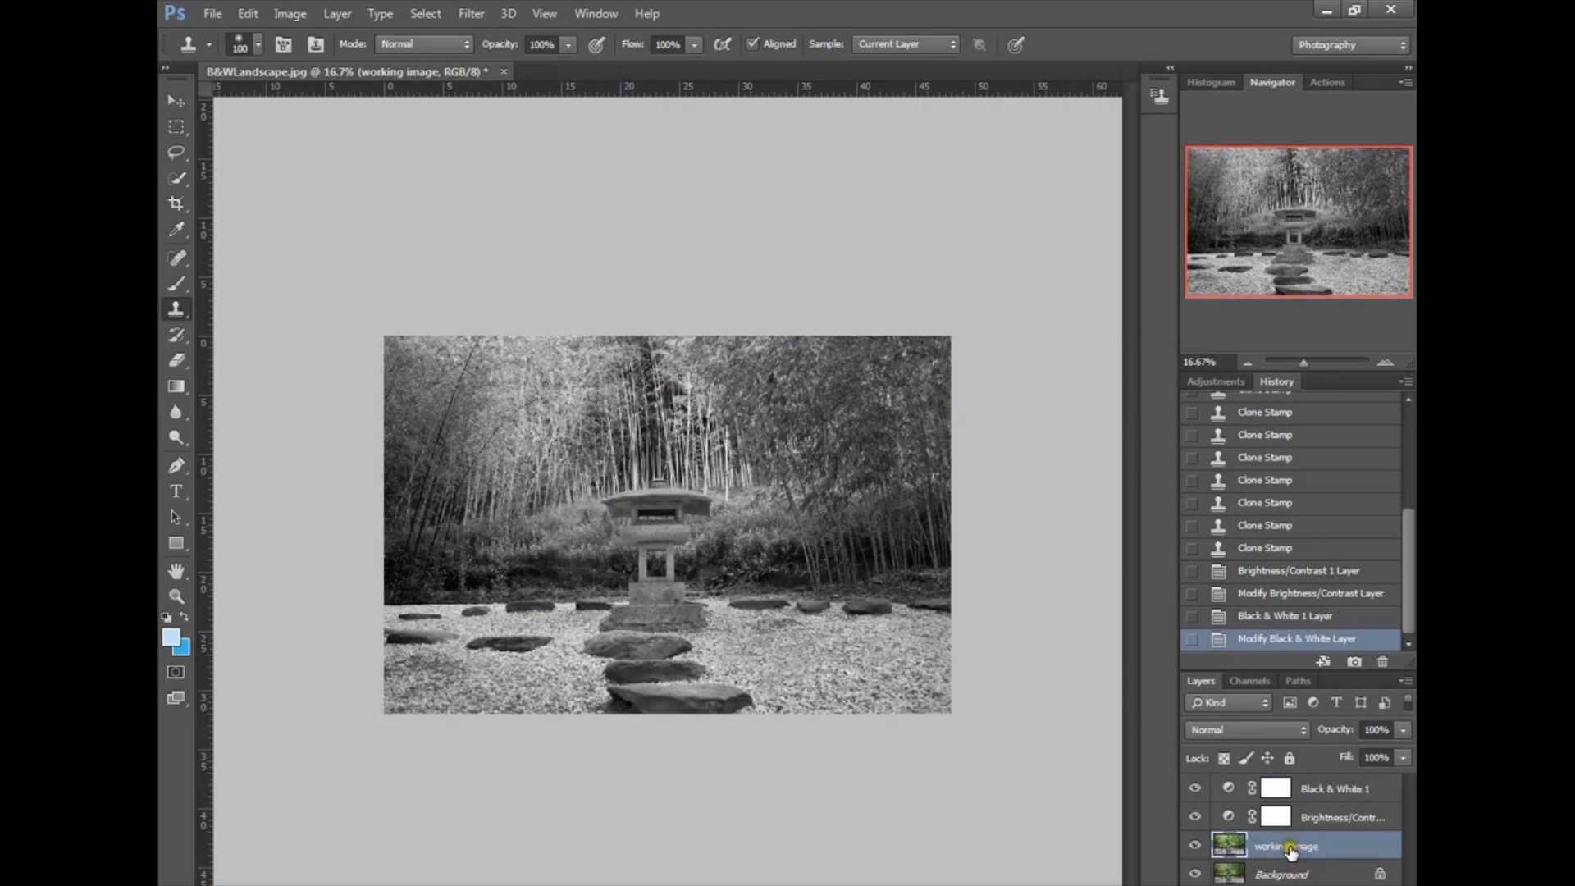
{"action": "right_click", "coordinate": [1293, 847]}
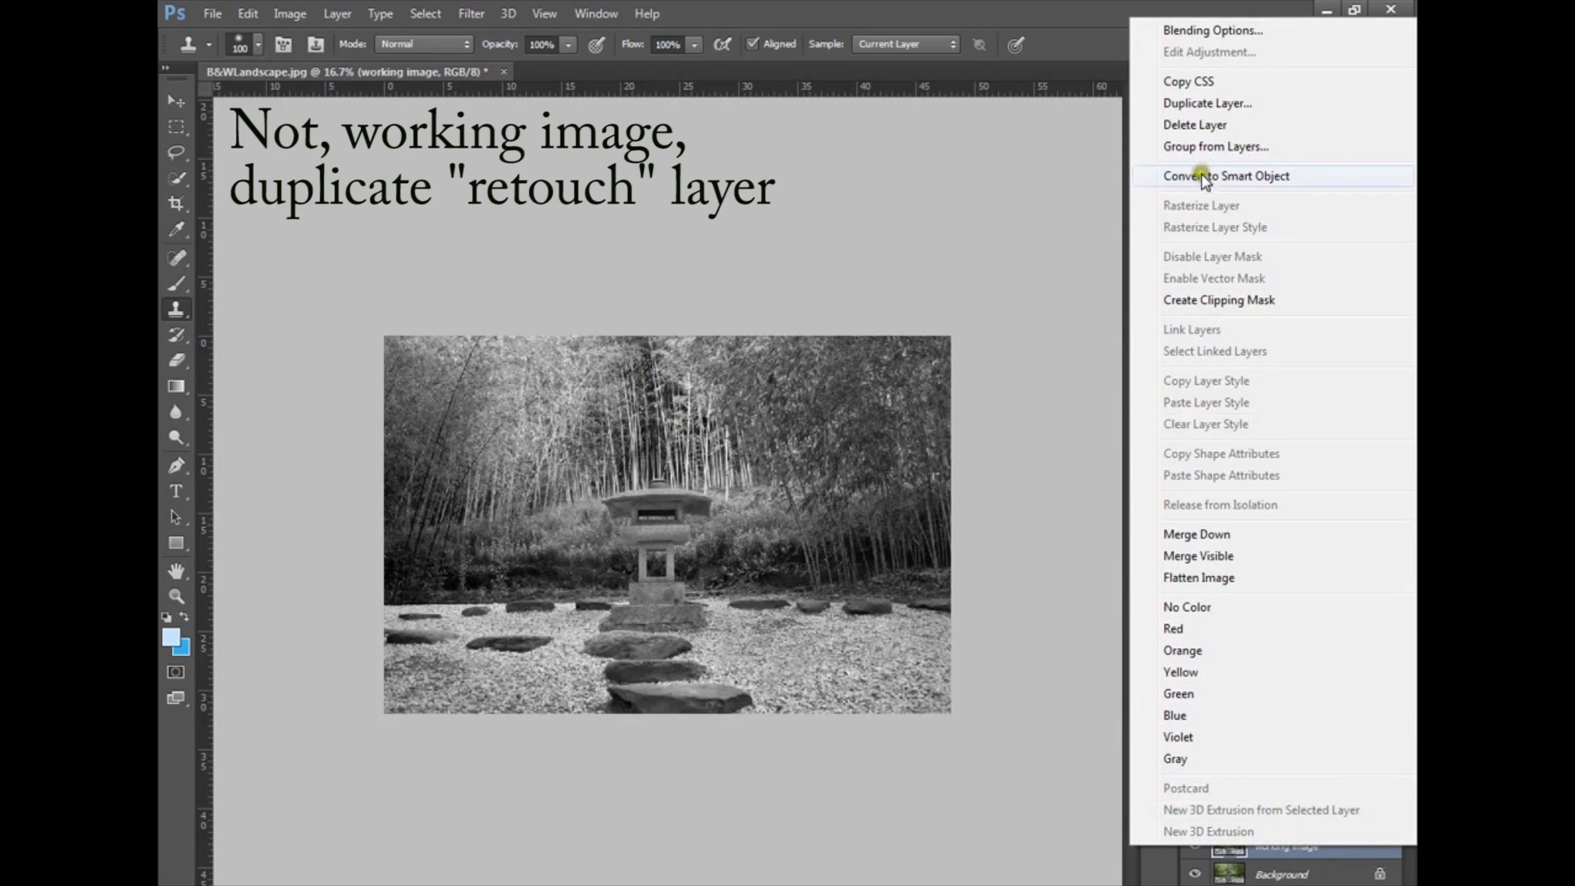
{"action": "left_click", "coordinate": [1209, 105]}
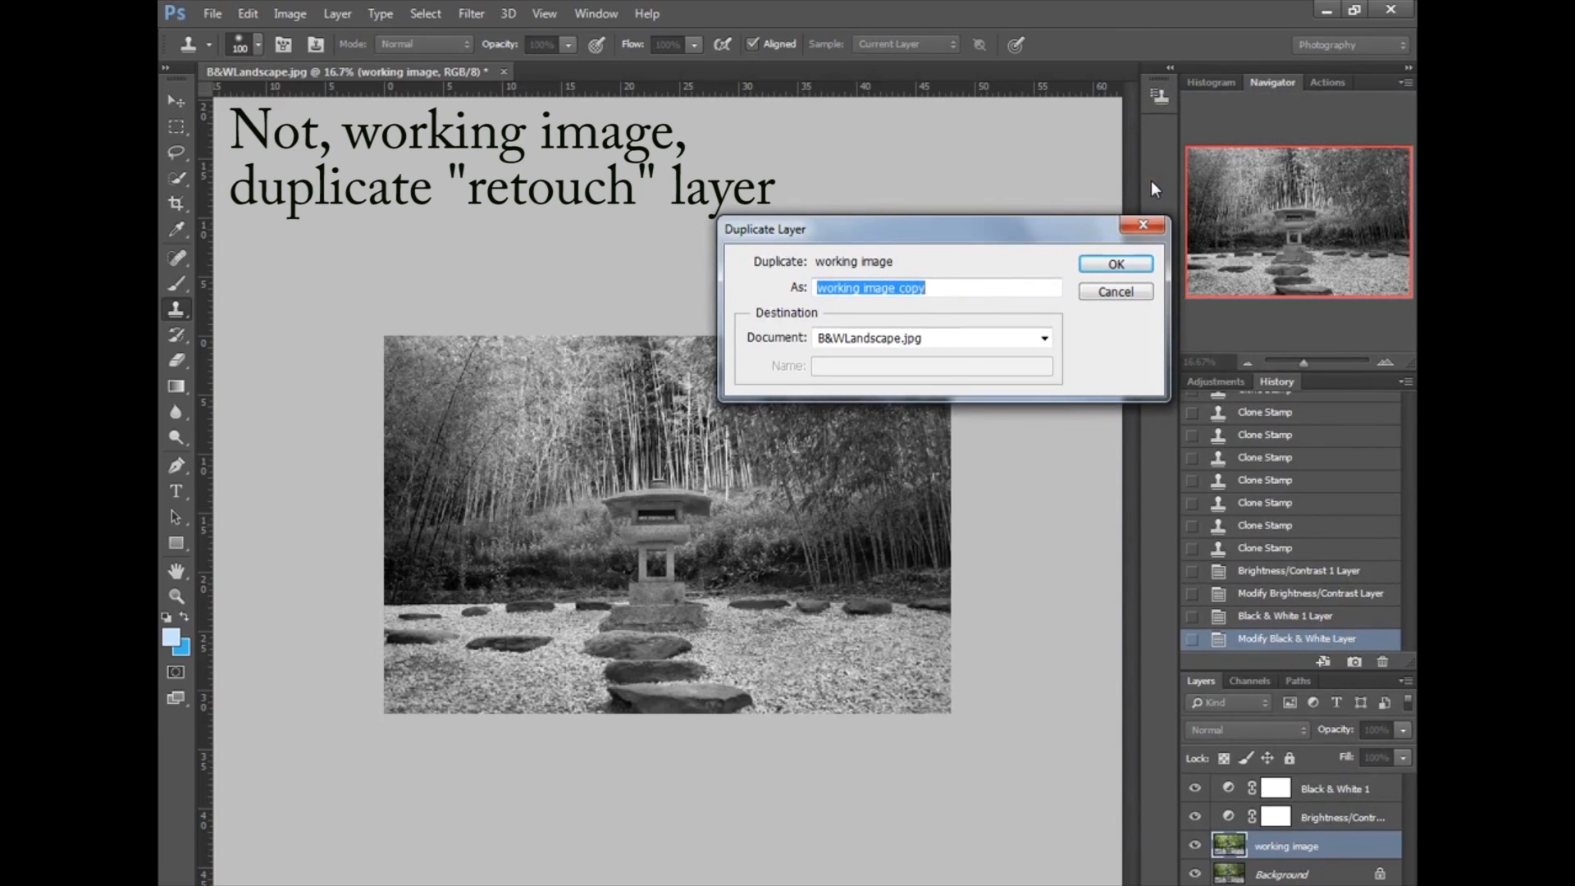
{"action": "type", "text": "dodg"}
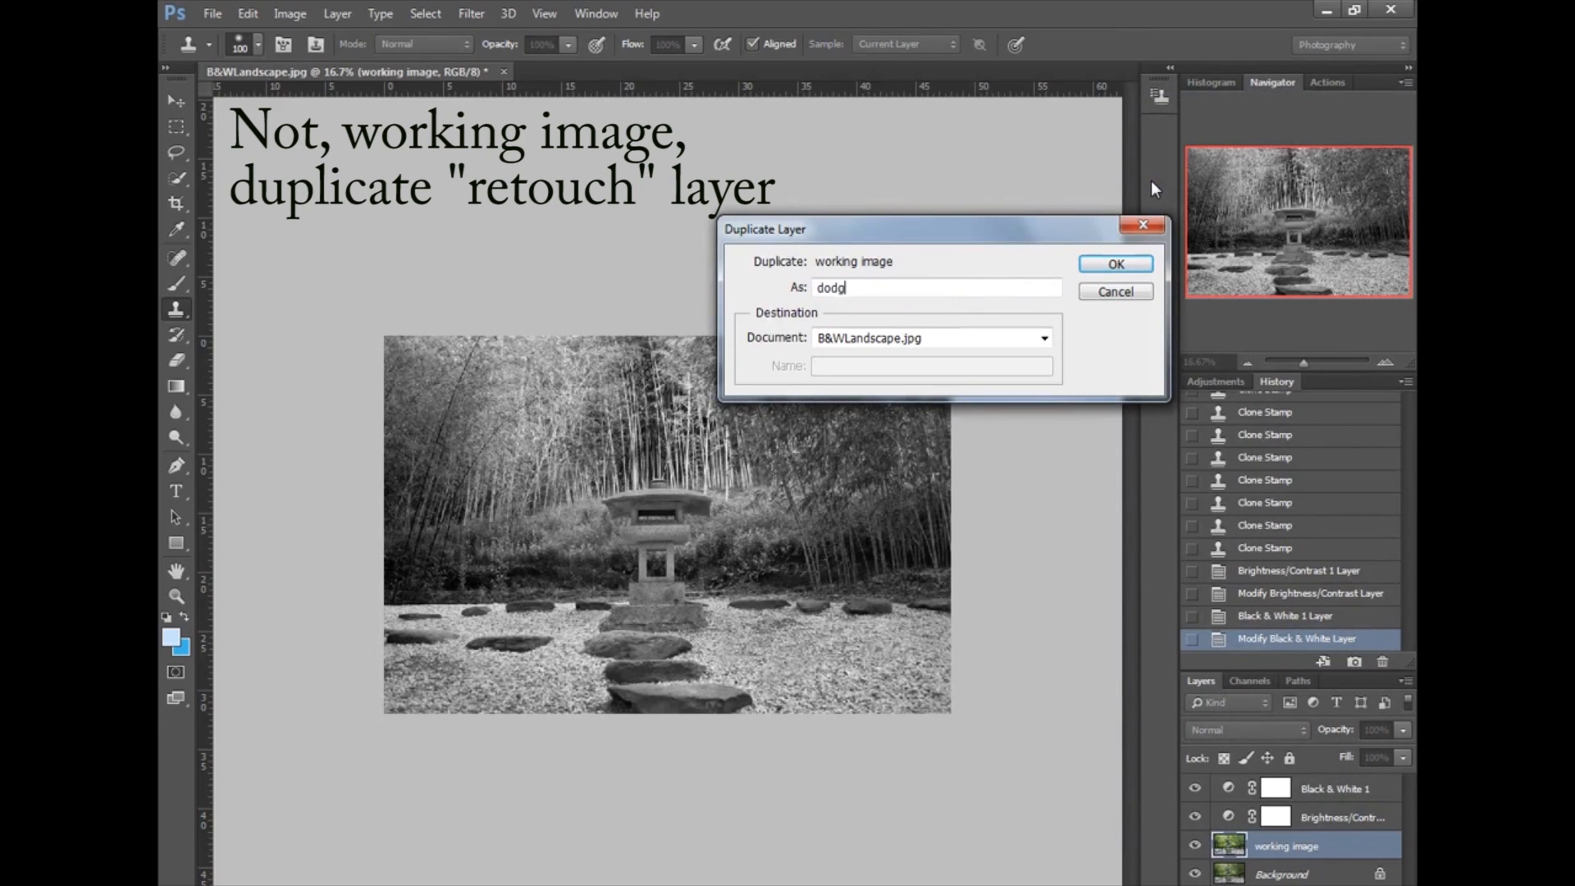
{"action": "type", "text": "e & burn"}
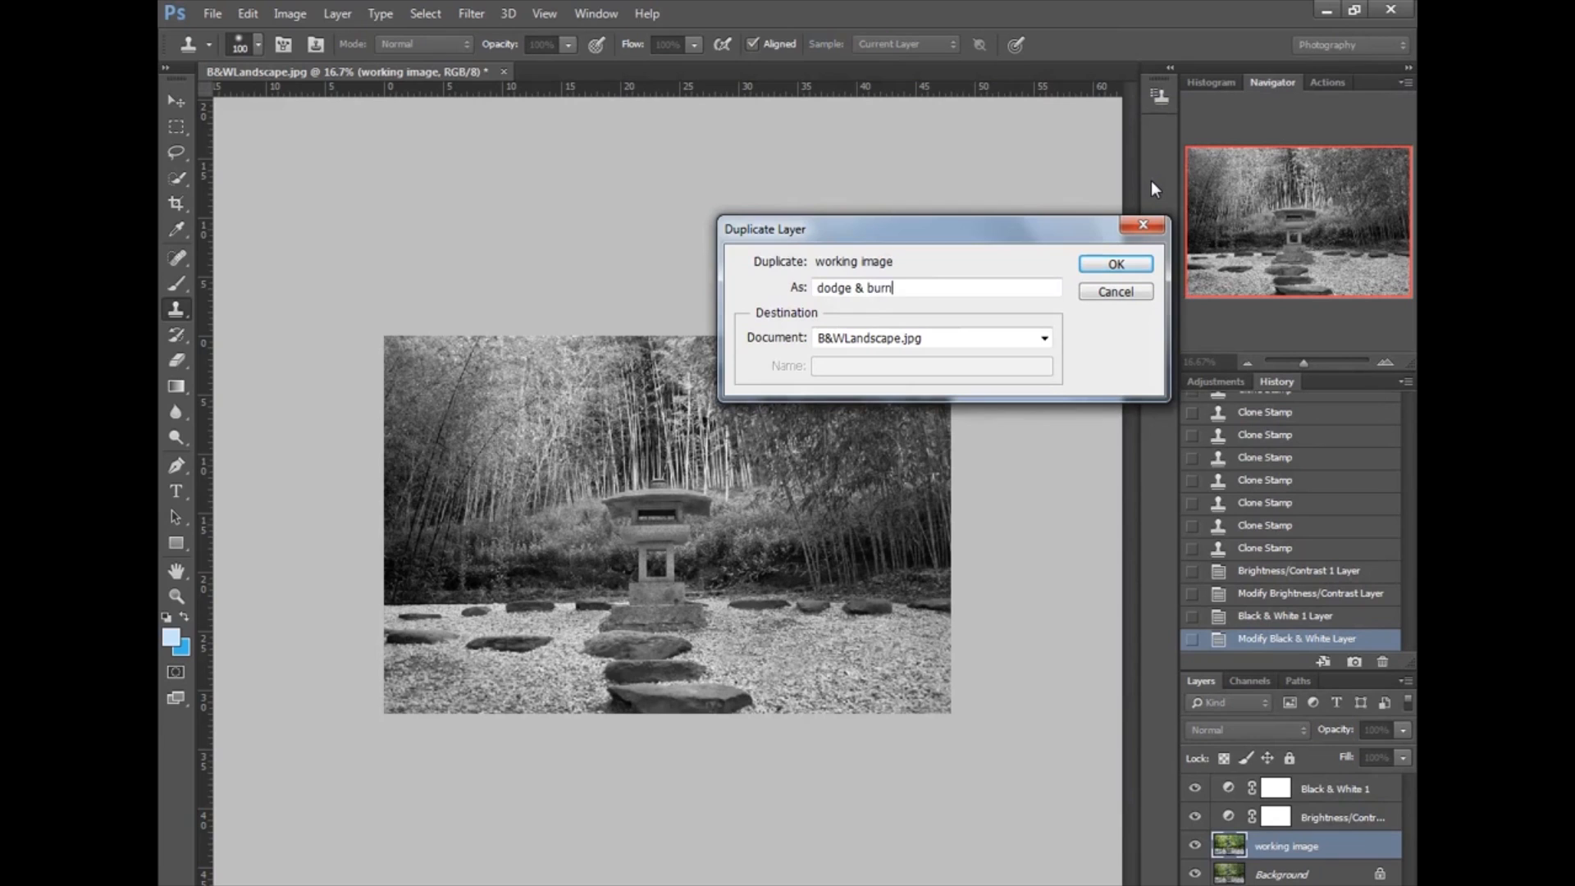
{"action": "left_click", "coordinate": [1115, 264]}
{"action": "left_click", "coordinate": [182, 443]}
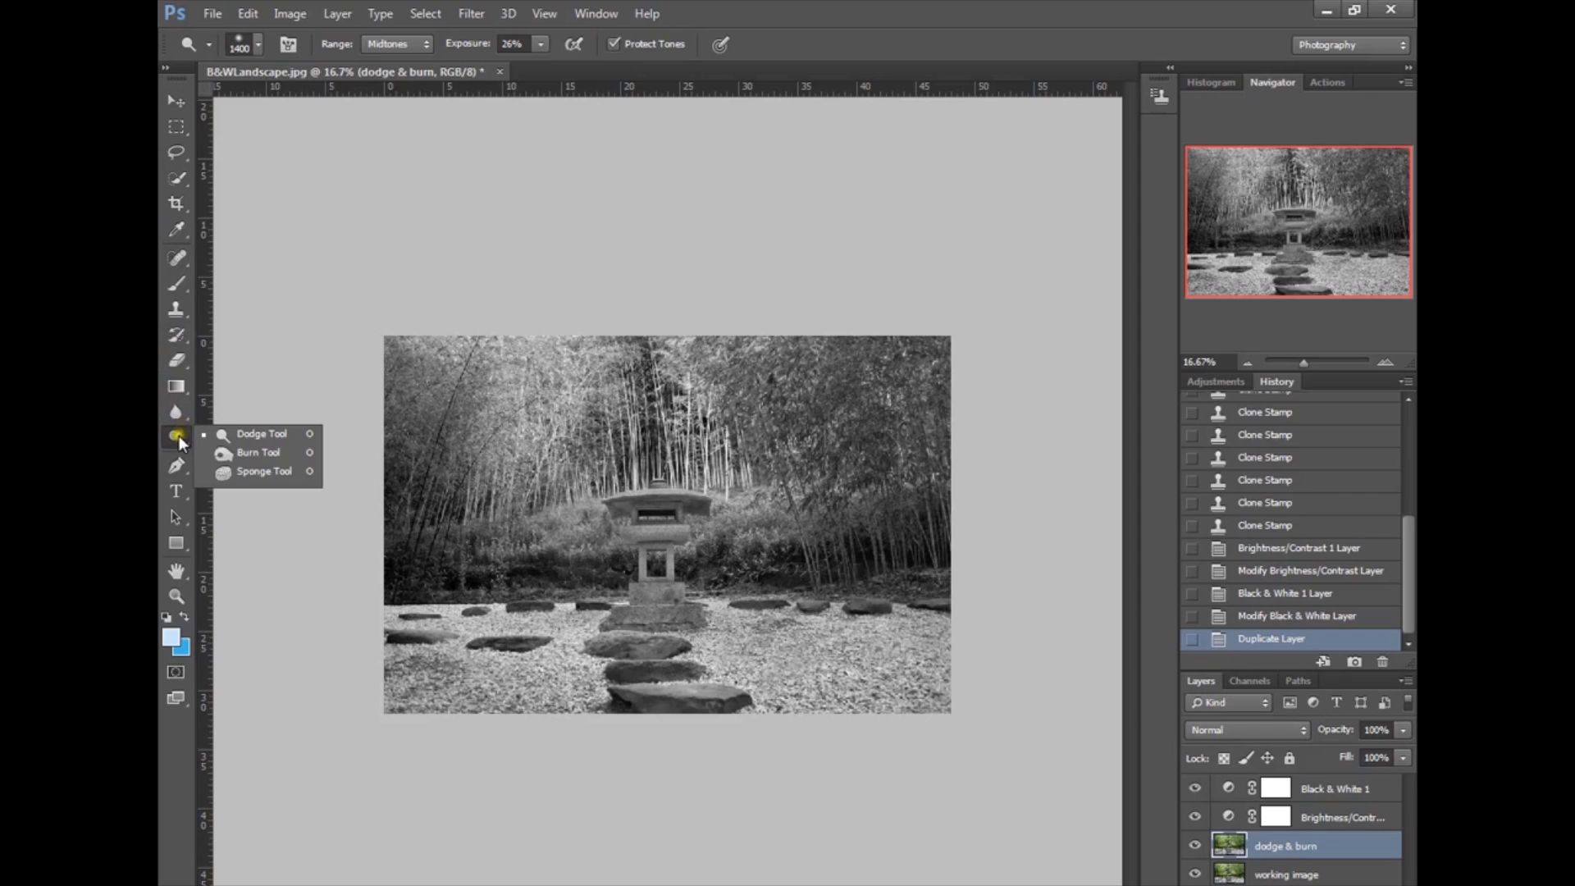
{"action": "left_click", "coordinate": [249, 435]}
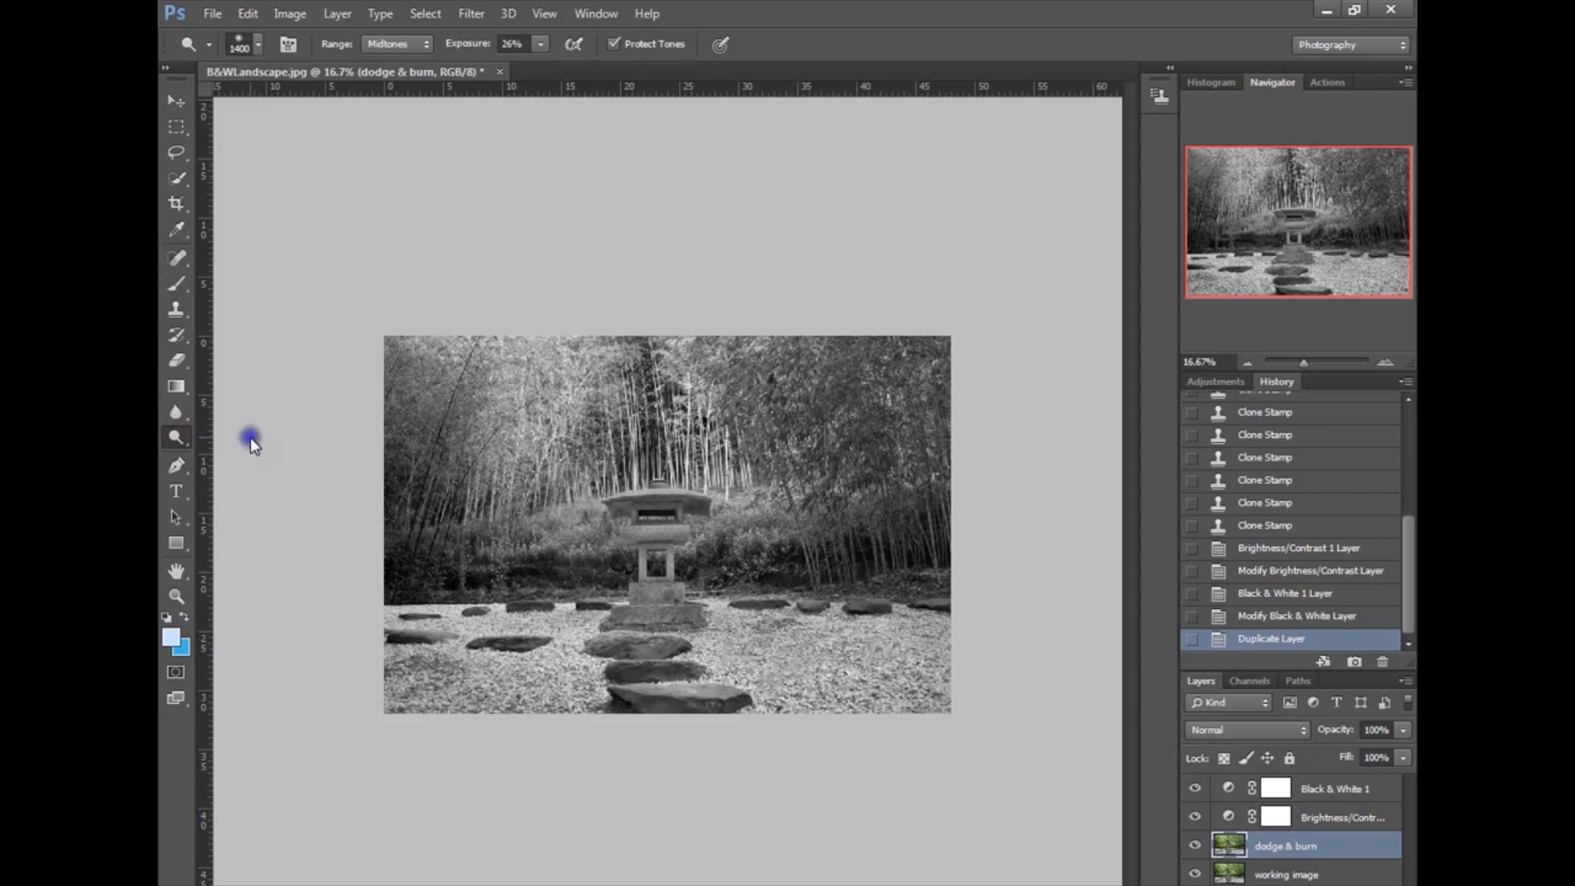
{"action": "right_click", "coordinate": [185, 441]}
{"action": "left_click", "coordinate": [238, 456]}
{"action": "right_click", "coordinate": [180, 444]}
{"action": "left_click", "coordinate": [244, 436]}
Step: Dodge the midtones of the stone lantern and the stepping stones below it with a 1400 px brush at 26% exposure
{"action": "right_click", "coordinate": [189, 442]}
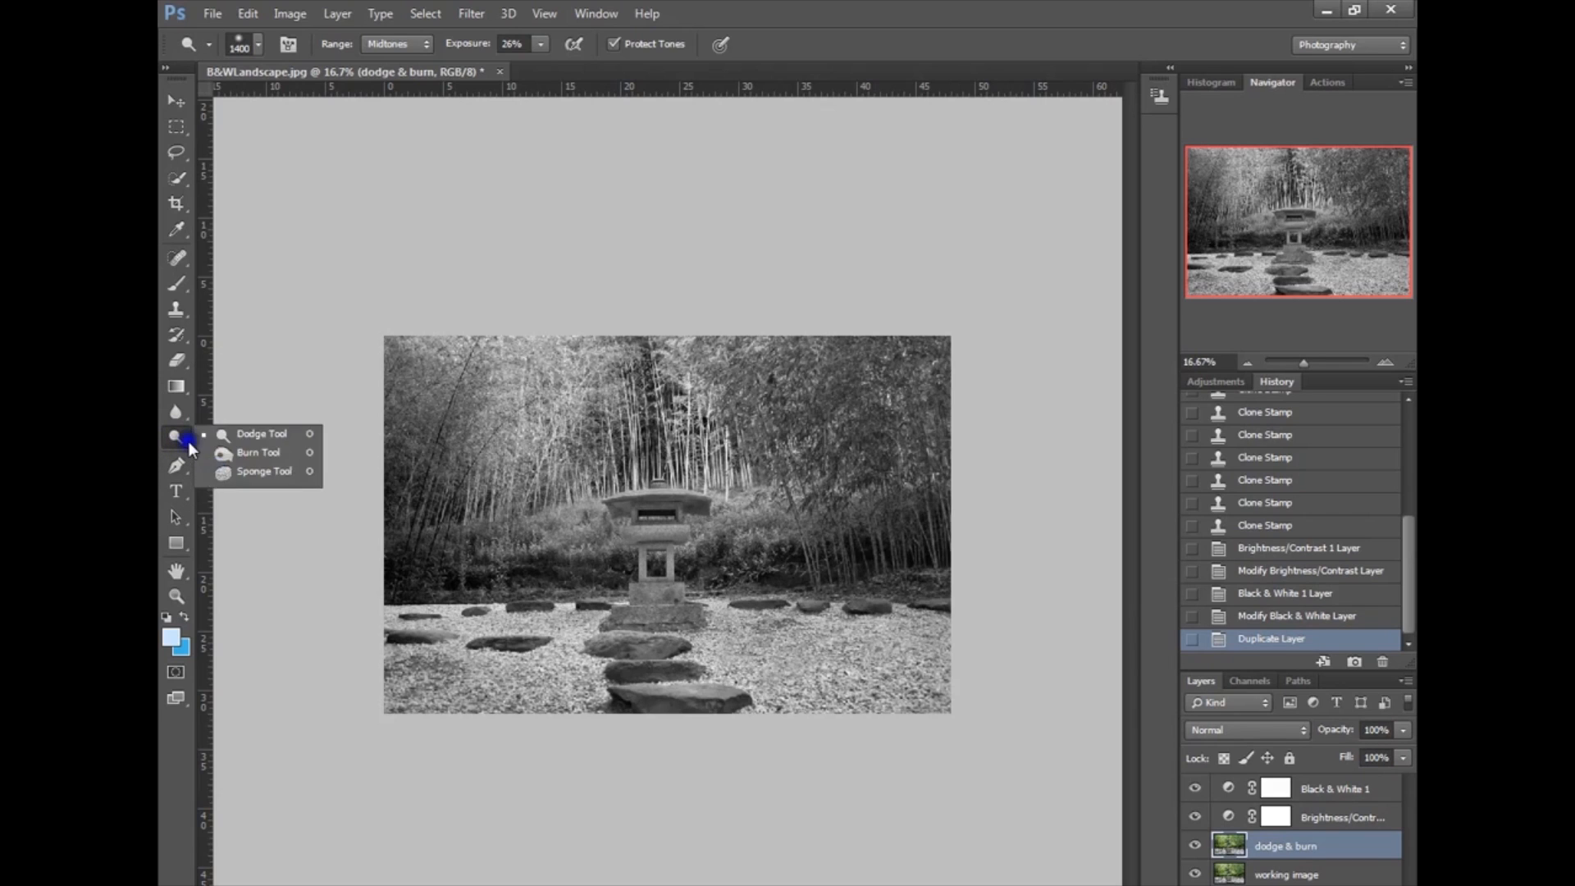
{"action": "left_click", "coordinate": [253, 445]}
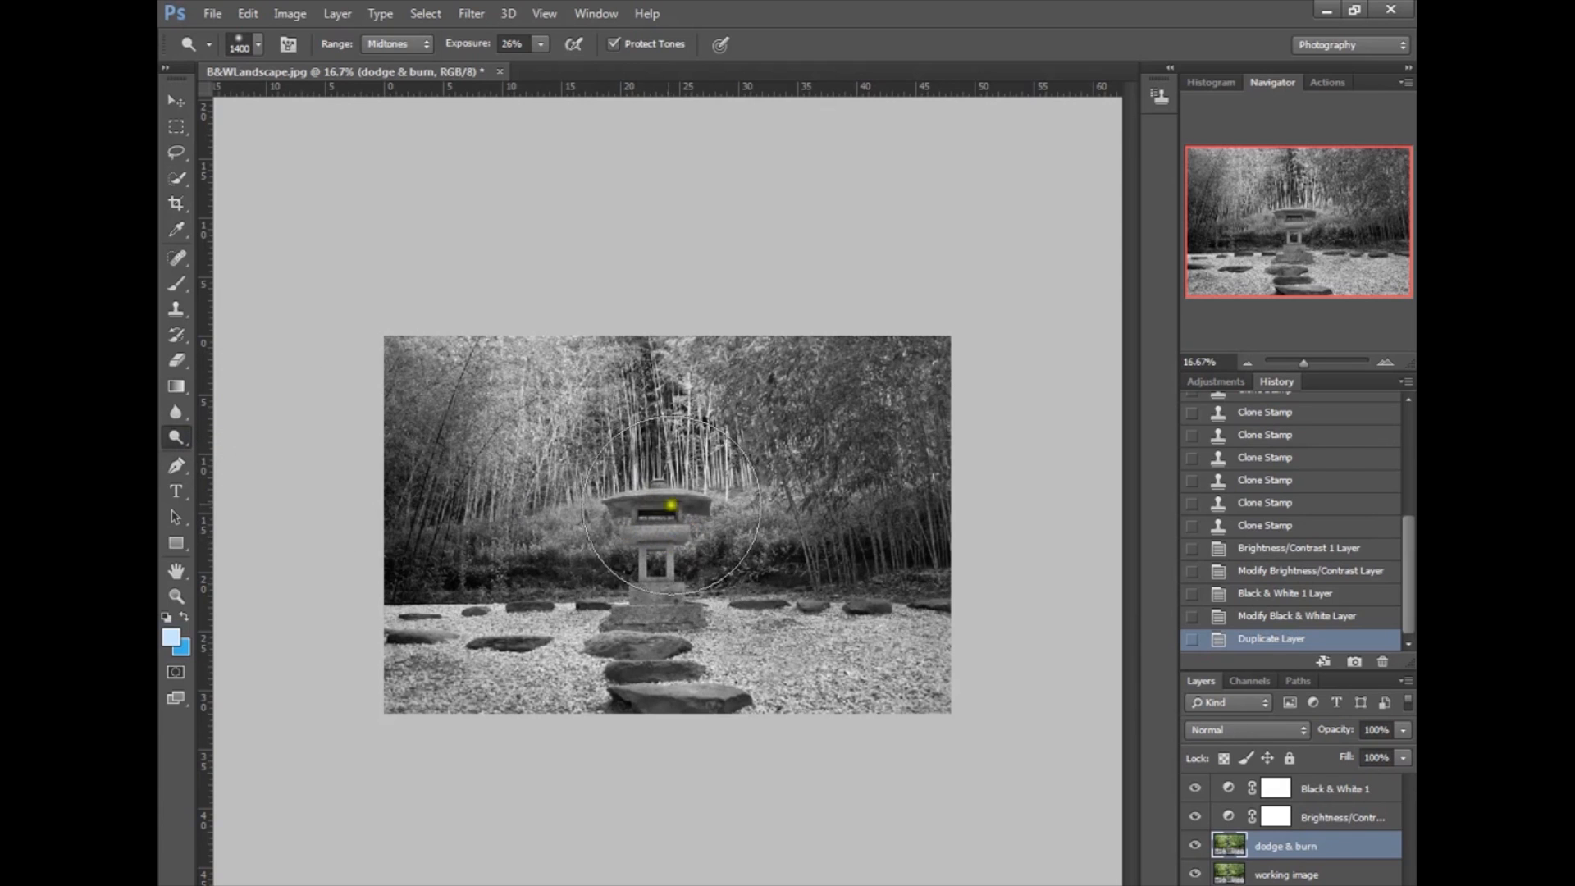
{"action": "left_click", "coordinate": [672, 513]}
{"action": "left_click", "coordinate": [652, 458]}
{"action": "left_click", "coordinate": [638, 611]}
{"action": "left_click", "coordinate": [647, 648]}
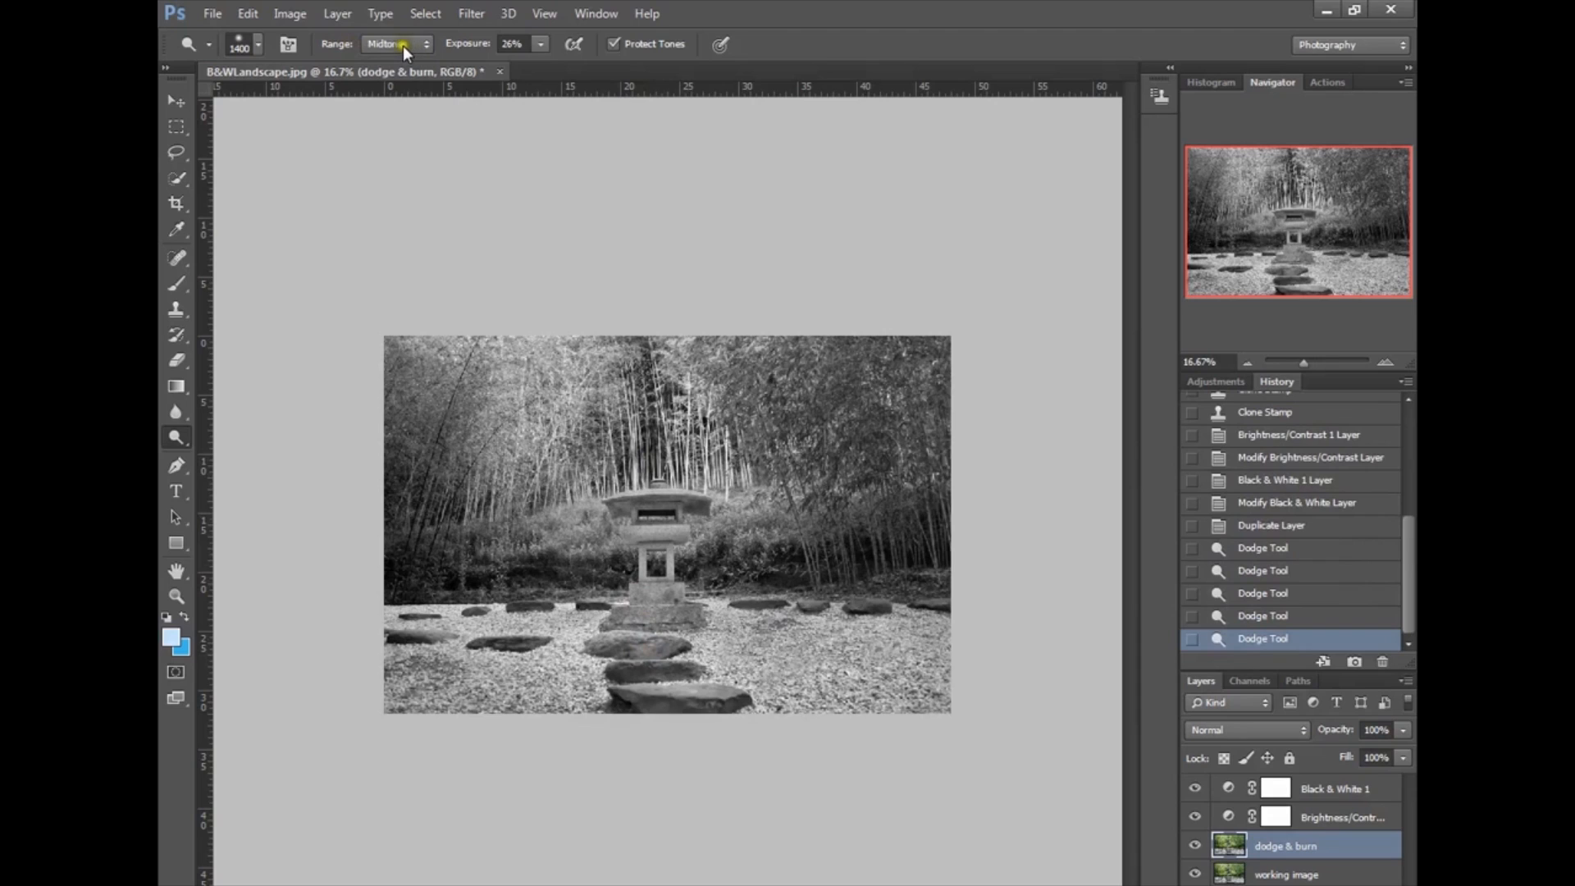
Step: Raise the Dodge exposure to 30% and brighten the lantern, stepping stones and nearby gravel further
{"action": "left_click", "coordinate": [540, 45]}
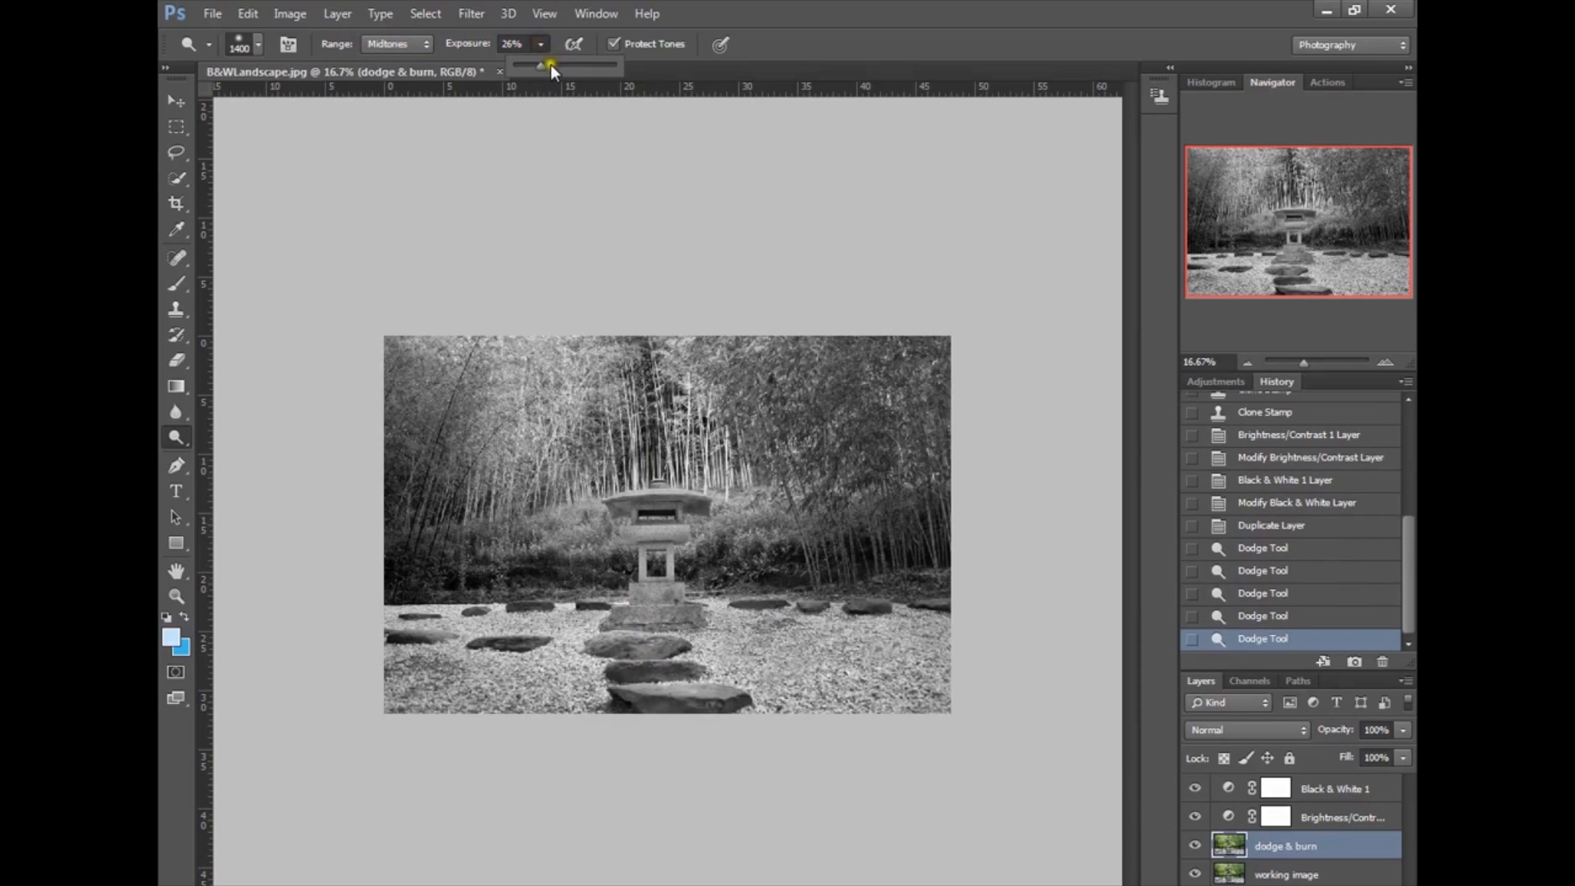
{"action": "left_click_drag", "start_coordinate": [545, 67], "coordinate": [542, 67]}
{"action": "left_click", "coordinate": [652, 685]}
{"action": "left_click", "coordinate": [663, 525]}
{"action": "left_click", "coordinate": [612, 625]}
{"action": "left_click", "coordinate": [732, 677]}
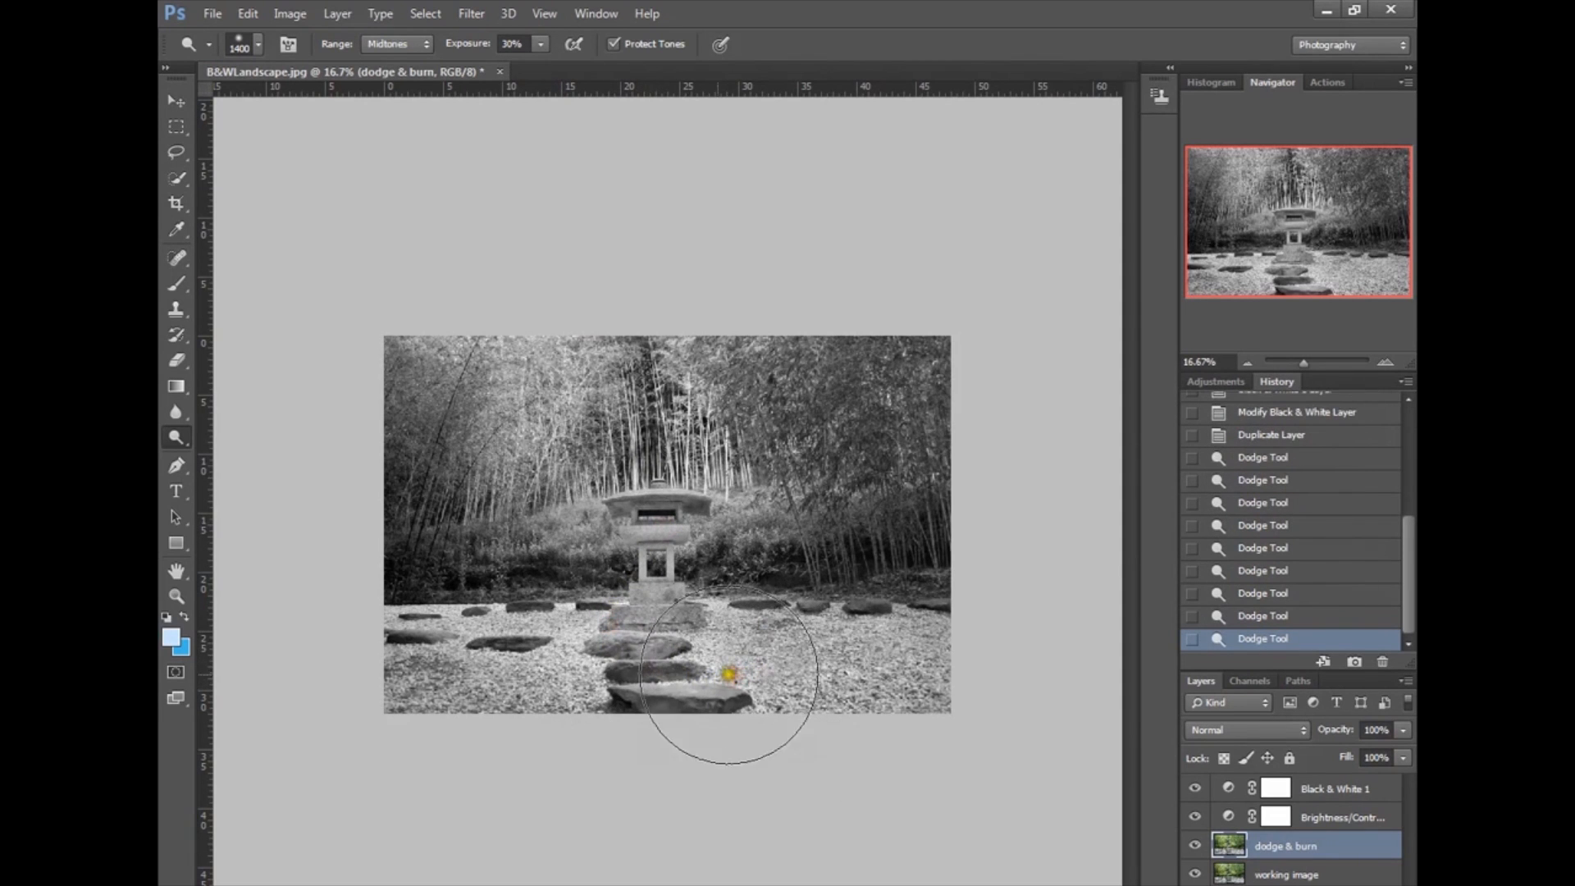
{"action": "left_click", "coordinate": [669, 496]}
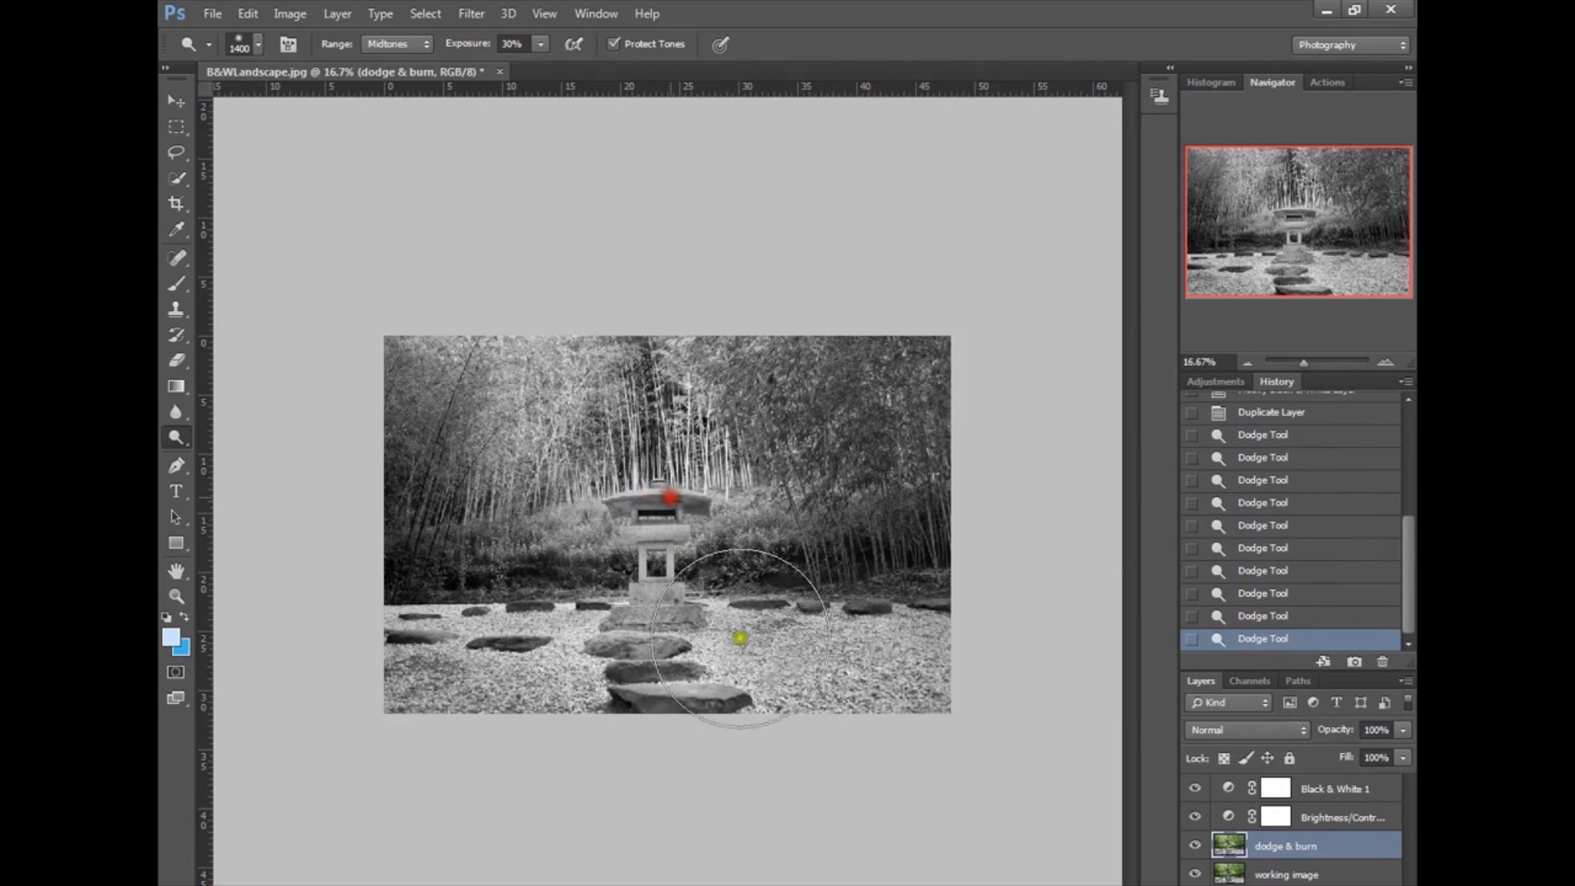
{"action": "left_click", "coordinate": [658, 700]}
Step: Reduce the Dodge brush to 200 px and lighten the left ends of the two nearest stepping stones
{"action": "key", "text": "bracketleft"}
{"action": "key", "text": "bracketleft"}
{"action": "key", "text": "bracketleft"}
{"action": "key", "text": "bracketleft"}
{"action": "key", "text": "bracketleft"}
{"action": "key", "text": "bracketleft"}
{"action": "key", "text": "bracketleft"}
{"action": "key", "text": "bracketleft"}
{"action": "key", "text": "bracketleft"}
{"action": "key", "text": "bracketleft"}
{"action": "key", "text": "bracketleft"}
{"action": "key", "text": "bracketleft"}
{"action": "key", "text": "bracketleft"}
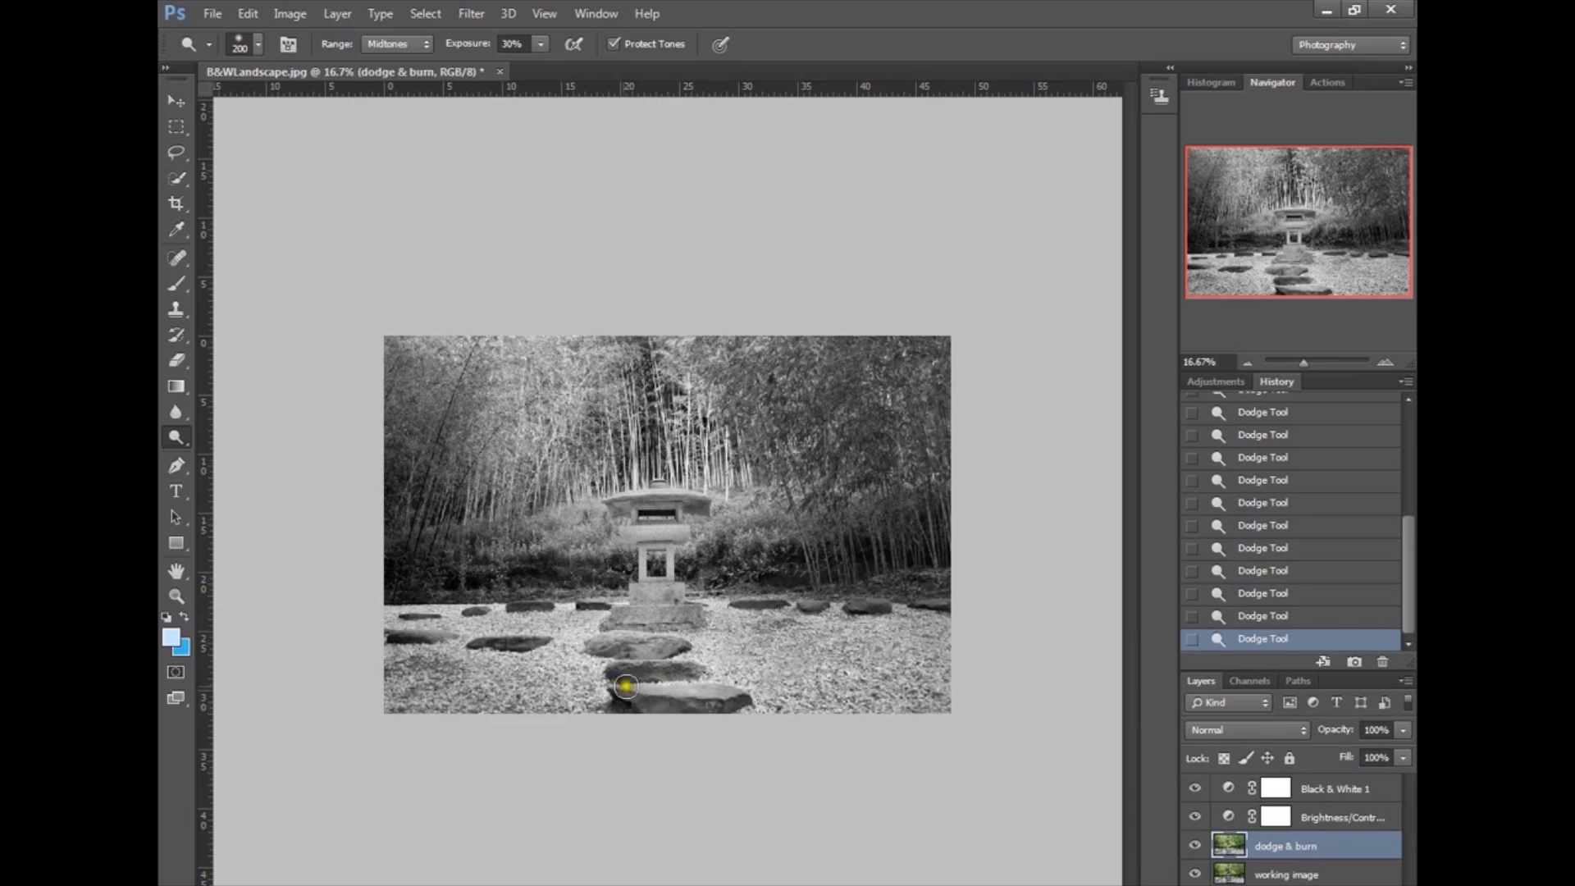
{"action": "mouse_move", "coordinate": [627, 674]}
{"action": "left_mouse_down"}
{"action": "mouse_move", "coordinate": [678, 674]}
{"action": "mouse_move", "coordinate": [723, 703]}
{"action": "mouse_move", "coordinate": [616, 704]}
{"action": "left_mouse_up"}
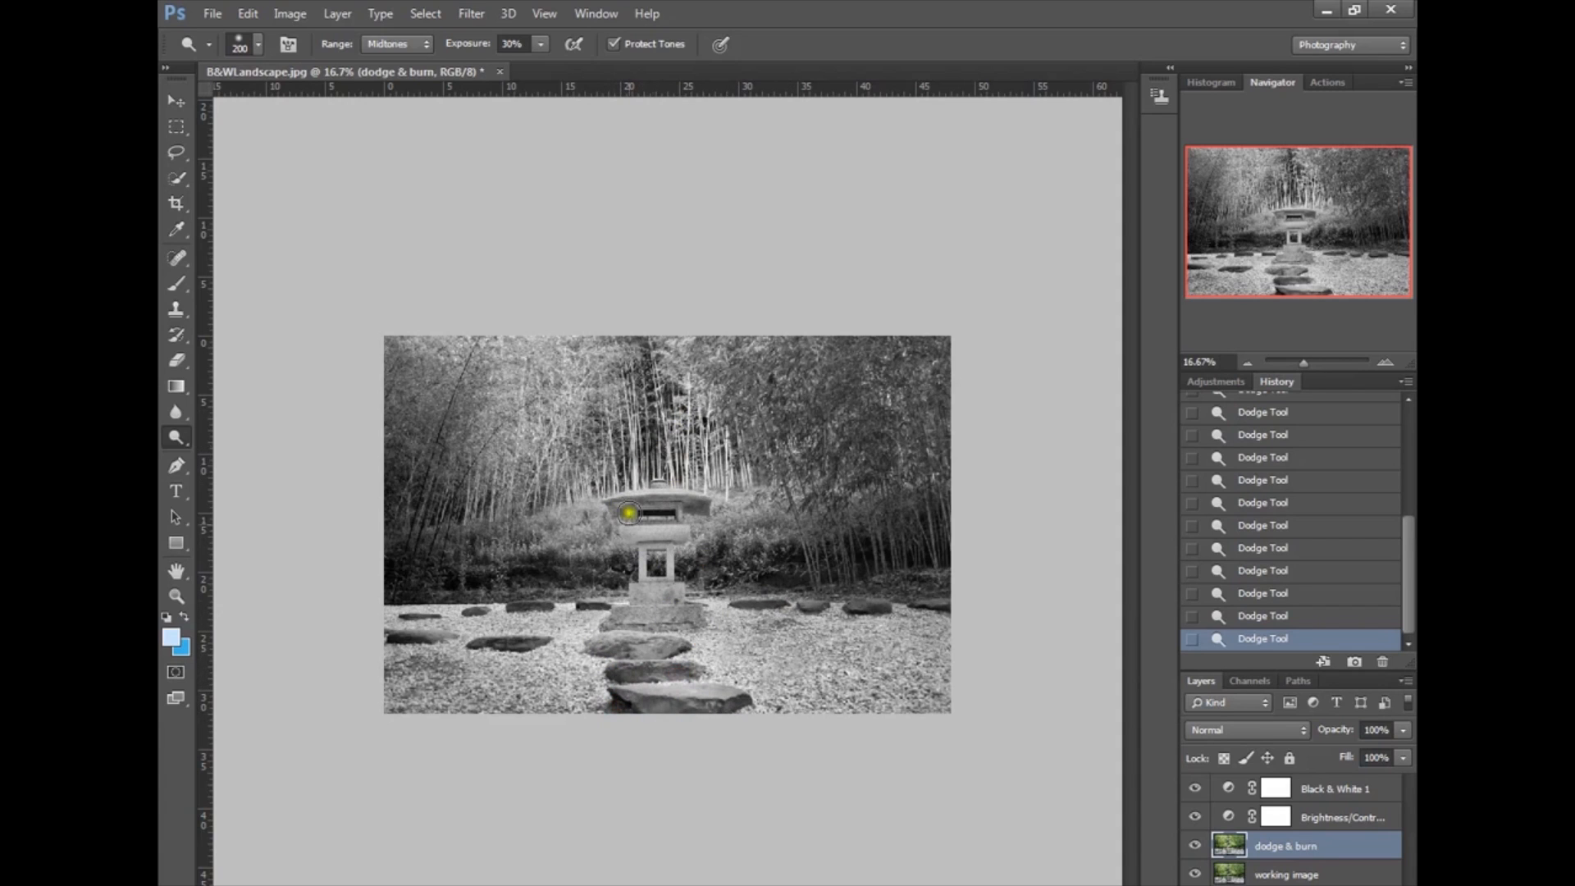
Step: Burn the midtones of the photo's upper left and upper right corners with a very large brush at 30% exposure
{"action": "left_click", "coordinate": [184, 442]}
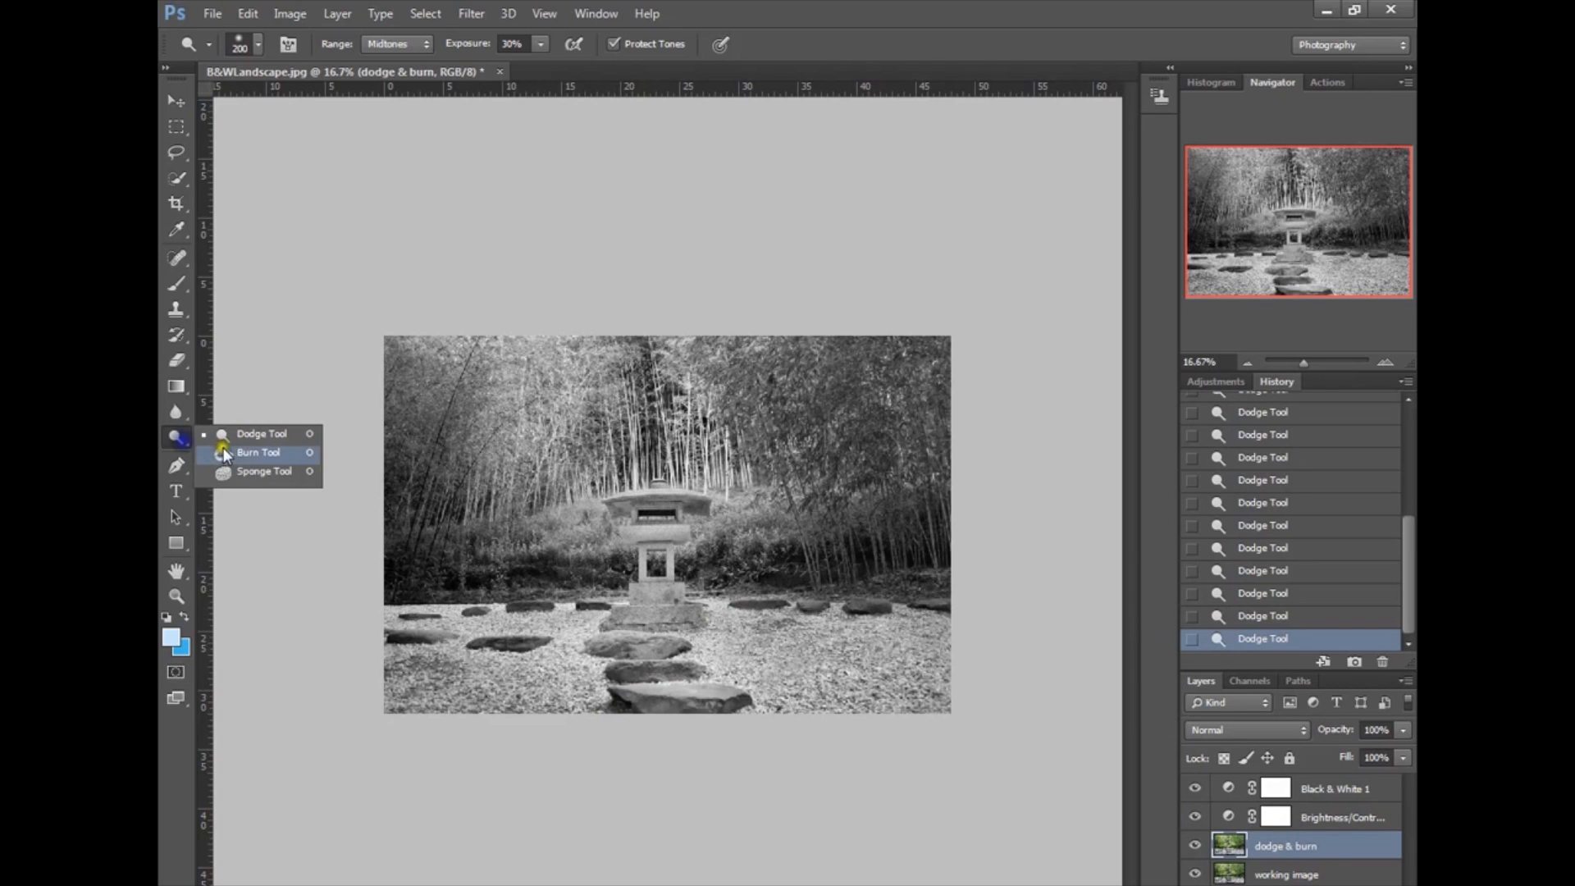
{"action": "left_click", "coordinate": [248, 456]}
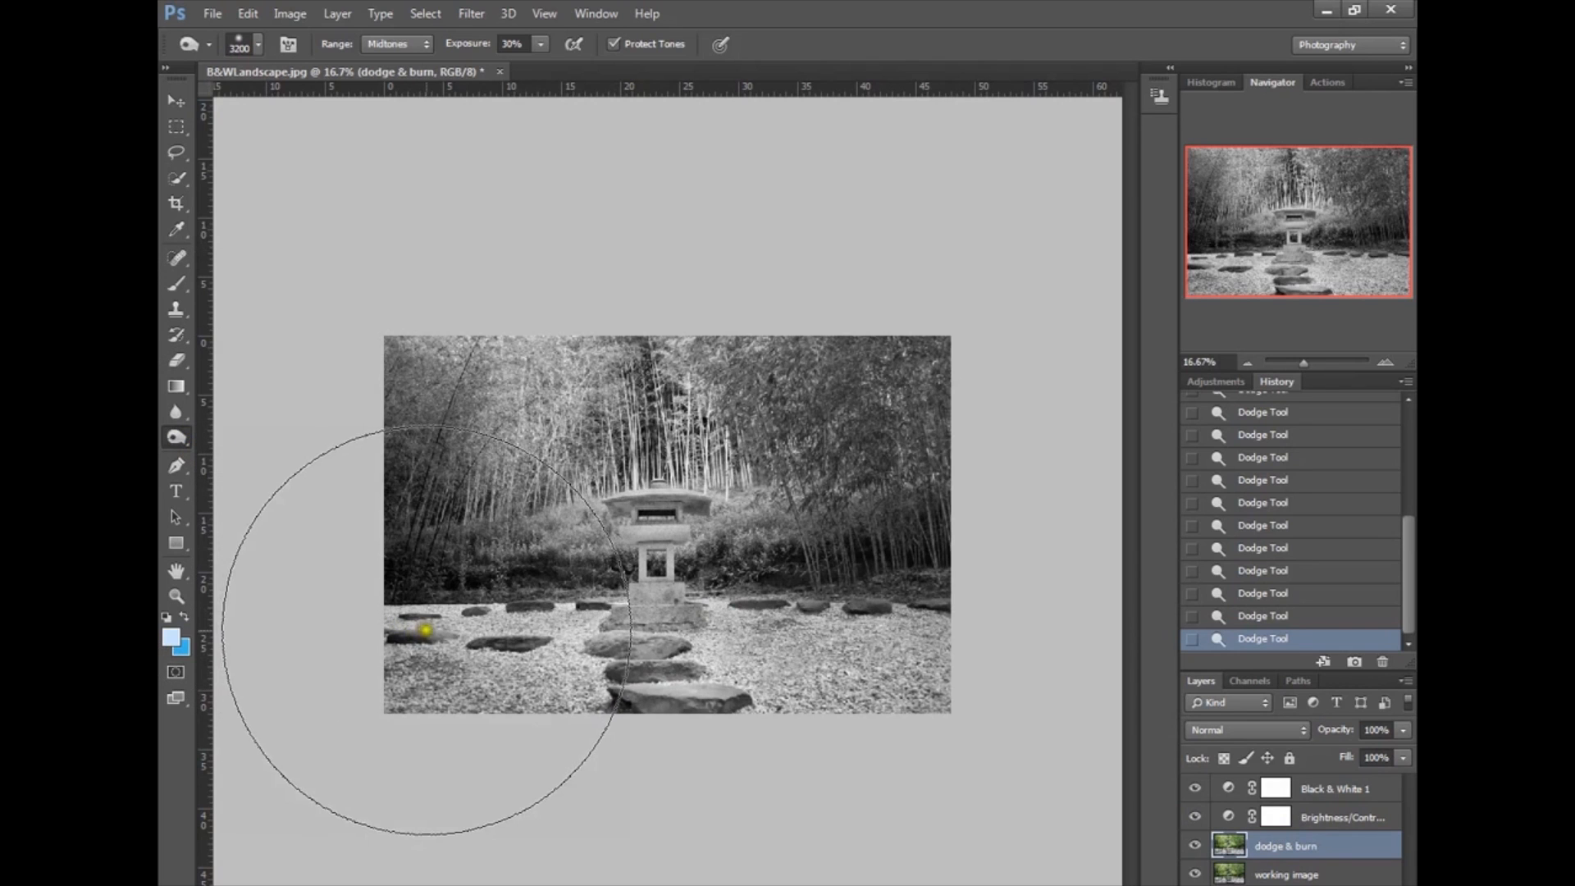
{"action": "left_click", "coordinate": [370, 381]}
{"action": "mouse_move", "coordinate": [320, 354]}
{"action": "left_mouse_down"}
{"action": "mouse_move", "coordinate": [401, 277]}
{"action": "mouse_move", "coordinate": [459, 295]}
{"action": "left_mouse_up"}
{"action": "mouse_move", "coordinate": [941, 381]}
{"action": "left_mouse_down"}
{"action": "mouse_move", "coordinate": [830, 299]}
{"action": "mouse_move", "coordinate": [952, 440]}
{"action": "left_mouse_up"}
{"action": "left_click_drag", "start_coordinate": [310, 387], "coordinate": [362, 358]}
{"action": "mouse_move", "coordinate": [861, 270]}
{"action": "left_mouse_down"}
{"action": "mouse_move", "coordinate": [953, 309]}
{"action": "mouse_move", "coordinate": [1008, 435]}
{"action": "mouse_move", "coordinate": [1016, 394]}
{"action": "left_mouse_up"}
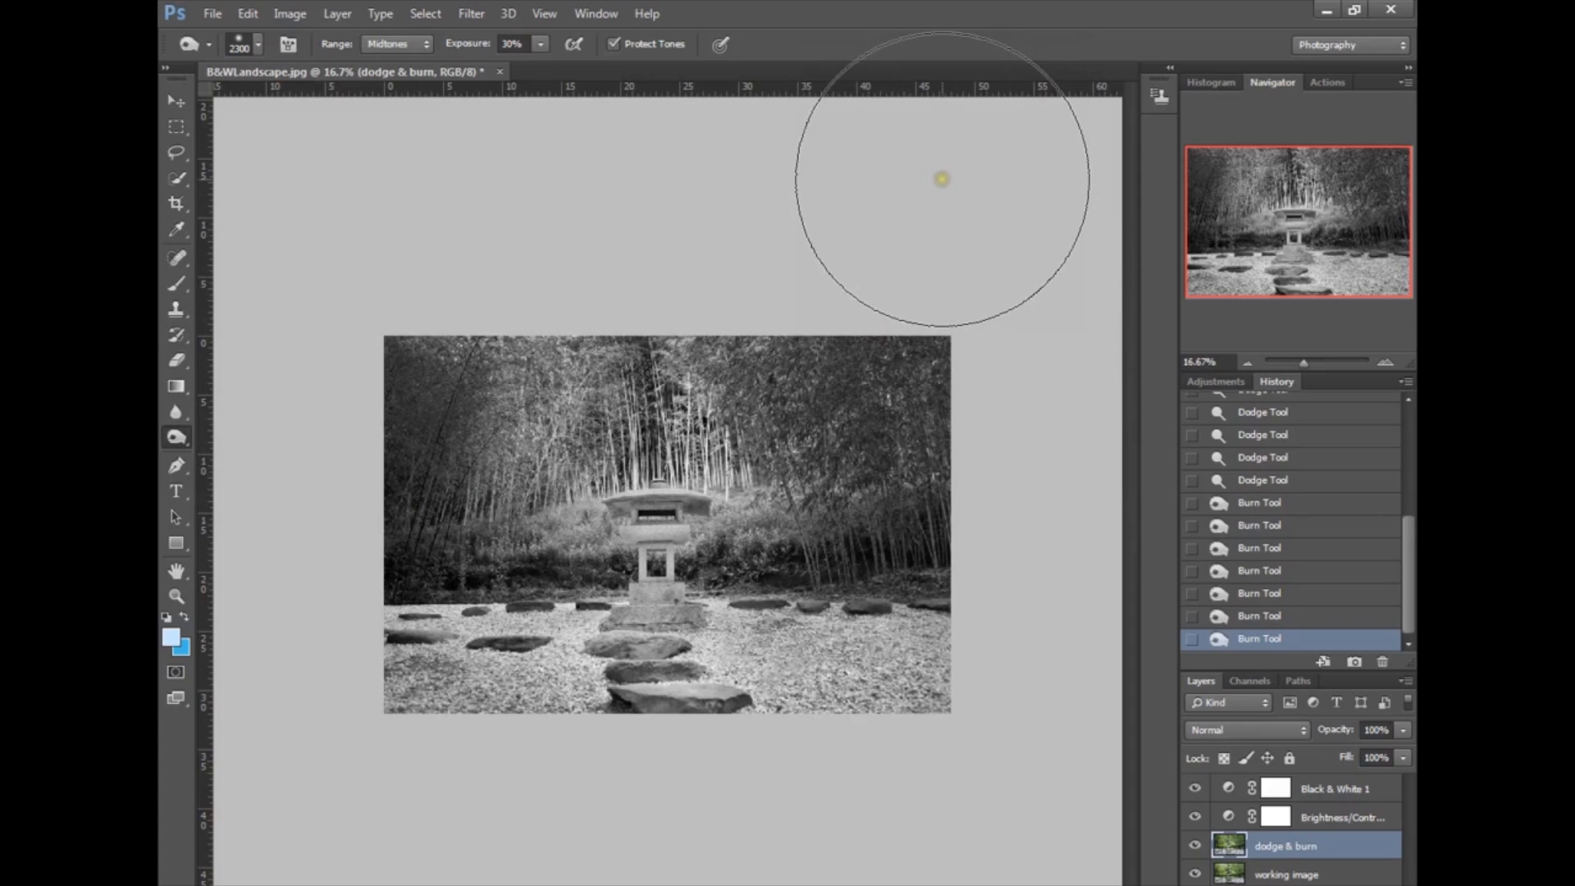
Step: Burn the midtones of the side stepping stones and the two nearest ones with a 125 px brush at 30% exposure
{"action": "key", "text": "bracketleft"}
{"action": "key", "text": "bracketleft"}
{"action": "key", "text": "bracketleft"}
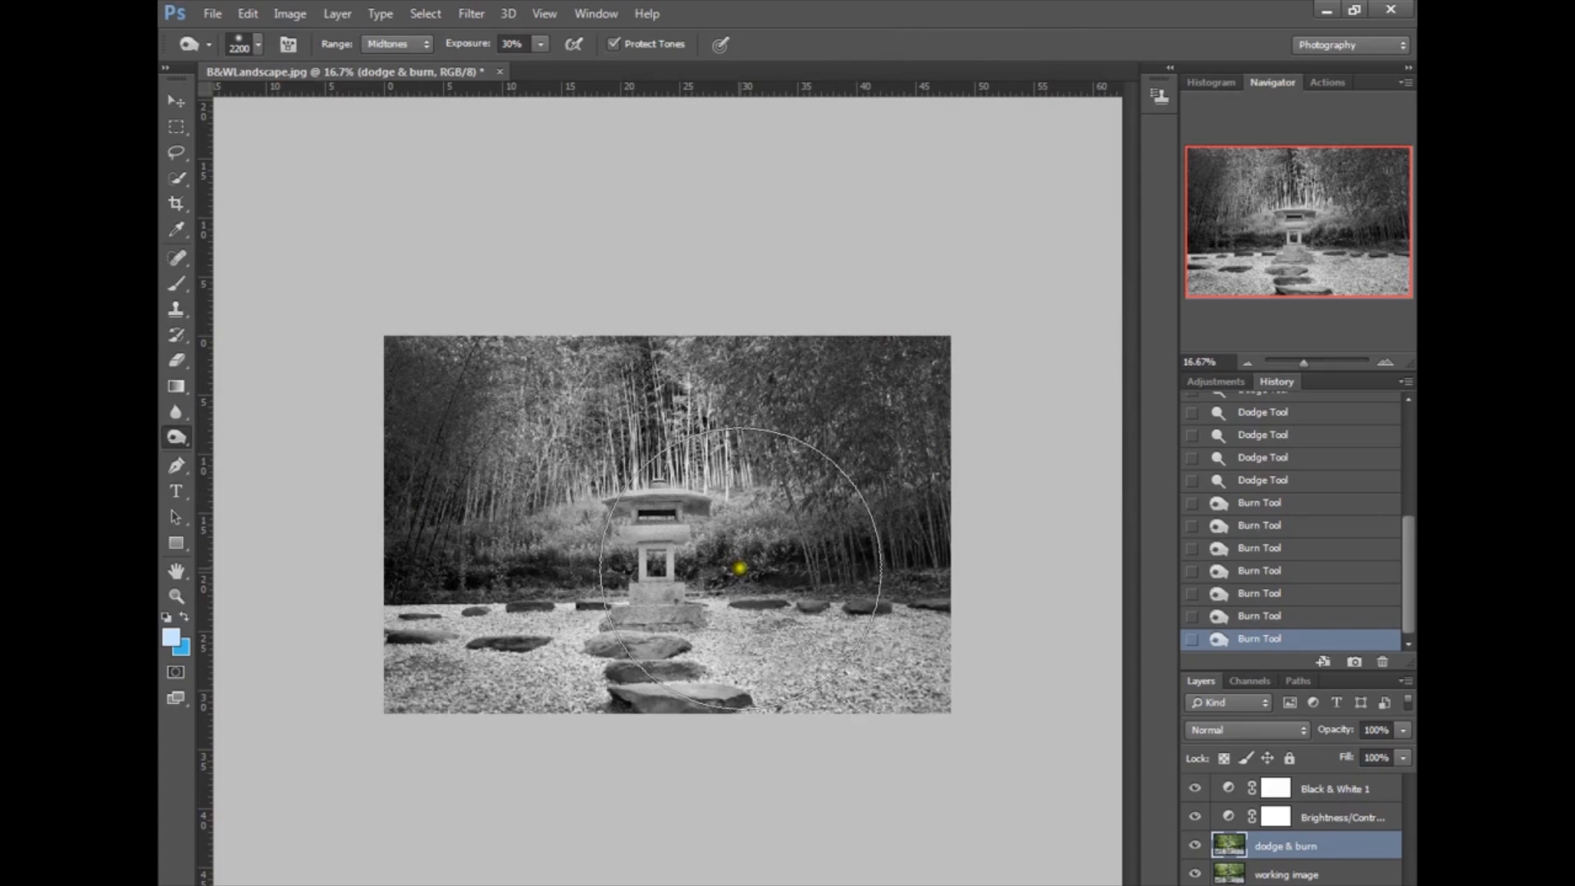
{"action": "key", "text": "bracketleft"}
{"action": "key", "text": "bracketleft"}
{"action": "key", "text": "bracketleft"}
{"action": "key", "text": "bracketleft"}
{"action": "key", "text": "bracketleft"}
{"action": "key", "text": "bracketleft"}
{"action": "key", "text": "bracketleft"}
{"action": "key", "text": "bracketleft"}
{"action": "key", "text": "bracketleft"}
{"action": "key", "text": "bracketleft"}
{"action": "key", "text": "bracketleft"}
{"action": "key", "text": "bracketleft"}
{"action": "key", "text": "bracketleft"}
{"action": "key", "text": "bracketleft"}
{"action": "key", "text": "bracketleft"}
{"action": "key", "text": "bracketleft"}
{"action": "key", "text": "bracketleft"}
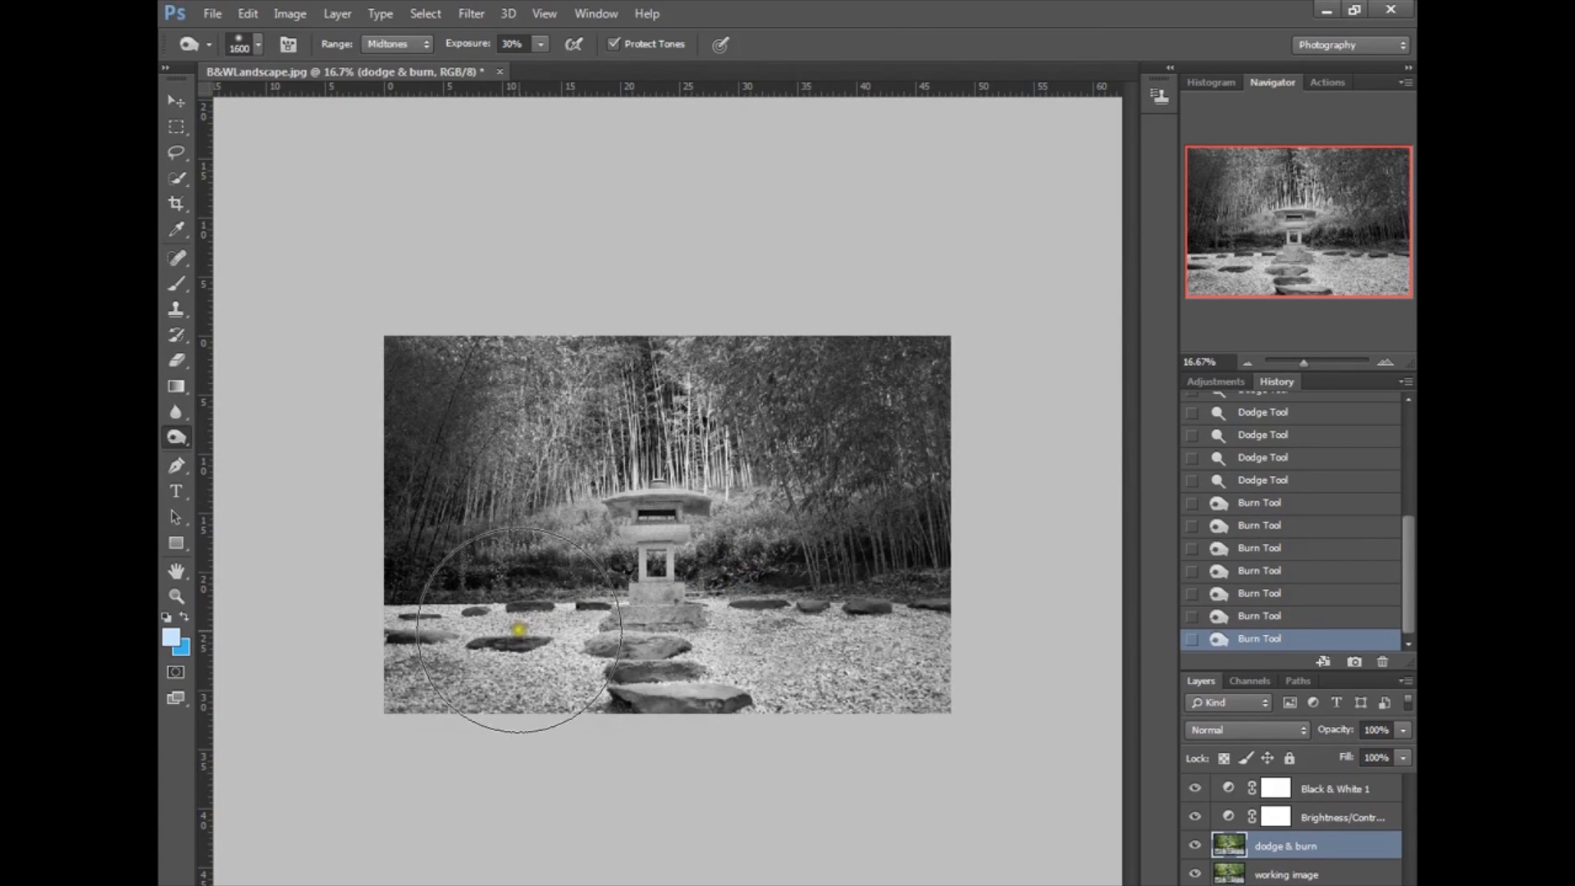
{"action": "key", "text": "bracketleft"}
{"action": "key", "text": "bracketleft"}
{"action": "key", "text": "bracketleft"}
{"action": "mouse_move", "coordinate": [533, 644]}
{"action": "left_mouse_down"}
{"action": "mouse_move", "coordinate": [394, 622]}
{"action": "mouse_move", "coordinate": [411, 621]}
{"action": "left_mouse_up"}
{"action": "mouse_move", "coordinate": [818, 604]}
{"action": "left_mouse_down"}
{"action": "mouse_move", "coordinate": [953, 604]}
{"action": "mouse_move", "coordinate": [745, 605]}
{"action": "mouse_move", "coordinate": [785, 606]}
{"action": "left_mouse_up"}
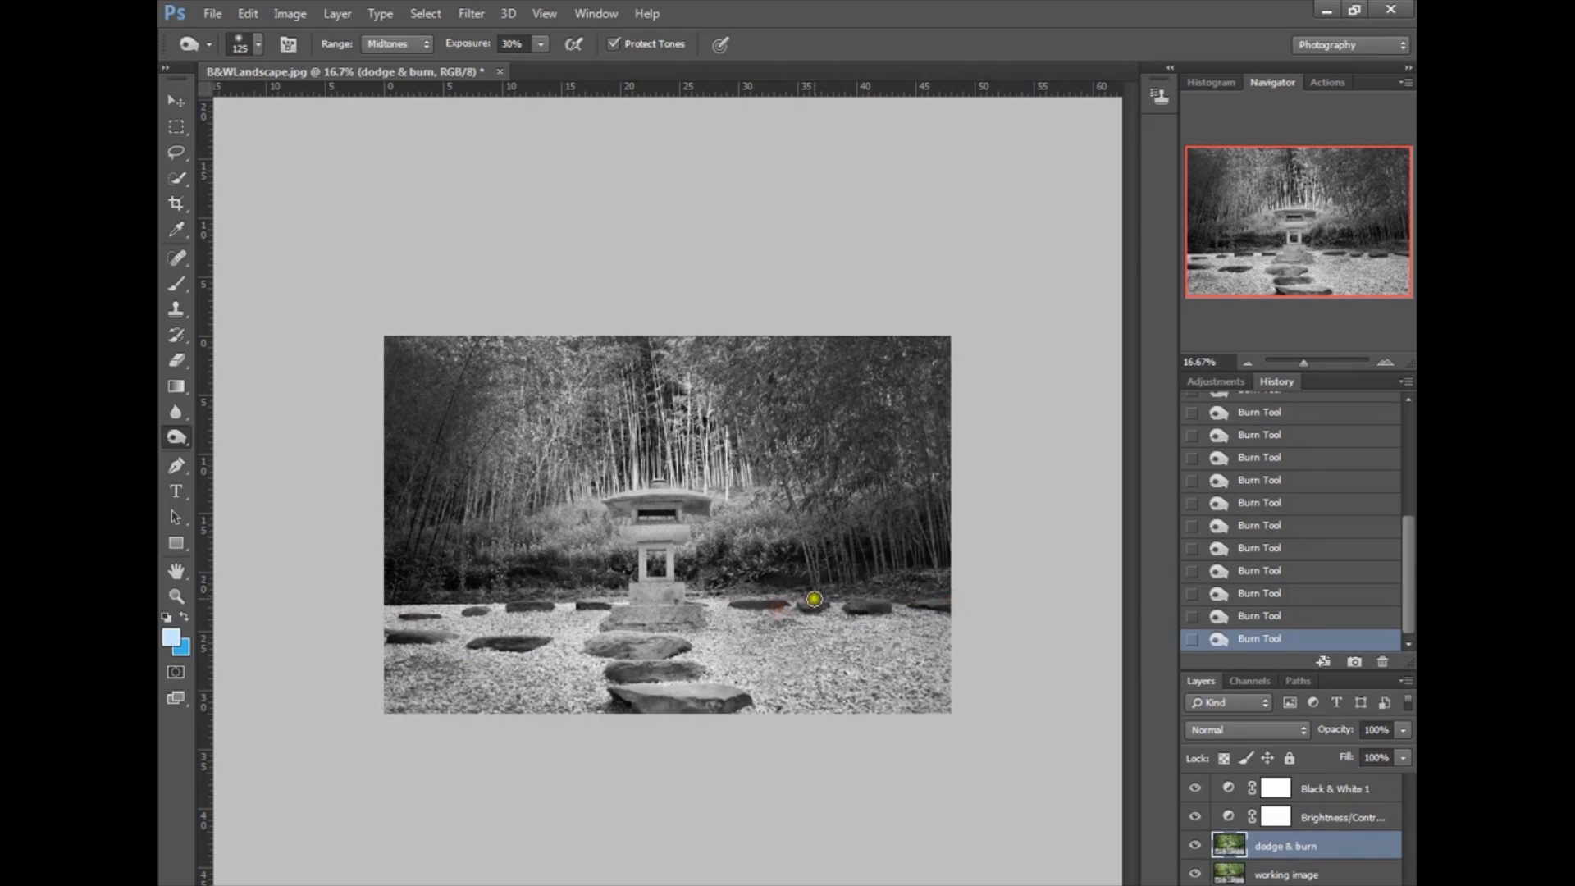
{"action": "mouse_move", "coordinate": [617, 672]}
{"action": "left_mouse_down"}
{"action": "mouse_move", "coordinate": [680, 675]}
{"action": "mouse_move", "coordinate": [656, 704]}
{"action": "left_mouse_up"}
{"action": "left_click", "coordinate": [704, 708]}
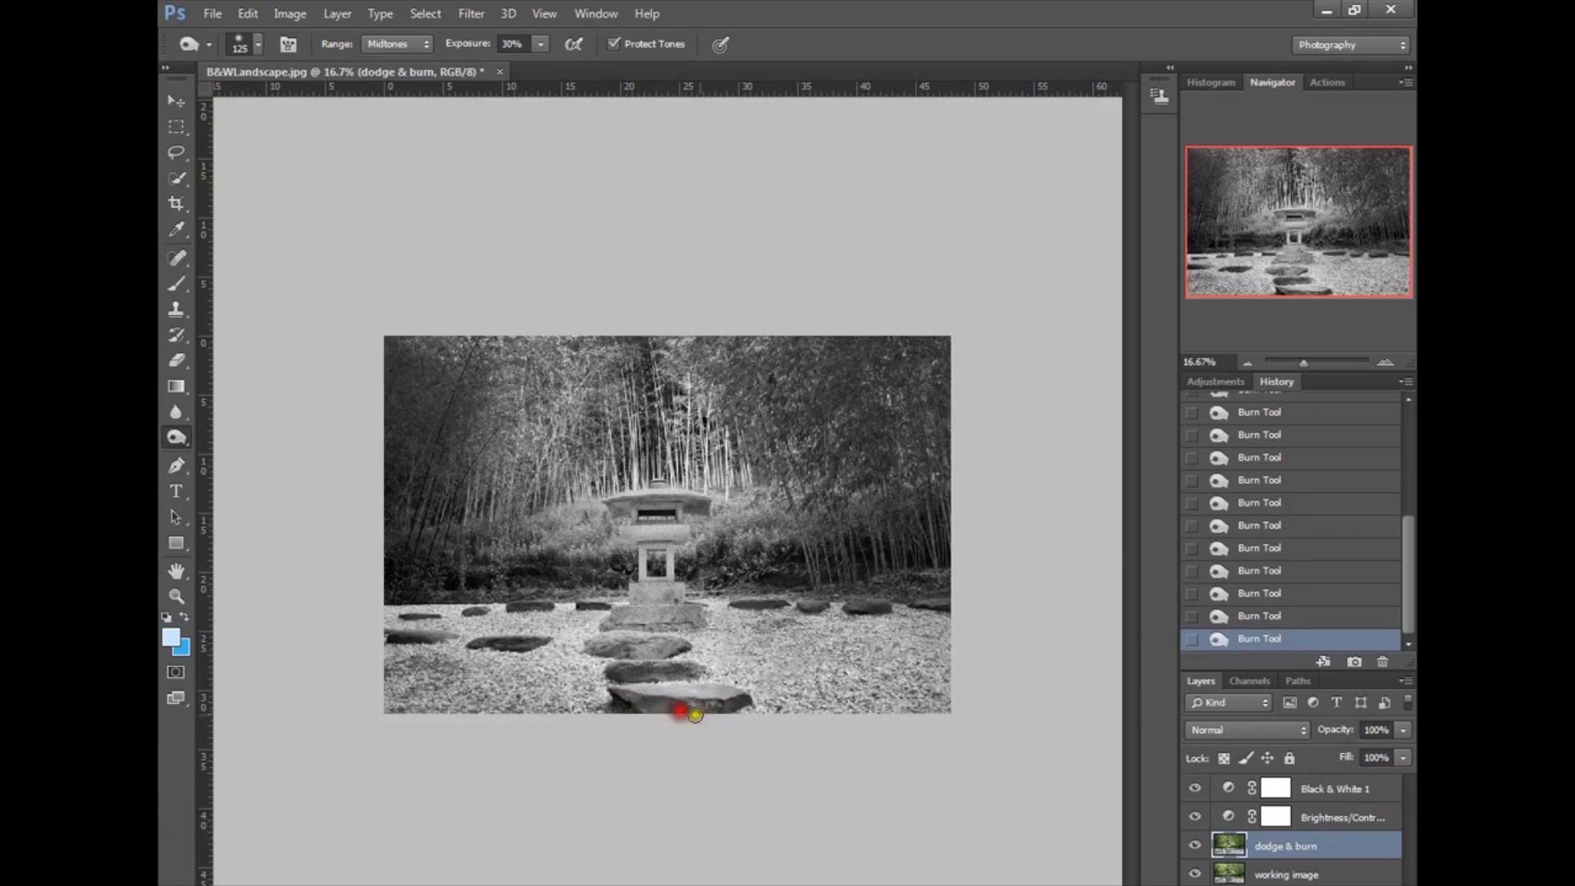
Step: Toggle the visibility of the dodge & burn layer repeatedly to compare the photo with and without the retouching
{"action": "left_click", "coordinate": [1192, 845]}
{"action": "left_click", "coordinate": [1192, 845]}
{"action": "left_click", "coordinate": [1192, 844]}
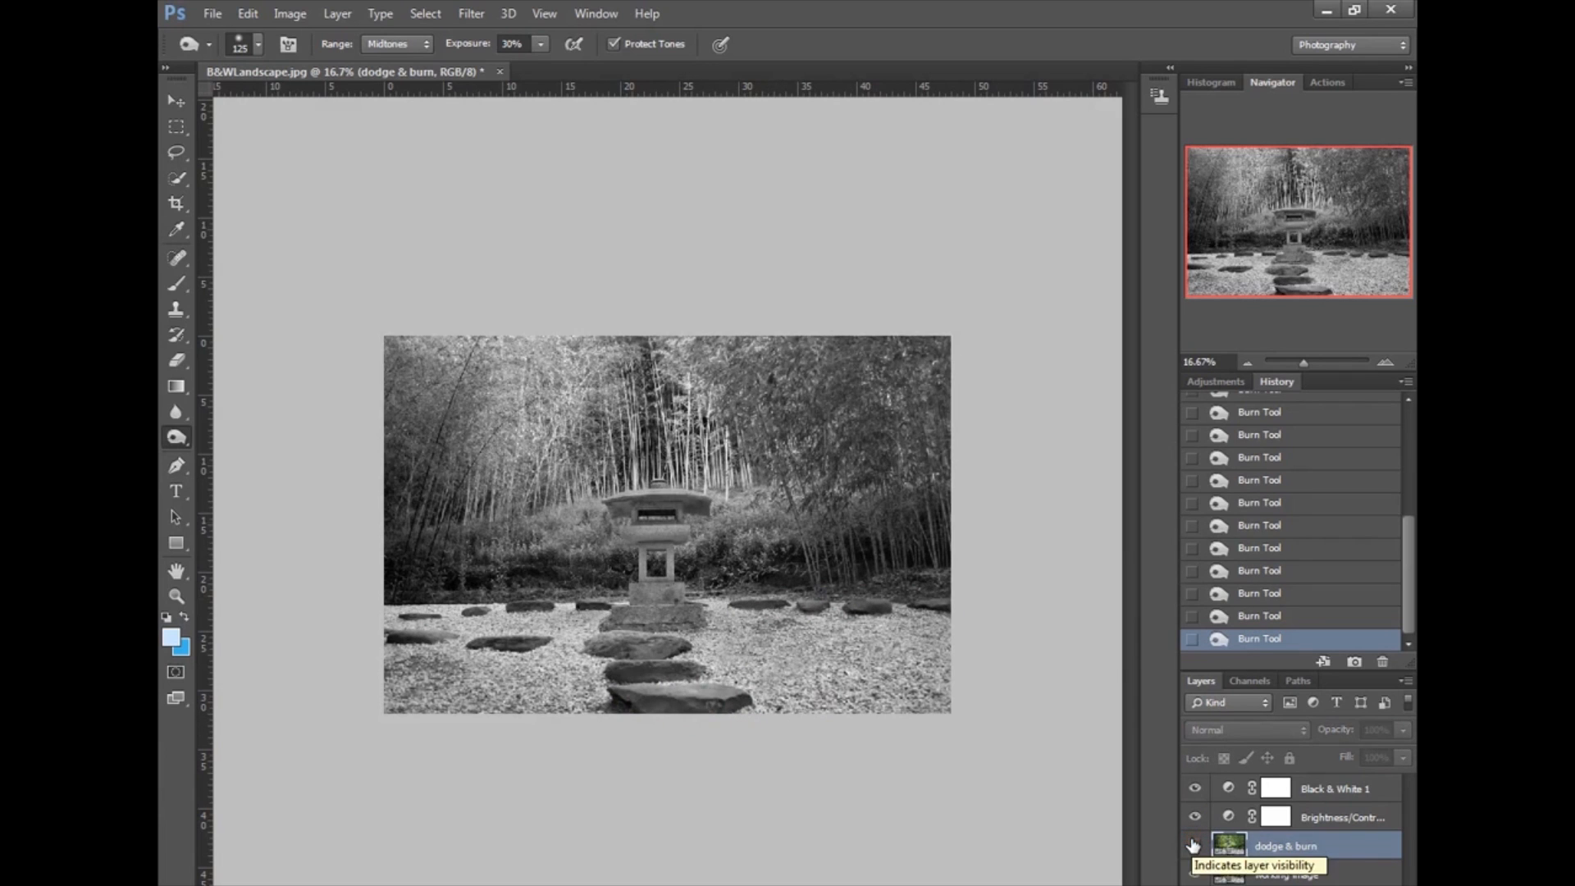
{"action": "left_click", "coordinate": [1192, 845]}
{"action": "left_click", "coordinate": [1193, 845]}
{"action": "left_click", "coordinate": [1193, 845]}
{"action": "left_click", "coordinate": [1193, 844]}
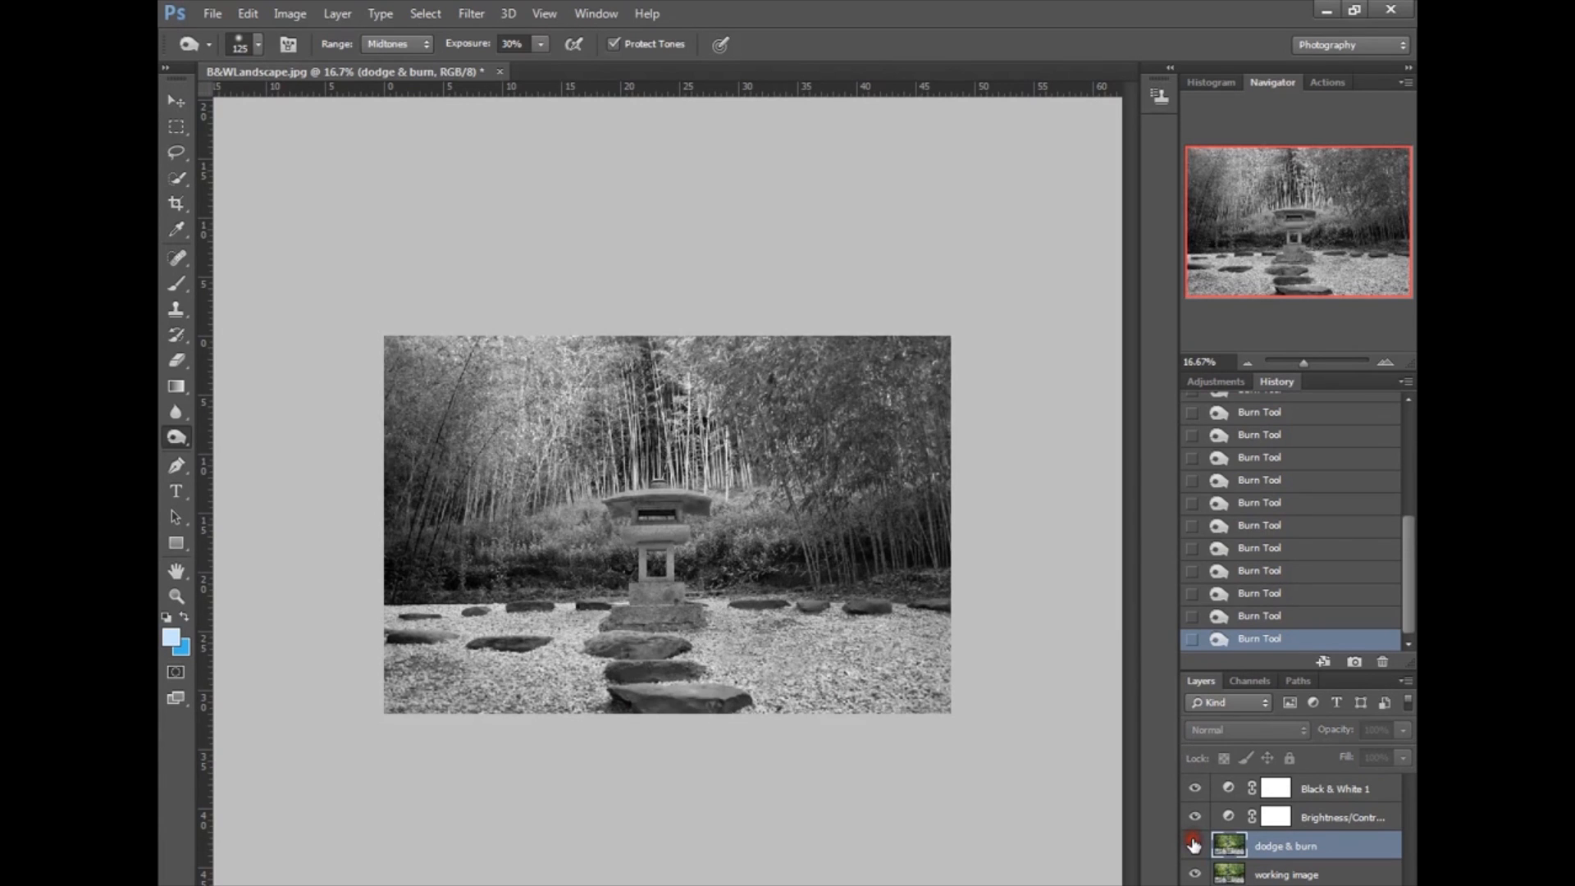
{"action": "left_click", "coordinate": [1194, 845]}
{"action": "left_click", "coordinate": [1193, 845]}
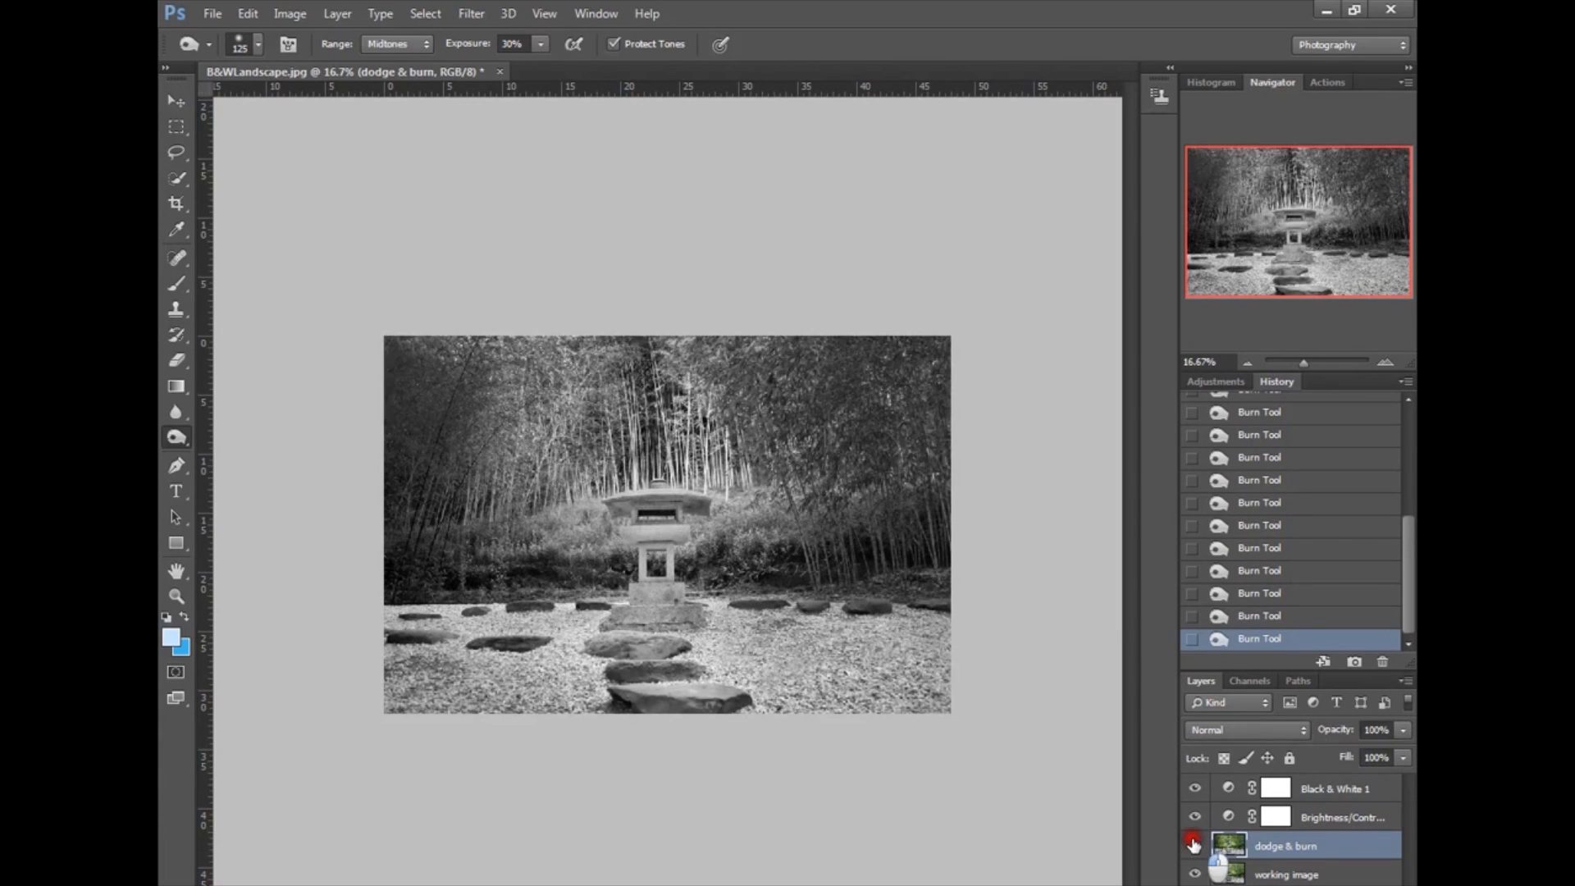
{"action": "left_click", "coordinate": [1193, 845]}
{"action": "left_click", "coordinate": [1193, 844]}
{"action": "left_click", "coordinate": [1193, 844]}
Step: Add a solid color fill layer in near-black #000102 above the Black & White 1 layer
{"action": "left_click", "coordinate": [1343, 790]}
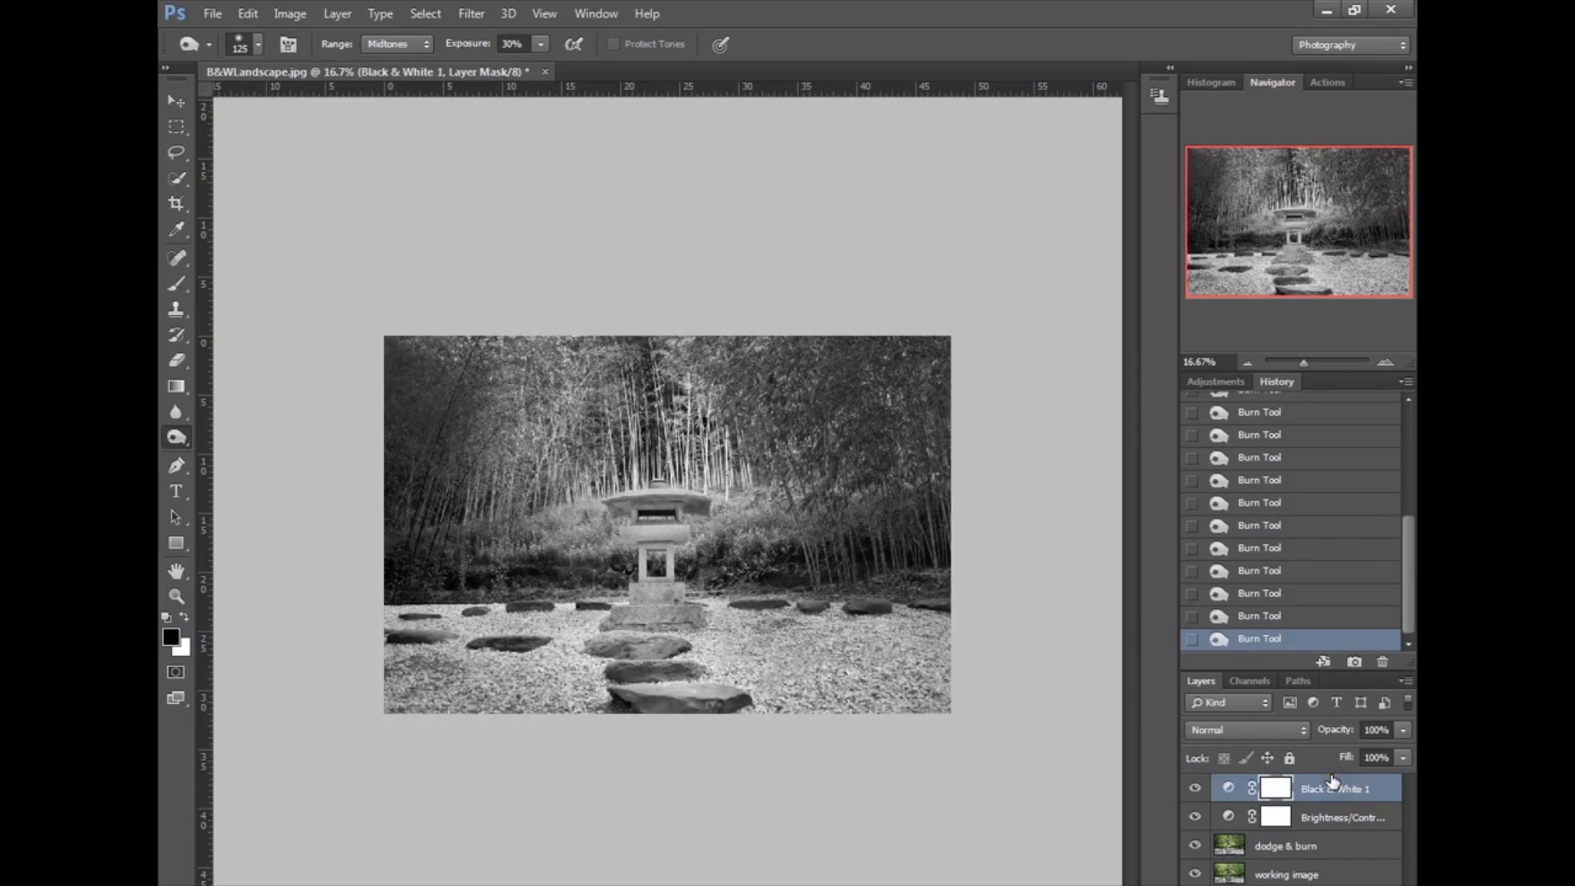
{"action": "left_click", "coordinate": [1297, 884]}
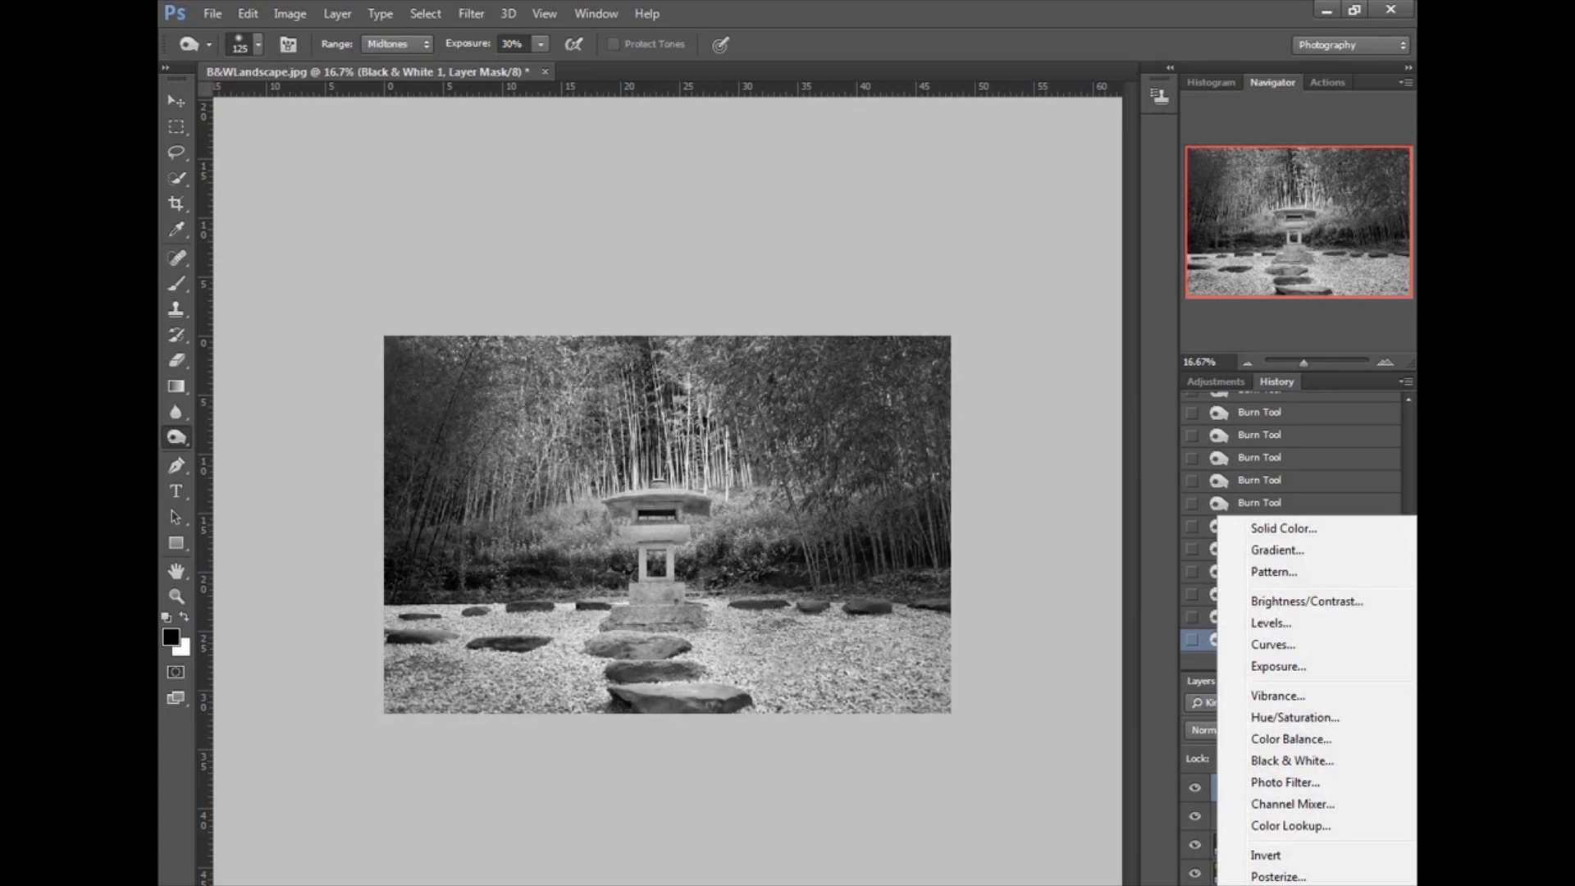
{"action": "left_click", "coordinate": [1312, 531]}
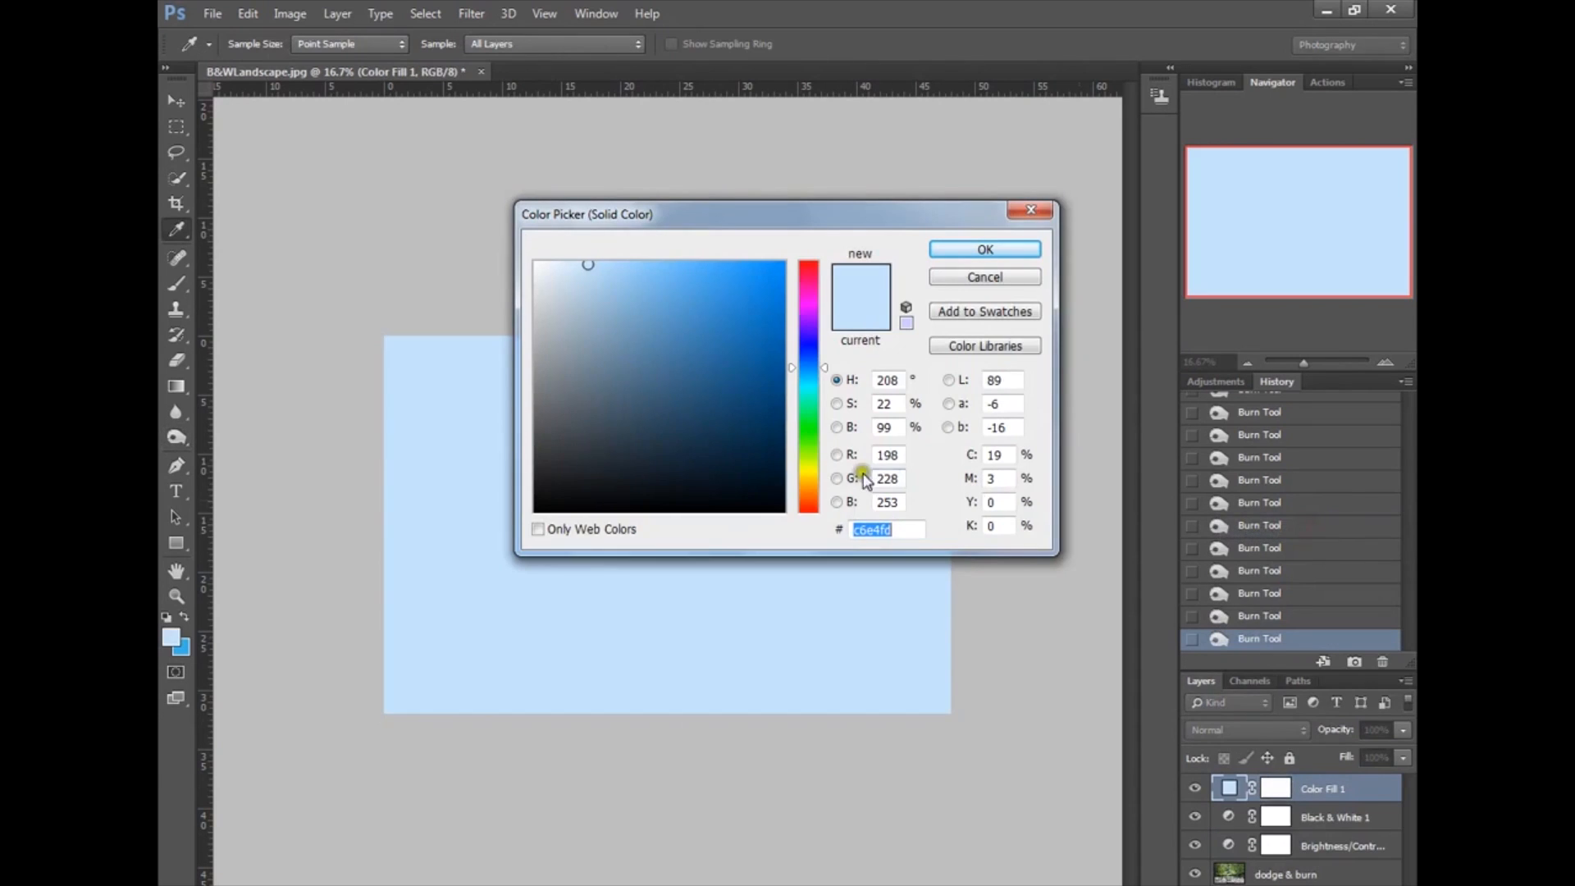
{"action": "left_click", "coordinate": [781, 508]}
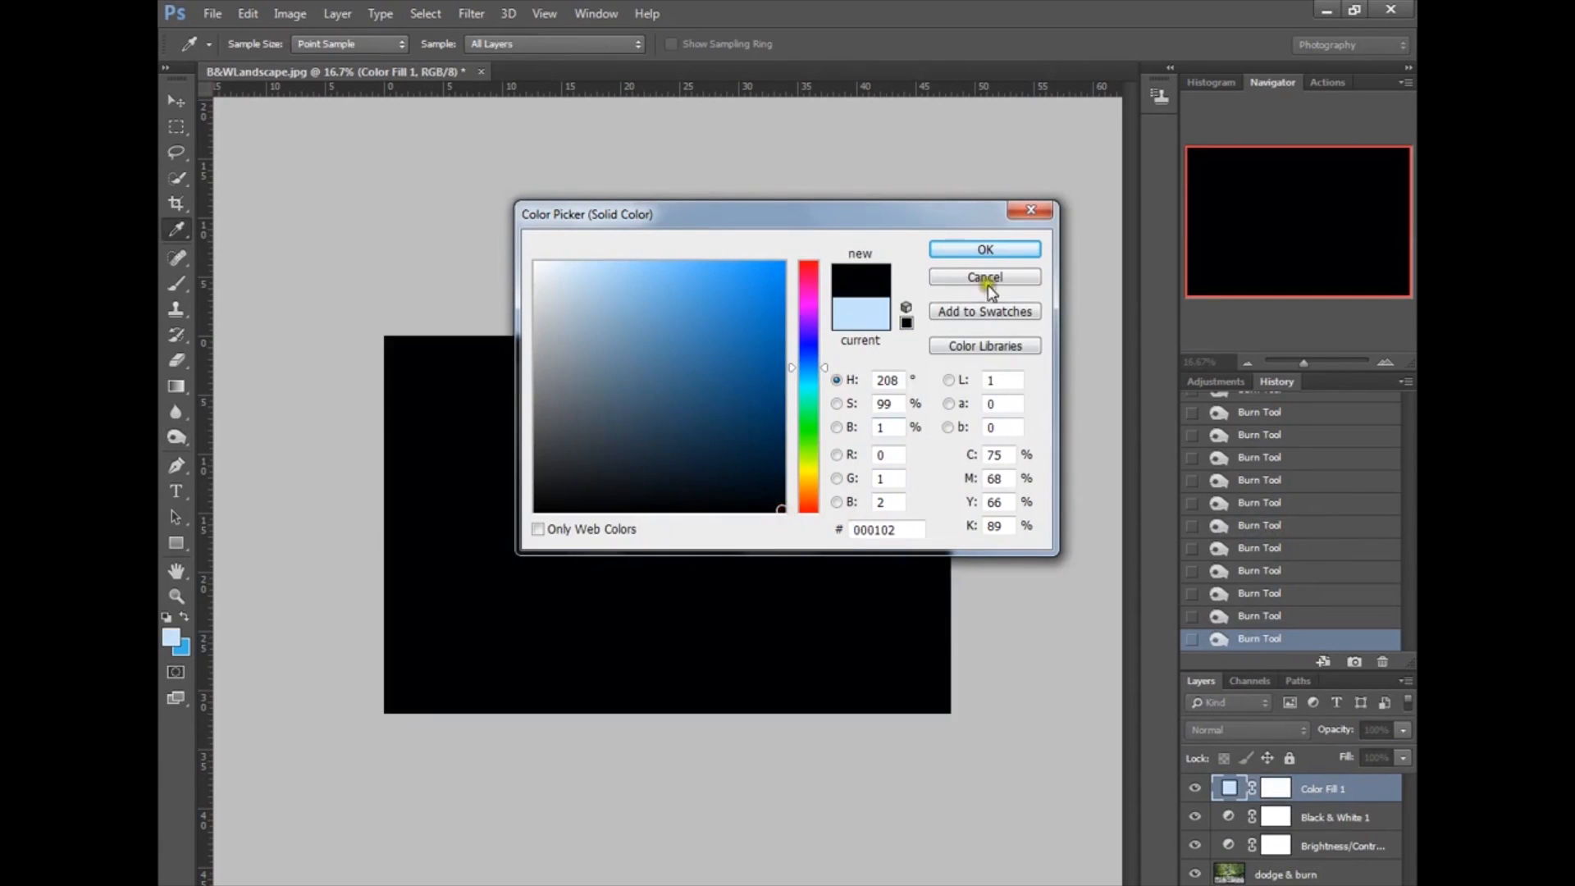
{"action": "left_click", "coordinate": [986, 248]}
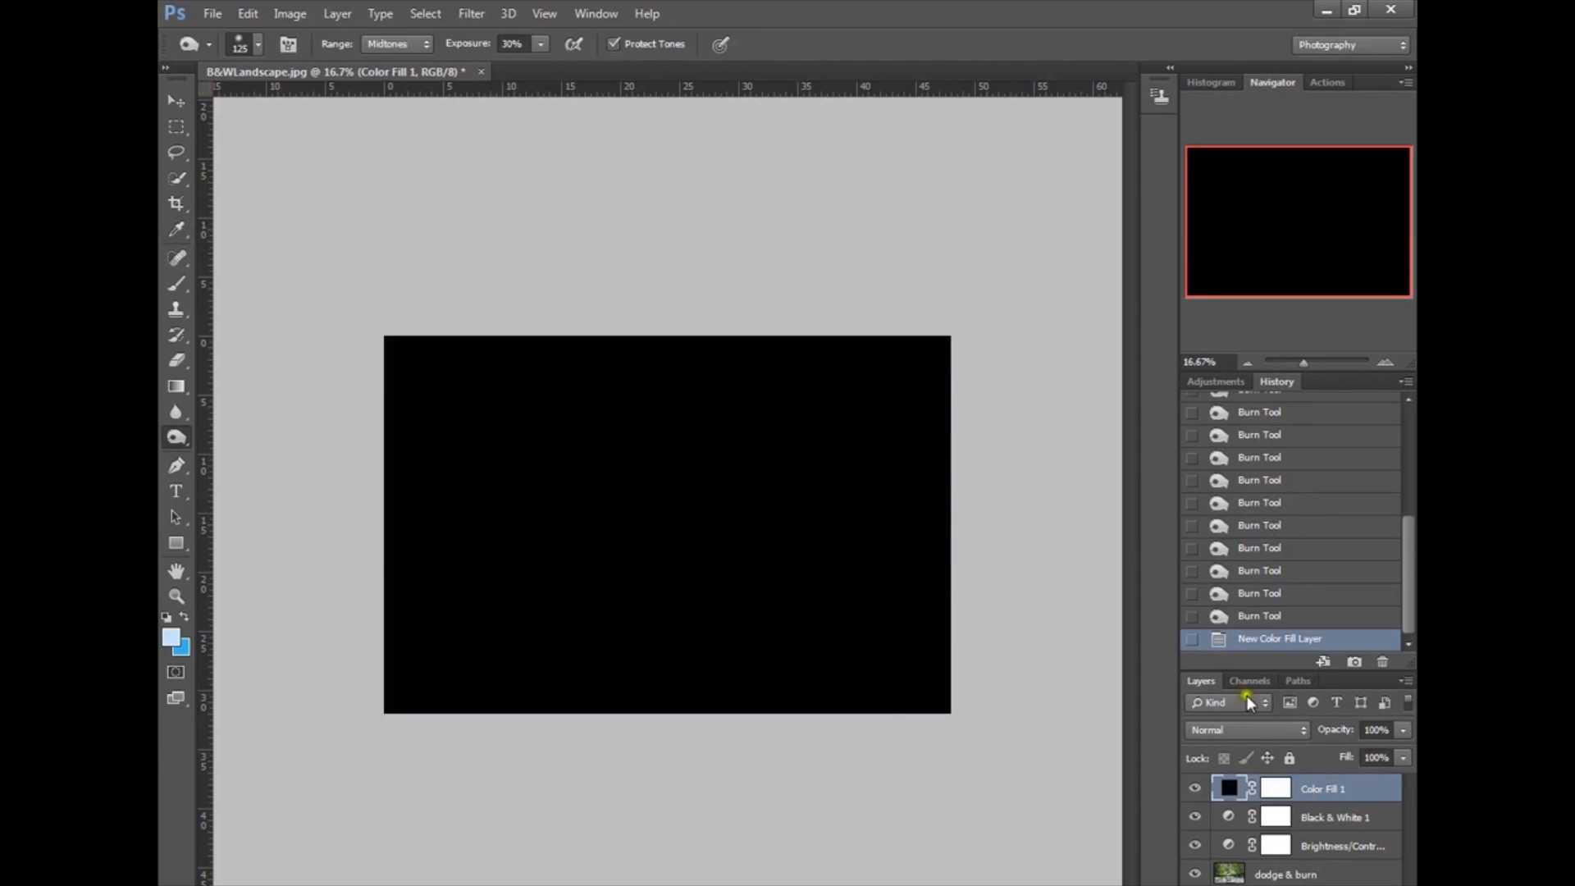
Step: Reveal the stone lantern area by painting black on the color fill layer's mask with a soft round 2500 px brush at 0% hardness
{"action": "left_click", "coordinate": [1275, 788]}
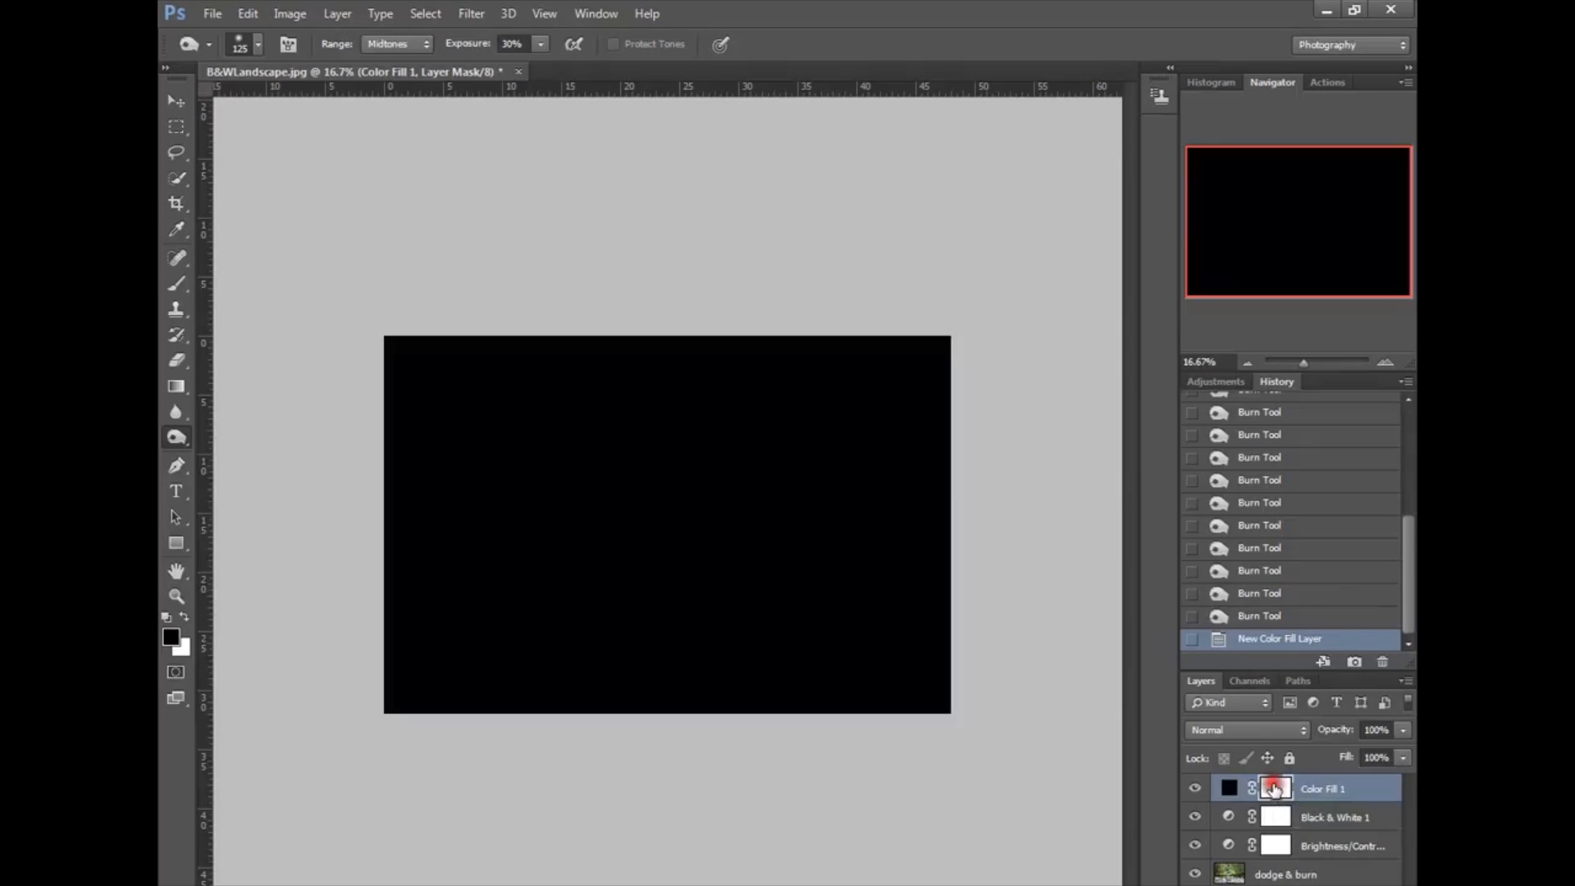
{"action": "left_click", "coordinate": [1276, 793]}
{"action": "left_click", "coordinate": [176, 285]}
{"action": "left_click", "coordinate": [251, 284]}
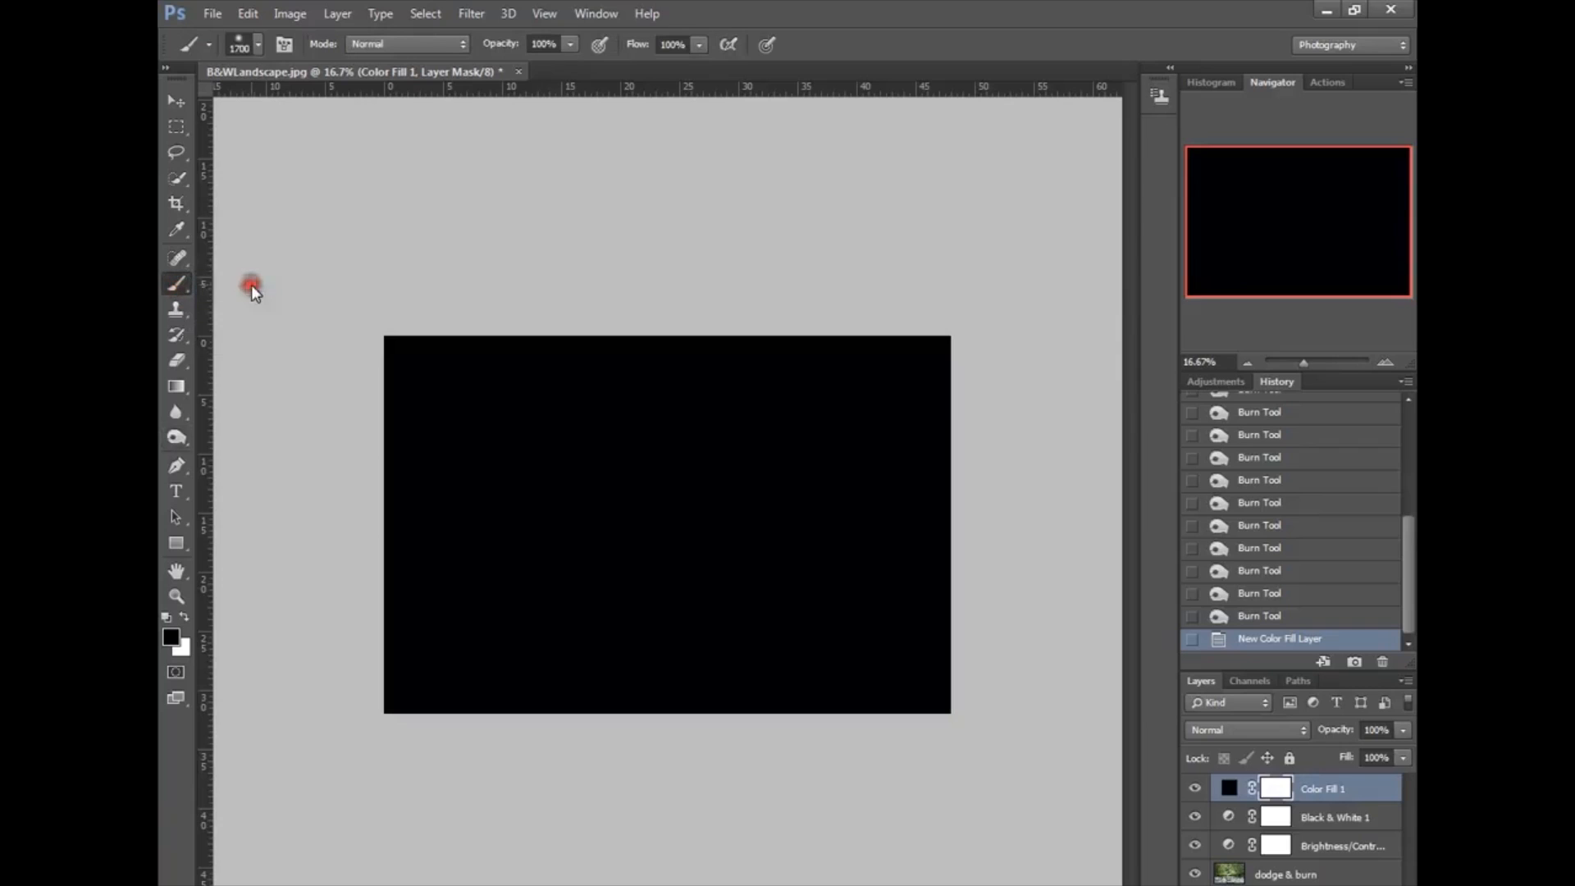
{"action": "left_click", "coordinate": [257, 47]}
{"action": "left_click", "coordinate": [193, 191]}
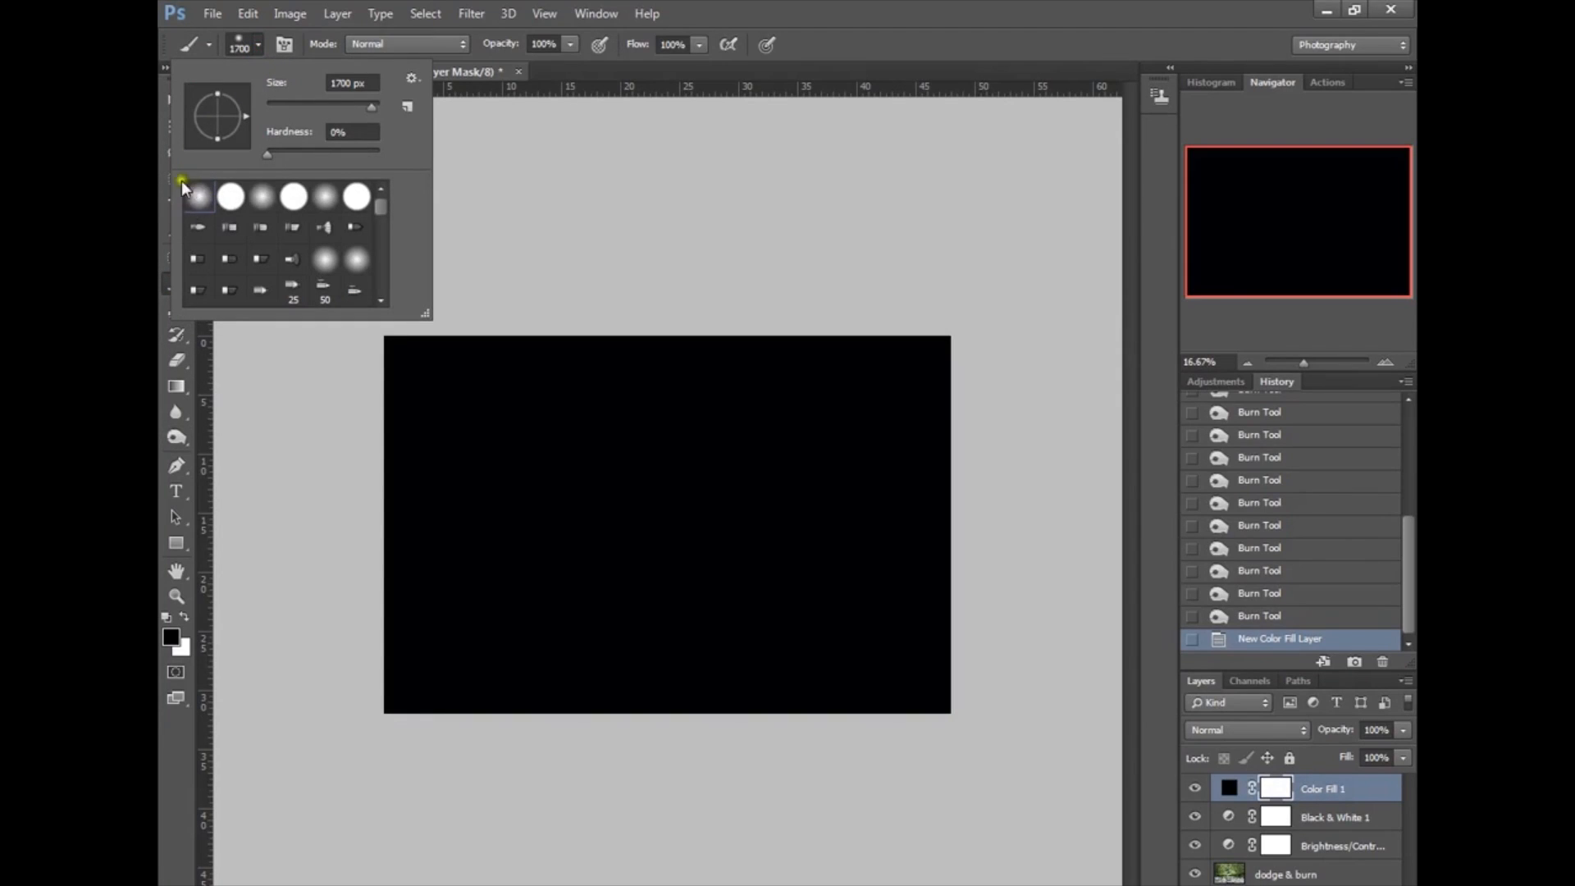
{"action": "left_click", "coordinate": [195, 195]}
{"action": "left_click", "coordinate": [309, 81]}
{"action": "type", "text": "2500"}
{"action": "left_click", "coordinate": [661, 490]}
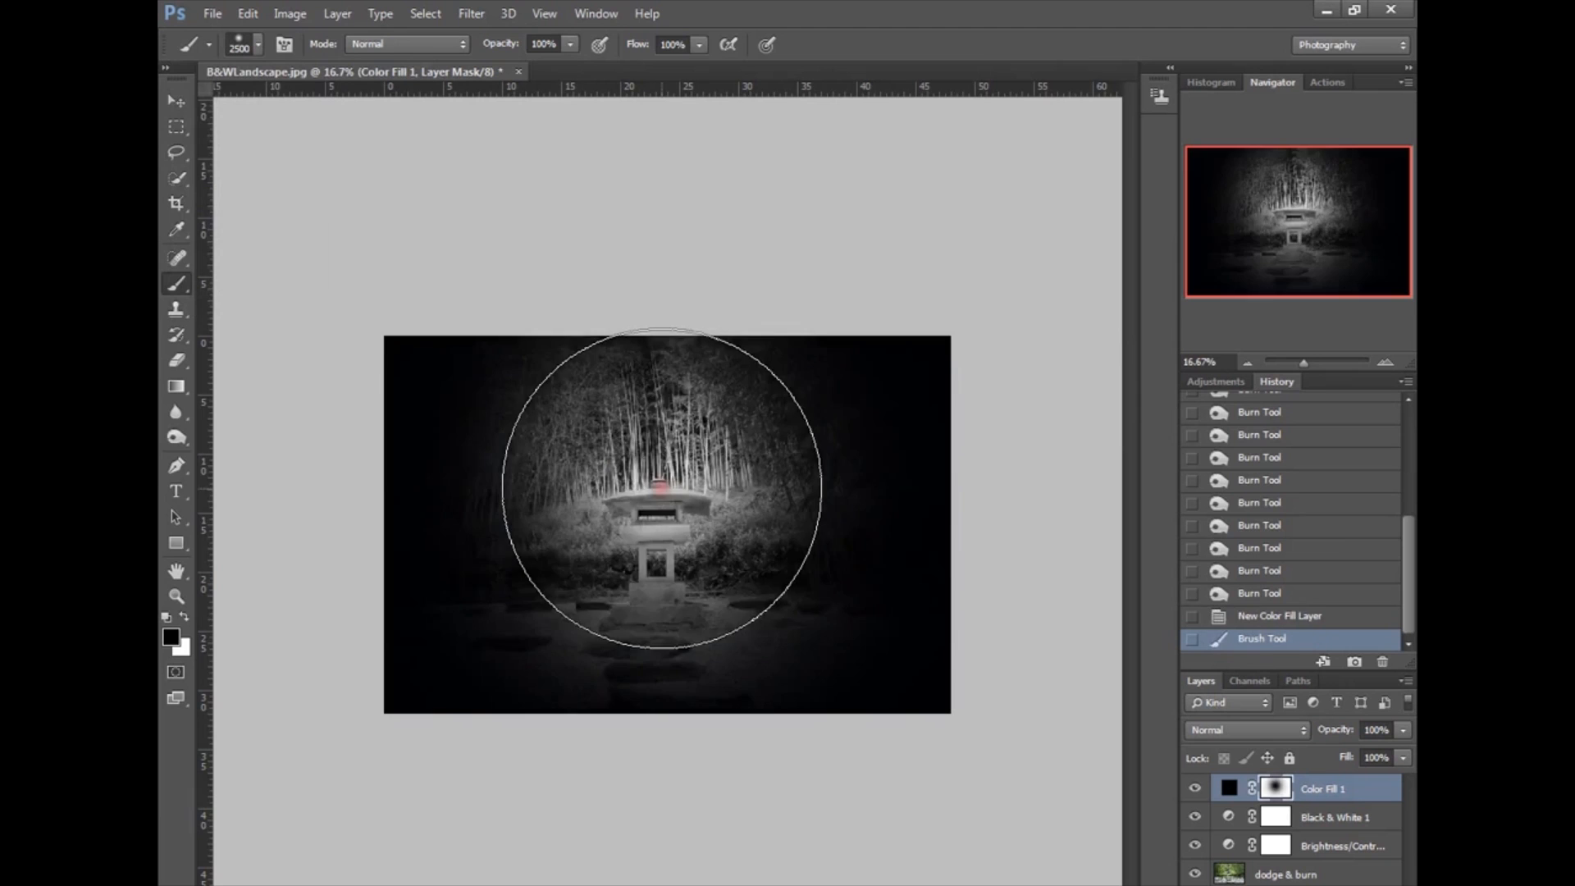
Step: Paint black over the rest of the color fill layer's mask, leaving only a slight darkening around the photo's edges
{"action": "left_click_drag", "start_coordinate": [808, 429], "coordinate": [465, 428]}
{"action": "mouse_move", "coordinate": [468, 430]}
{"action": "left_mouse_down"}
{"action": "mouse_move", "coordinate": [572, 443]}
{"action": "mouse_move", "coordinate": [816, 425]}
{"action": "mouse_move", "coordinate": [872, 391]}
{"action": "mouse_move", "coordinate": [736, 429]}
{"action": "mouse_move", "coordinate": [457, 410]}
{"action": "mouse_move", "coordinate": [389, 356]}
{"action": "mouse_move", "coordinate": [734, 426]}
{"action": "mouse_move", "coordinate": [898, 390]}
{"action": "mouse_move", "coordinate": [750, 455]}
{"action": "mouse_move", "coordinate": [488, 432]}
{"action": "mouse_move", "coordinate": [416, 370]}
{"action": "mouse_move", "coordinate": [524, 431]}
{"action": "mouse_move", "coordinate": [876, 440]}
{"action": "mouse_move", "coordinate": [911, 409]}
{"action": "mouse_move", "coordinate": [898, 444]}
{"action": "mouse_move", "coordinate": [648, 499]}
{"action": "mouse_move", "coordinate": [472, 454]}
{"action": "mouse_move", "coordinate": [421, 409]}
{"action": "mouse_move", "coordinate": [557, 512]}
{"action": "mouse_move", "coordinate": [910, 447]}
{"action": "mouse_move", "coordinate": [766, 525]}
{"action": "mouse_move", "coordinate": [673, 517]}
{"action": "mouse_move", "coordinate": [795, 550]}
{"action": "mouse_move", "coordinate": [457, 507]}
{"action": "mouse_move", "coordinate": [553, 519]}
{"action": "mouse_move", "coordinate": [459, 428]}
{"action": "mouse_move", "coordinate": [887, 446]}
{"action": "mouse_move", "coordinate": [803, 517]}
{"action": "mouse_move", "coordinate": [823, 515]}
{"action": "mouse_move", "coordinate": [457, 509]}
{"action": "left_mouse_up"}
{"action": "left_click", "coordinate": [874, 400]}
{"action": "left_click", "coordinate": [429, 437]}
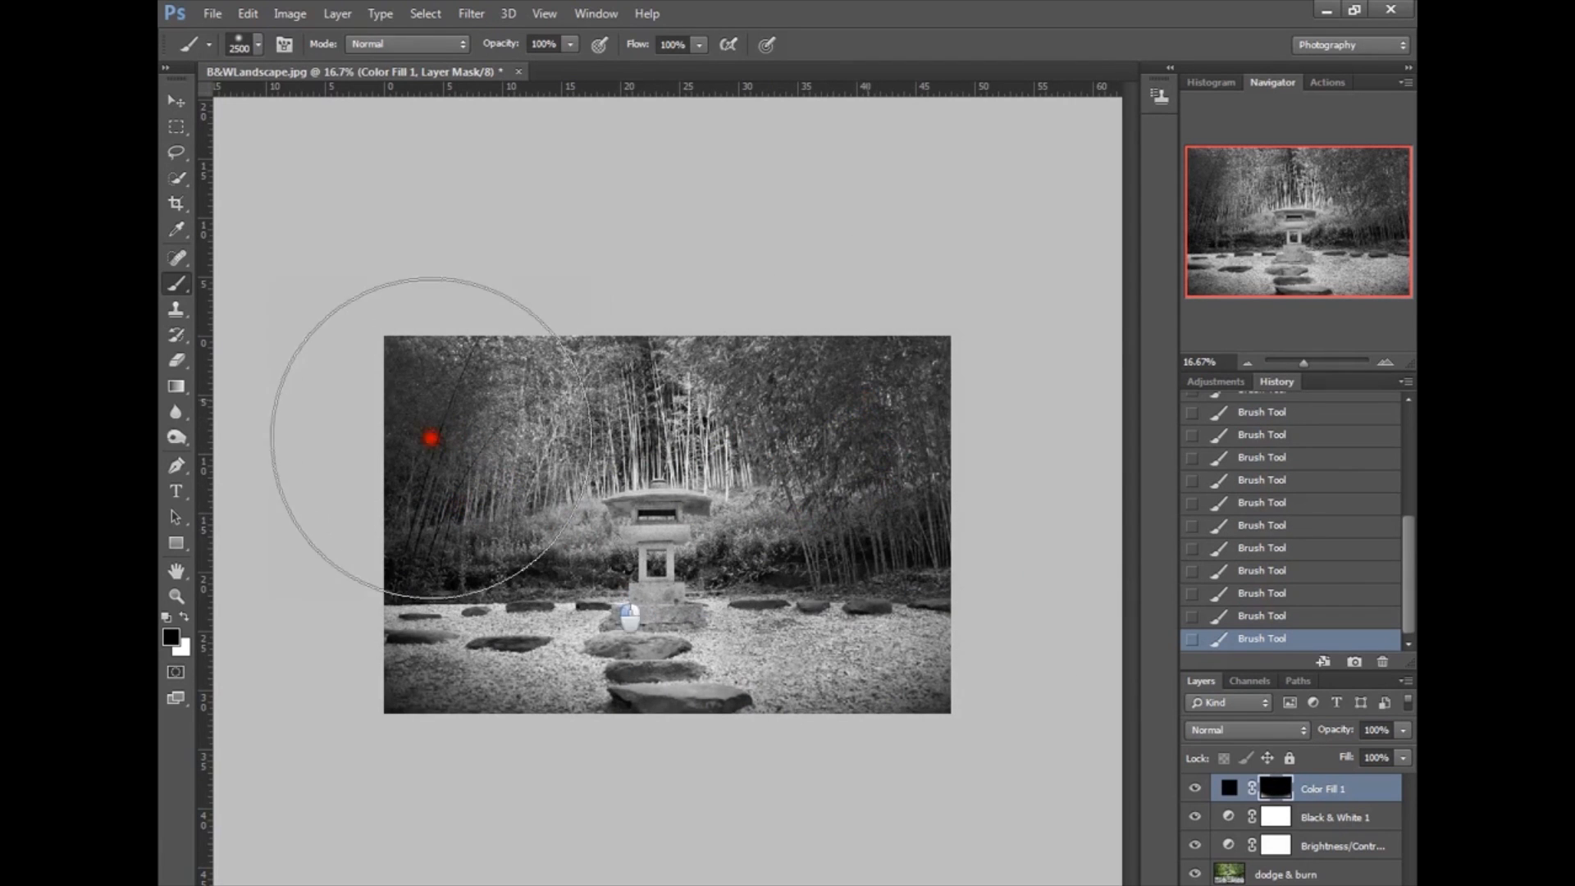
{"action": "left_click", "coordinate": [496, 495]}
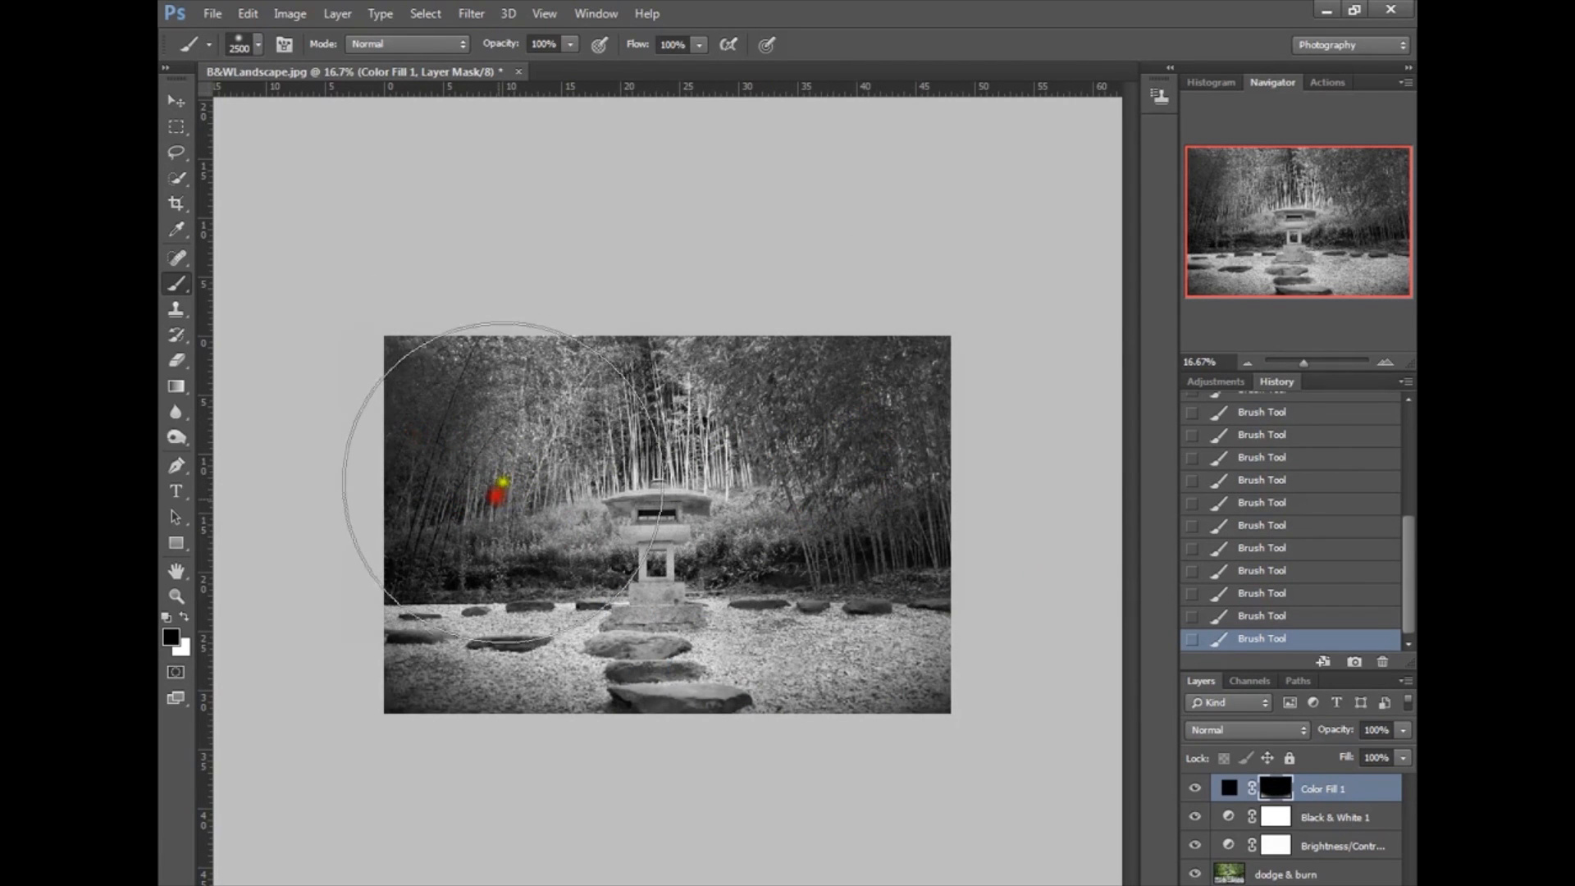
Step: Toggle the color fill layer's visibility repeatedly to compare the photo with and without the edge vignette
{"action": "left_click", "coordinate": [1195, 788]}
{"action": "left_click", "coordinate": [1195, 788]}
{"action": "left_click", "coordinate": [1195, 788]}
{"action": "left_click", "coordinate": [1195, 788]}
{"action": "left_click", "coordinate": [1195, 788]}
{"action": "left_click", "coordinate": [1195, 788]}
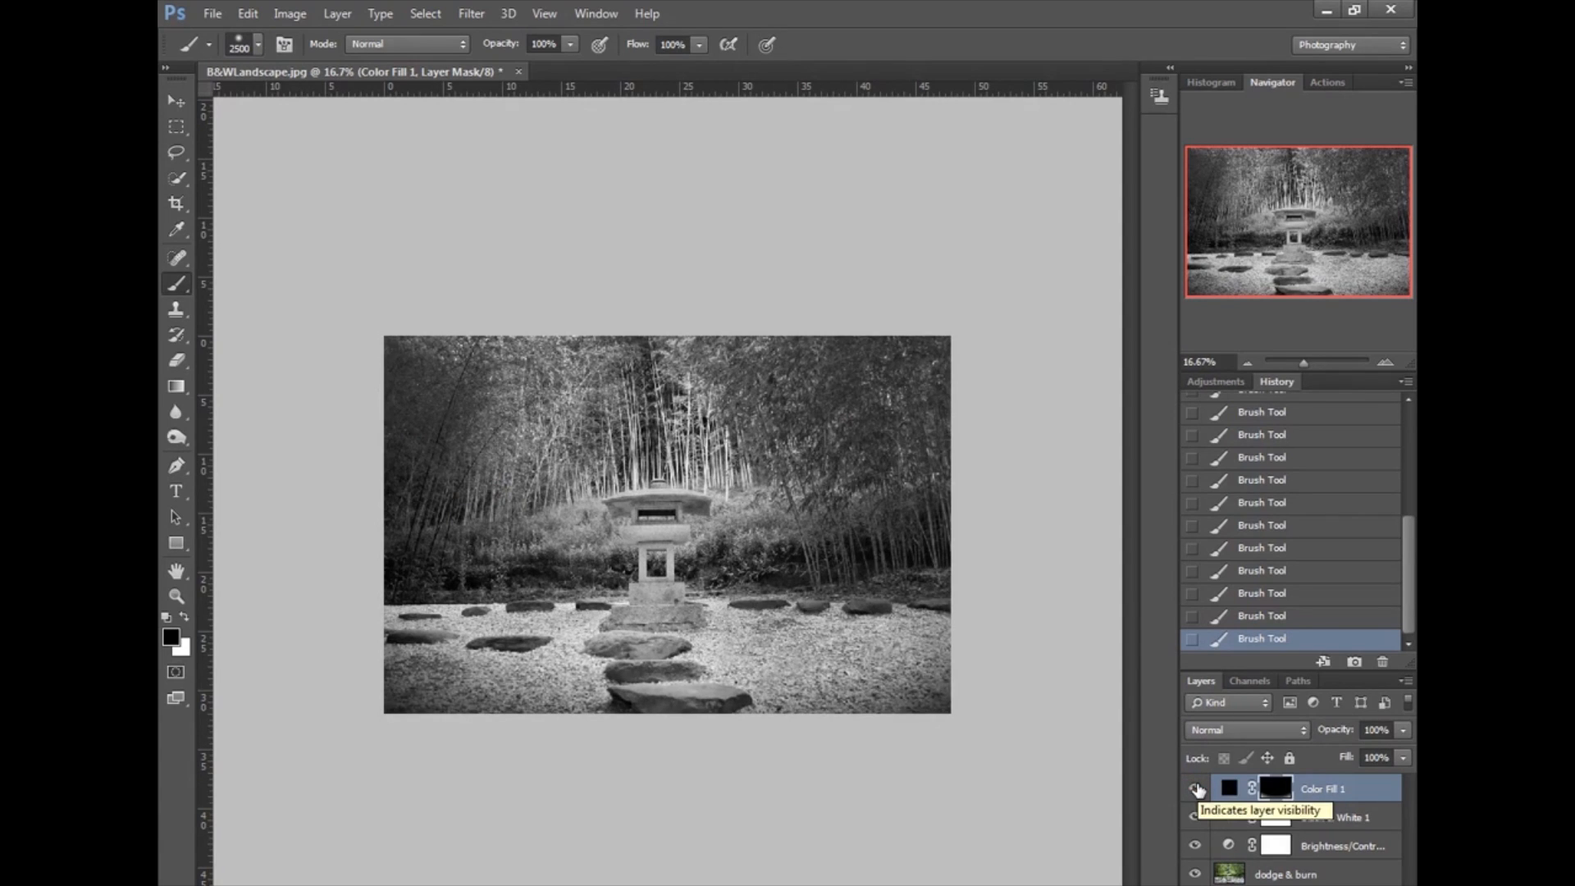